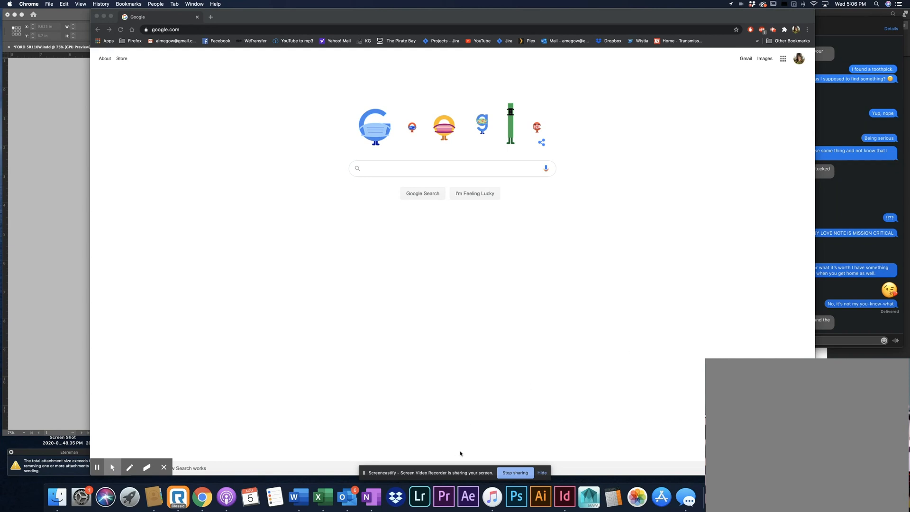
# Switch to Outlook and open the message with the attachments in the 2021 Sem Samples conversation
pyautogui.click(345, 504)
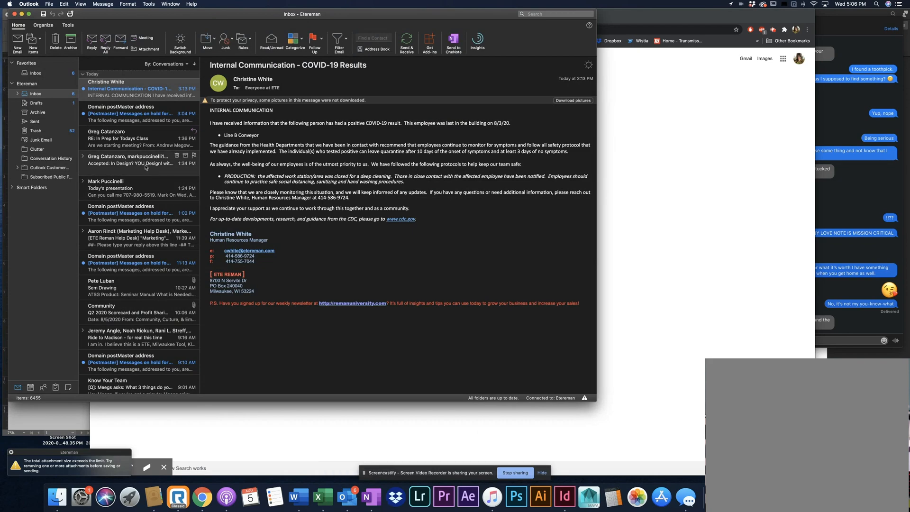
pyautogui.scroll(-15, 142, 189)
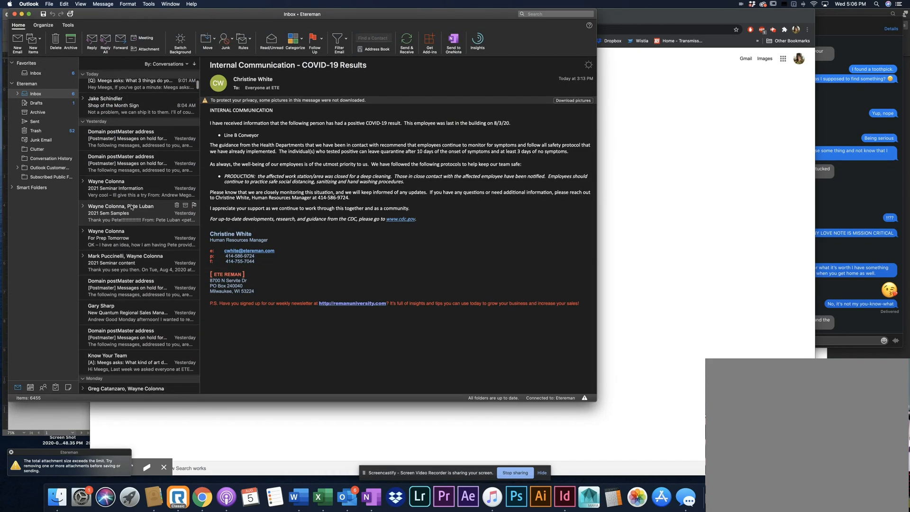
pyautogui.click(132, 207)
pyautogui.click(134, 233)
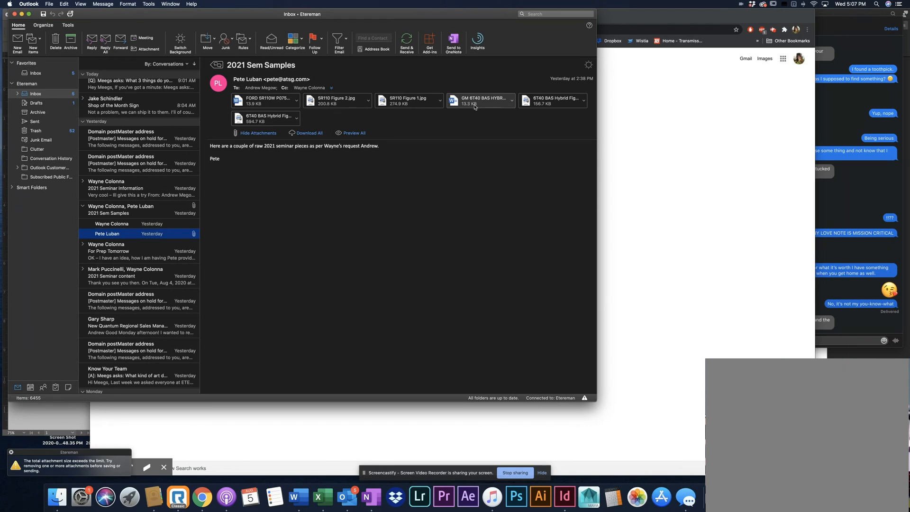
pyautogui.click(512, 102)
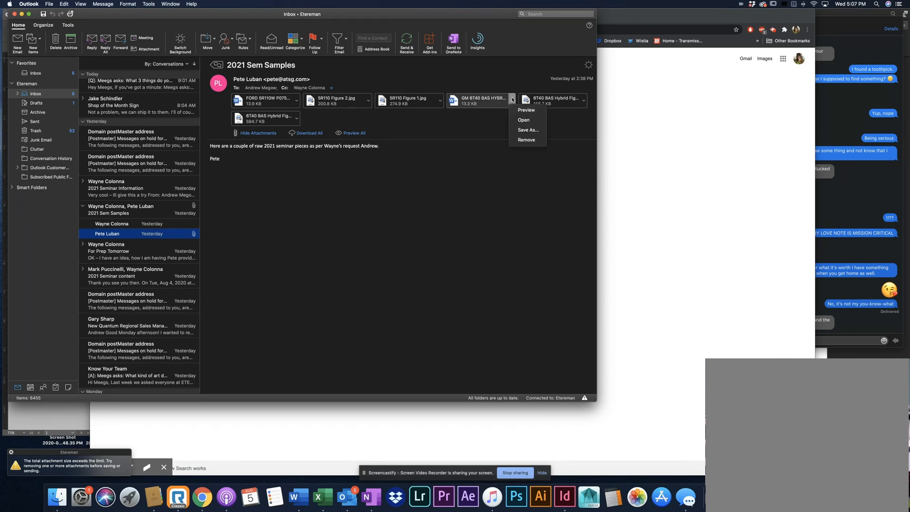
pyautogui.click(512, 101)
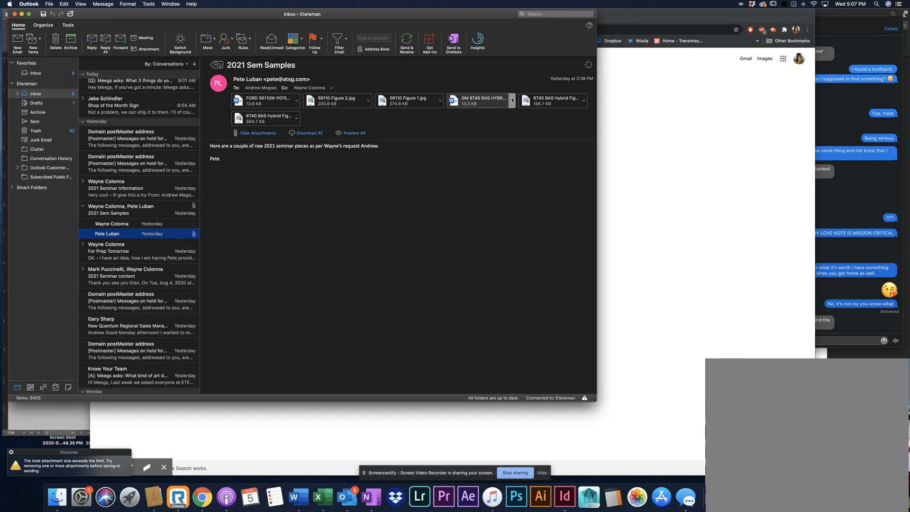
# Switch to Finder and open the DICKERSON28 drive
pyautogui.click(57, 502)
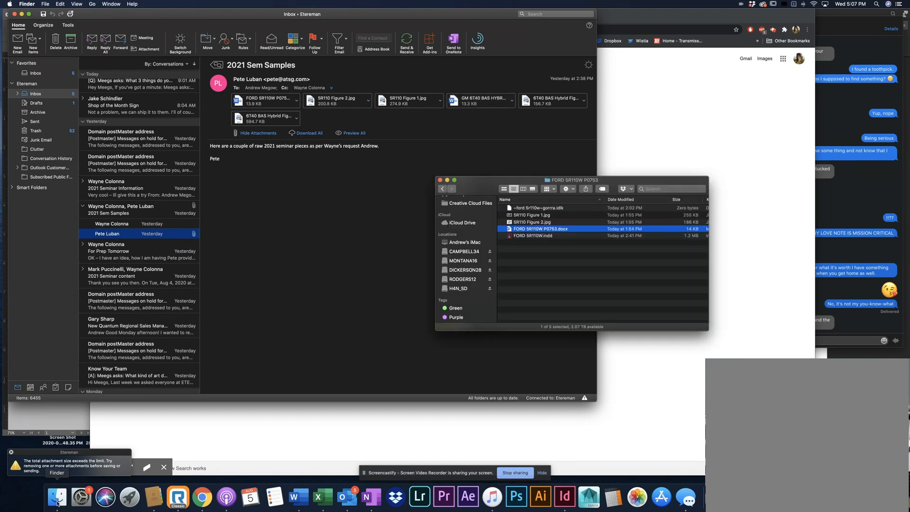
pyautogui.scroll(5, 471, 270)
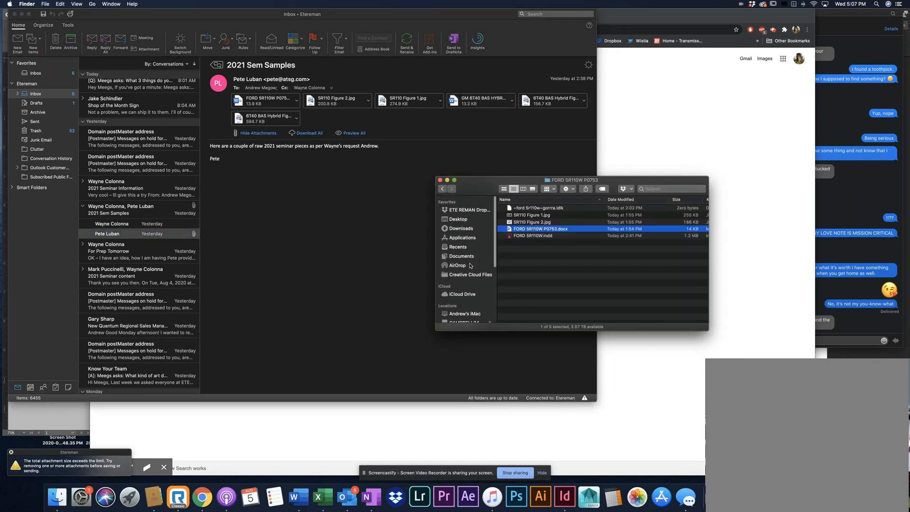
pyautogui.click(463, 220)
pyautogui.scroll(-5, 465, 225)
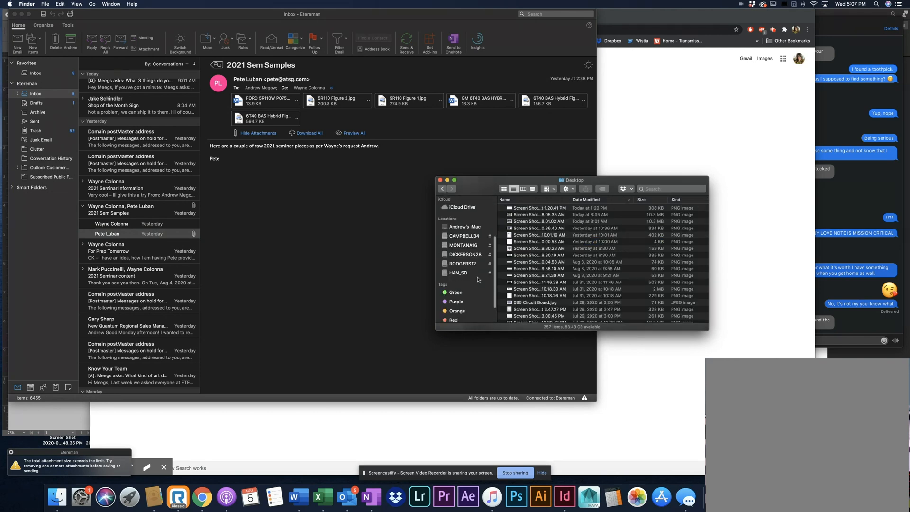
pyautogui.click(466, 227)
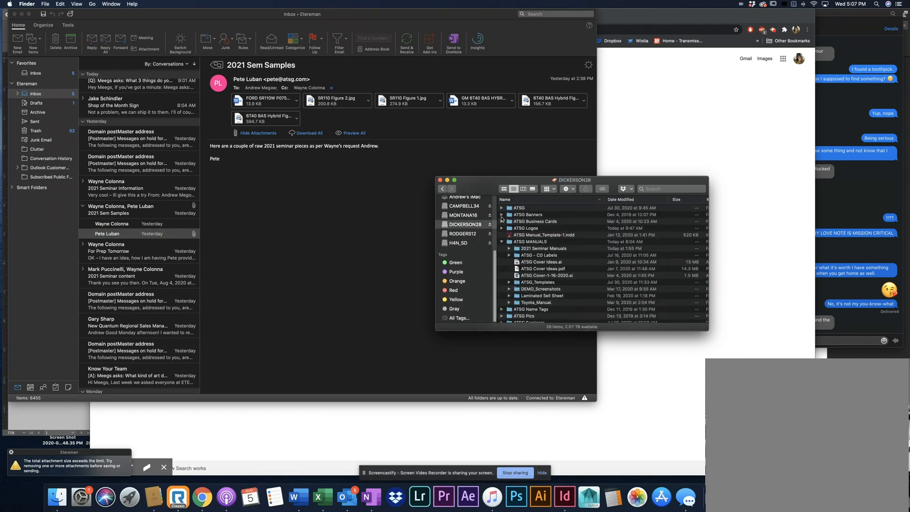
# Look inside the ATSG folder on the drive, and return to the drive's top level
pyautogui.click(521, 209)
pyautogui.doubleClick(520, 209)
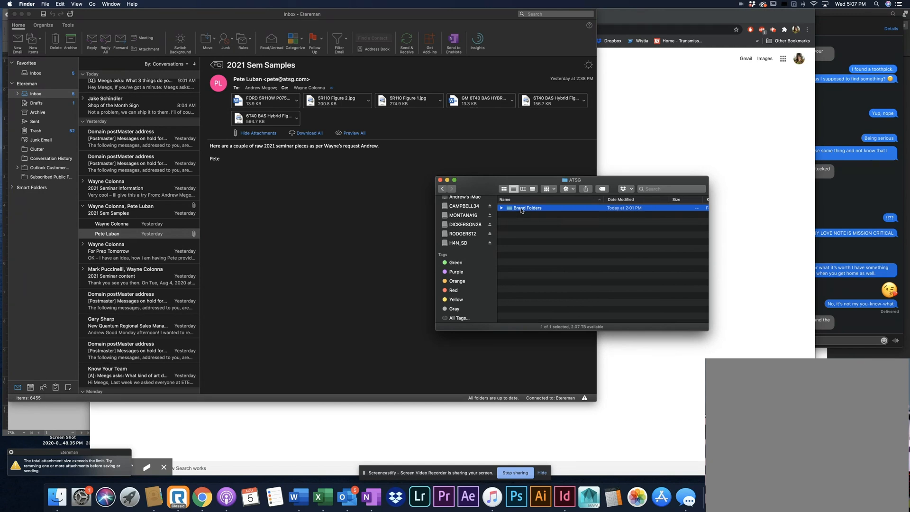
pyautogui.click(501, 208)
pyautogui.click(441, 189)
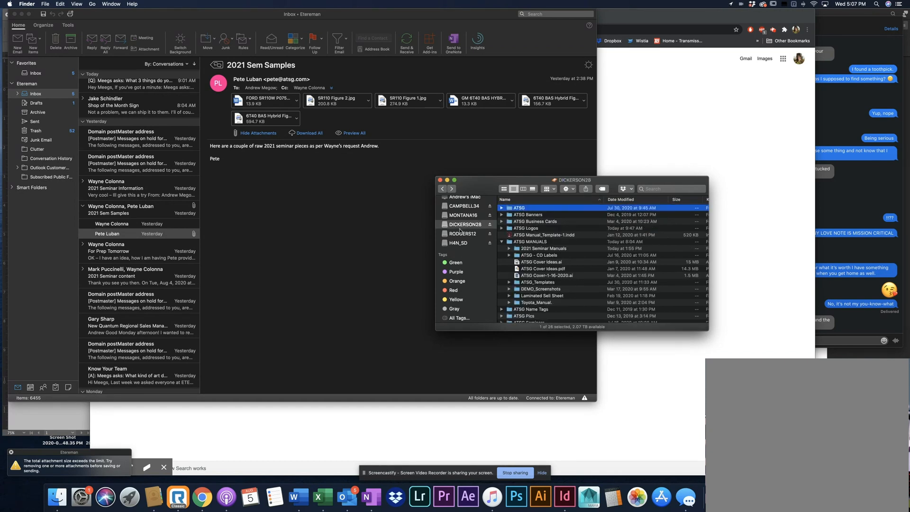
# Copy the ATSG folder from the DICKERSON28 drive to the Desktop and show the Desktop's contents
pyautogui.scroll(5, 460, 231)
pyautogui.moveTo(522, 208); pyautogui.dragTo(458, 210)
pyautogui.click(458, 209)
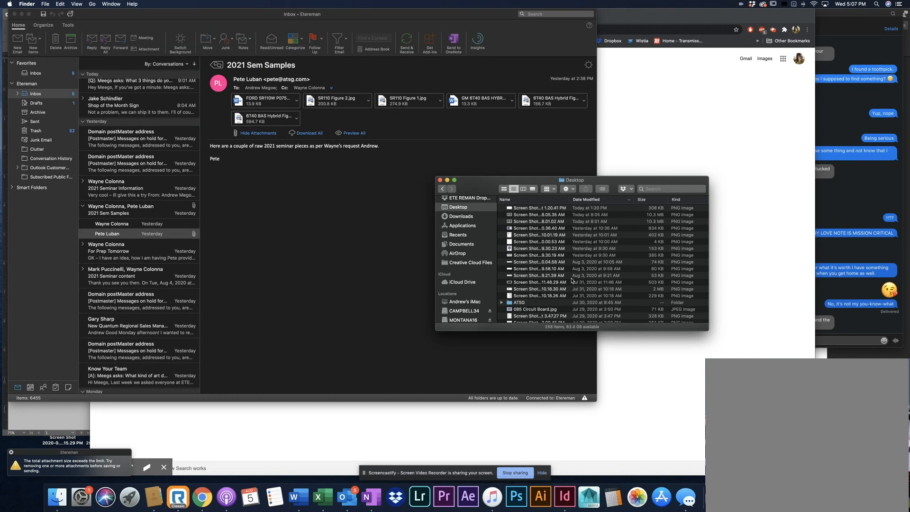
# Open the Desktop's ATSG folder, examine Brand Folders and its Fonts subfolder, and go back to ATSG
pyautogui.doubleClick(521, 303)
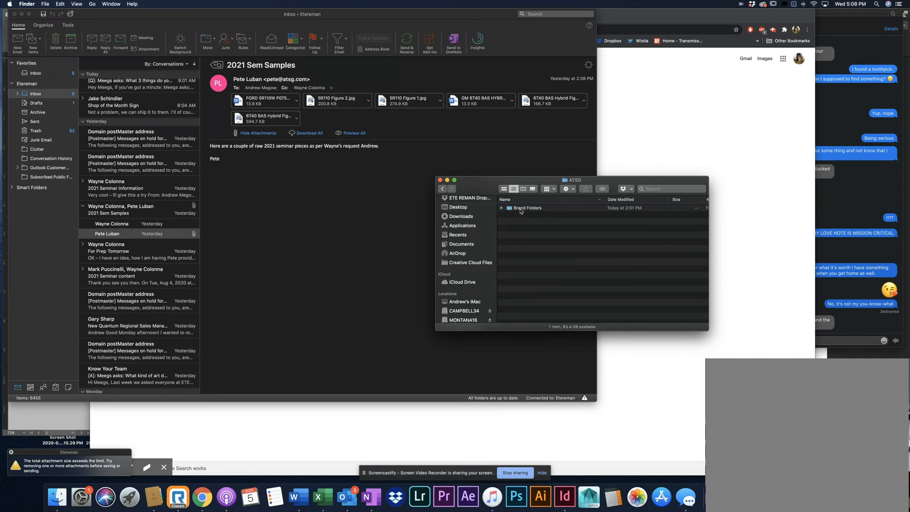
pyautogui.doubleClick(520, 208)
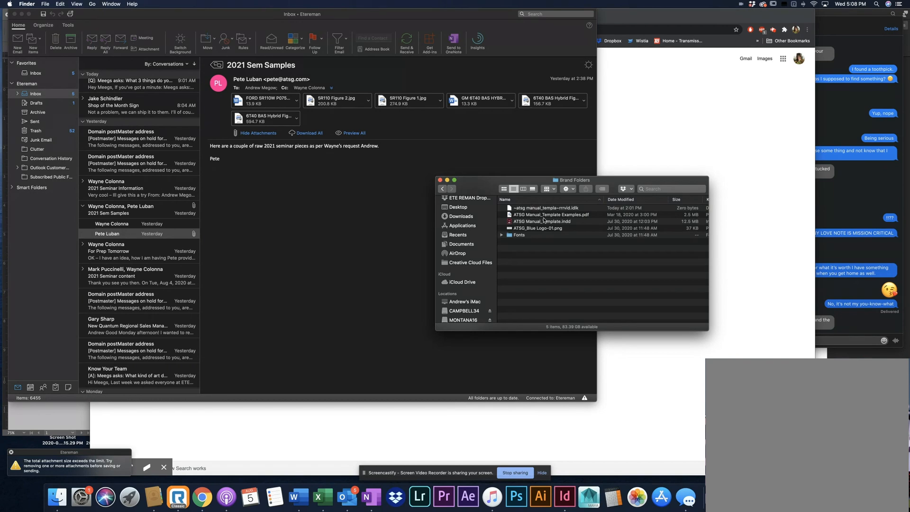
pyautogui.doubleClick(520, 236)
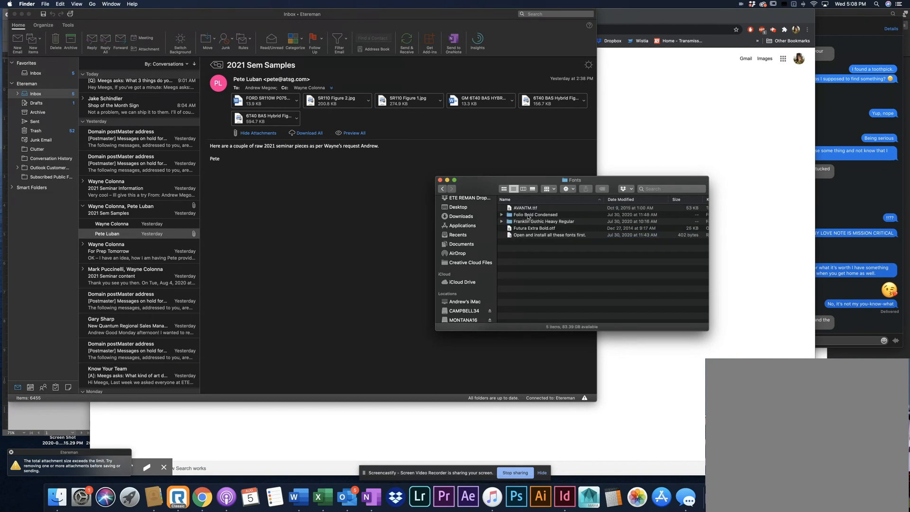
pyautogui.click(442, 189)
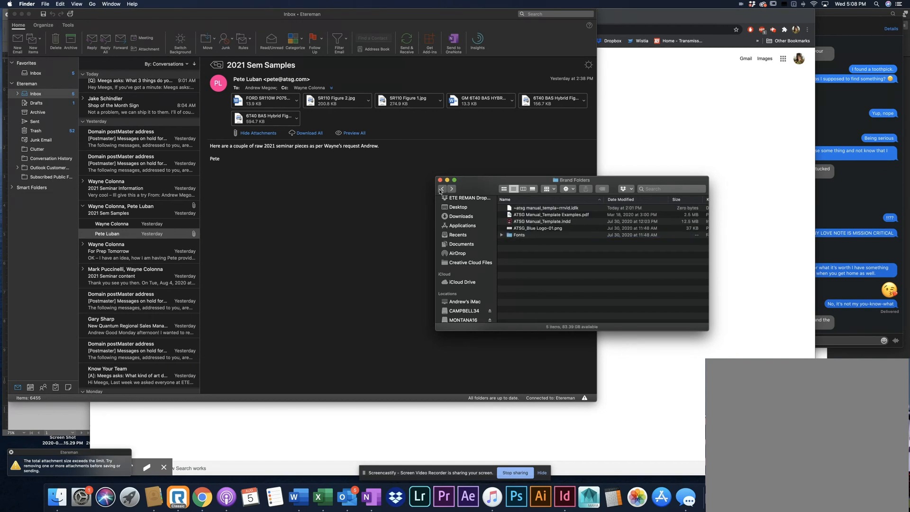
pyautogui.click(442, 190)
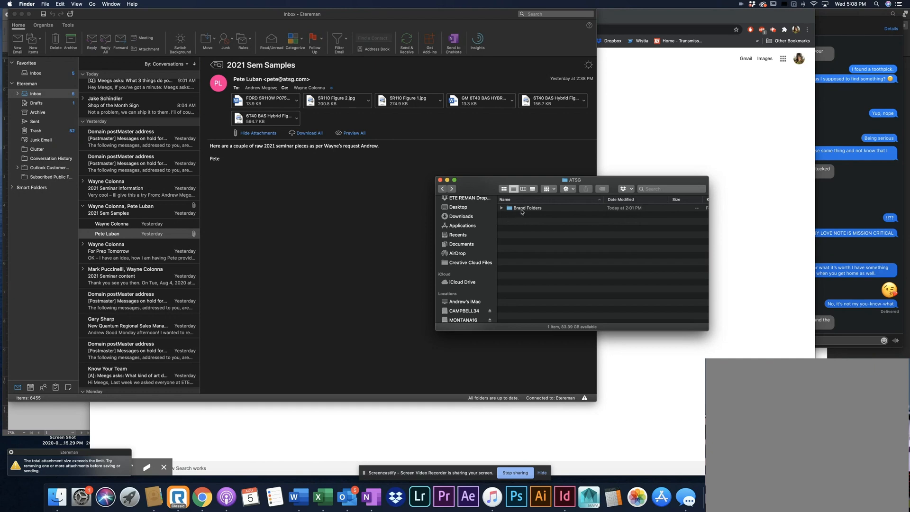
# Create a new folder with the default name inside the ATSG folder and open it
pyautogui.rightClick(520, 233)
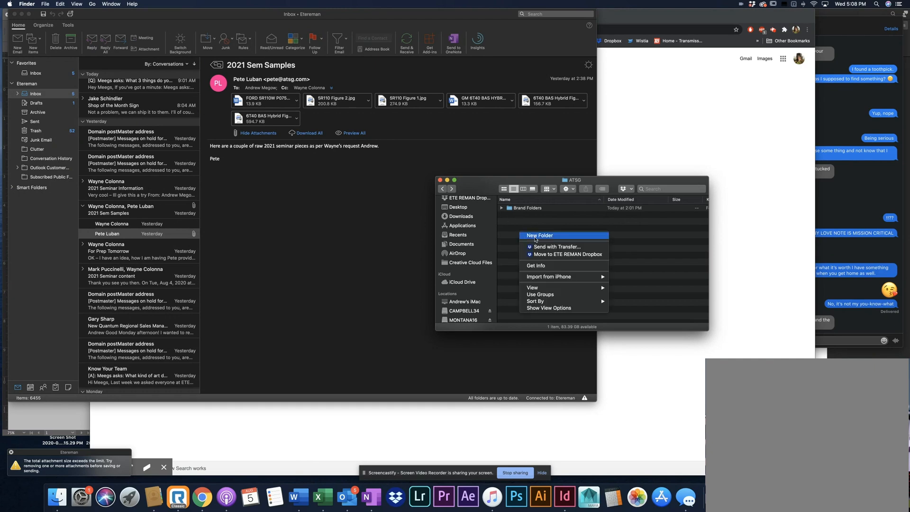
pyautogui.click(534, 237)
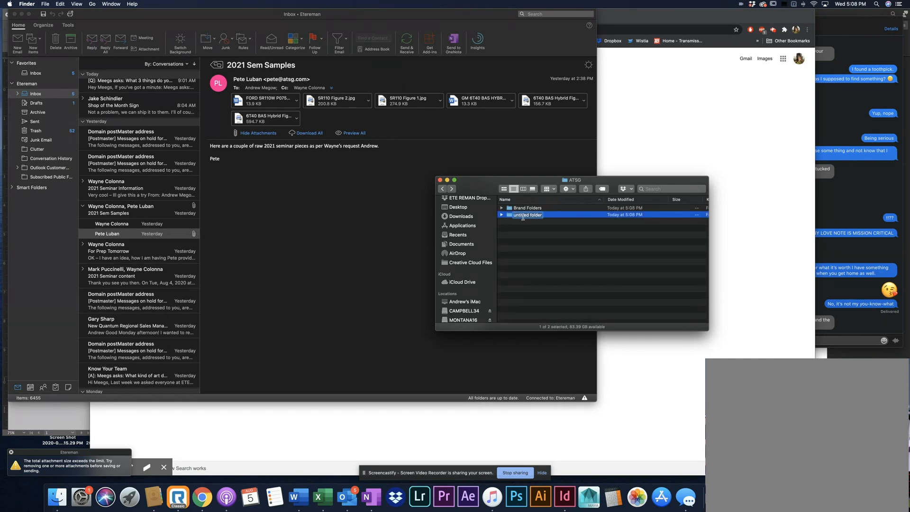
pyautogui.press('Return')
pyautogui.doubleClick(530, 216)
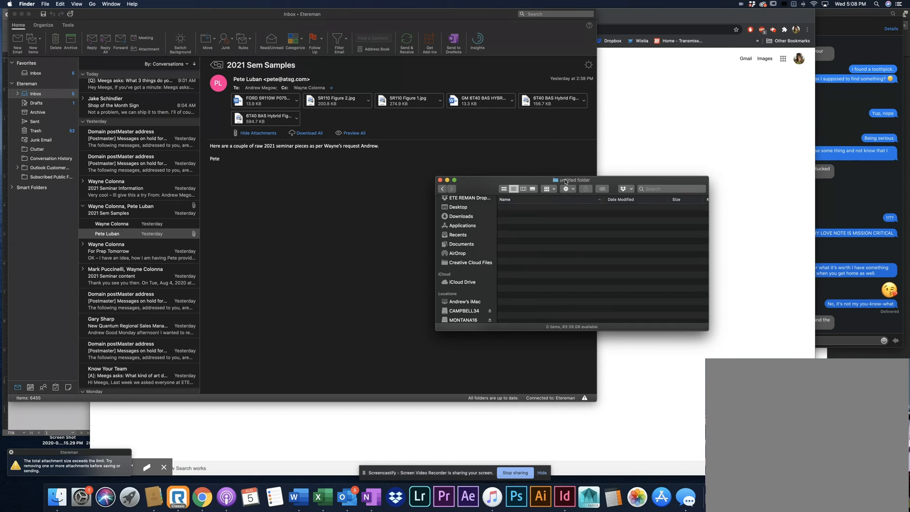
# Save the email attachment GM 6T40 BAS HYBRID.docx into the untitled folder inside ATSG on the Desktop
pyautogui.click(512, 101)
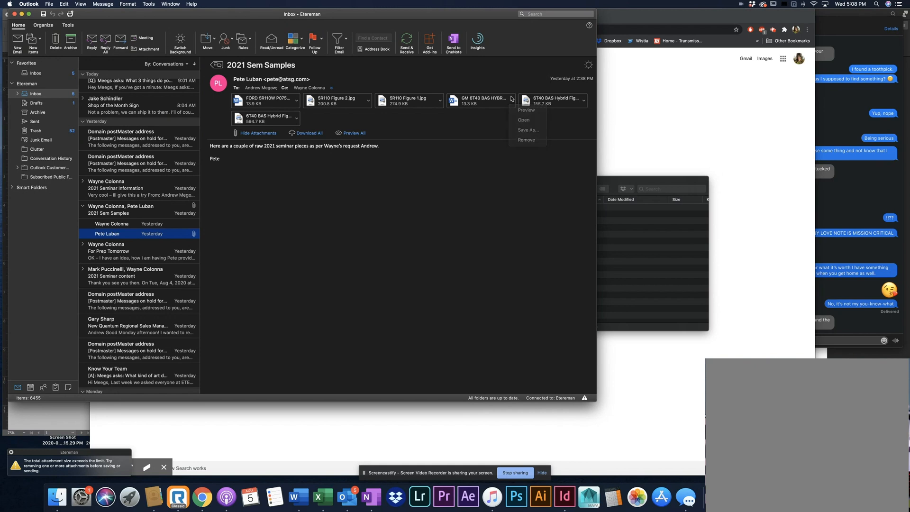
pyautogui.click(524, 130)
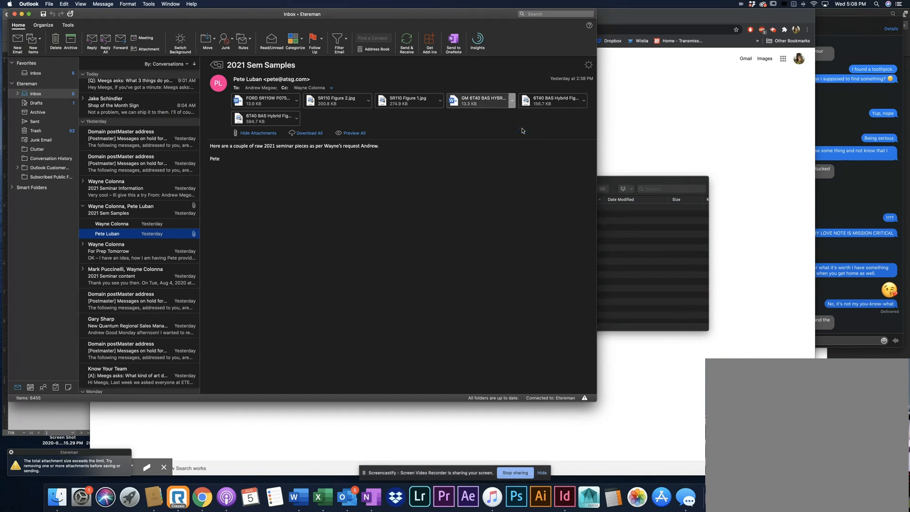
pyautogui.click(317, 55)
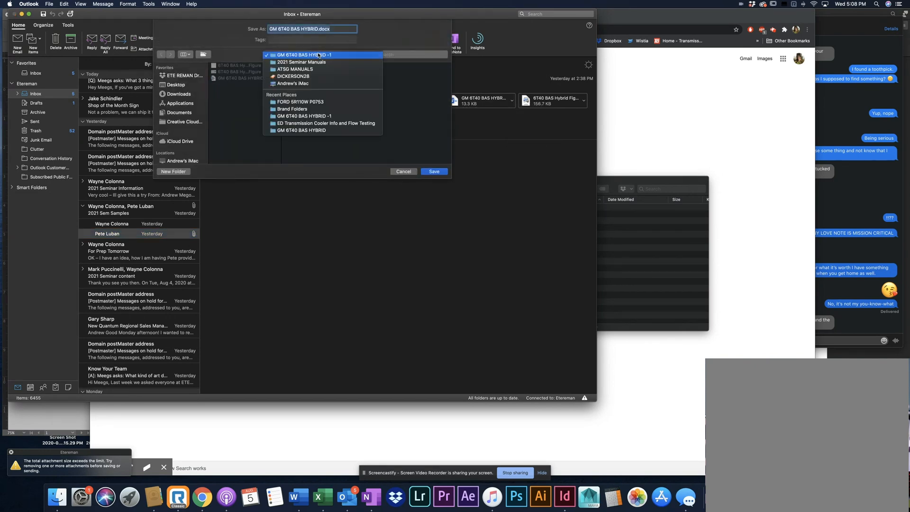
pyautogui.click(318, 55)
pyautogui.click(171, 85)
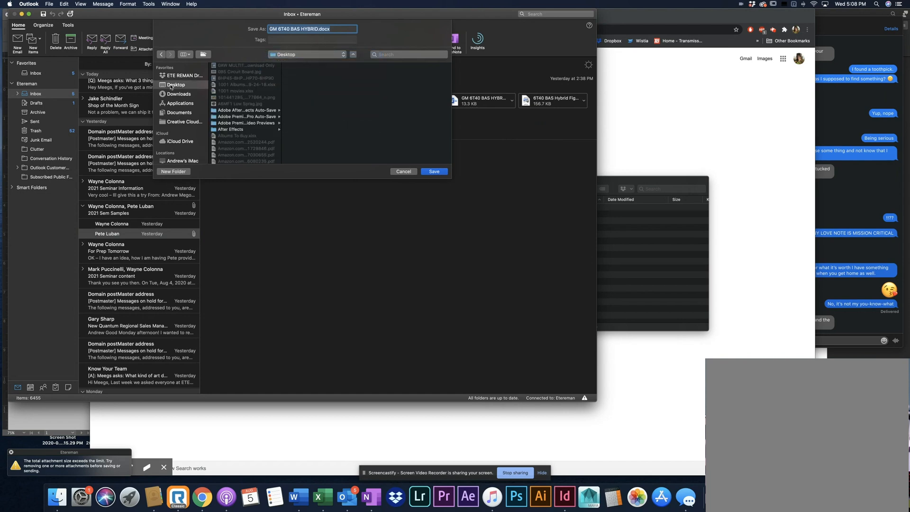
pyautogui.scroll(-5, 241, 126)
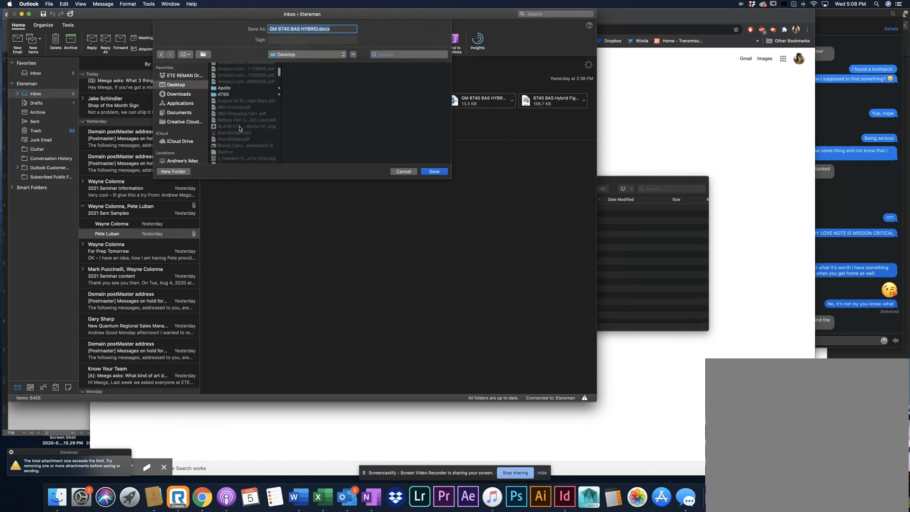
pyautogui.click(224, 97)
pyautogui.click(307, 72)
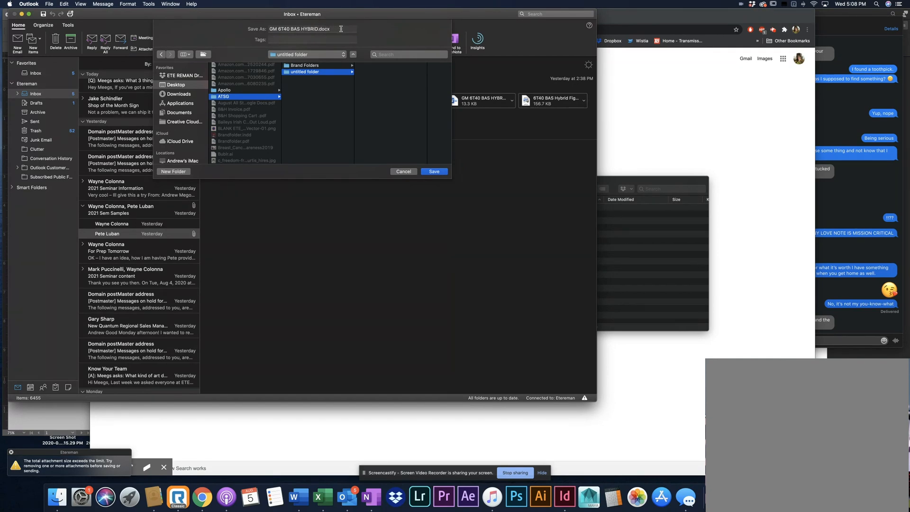
pyautogui.click(434, 172)
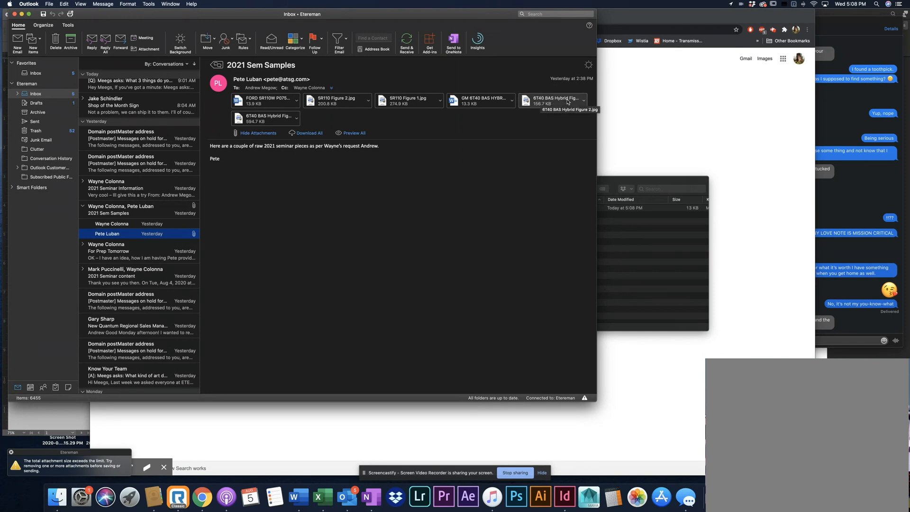
# Save the attachments 6T40 BAS Hybrid Figure 1.jpg and 6T40 BAS Hybrid Figure 2.jpg into the same untitled folder
pyautogui.click(296, 118)
pyautogui.click(308, 148)
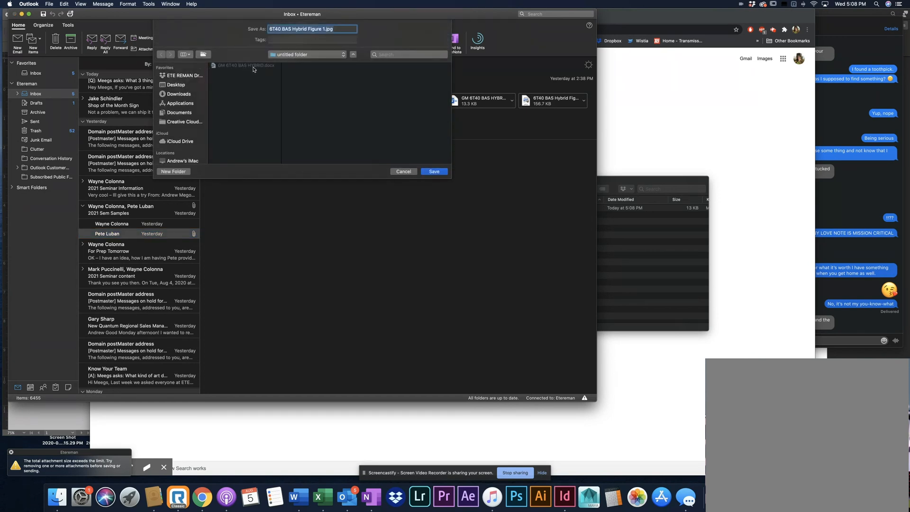
pyautogui.click(440, 173)
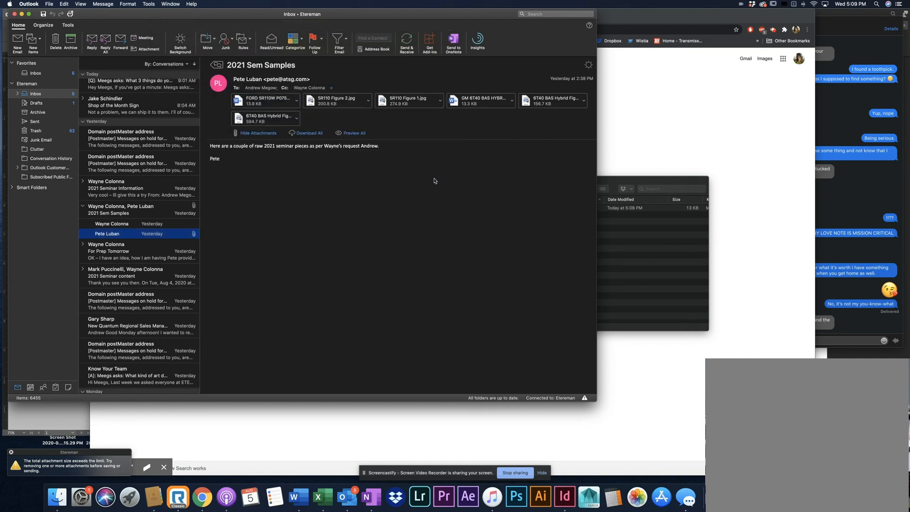
pyautogui.click(583, 100)
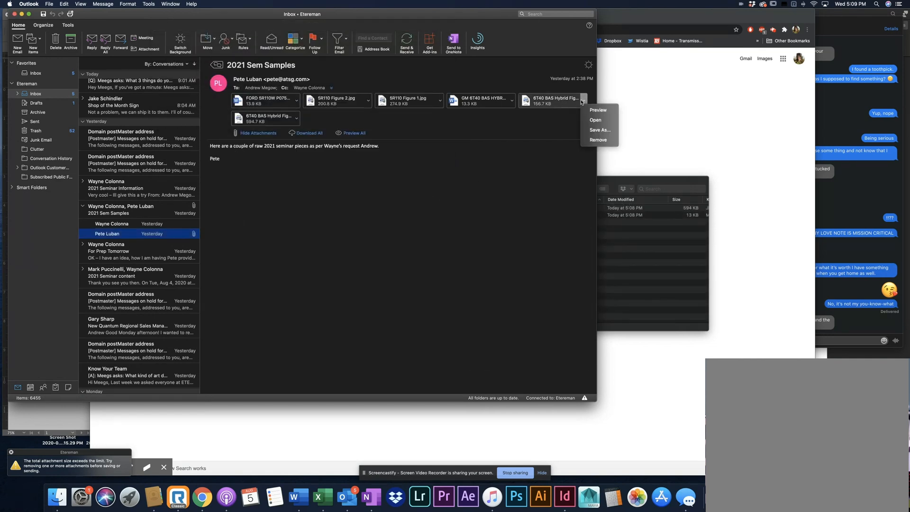
pyautogui.click(595, 129)
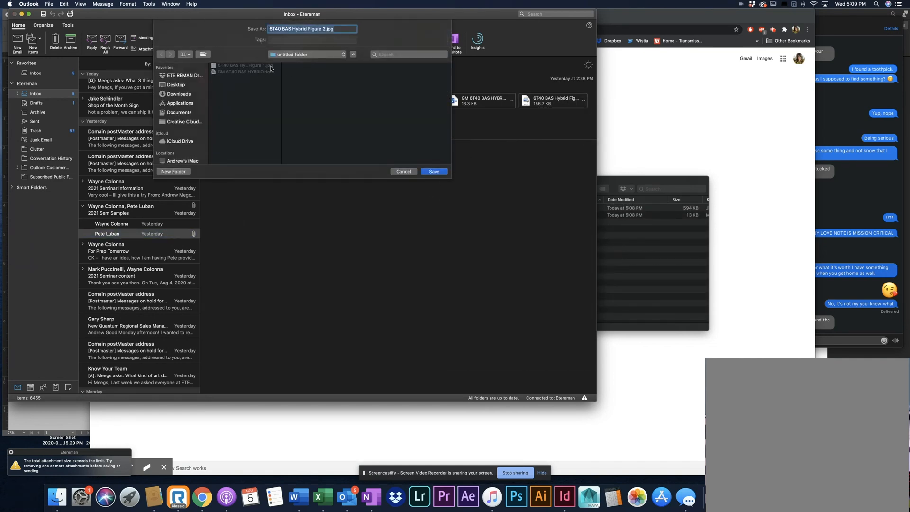
pyautogui.click(433, 172)
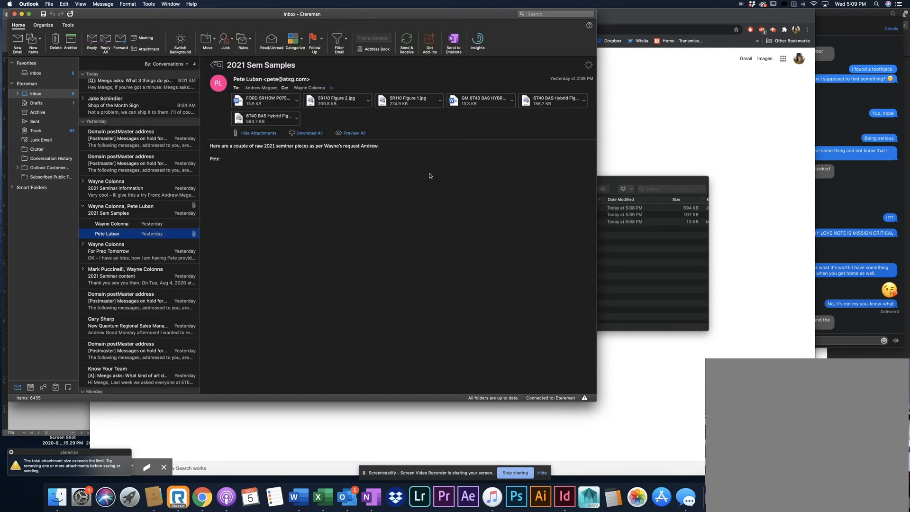
# Return to the untitled folder in Finder, fit its window to the contents, and select GM 6T40 BAS HYBRID.docx
pyautogui.click(628, 242)
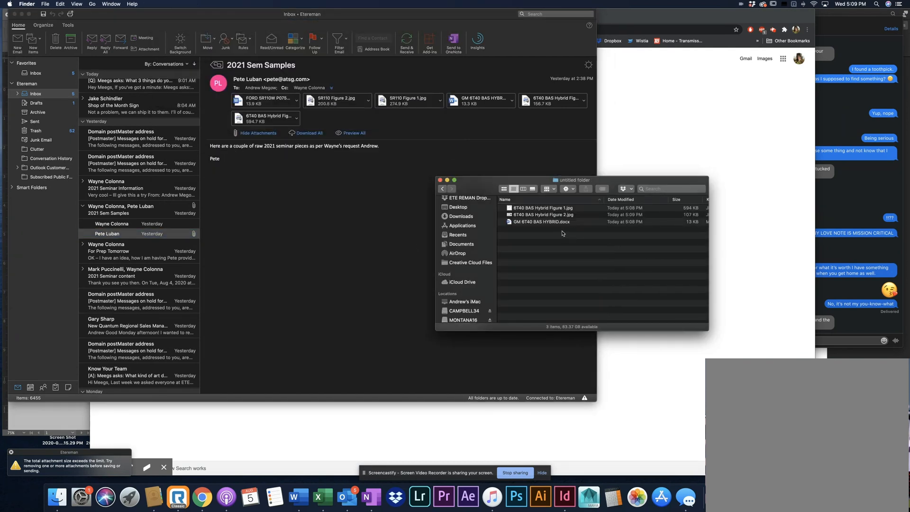
pyautogui.doubleClick(575, 182)
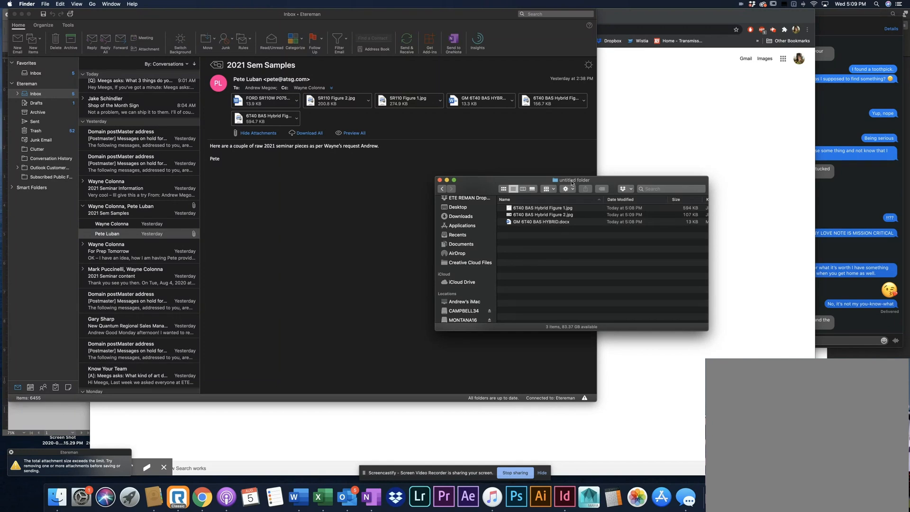
pyautogui.click(542, 222)
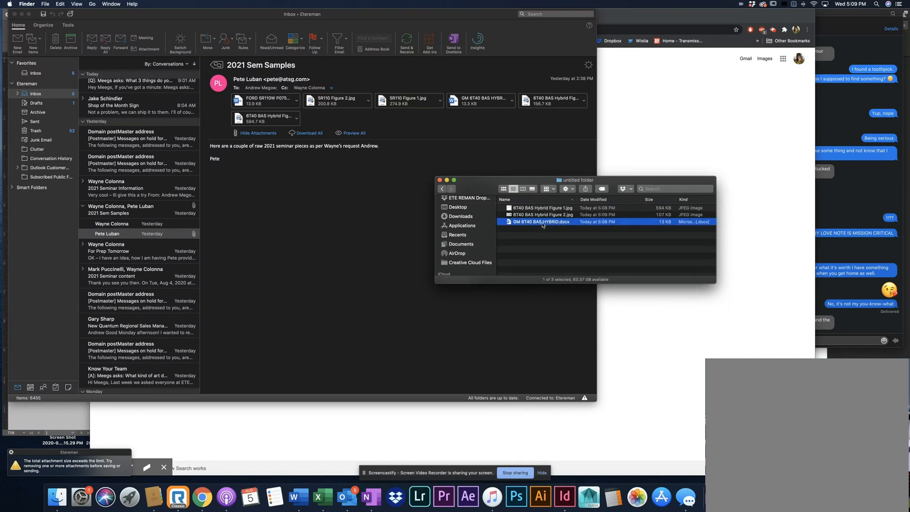
# Copy the document's name, rename the untitled folder inside ATSG as GM 6T40 BAS HYBRID, and open it
pyautogui.press('Return')
pyautogui.press('super+c')
pyautogui.click(444, 189)
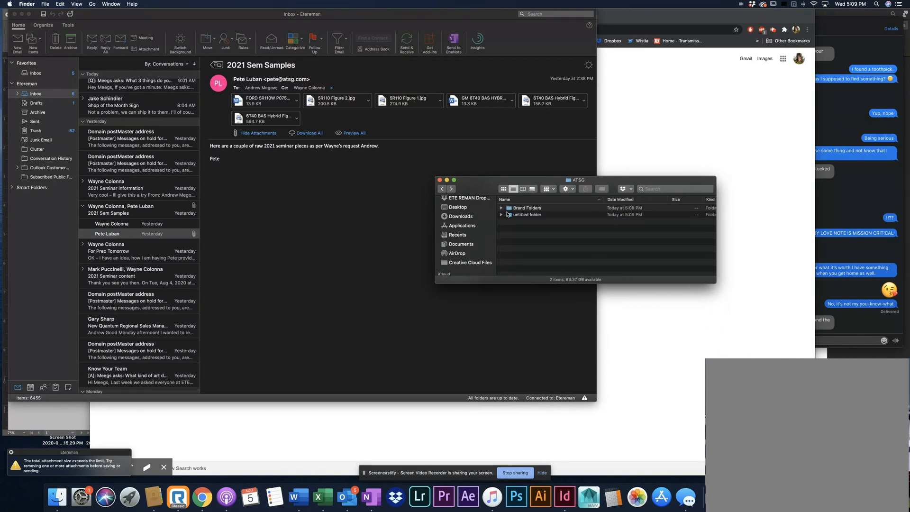
pyautogui.click(524, 214)
pyautogui.press('Return')
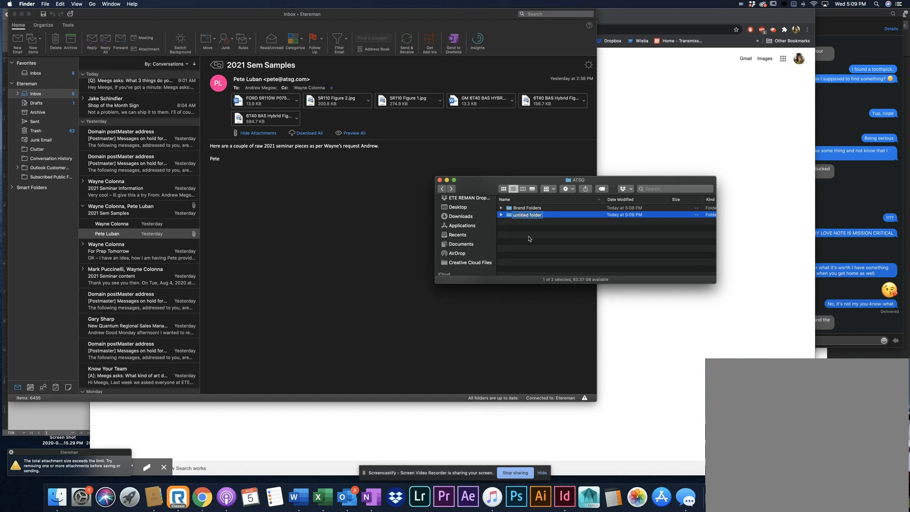
pyautogui.press('super+v')
pyautogui.press('Return')
pyautogui.doubleClick(534, 214)
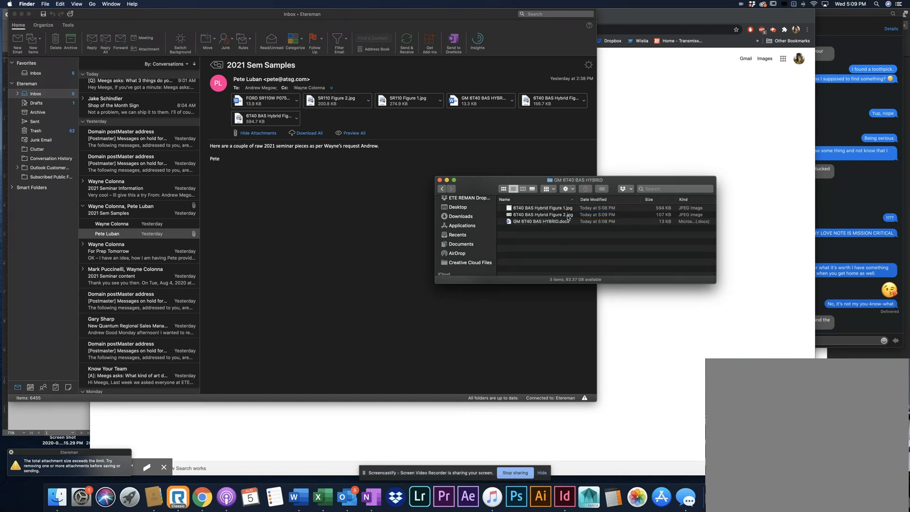
# Open GM 6T40 BAS HYBRID.docx in Word and close the FORD 5R110W P0753 document
pyautogui.click(541, 222)
pyautogui.doubleClick(541, 221)
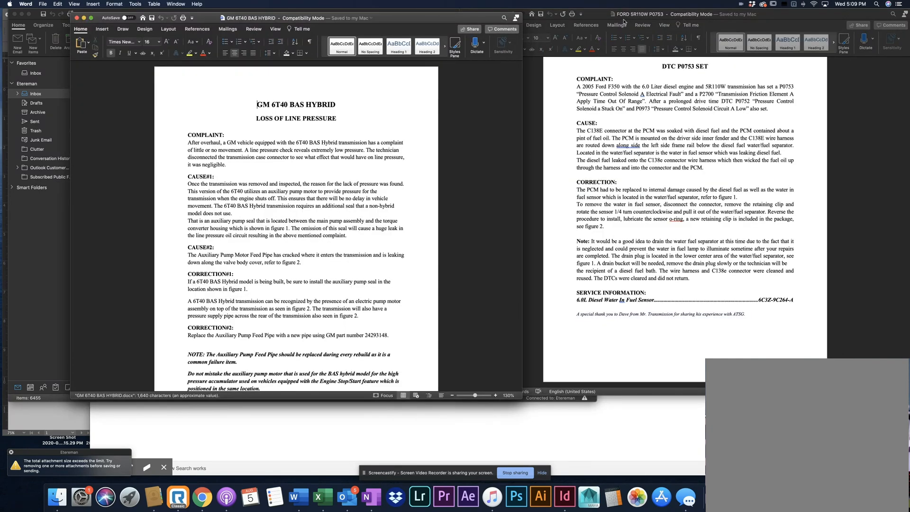
pyautogui.click(465, 13)
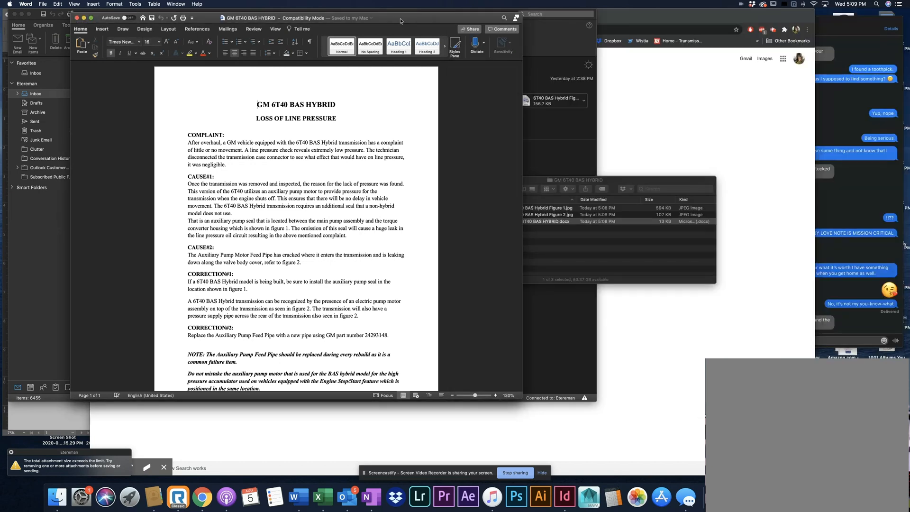
# Move the GM 6T40 BAS HYBRID document window to the far side of the display and look through its text
pyautogui.moveTo(405, 18); pyautogui.dragTo(797, 16)
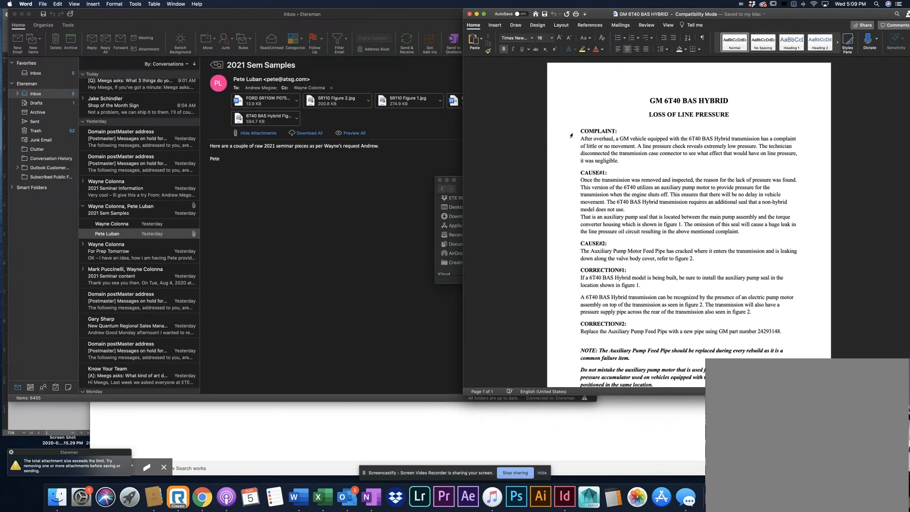
pyautogui.scroll(-3, 608, 295)
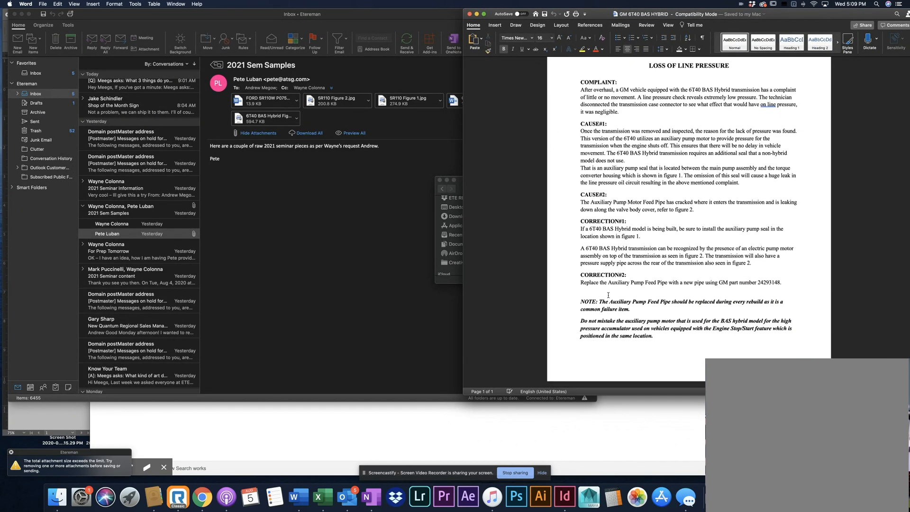
pyautogui.scroll(3, 616, 284)
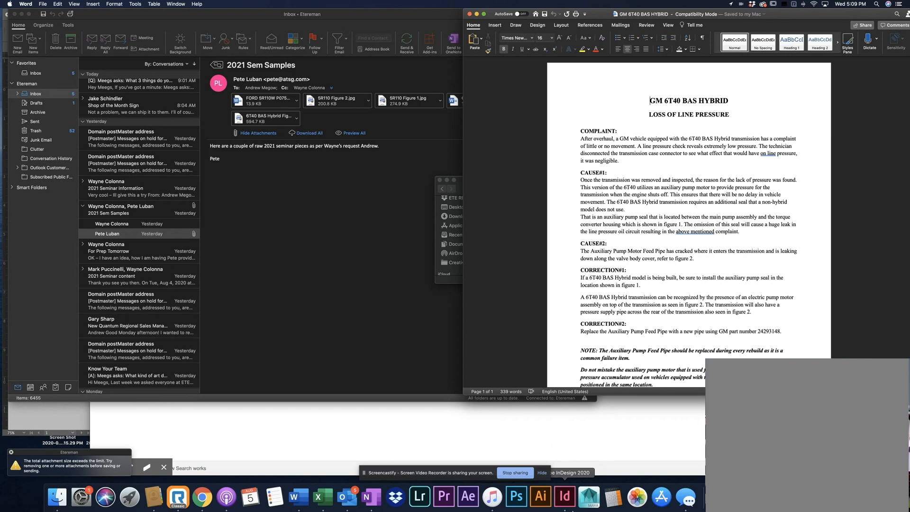
# Switch to InDesign, save and close FORD 5R110W.indd, and keep ATSG Manual_Template.indd open to review its pages
pyautogui.click(566, 503)
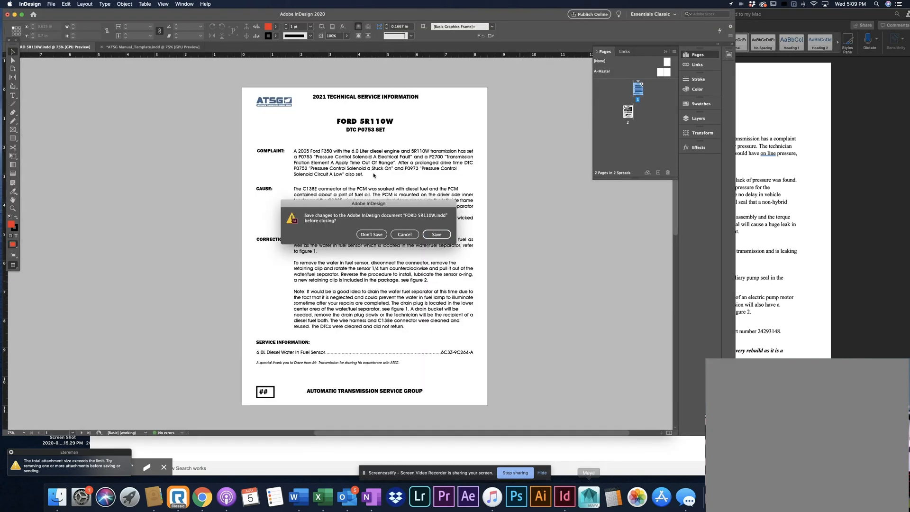
pyautogui.click(436, 234)
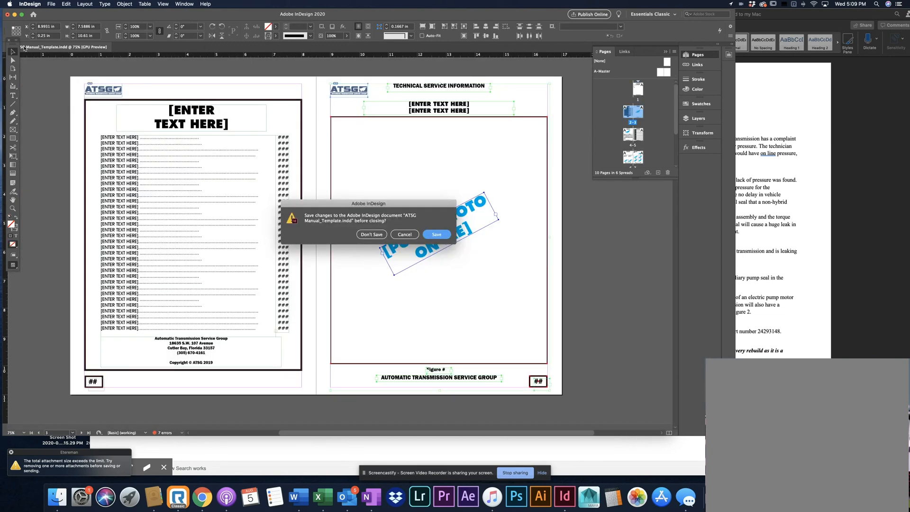
pyautogui.click(403, 234)
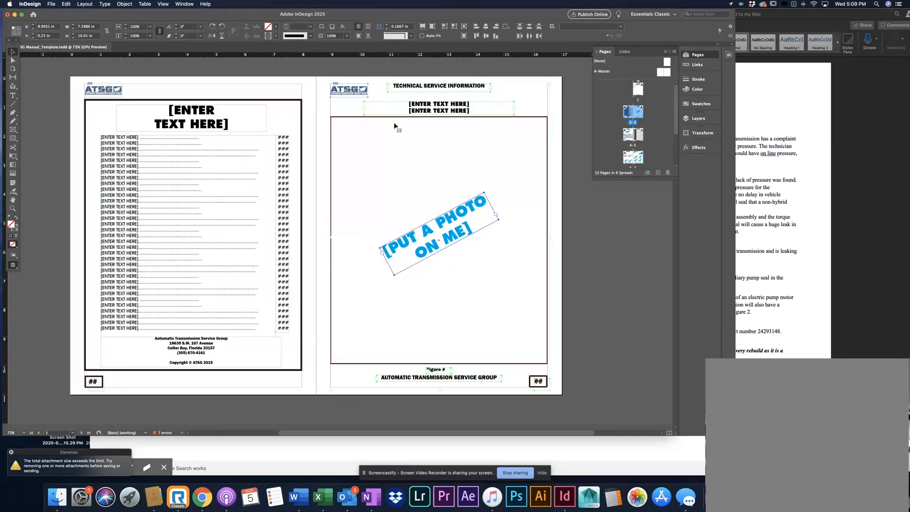
pyautogui.scroll(2, 397, 146)
pyautogui.scroll(10, 396, 144)
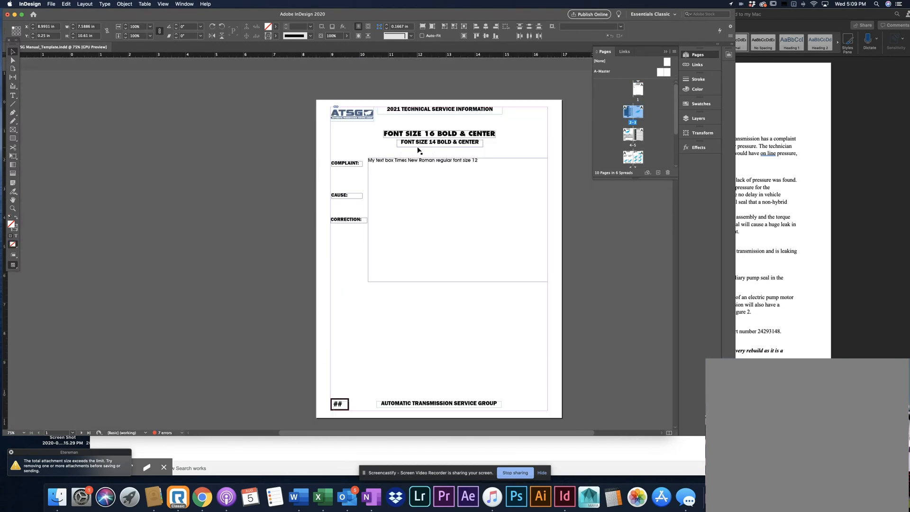
pyautogui.scroll(-10, 479, 170)
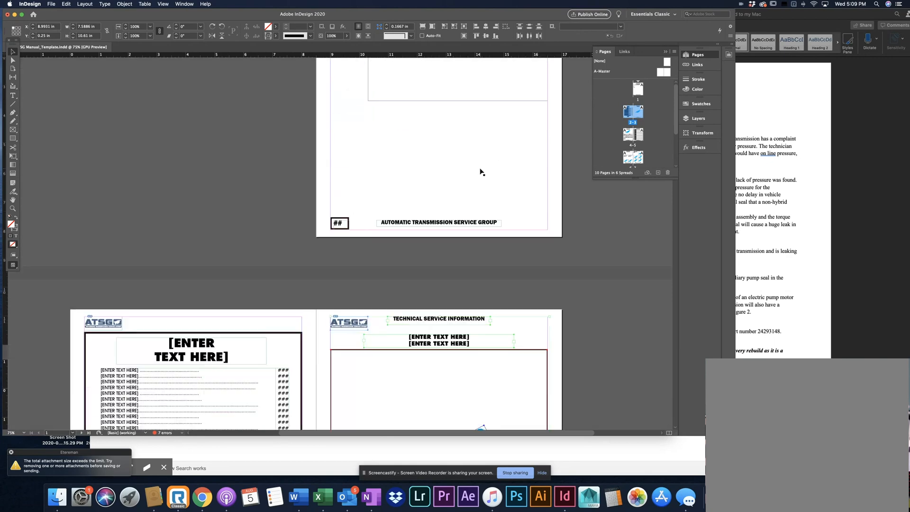
pyautogui.scroll(-10, 479, 170)
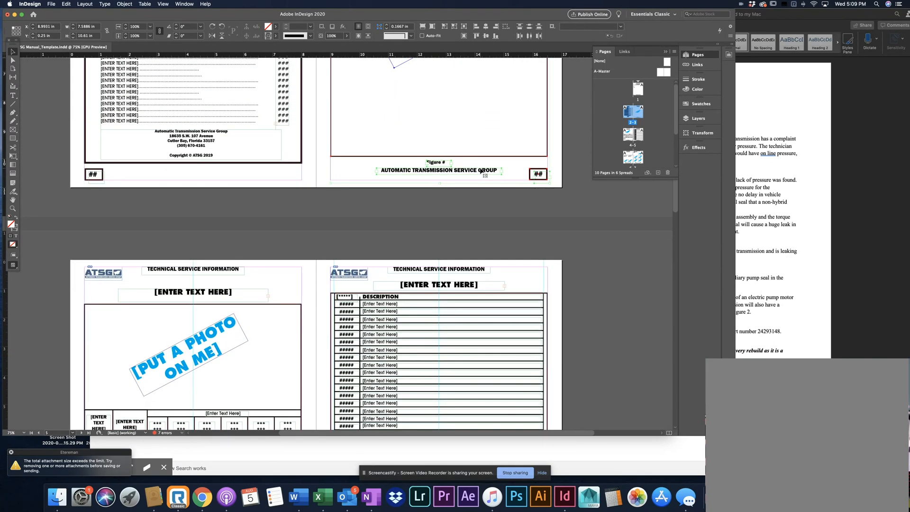
pyautogui.scroll(10, 480, 171)
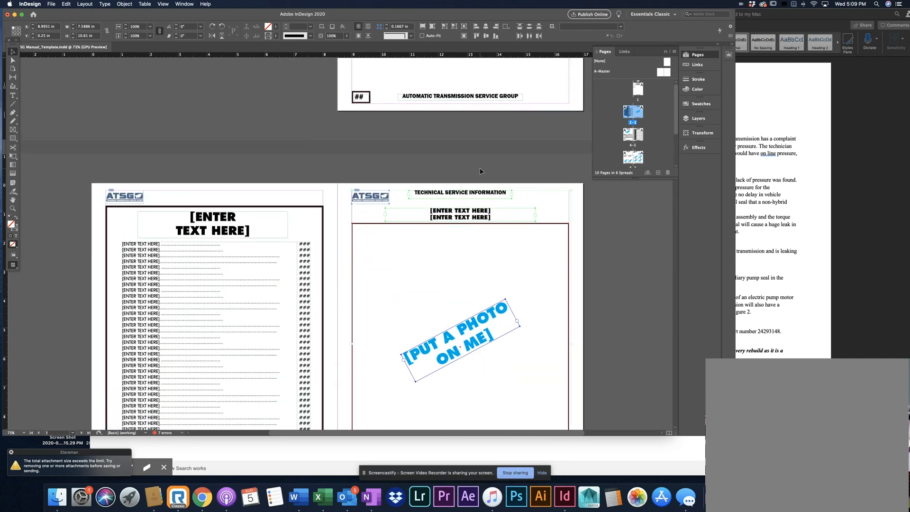
# Start a new document from the Letter print preset and set its units to inches
pyautogui.click(51, 4)
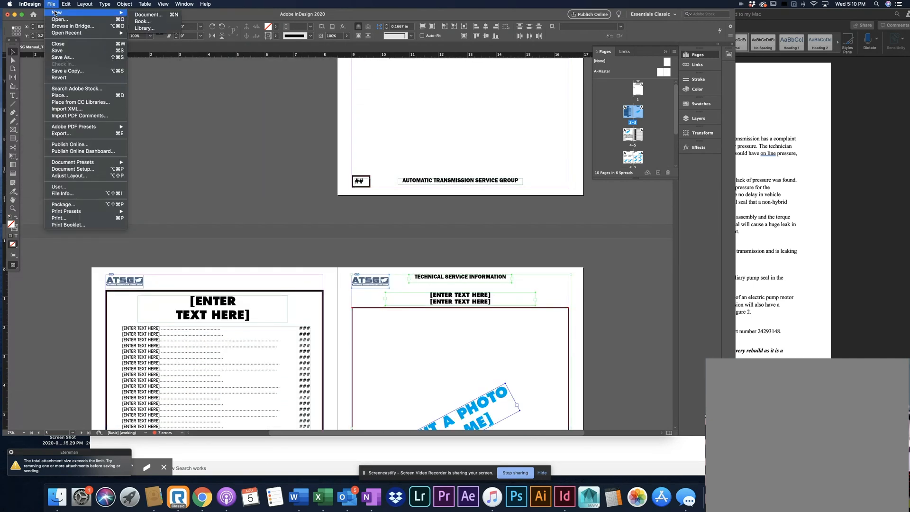
pyautogui.click(49, 4)
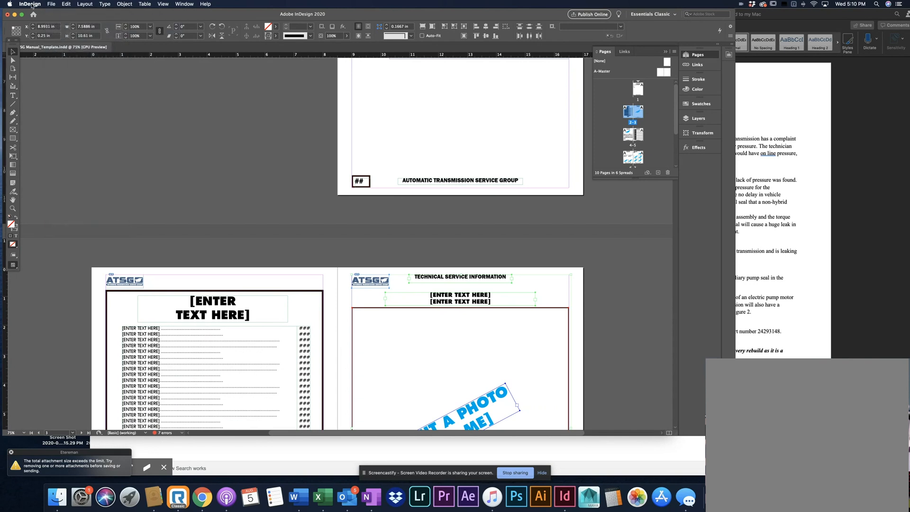
pyautogui.click(50, 4)
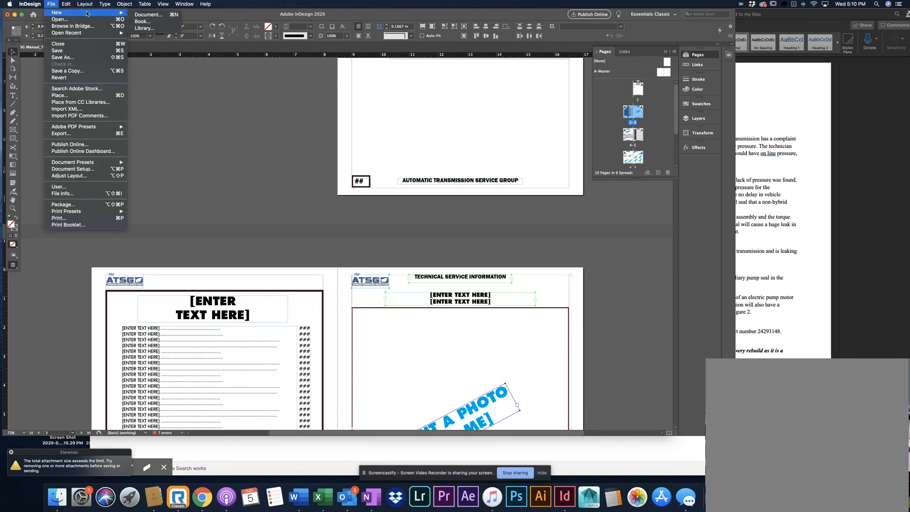
pyautogui.click(159, 19)
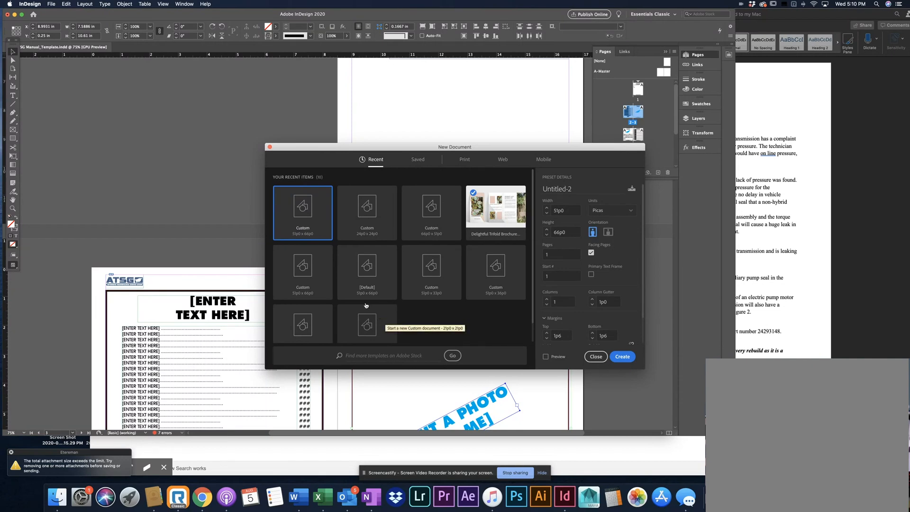
pyautogui.click(464, 160)
pyautogui.click(504, 161)
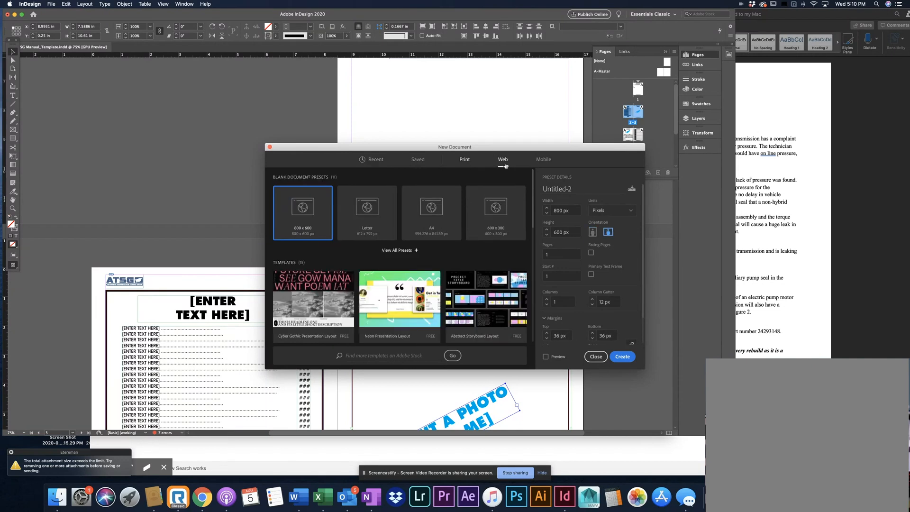
pyautogui.click(542, 161)
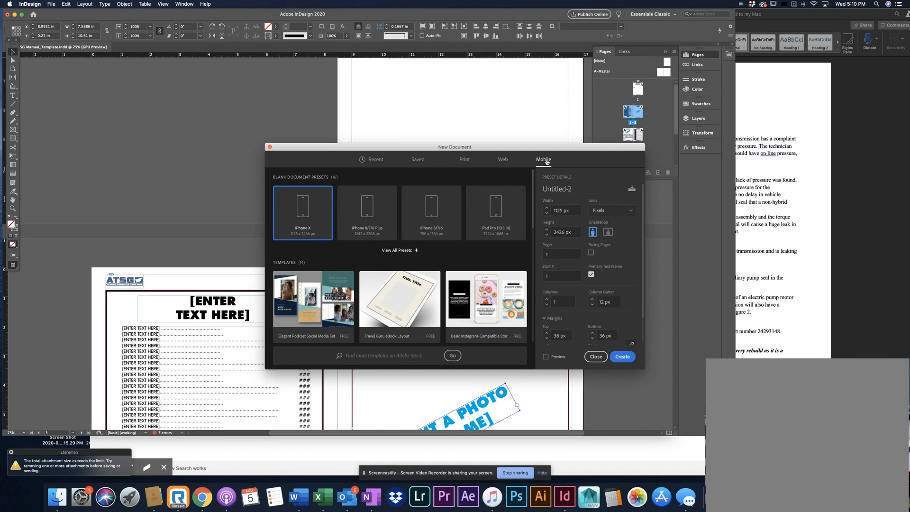
pyautogui.click(470, 163)
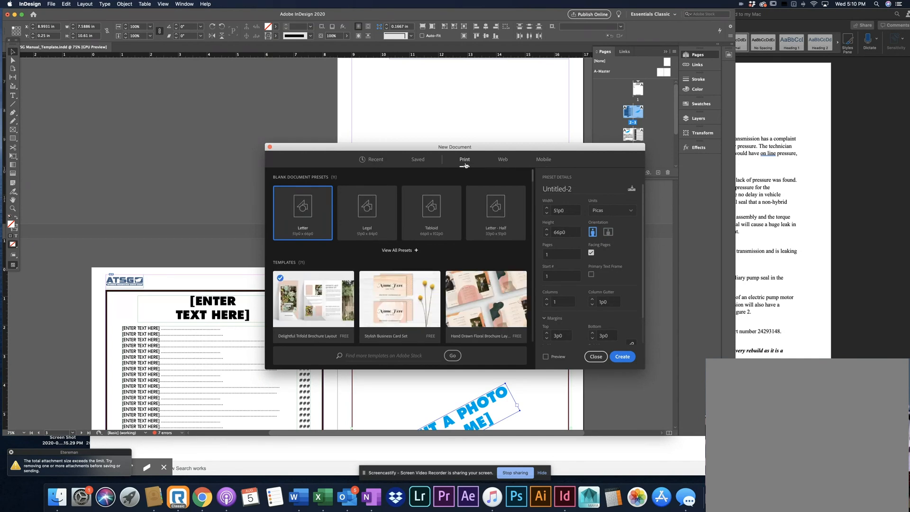
pyautogui.click(608, 214)
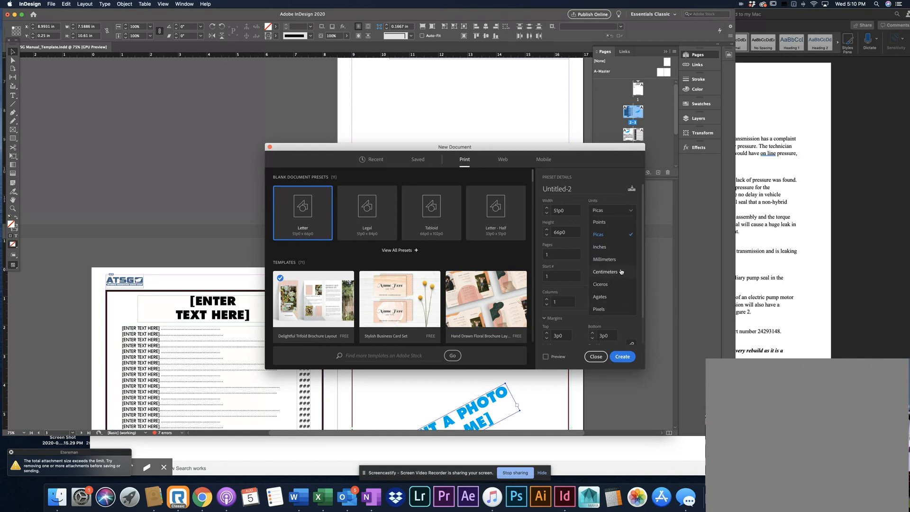
pyautogui.click(618, 247)
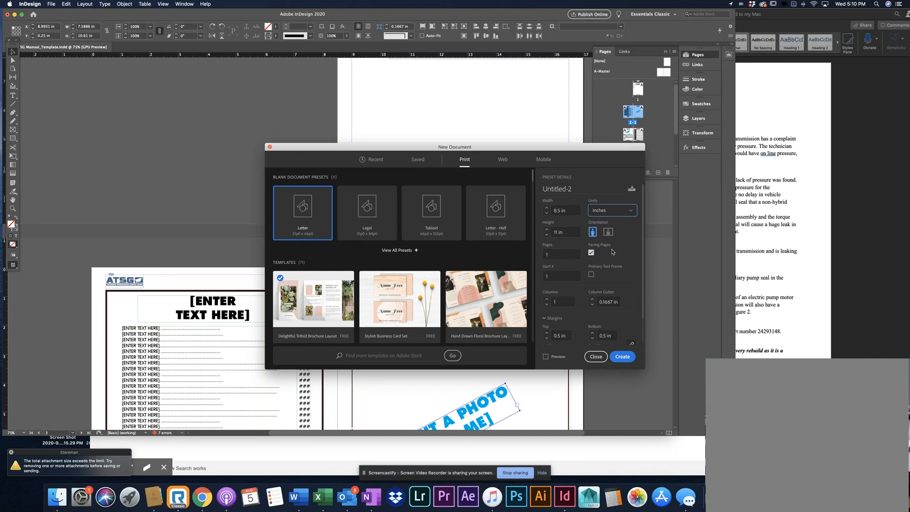
# Unlink the margins, set the top and bottom margins to 0.25 in, and create the document
pyautogui.scroll(-3, 629, 260)
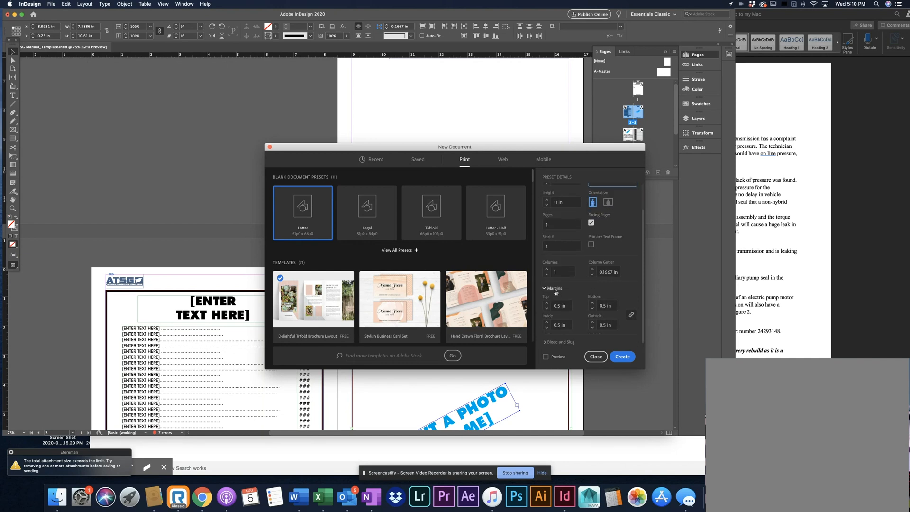
pyautogui.scroll(1, 558, 304)
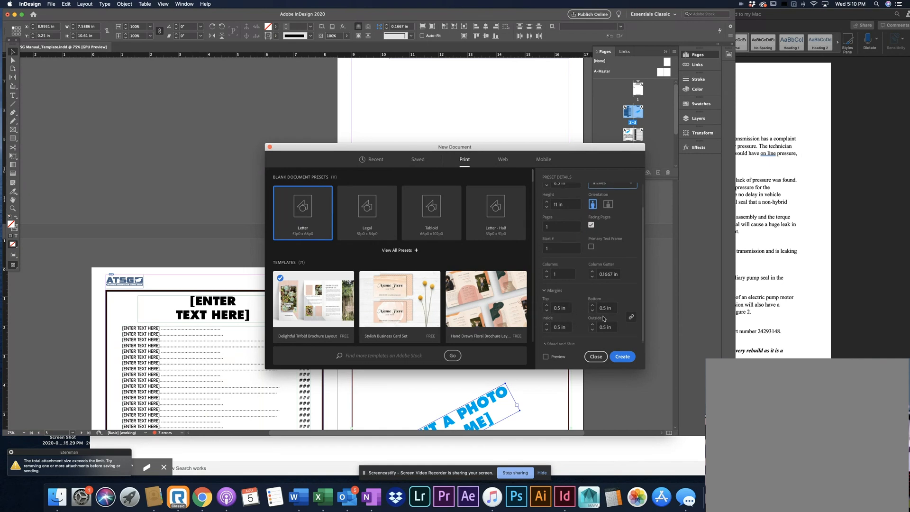
pyautogui.click(631, 318)
pyautogui.doubleClick(604, 309)
pyautogui.write('.2')
pyautogui.doubleClick(570, 307)
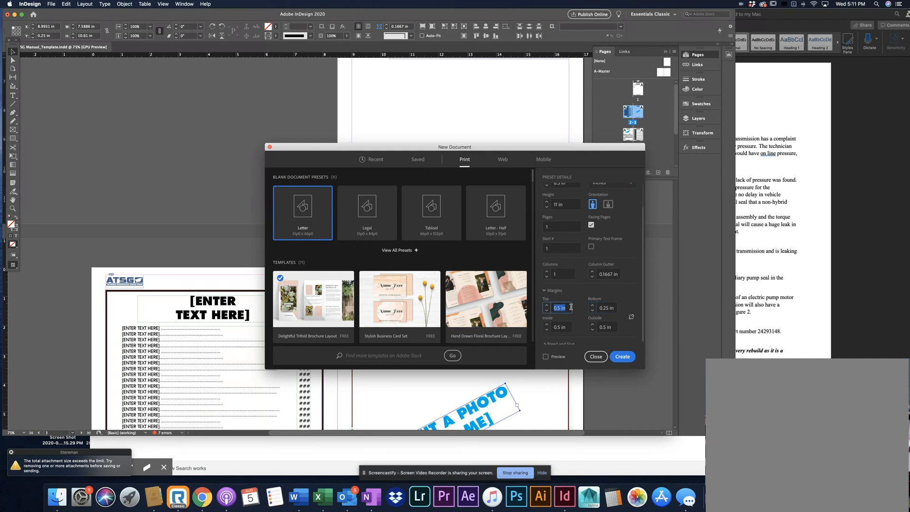
pyautogui.write('.25')
pyautogui.scroll(-1, 570, 308)
pyautogui.doubleClick(565, 307)
pyautogui.press('BackSpace')
pyautogui.write('.25')
pyautogui.press('Tab')
pyautogui.click(615, 358)
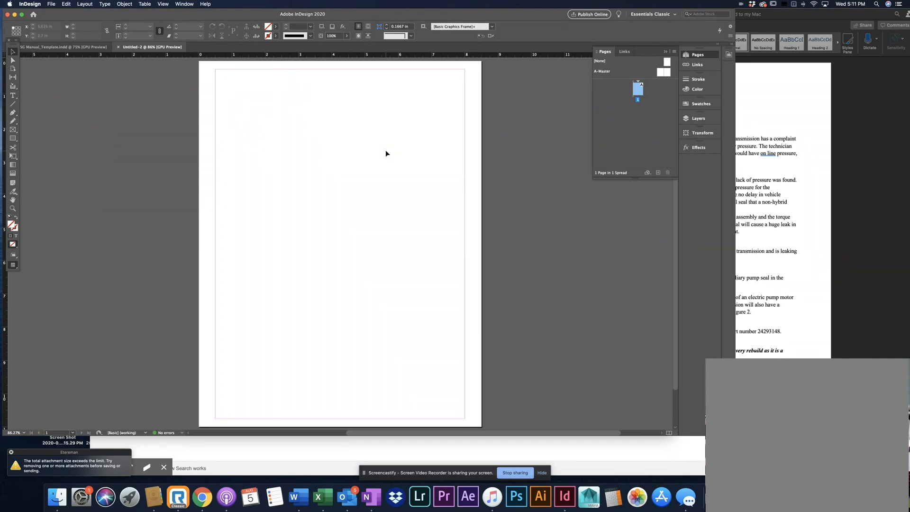
# Examine the layout of page 1 in ATSG Manual_Template.indd alongside the GM 6T40 BAS HYBRID Word document
pyautogui.click(832, 198)
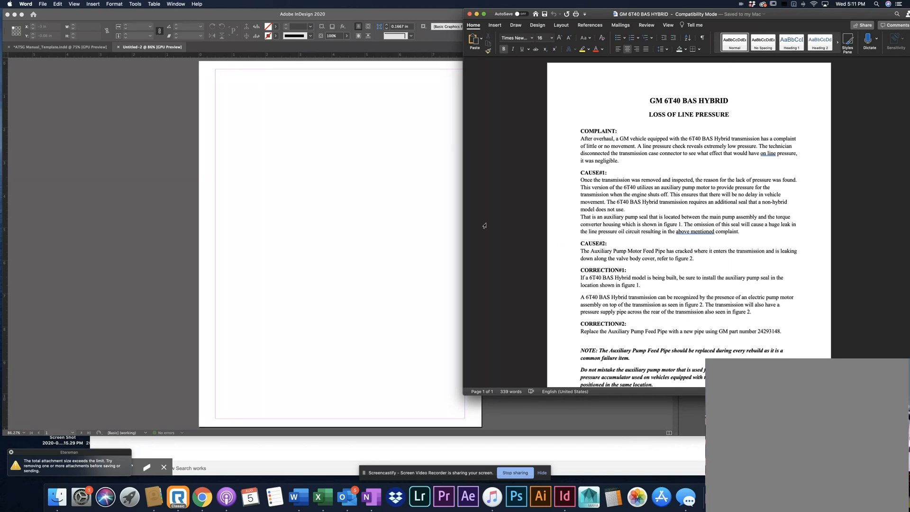
pyautogui.click(70, 51)
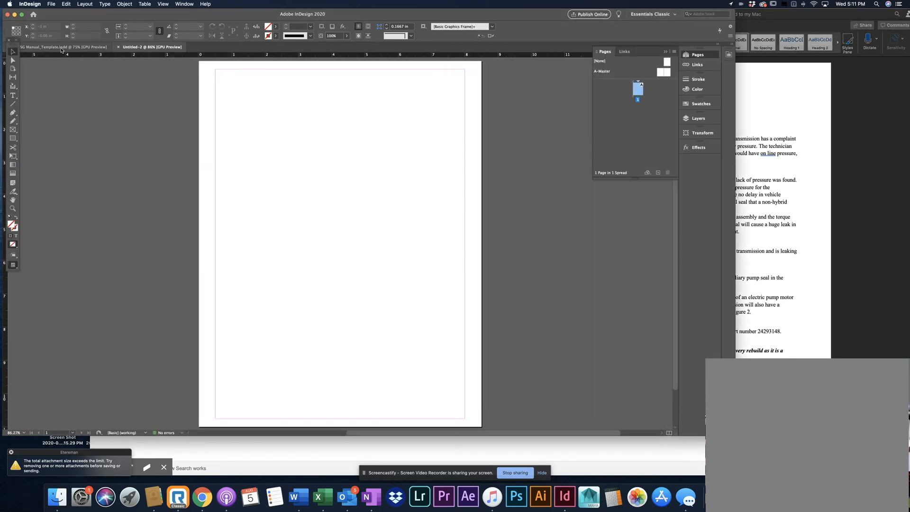
pyautogui.click(61, 48)
pyautogui.scroll(3, 458, 257)
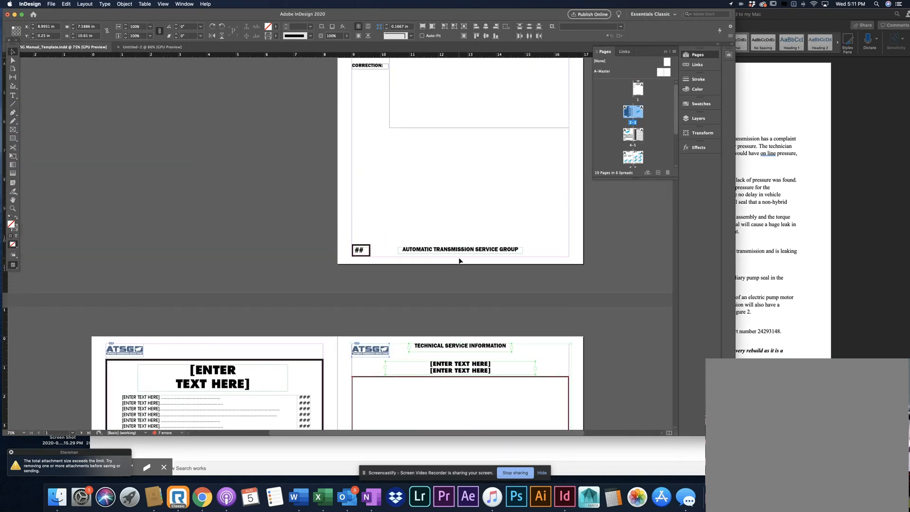
pyautogui.scroll(5, 458, 260)
pyautogui.hscroll(2, 459, 259)
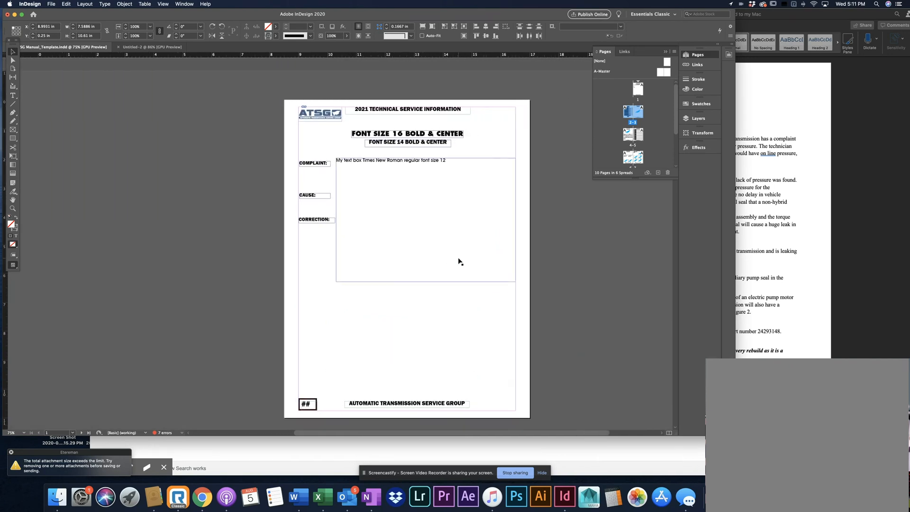
pyautogui.scroll(-3, 459, 259)
pyautogui.hscroll(2, 458, 260)
pyautogui.click(455, 257)
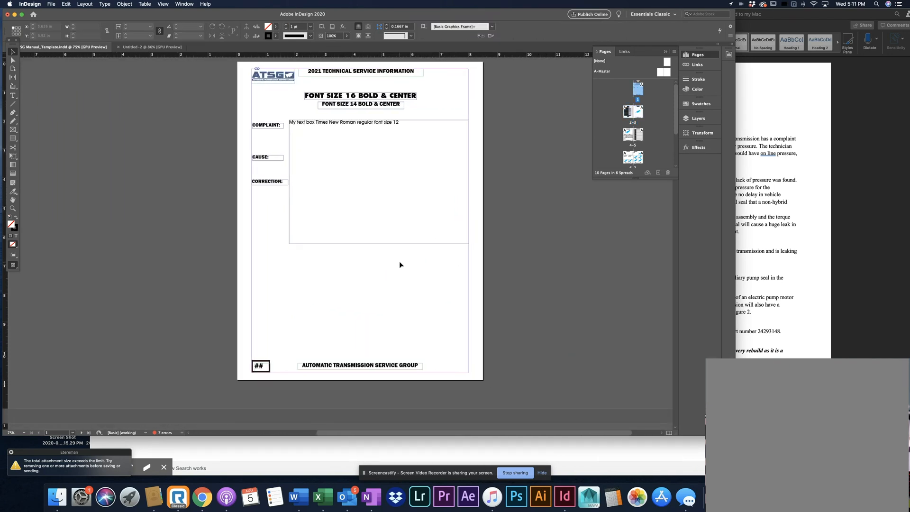
pyautogui.scroll(1, 400, 264)
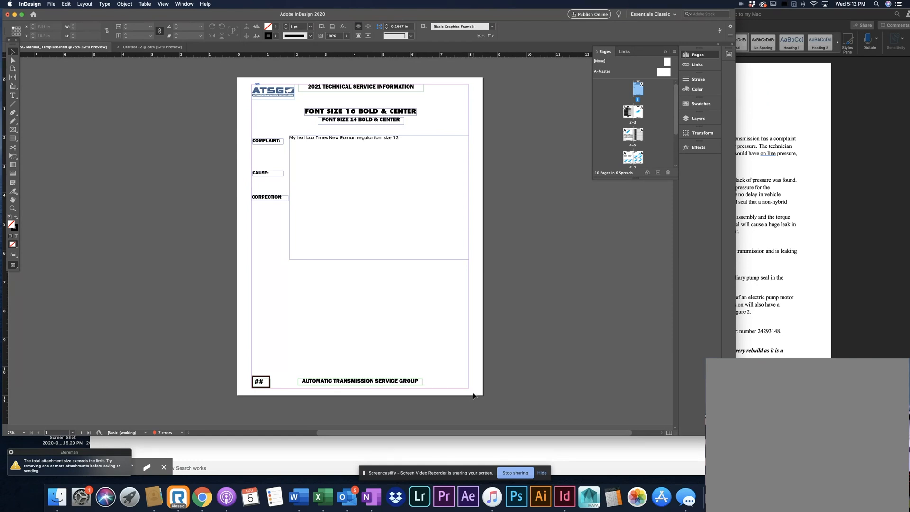
pyautogui.click(846, 315)
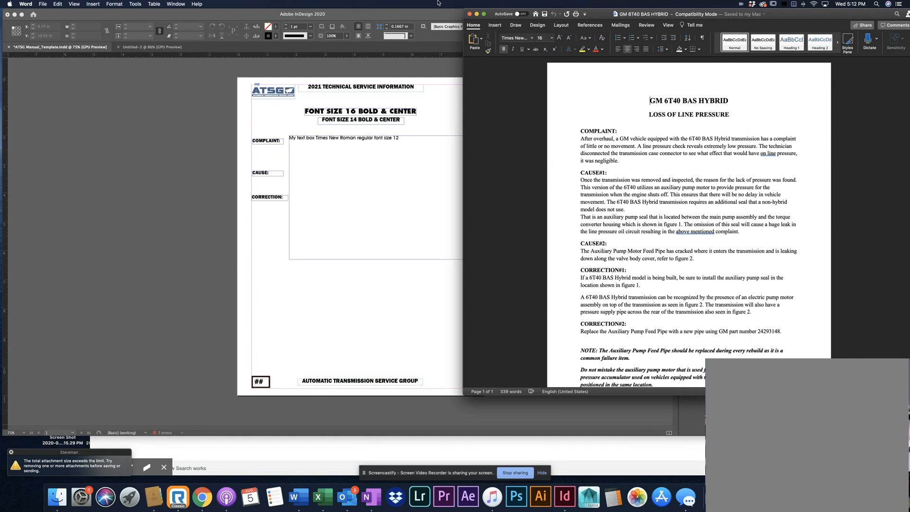
# Narrow the InDesign window and reposition the Word window so the template page and the GM 6T40 BAS HYBRID text sit side by side
pyautogui.click(434, 17)
pyautogui.moveTo(416, 18)
pyautogui.mouseDown()
pyautogui.moveTo(403, 18)
pyautogui.moveTo(424, 18)
pyautogui.mouseUp()
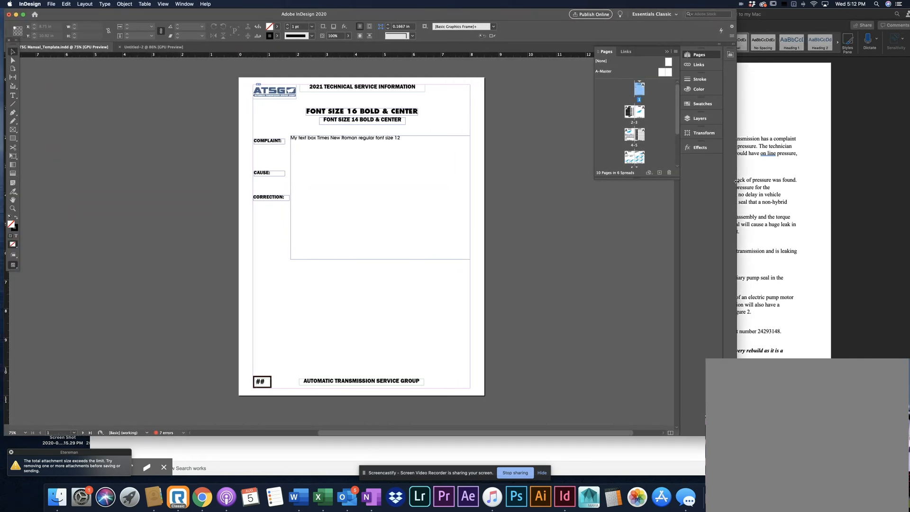
pyautogui.moveTo(632, 187); pyautogui.dragTo(585, 186)
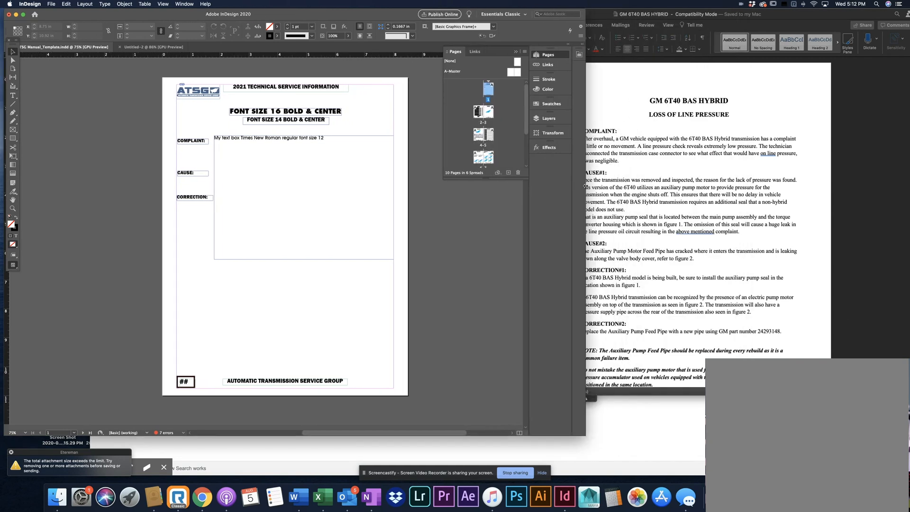
pyautogui.click(683, 144)
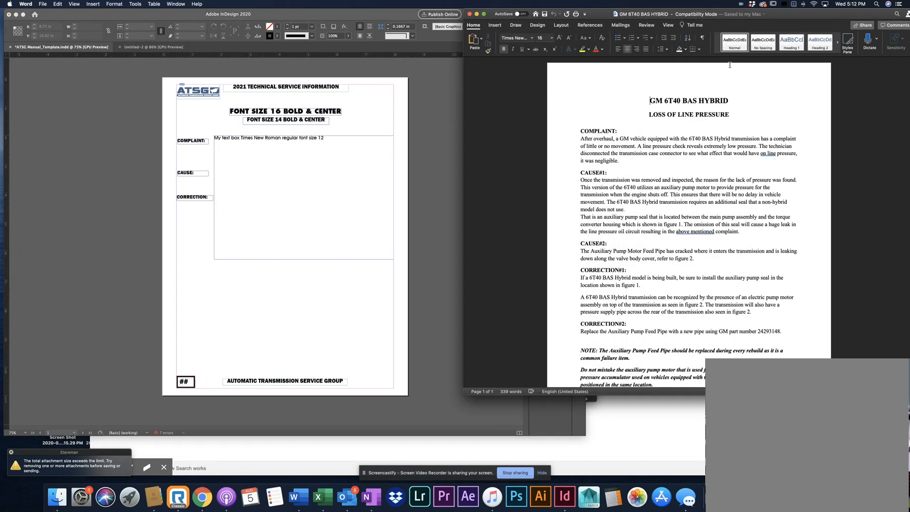
pyautogui.moveTo(789, 22); pyautogui.dragTo(774, 21)
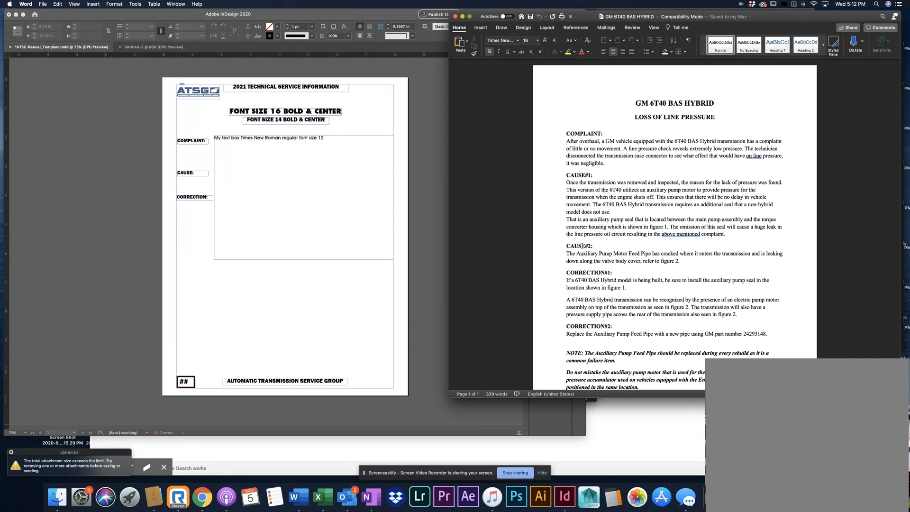
# Switch to InDesign and copy all the objects on page 1 of ATSG Manual_Template.indd
pyautogui.click(415, 218)
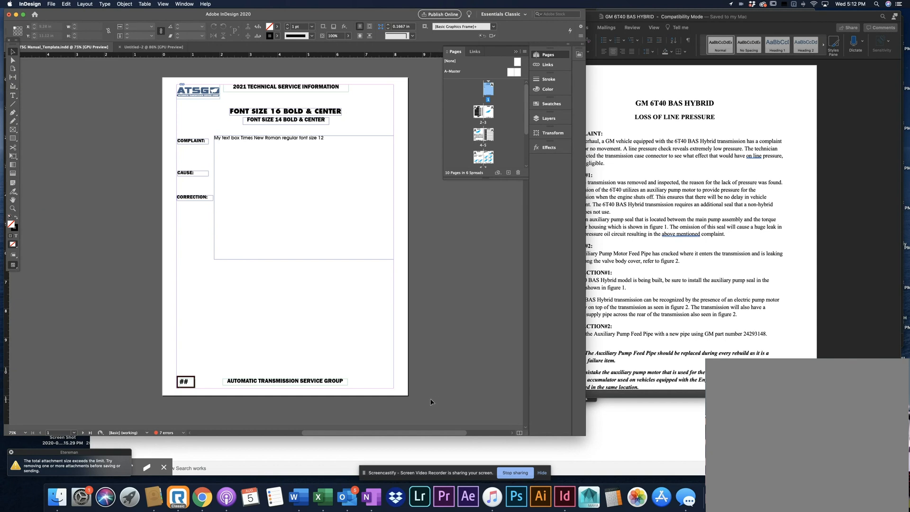
pyautogui.moveTo(431, 398); pyautogui.dragTo(164, 73)
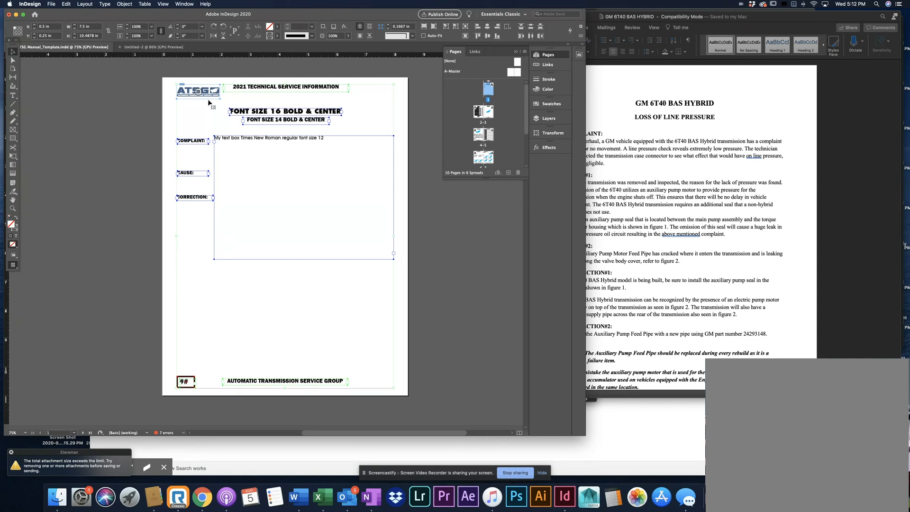
pyautogui.rightClick(248, 140)
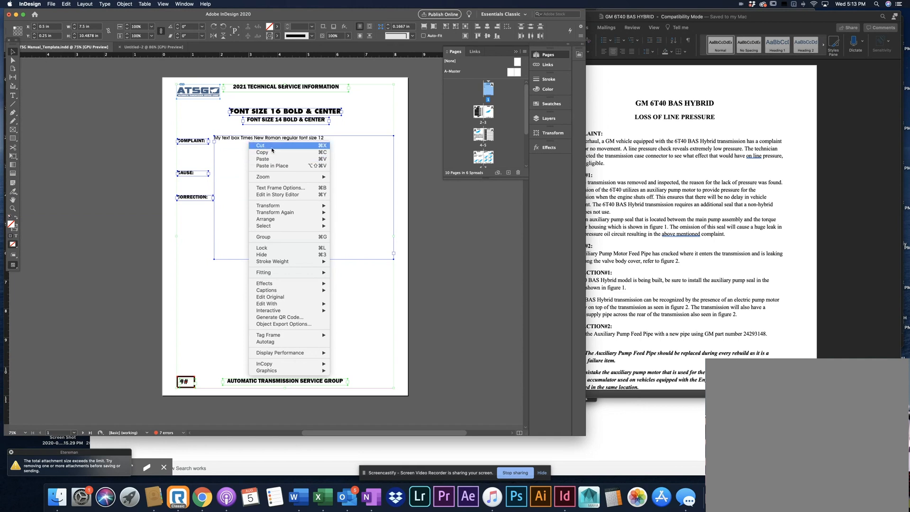
pyautogui.click(312, 155)
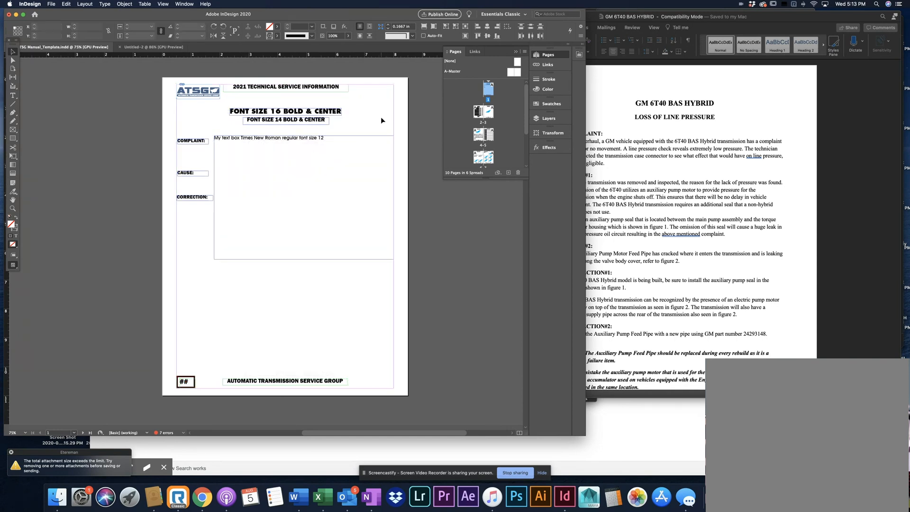
# Paste the template objects onto the blank page of the Untitled-2 document and deselect them
pyautogui.click(153, 47)
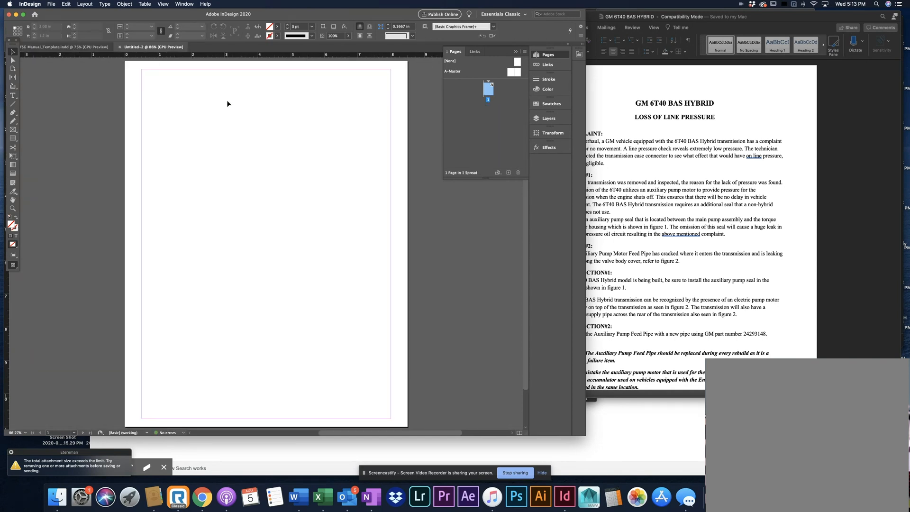
pyautogui.click(70, 47)
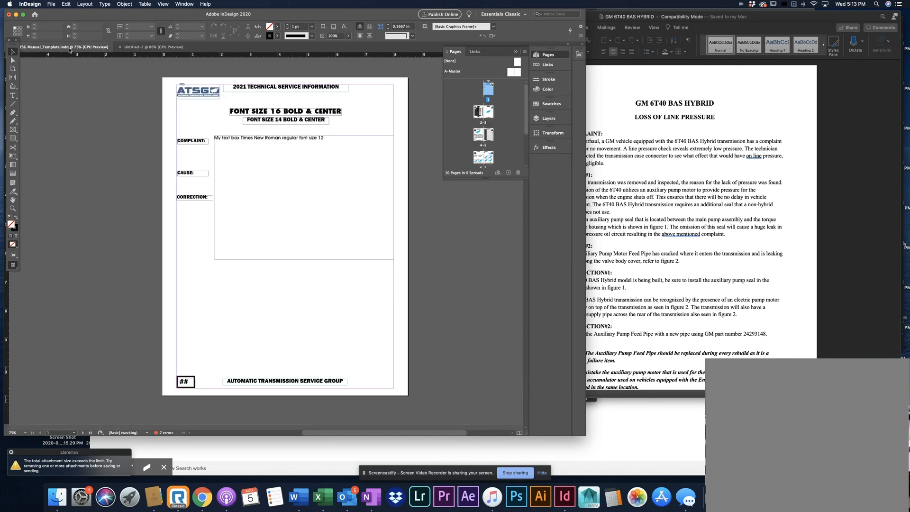
pyautogui.click(147, 47)
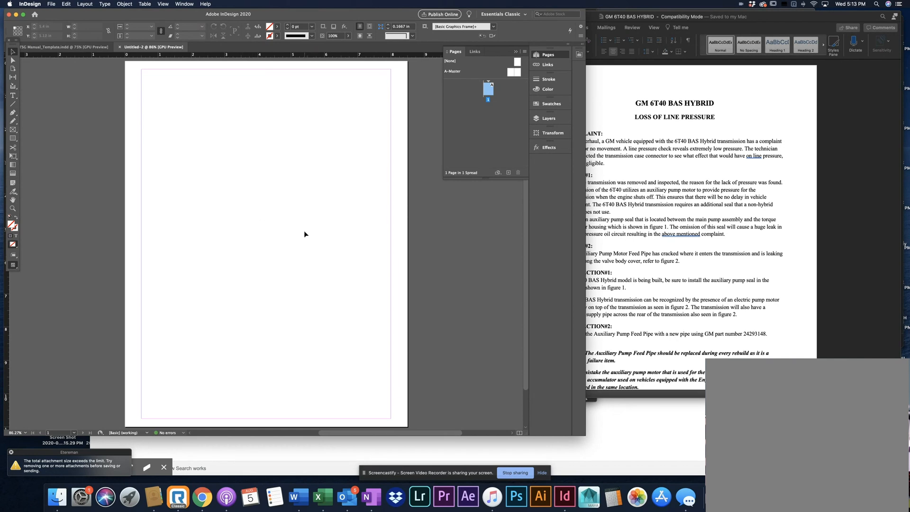
pyautogui.press('super+v')
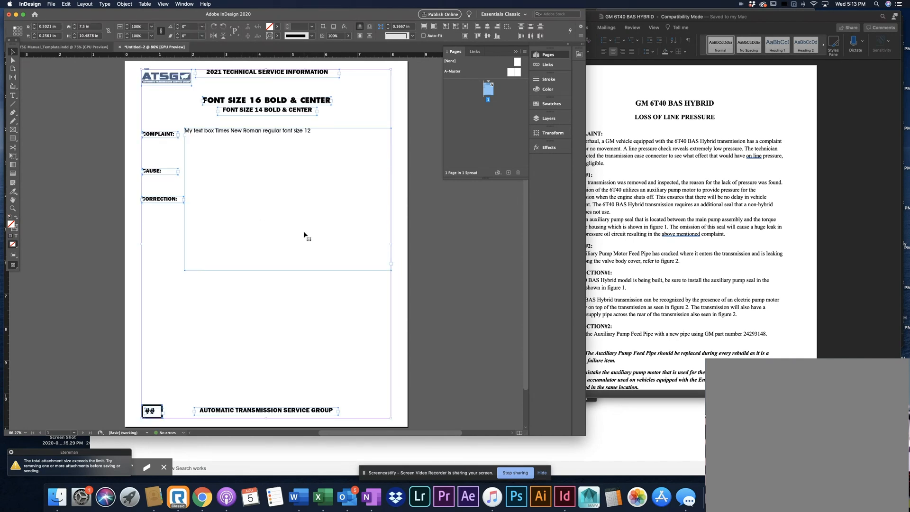
pyautogui.click(278, 291)
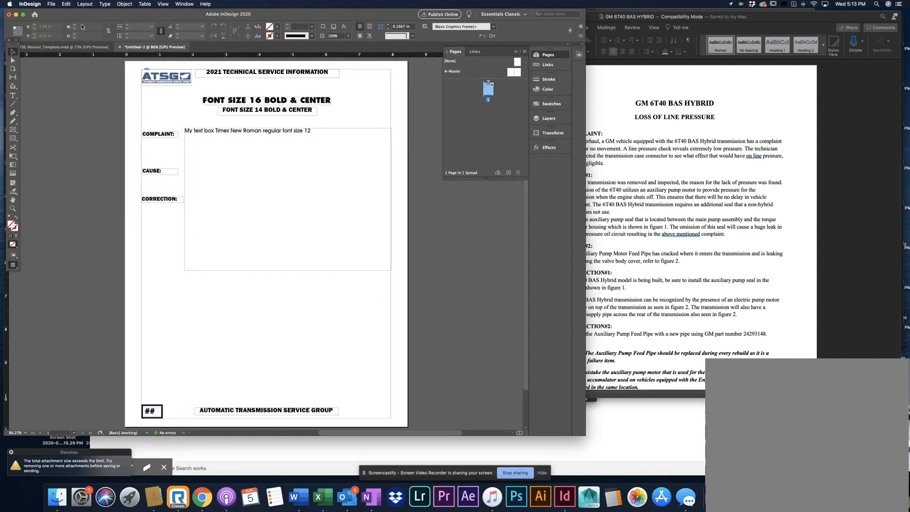
# Start saving the new document under a new name, choosing the GM 6T40 BAS HYBRID folder inside the Desktop's ATSG folder
pyautogui.click(50, 5)
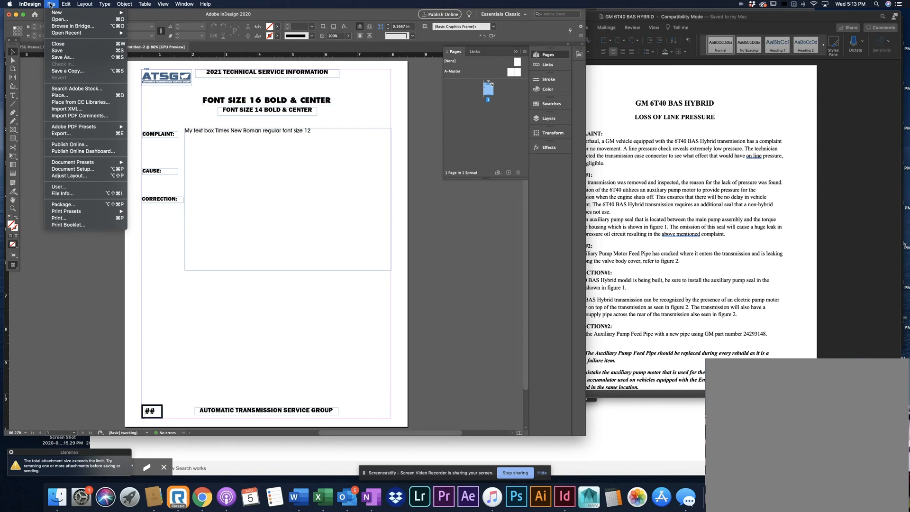
pyautogui.click(61, 58)
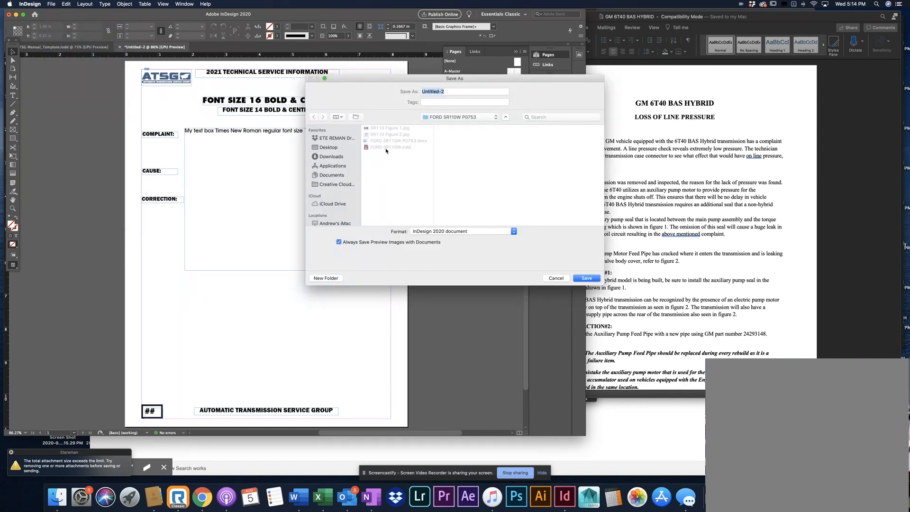
pyautogui.click(454, 117)
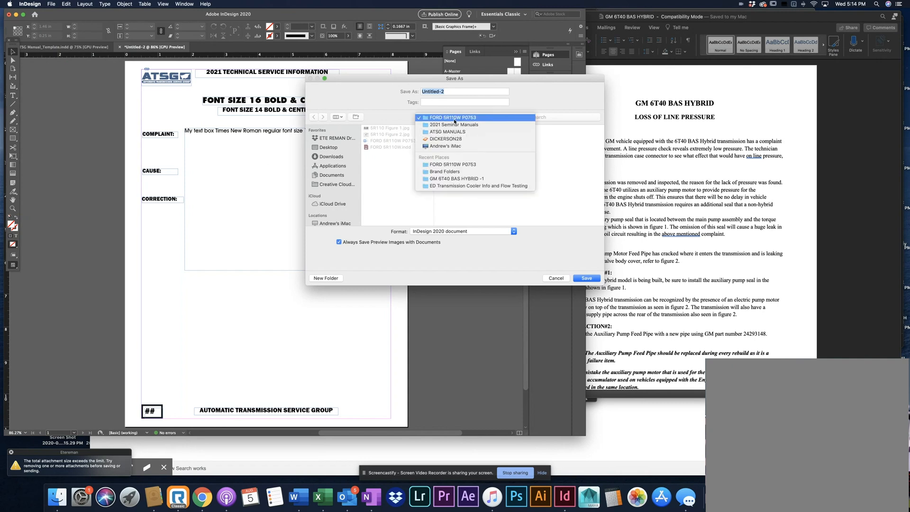
pyautogui.click(456, 125)
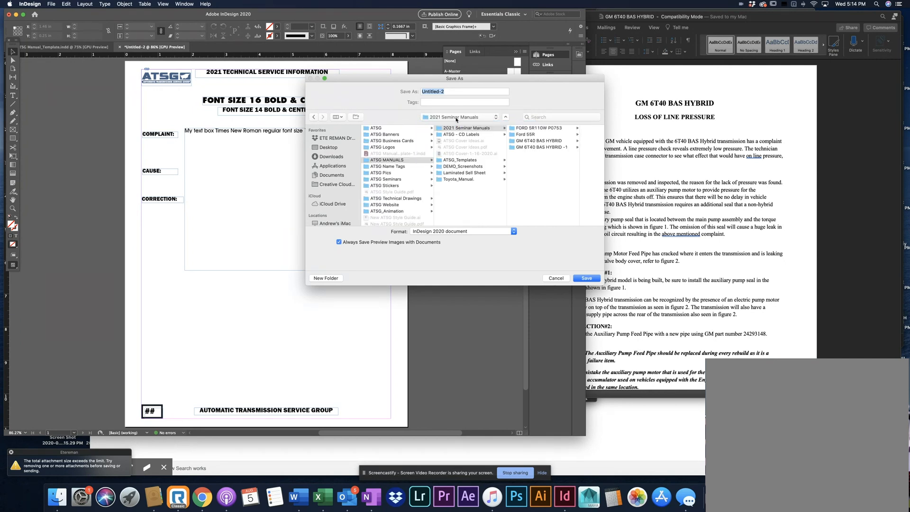
pyautogui.click(329, 148)
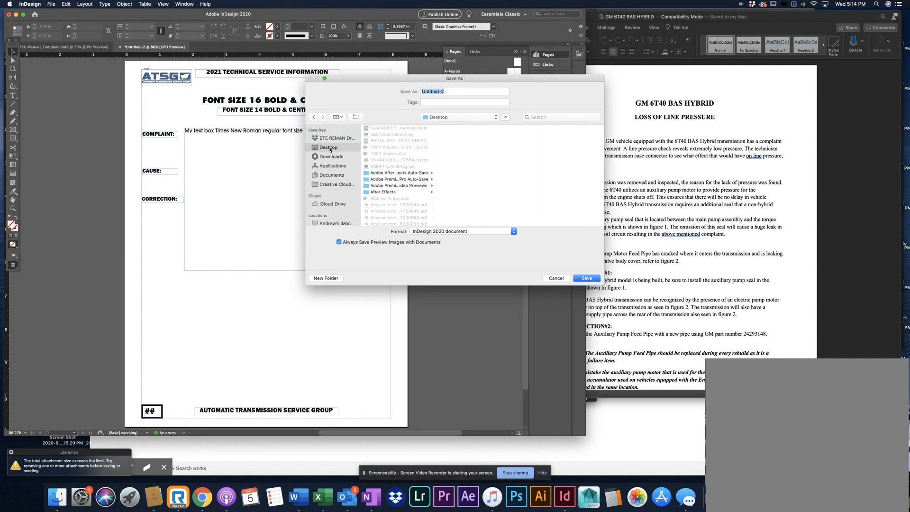
pyautogui.scroll(-10, 388, 189)
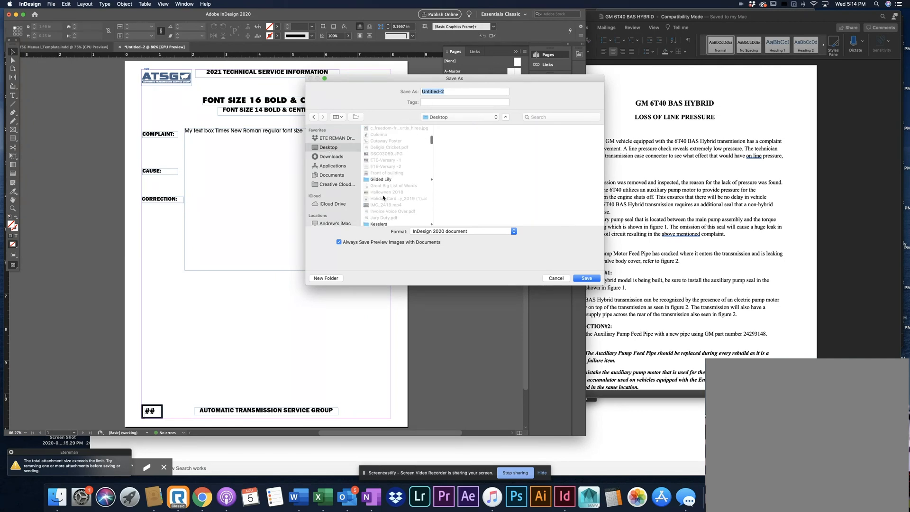
pyautogui.scroll(5, 383, 198)
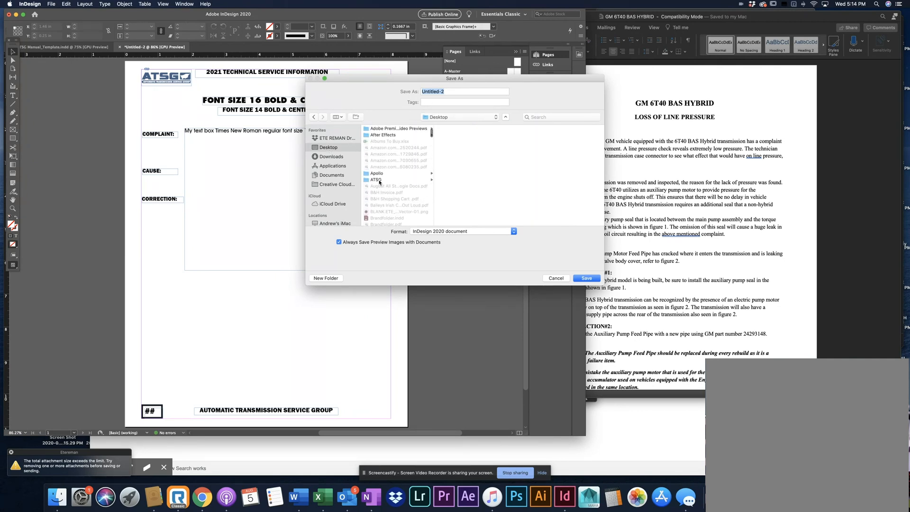
pyautogui.click(379, 180)
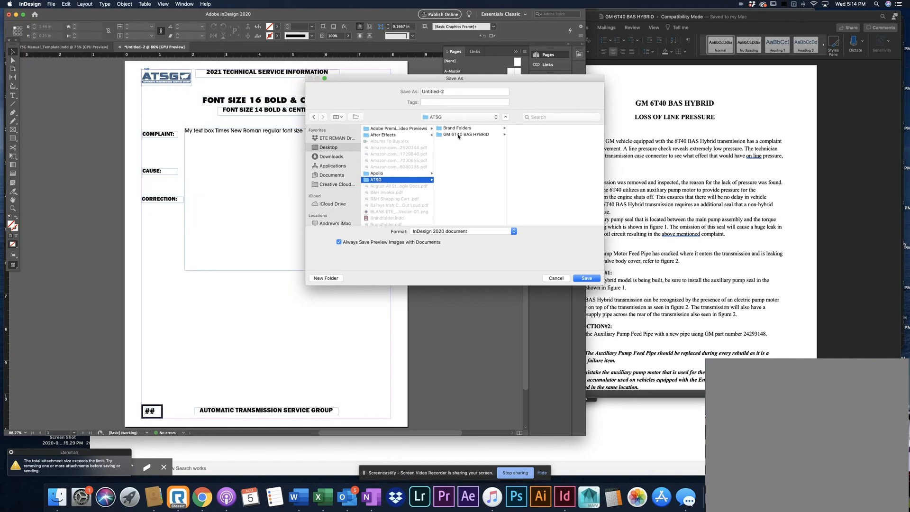
pyautogui.click(458, 135)
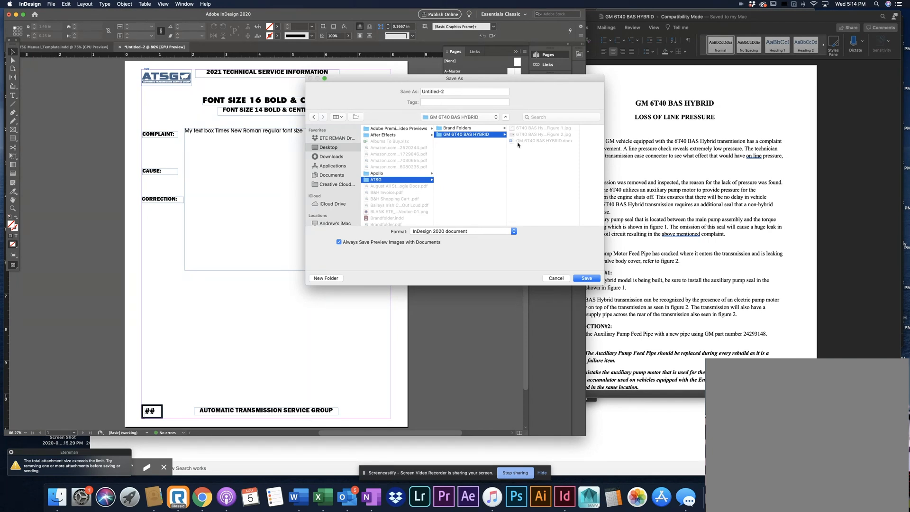
# Name the file GM 6T40 BAS HYBRID and save it as an InDesign 2020 document
pyautogui.click(525, 141)
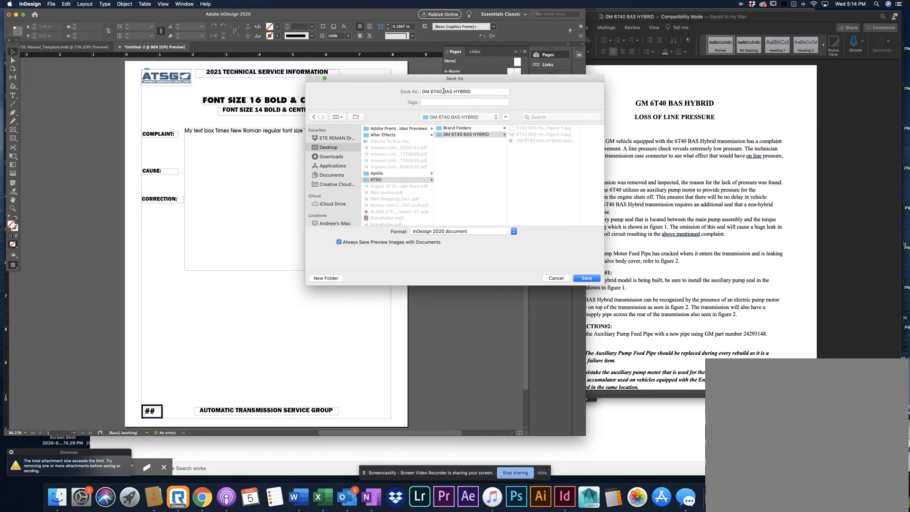
pyautogui.tripleClick(490, 92)
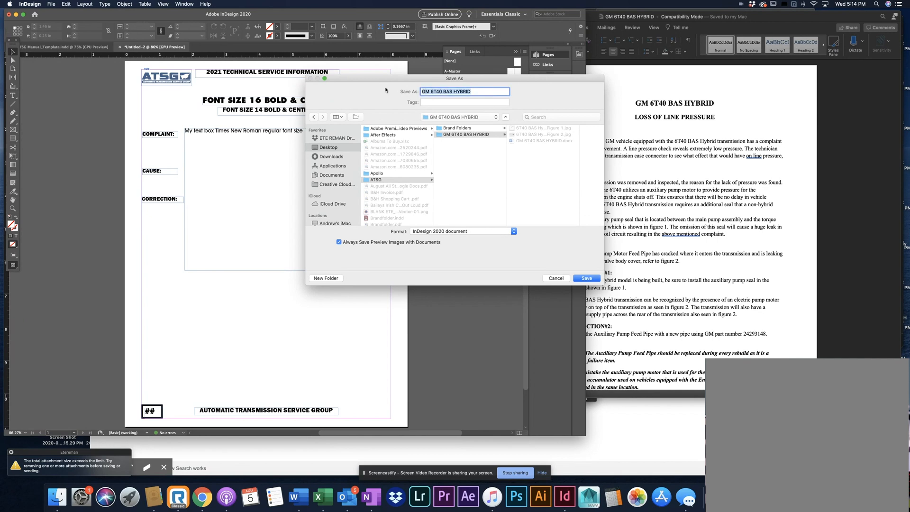
pyautogui.write('GM')
pyautogui.write(' 6T40')
pyautogui.write(' BA')
pyautogui.write('S HU')
pyautogui.write('Brid')
pyautogui.press('BackSpace')
pyautogui.press('BackSpace')
pyautogui.press('BackSpace')
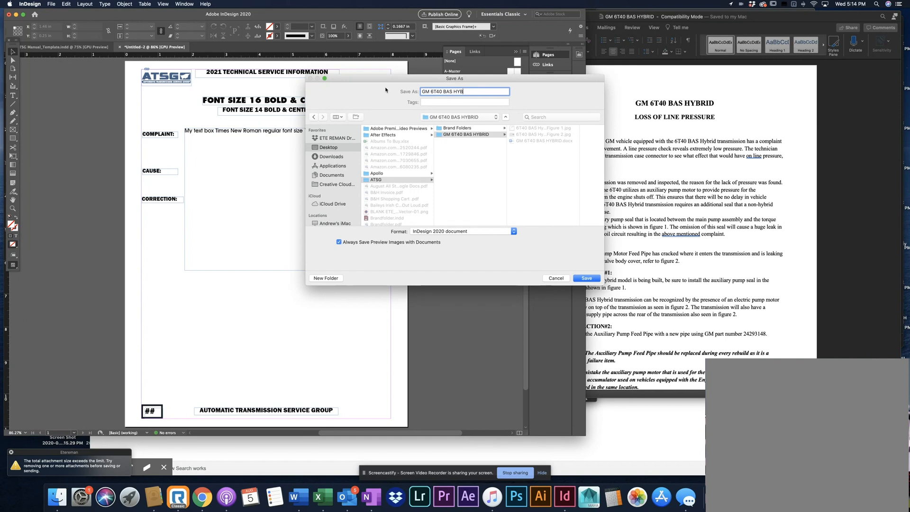
pyautogui.write('RID')
pyautogui.click(581, 278)
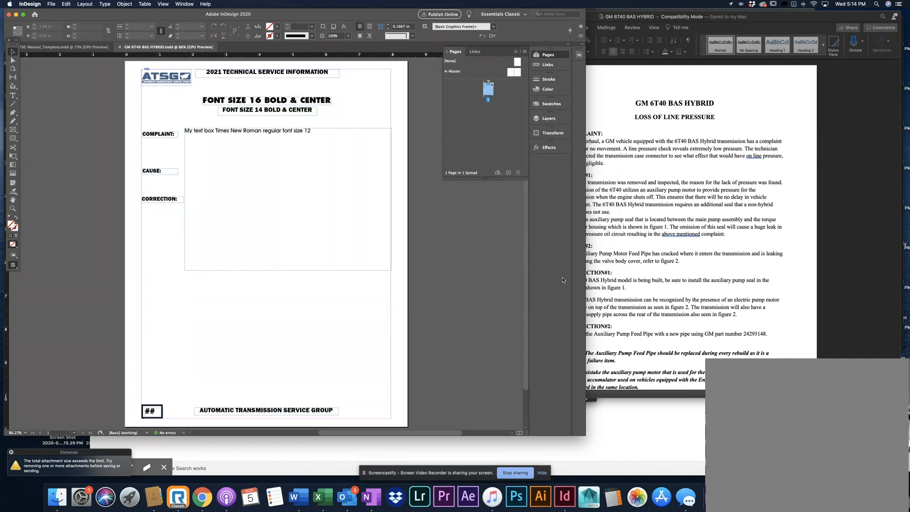
# Check the font, style and size of the title, subtitle, COMPLAINT label and body text with the Type tool
pyautogui.scroll(3, 320, 238)
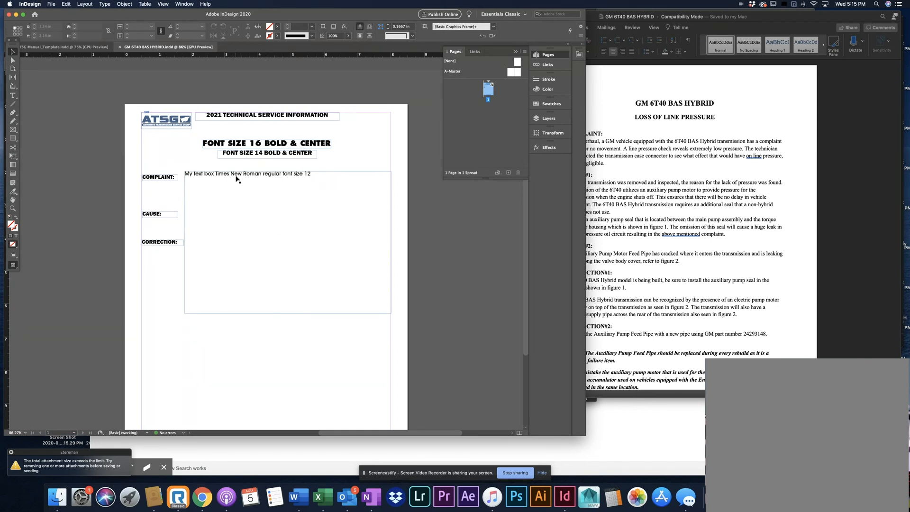
pyautogui.click(14, 95)
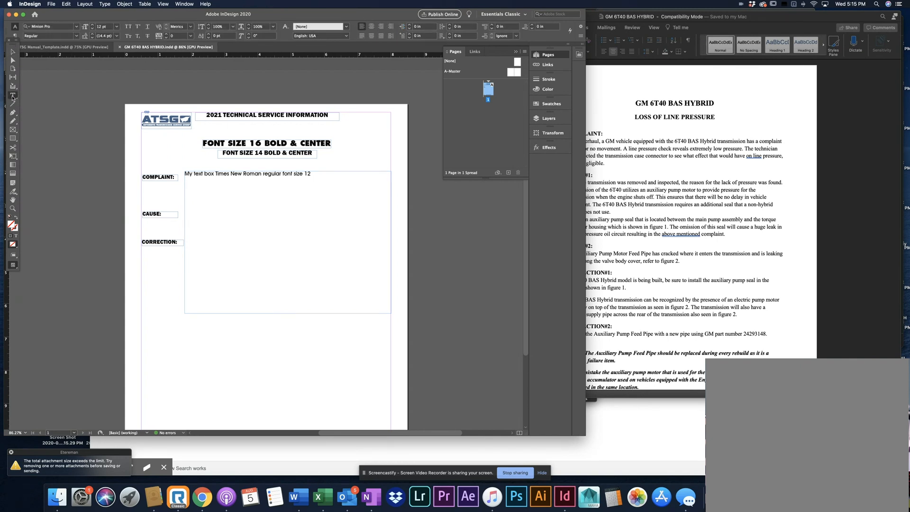
pyautogui.click(209, 143)
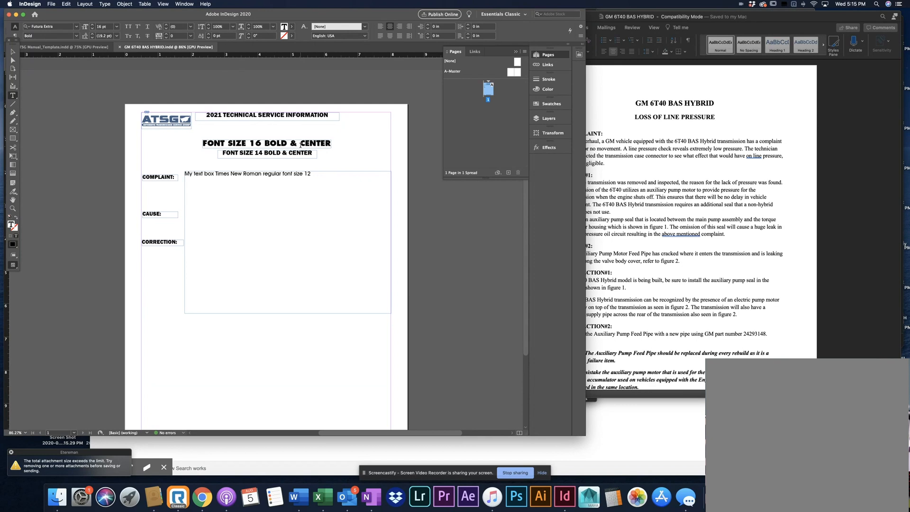
pyautogui.click(232, 154)
pyautogui.click(76, 37)
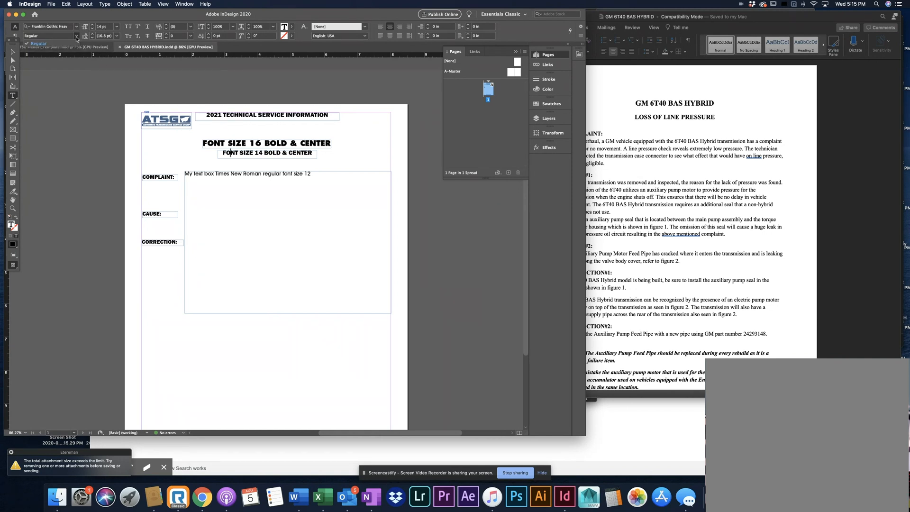
pyautogui.click(76, 37)
pyautogui.click(166, 177)
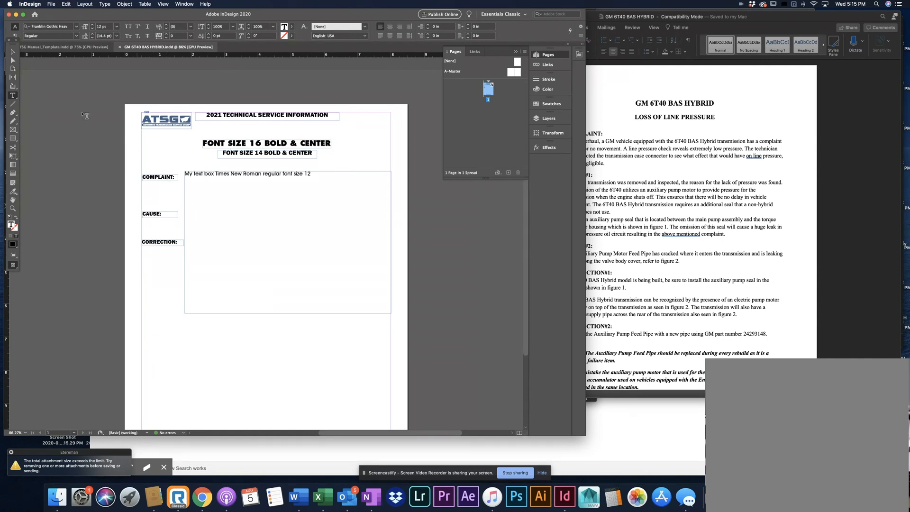
pyautogui.click(246, 175)
# Switch to the Word document and copy the title text GM 6T40 BAS HYBRID
pyautogui.click(704, 167)
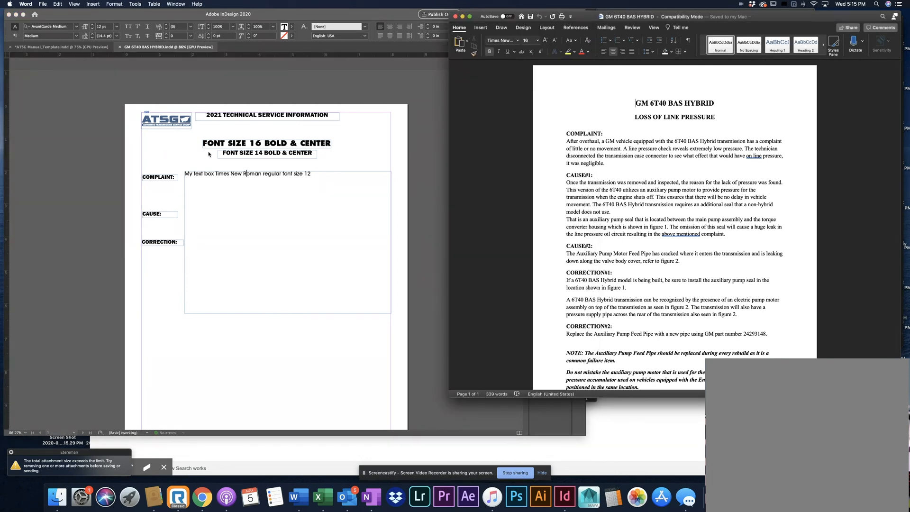
pyautogui.scroll(-3, 208, 154)
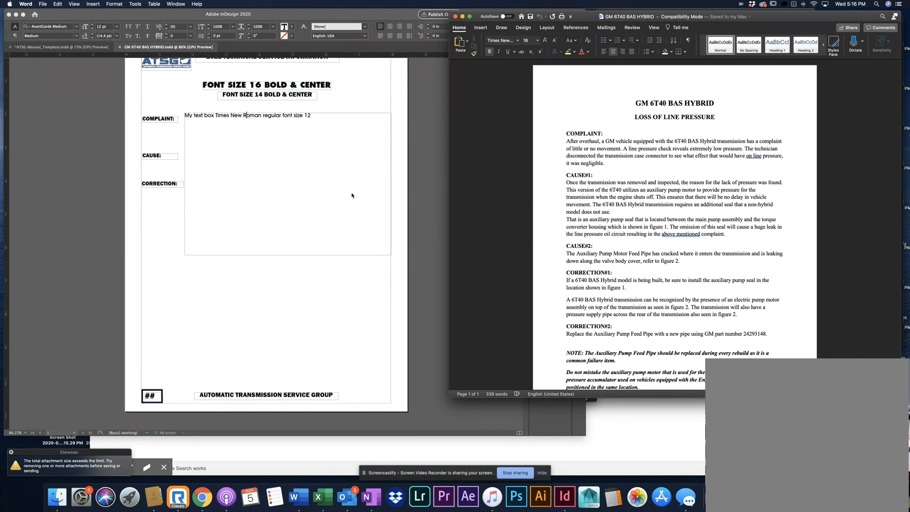
pyautogui.scroll(3, 351, 195)
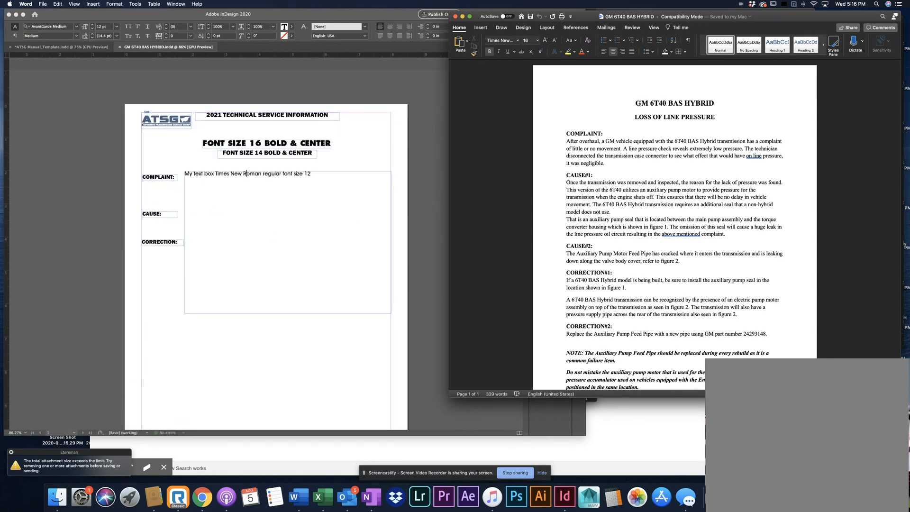
pyautogui.moveTo(638, 103); pyautogui.dragTo(712, 103)
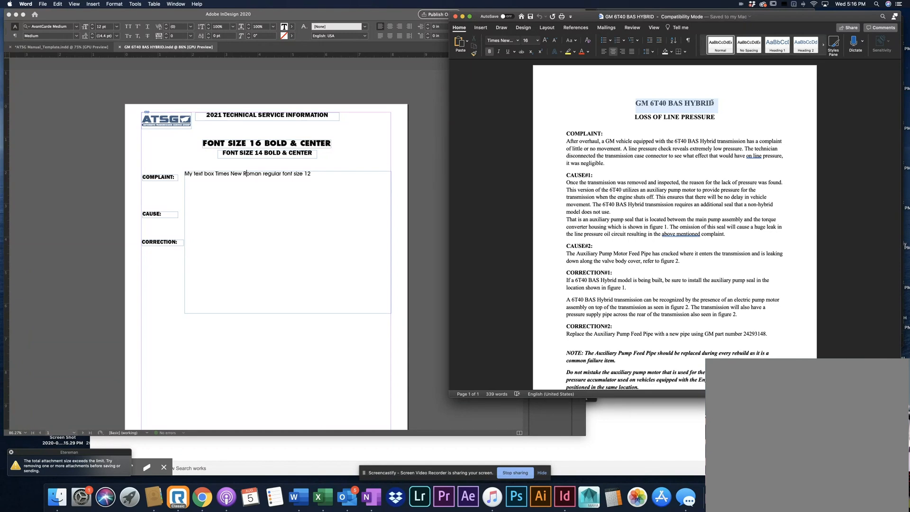
pyautogui.rightClick(711, 103)
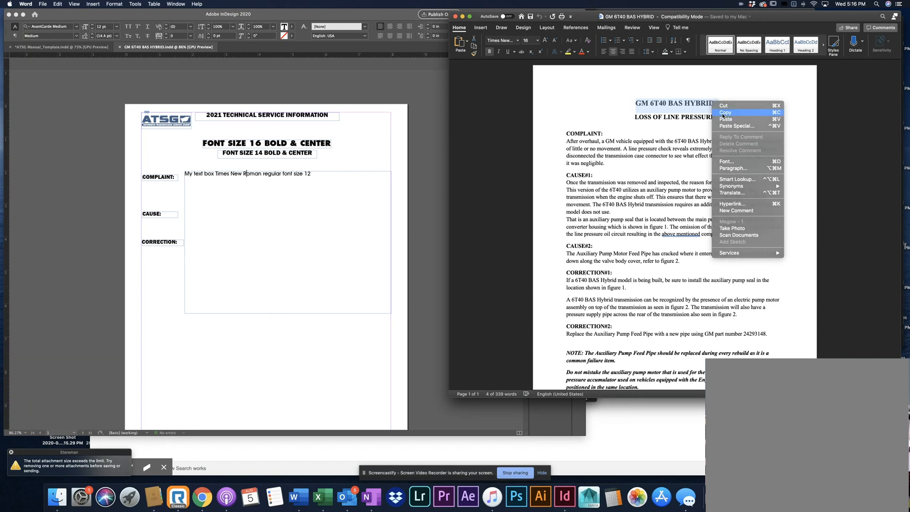
pyautogui.click(723, 114)
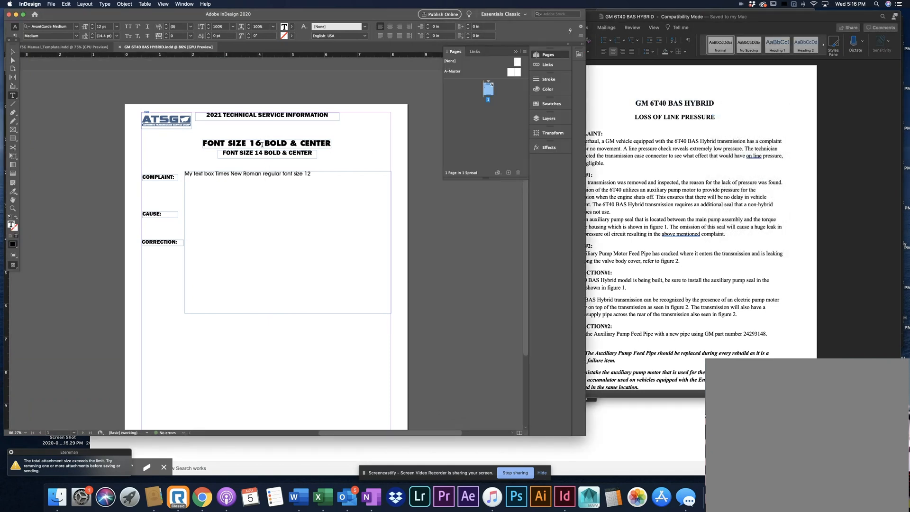
# Replace the "FONT SIZE 16 BOLD & CENTER" placeholder in the InDesign layout with the copied title GM 6T40 BAS HYBRID
pyautogui.click(262, 145)
pyautogui.click(236, 144)
pyautogui.scroll(-1, 237, 144)
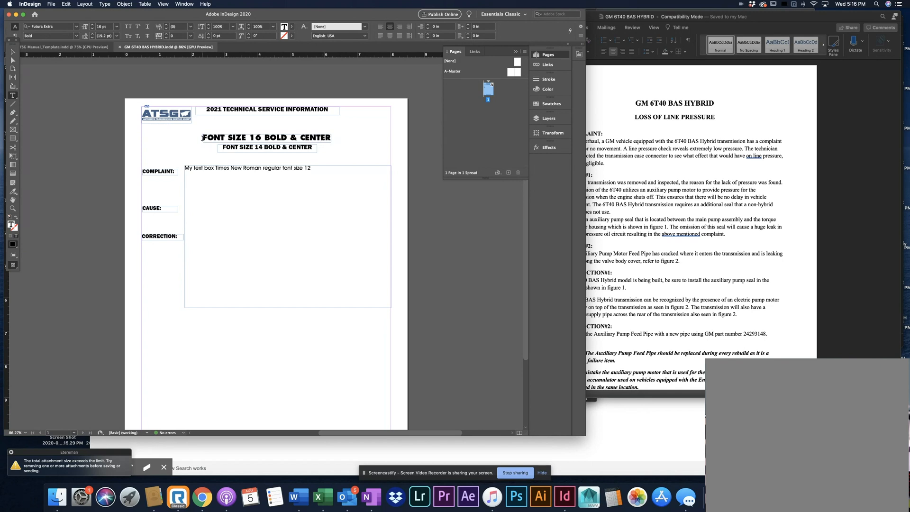
pyautogui.moveTo(202, 137); pyautogui.dragTo(330, 137)
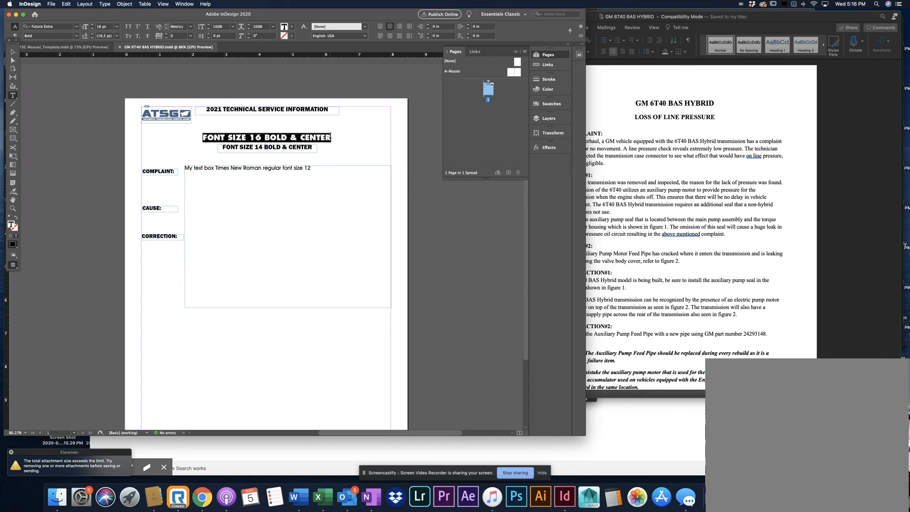
pyautogui.click(330, 137)
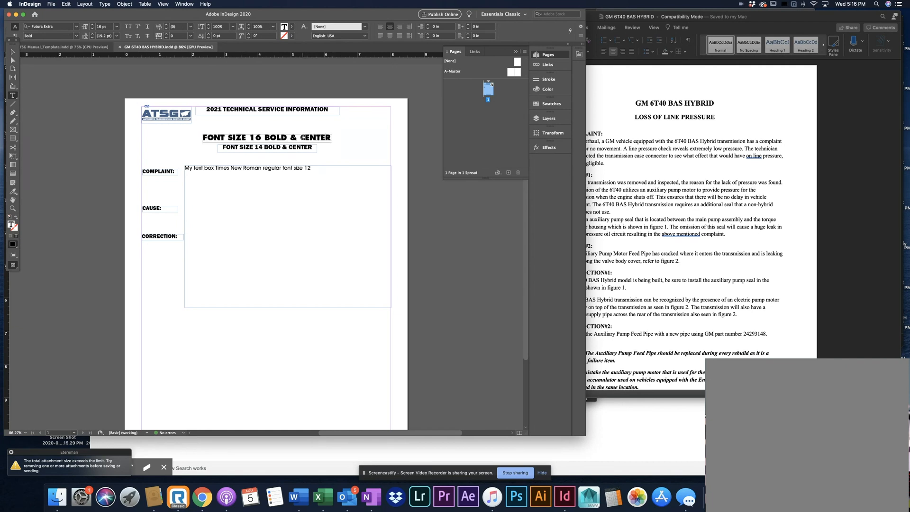
pyautogui.tripleClick(302, 137)
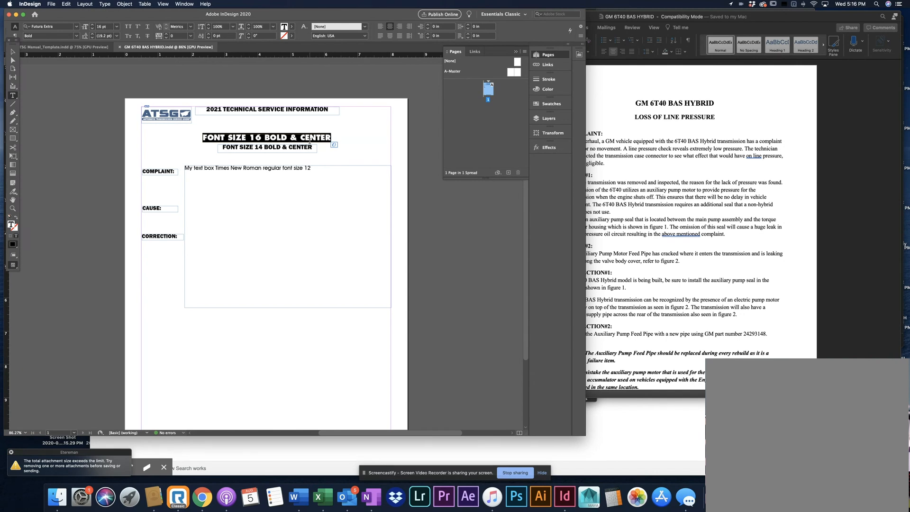
pyautogui.press('super+v')
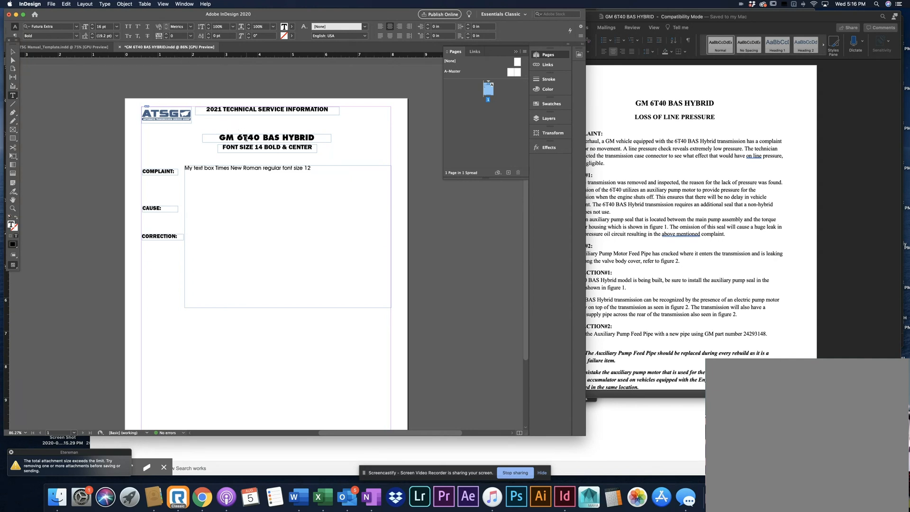
# Switch back to the Word document and copy the subtitle LOSS OF LINE PRESSURE
pyautogui.click(710, 128)
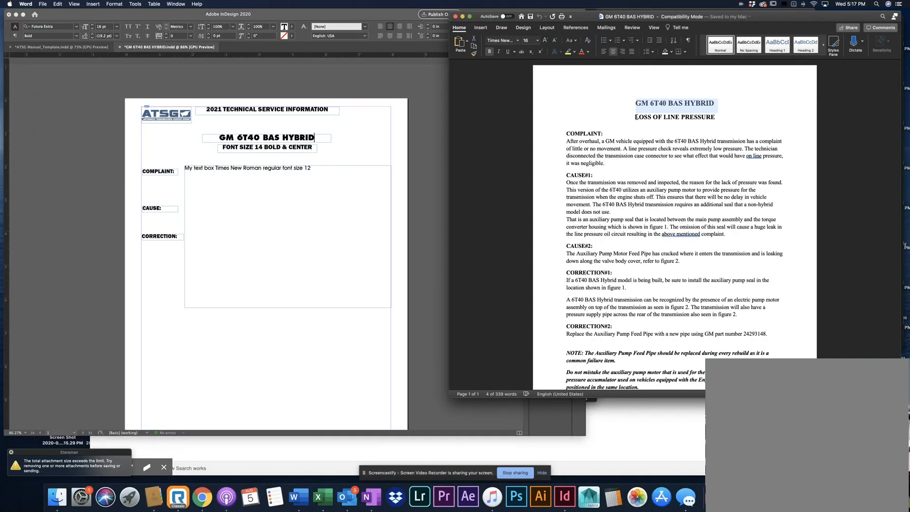
pyautogui.moveTo(635, 117); pyautogui.dragTo(703, 118)
pyautogui.rightClick(704, 115)
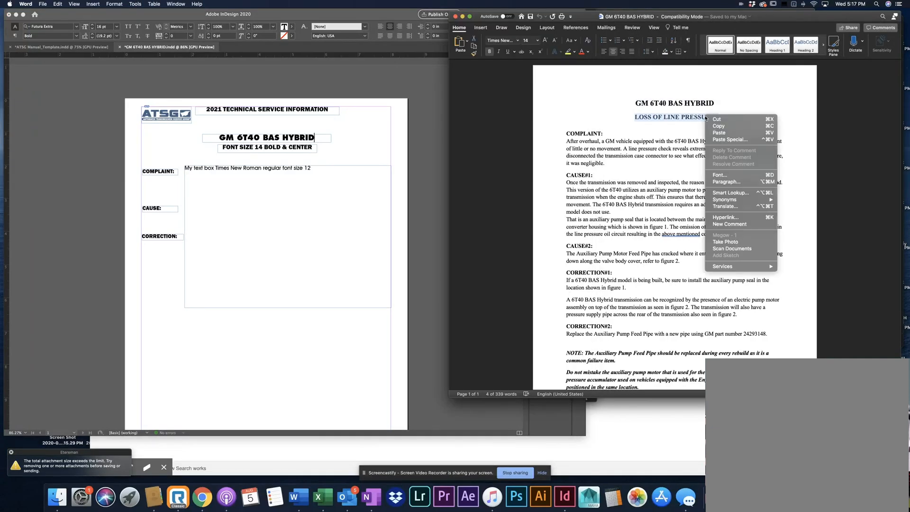
pyautogui.rightClick(690, 118)
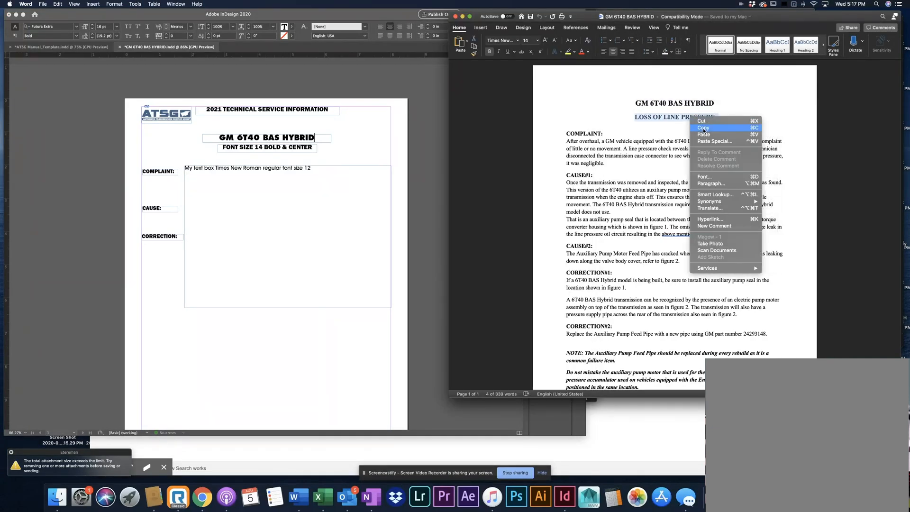
pyautogui.click(703, 128)
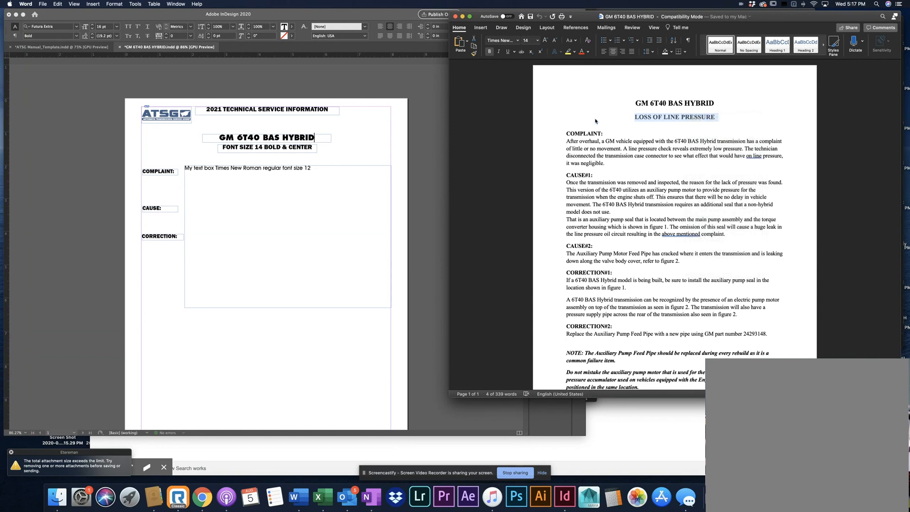
# Replace the "FONT SIZE 14 BOLD & CENTER" placeholder in the InDesign layout with the copied subtitle LOSS OF LINE PRESSURE
pyautogui.click(259, 185)
pyautogui.click(272, 147)
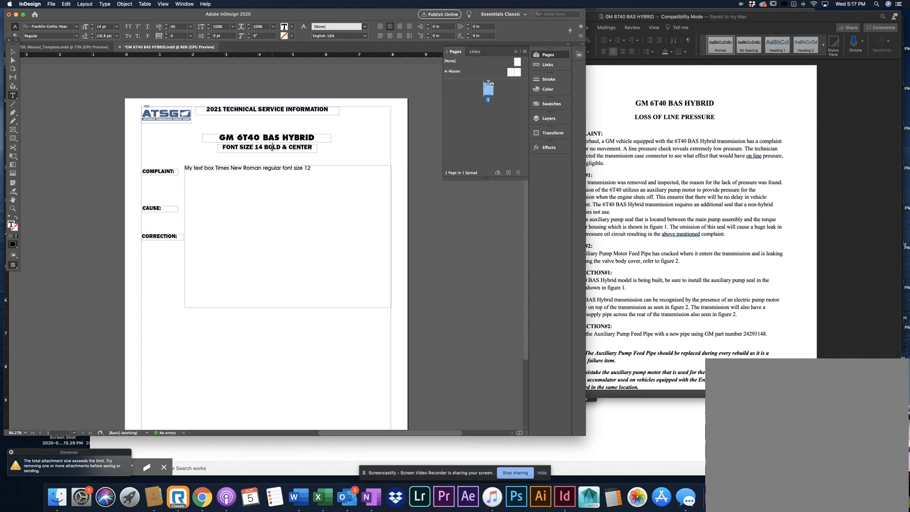
pyautogui.tripleClick(272, 147)
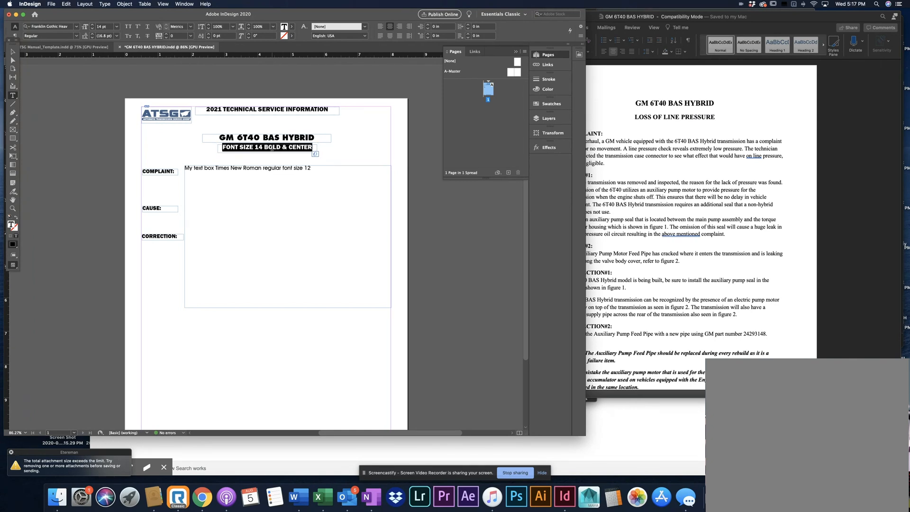
pyautogui.press('super+v')
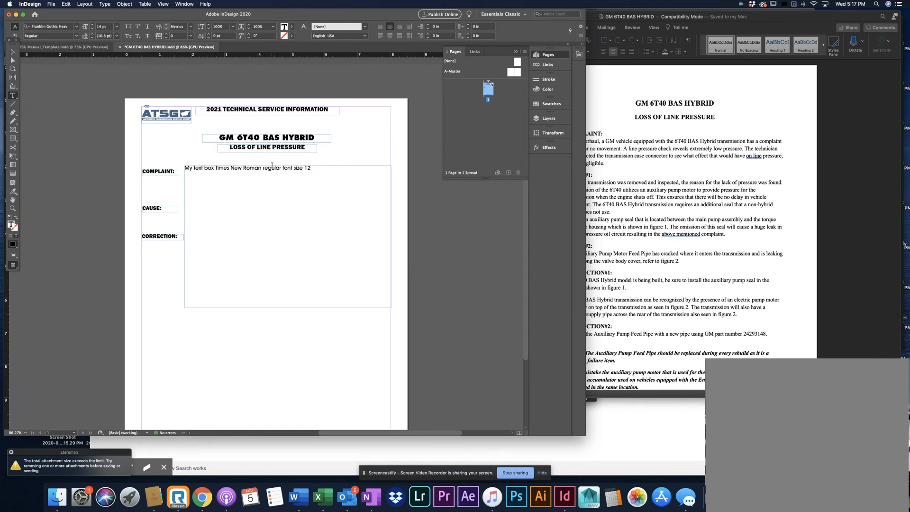
# Move the 2021 TECHNICAL SERVICE INFORMATION text frame straight down to a Y position of about 0.58 in
pyautogui.click(13, 51)
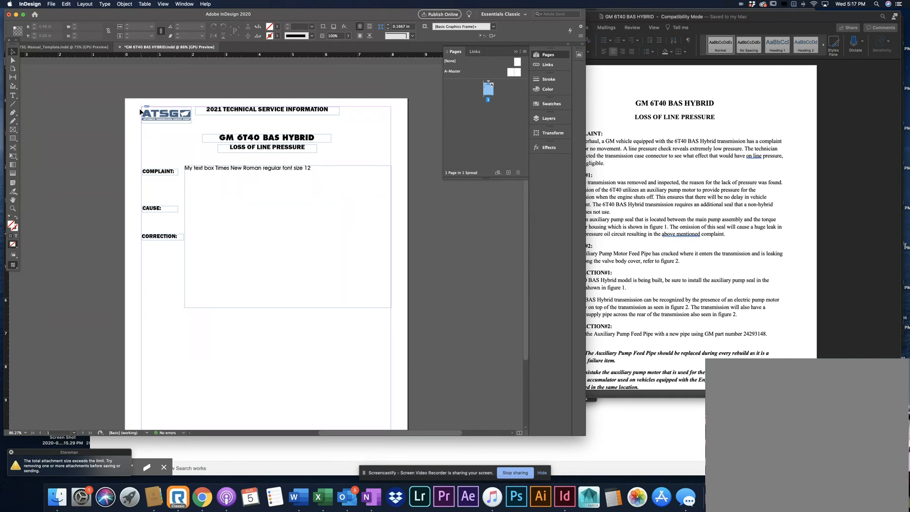
pyautogui.click(303, 138)
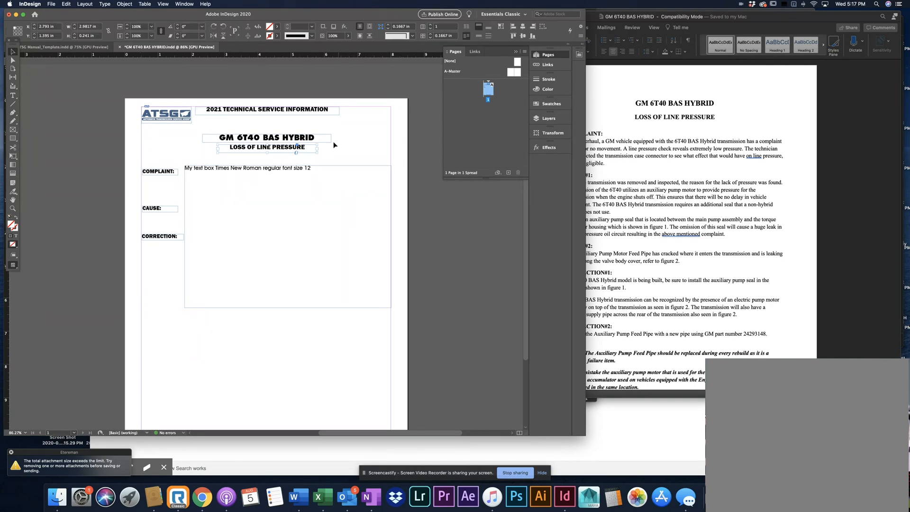
pyautogui.click(171, 174)
pyautogui.click(250, 112)
pyautogui.moveTo(278, 112); pyautogui.dragTo(270, 123)
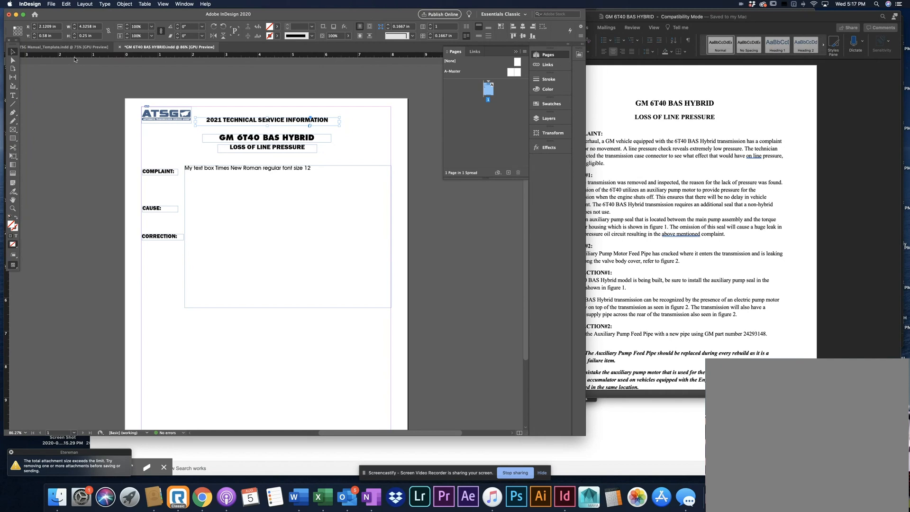
# Collapse the Pages panel and close the Outlook and OneNote windows behind the shifted InDesign window
pyautogui.moveTo(330, 12); pyautogui.dragTo(356, 12)
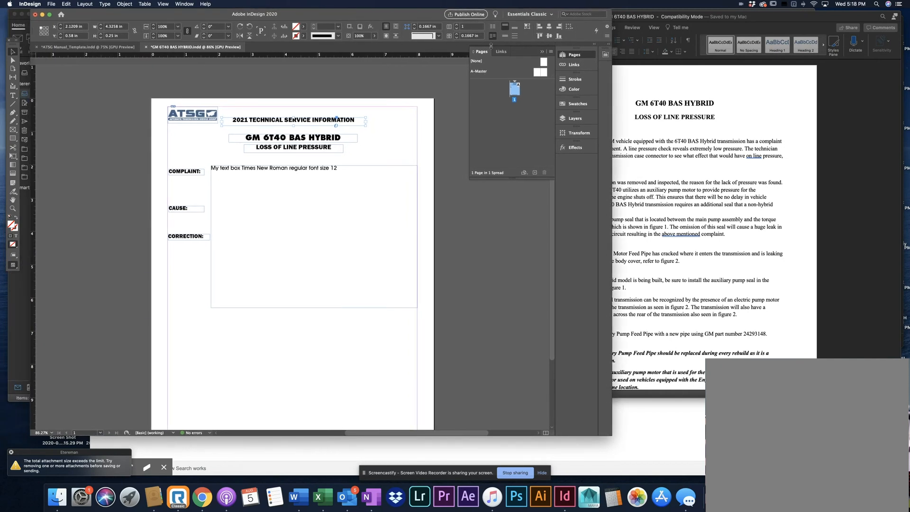
pyautogui.click(542, 52)
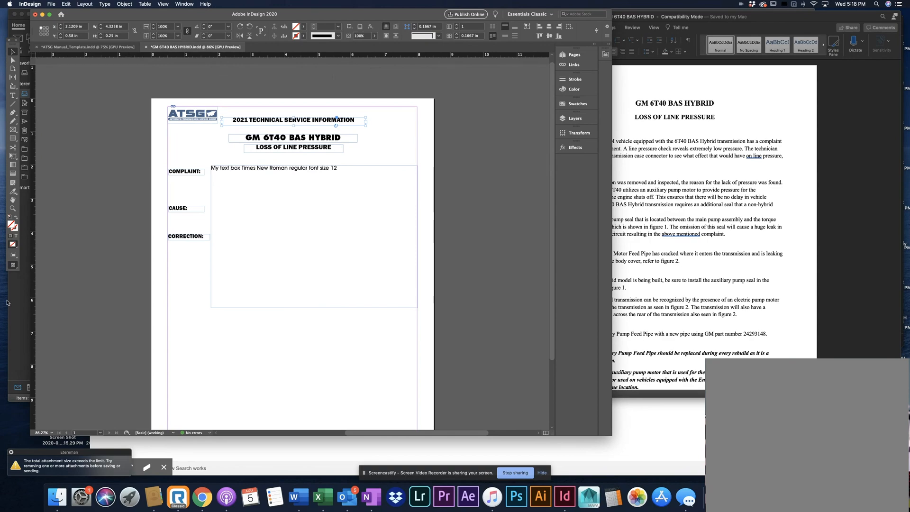
pyautogui.click(17, 345)
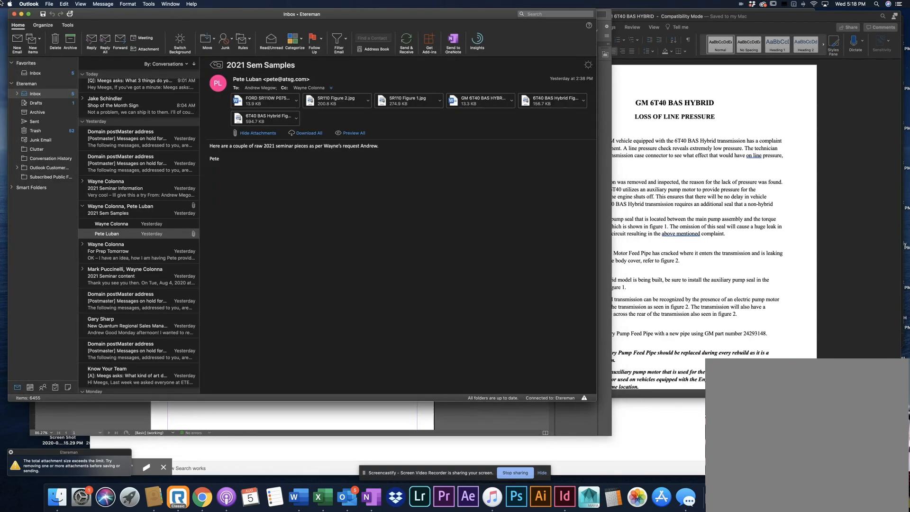
pyautogui.moveTo(0, 0)
pyautogui.click(13, 13)
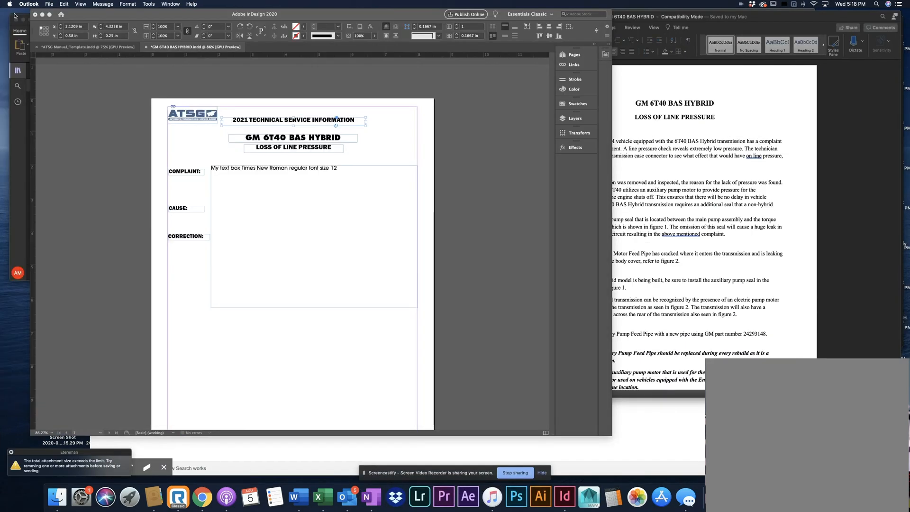
pyautogui.click(13, 144)
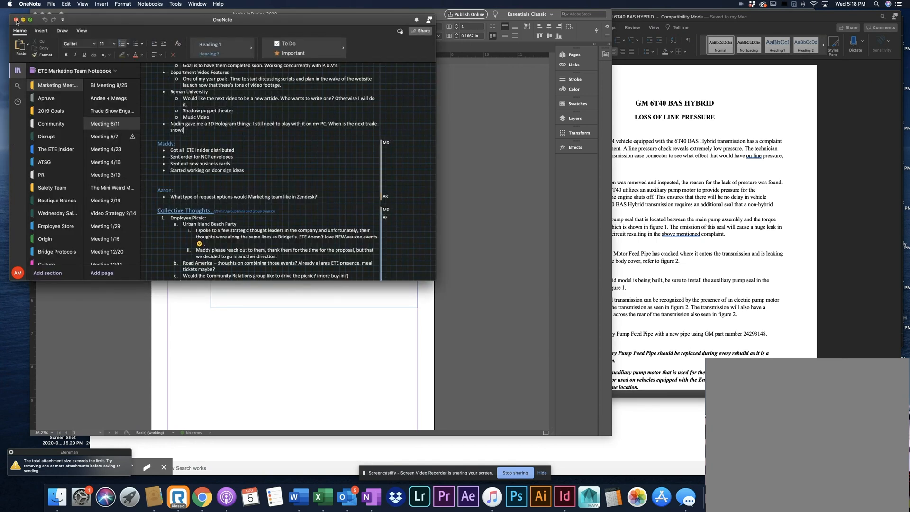
pyautogui.click(16, 20)
pyautogui.click(87, 179)
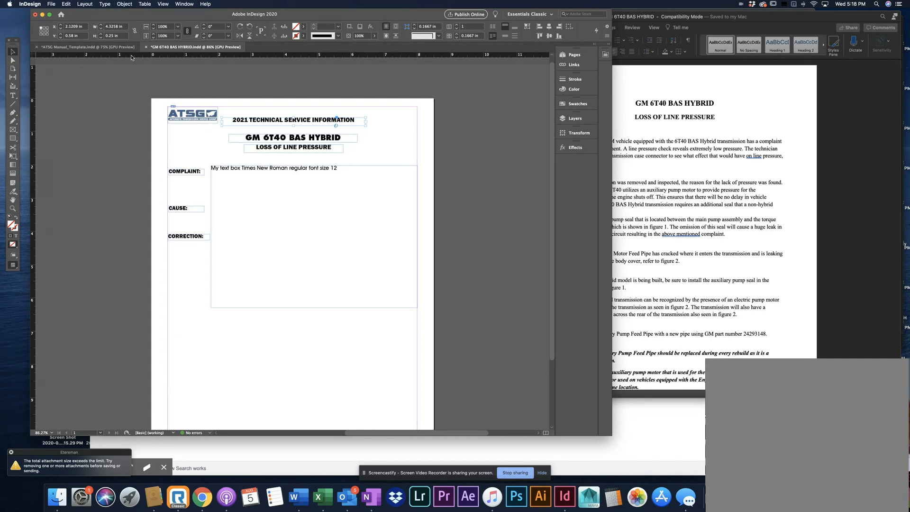
# Add a horizontal ruler guide across the page at about 6.3 in and select it
pyautogui.moveTo(132, 57); pyautogui.dragTo(148, 308)
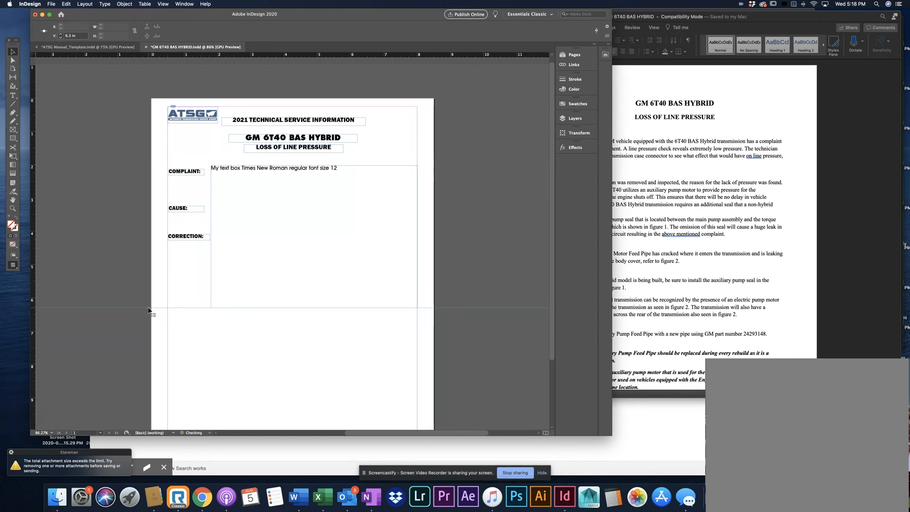
pyautogui.scroll(-1, 138, 303)
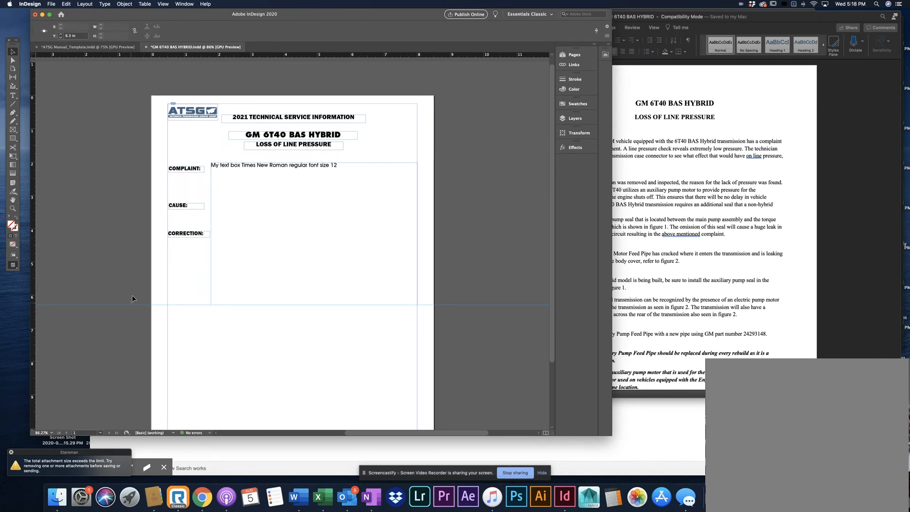
pyautogui.click(123, 335)
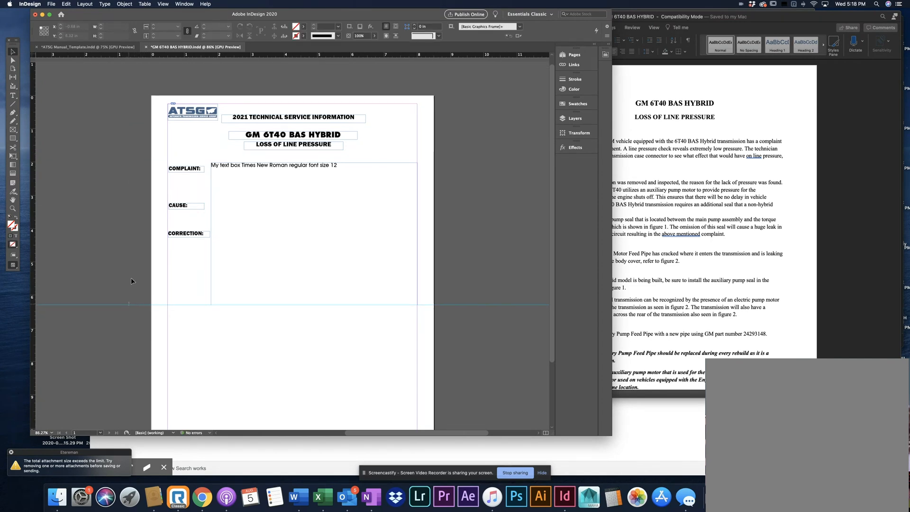
pyautogui.click(129, 304)
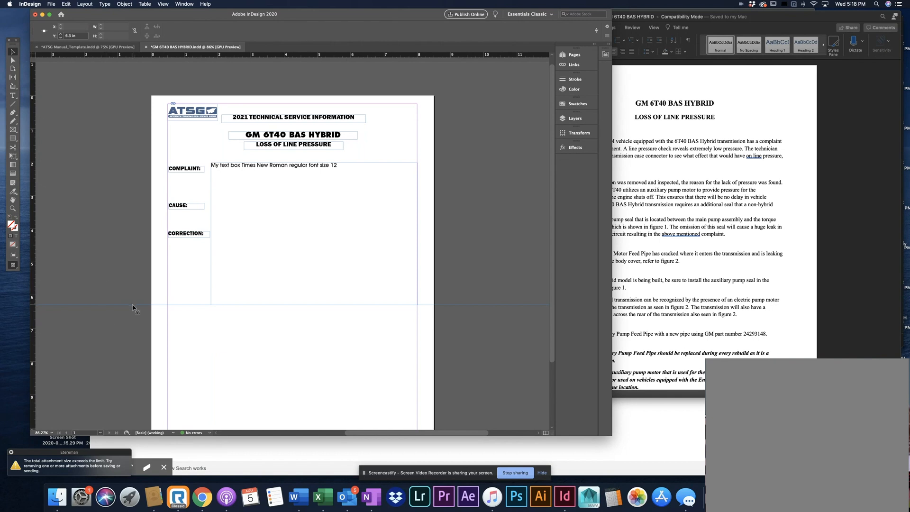
# Move the horizontal guide up the page and set its Y position to 2 in
pyautogui.moveTo(132, 305); pyautogui.dragTo(123, 152)
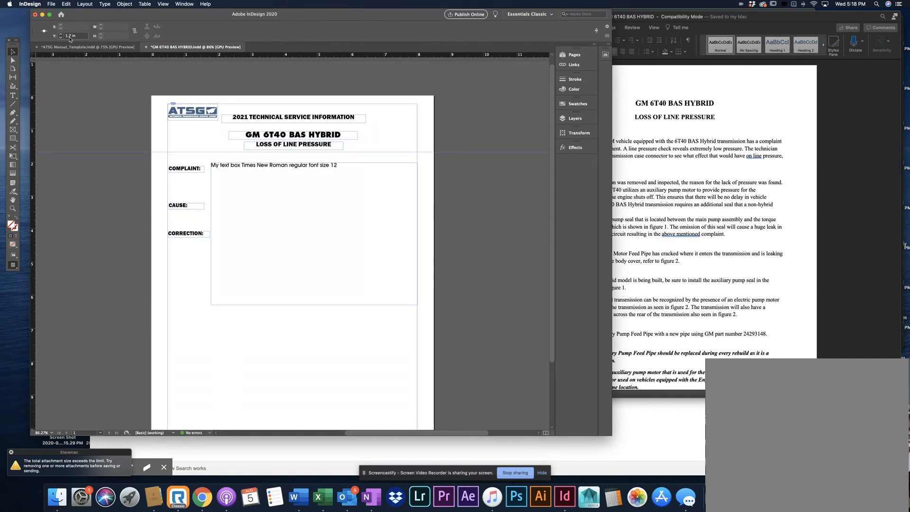
pyautogui.click(69, 37)
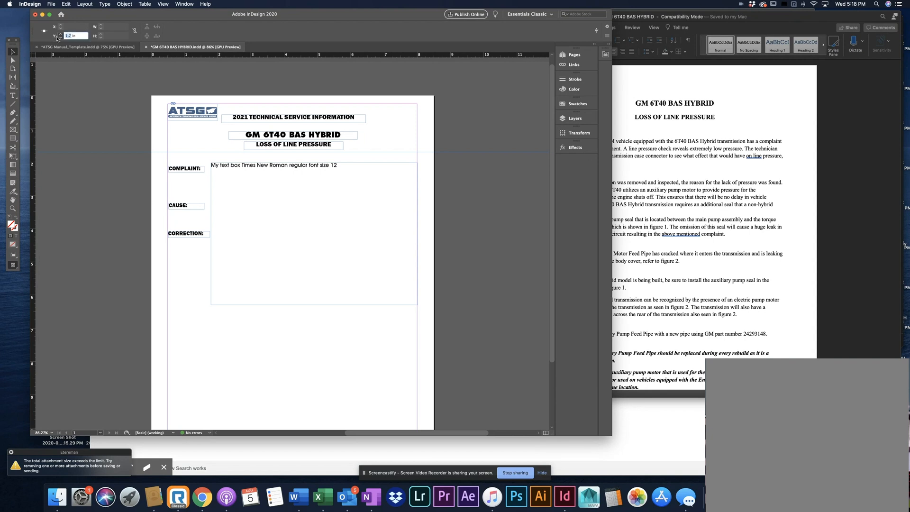
pyautogui.write('2')
pyautogui.press('Return')
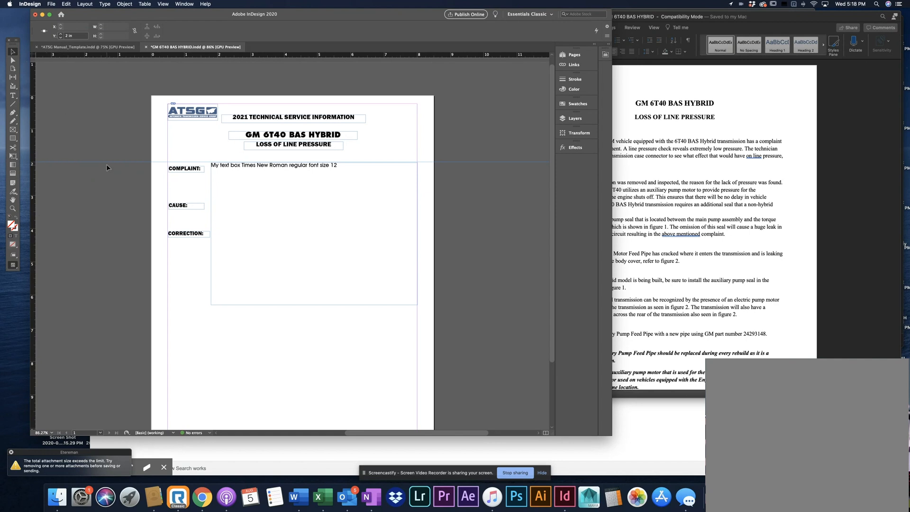
# Set the horizontal guide's Y position to 8 in
pyautogui.click(66, 36)
pyautogui.write('8 in')
pyautogui.press('Return')
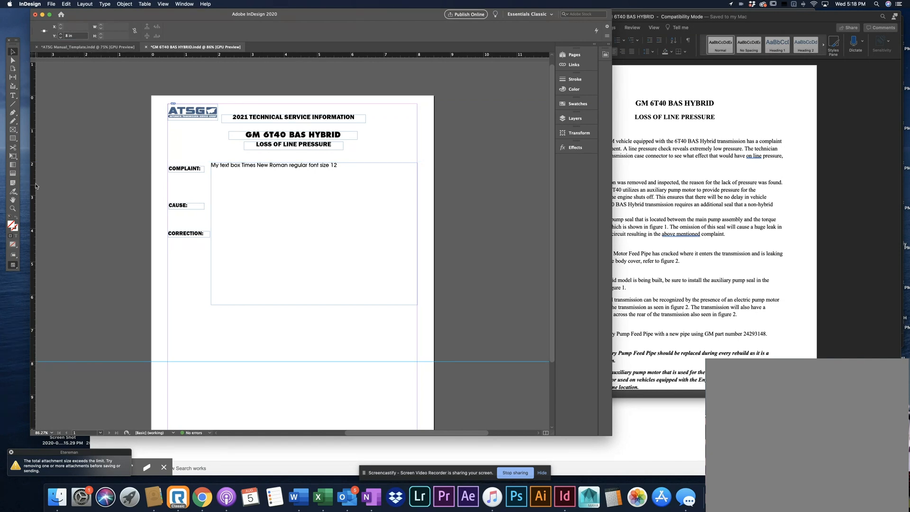
# Add a vertical ruler guide and set its X position to 5 in
pyautogui.moveTo(34, 182); pyautogui.dragTo(89, 179)
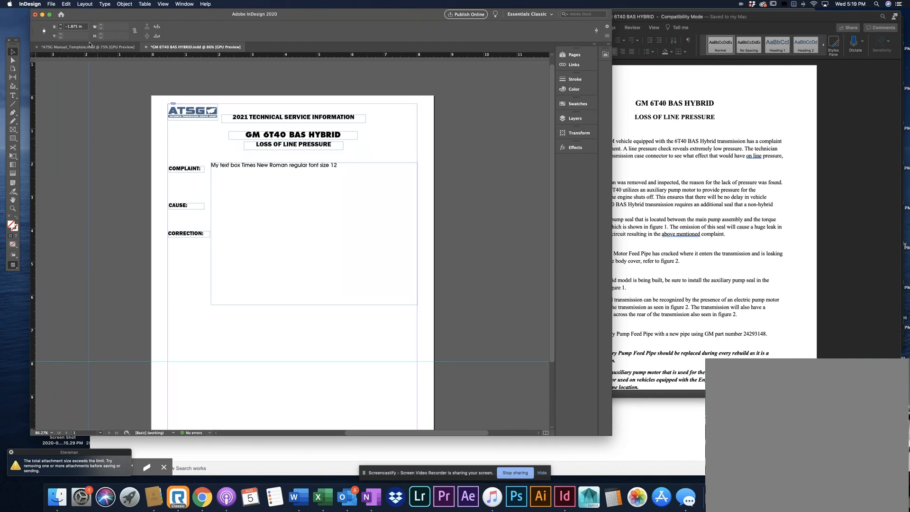
pyautogui.click(76, 27)
pyautogui.write('3')
pyautogui.press('Return')
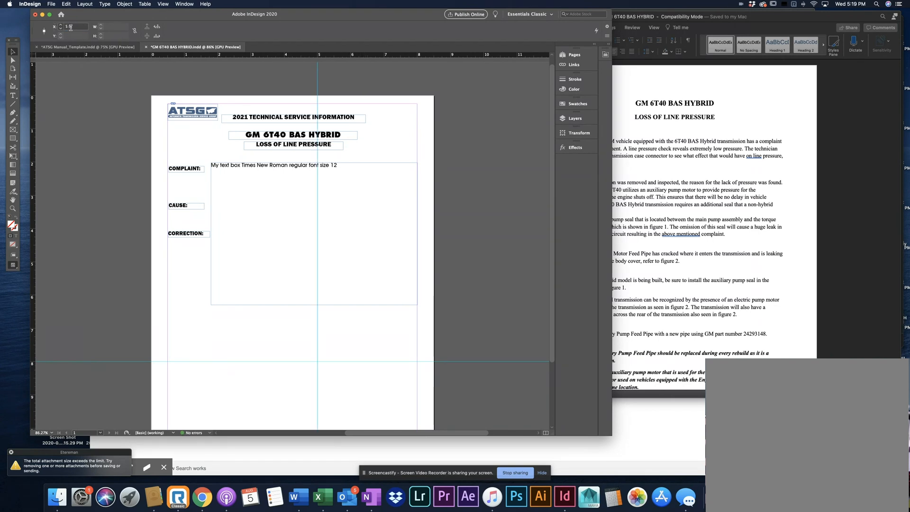
# Set the vertical guide's X position to 4.25 in
pyautogui.click(66, 27)
pyautogui.moveTo(66, 27); pyautogui.dragTo(65, 30)
pyautogui.write('4.25')
pyautogui.press('Return')
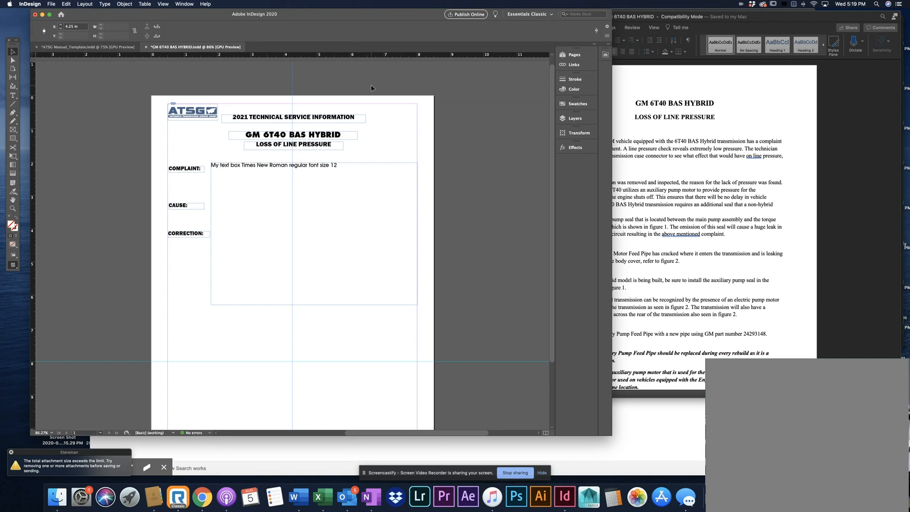
# Set the horizontal guide's Y position to 5.5 in and deselect it
pyautogui.click(458, 361)
pyautogui.click(61, 35)
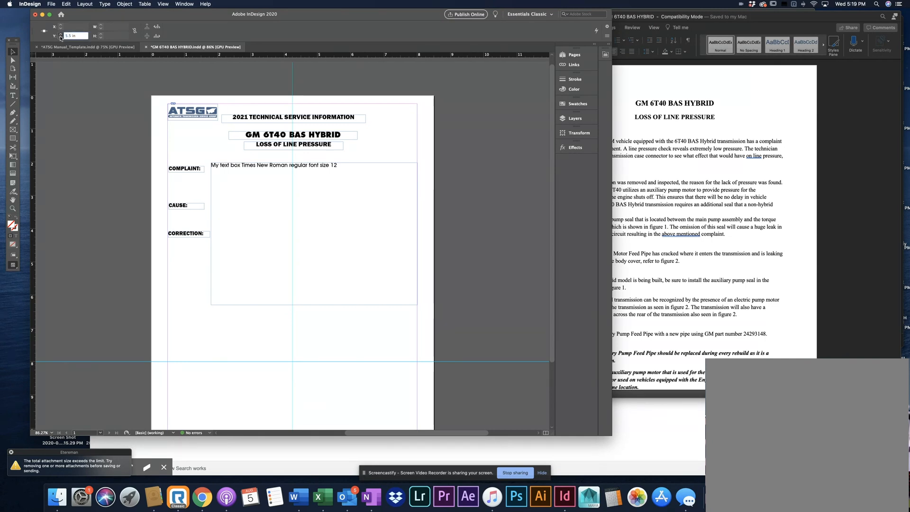
pyautogui.press('Return')
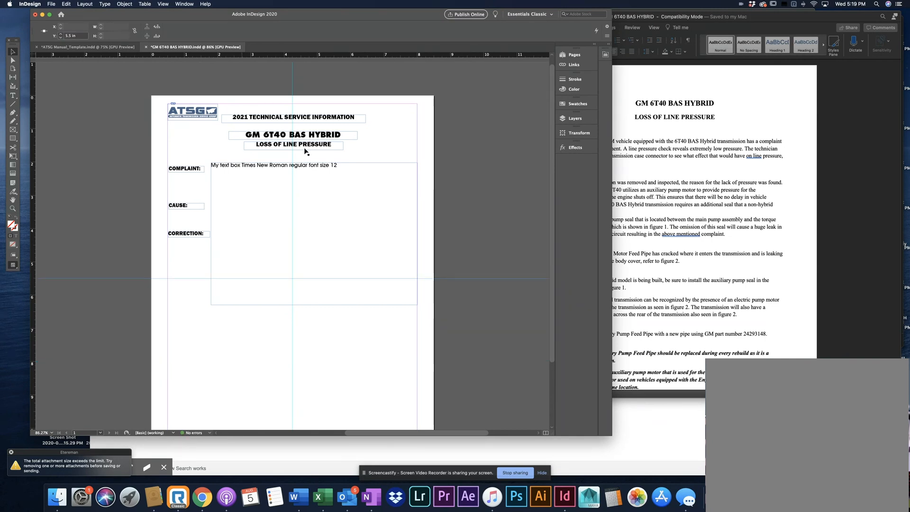
pyautogui.click(528, 167)
# Move the "2021 TECHNICAL SERVICE INFORMATION" heading frame up to the page's top margin, centred on the vertical guide
pyautogui.scroll(-3, 484, 172)
pyautogui.scroll(2, 484, 173)
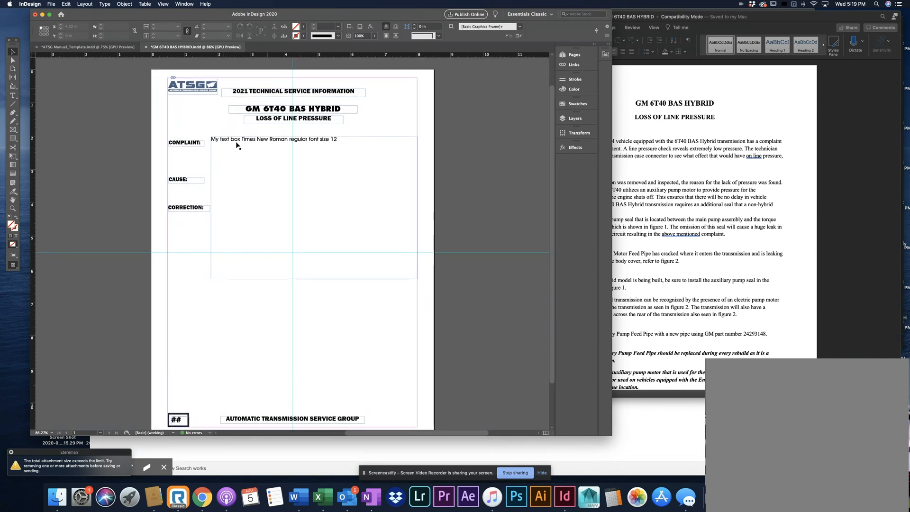
pyautogui.scroll(2, 491, 275)
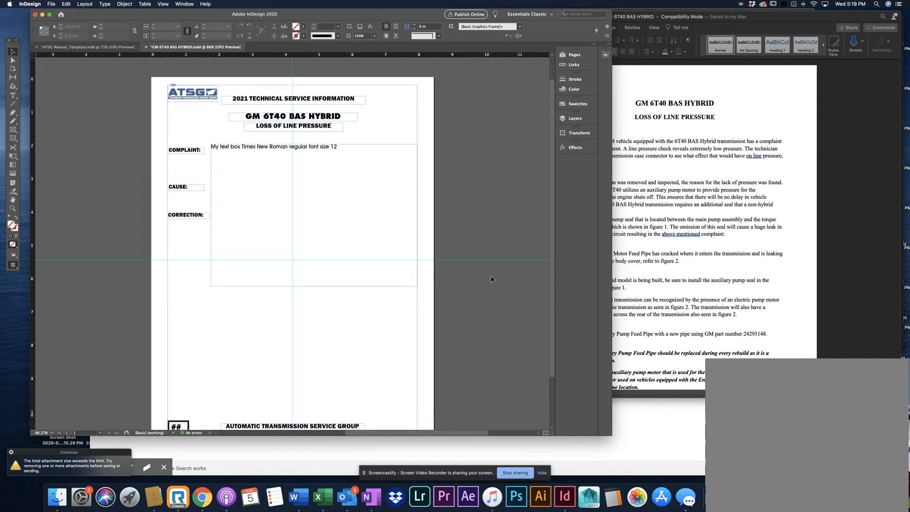
pyautogui.click(313, 128)
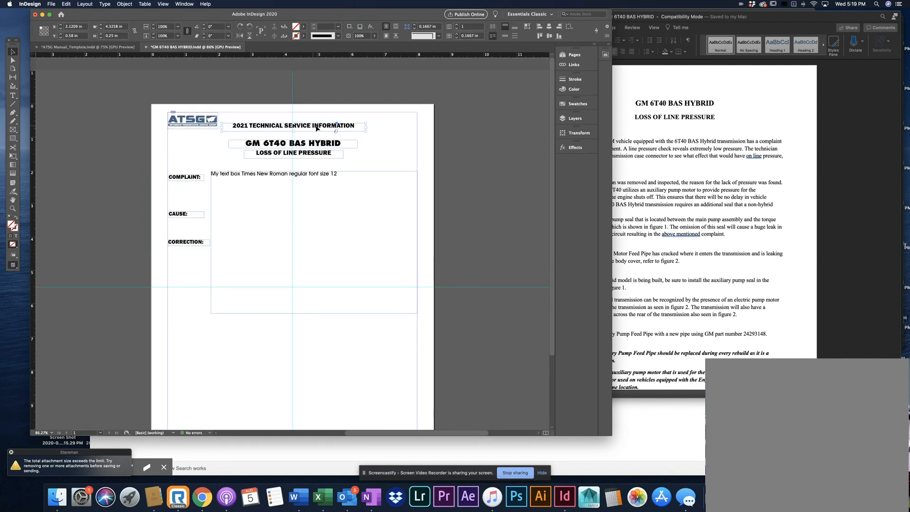
pyautogui.moveTo(313, 128); pyautogui.dragTo(312, 121)
pyautogui.moveTo(310, 119); pyautogui.dragTo(311, 120)
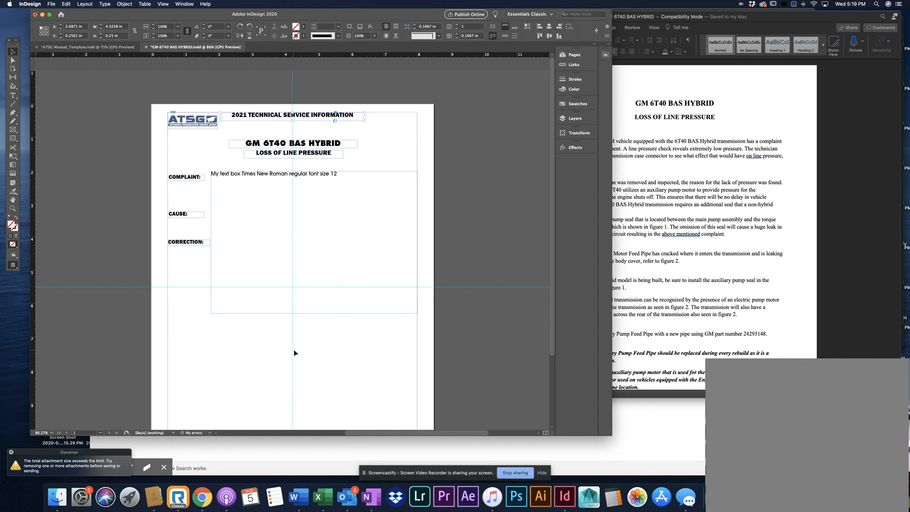
pyautogui.click(347, 358)
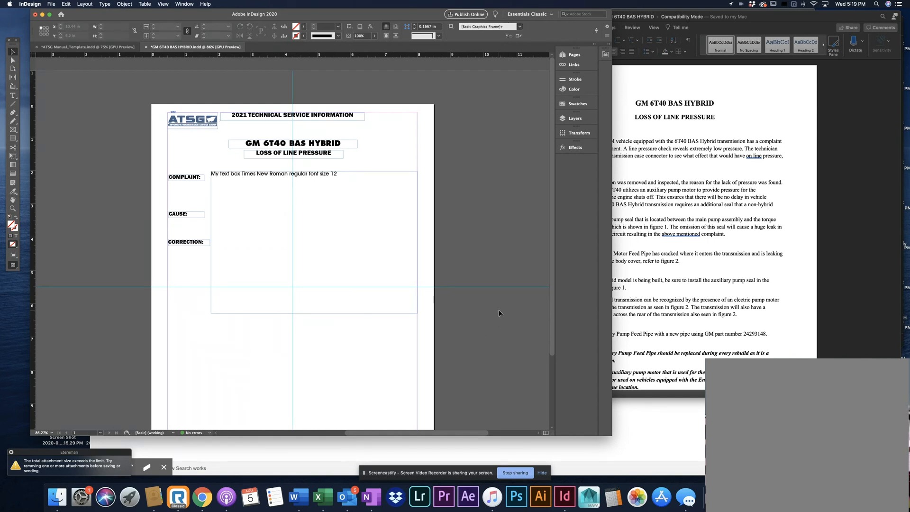
# Preview the page without guides and frame edges, and lower the body text frame so its text lines up with the COMPLAINT label
pyautogui.scroll(-3, 497, 316)
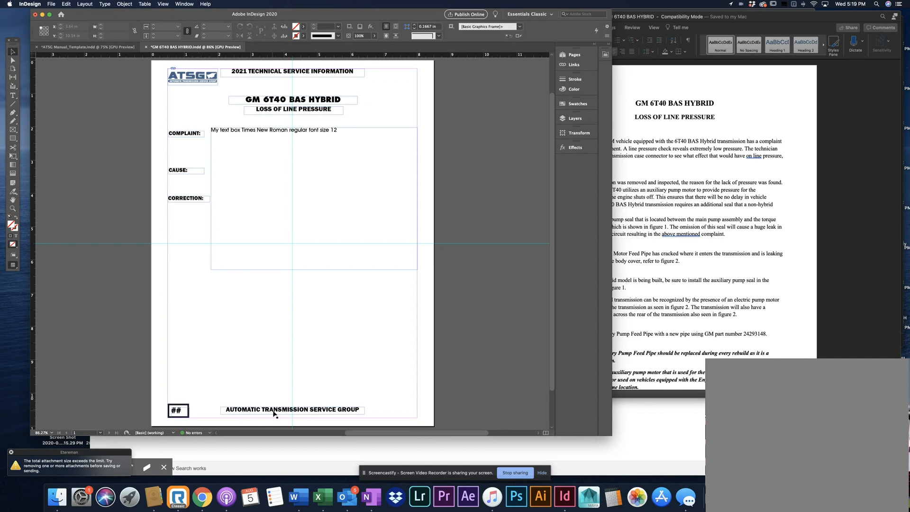
pyautogui.scroll(1, 442, 182)
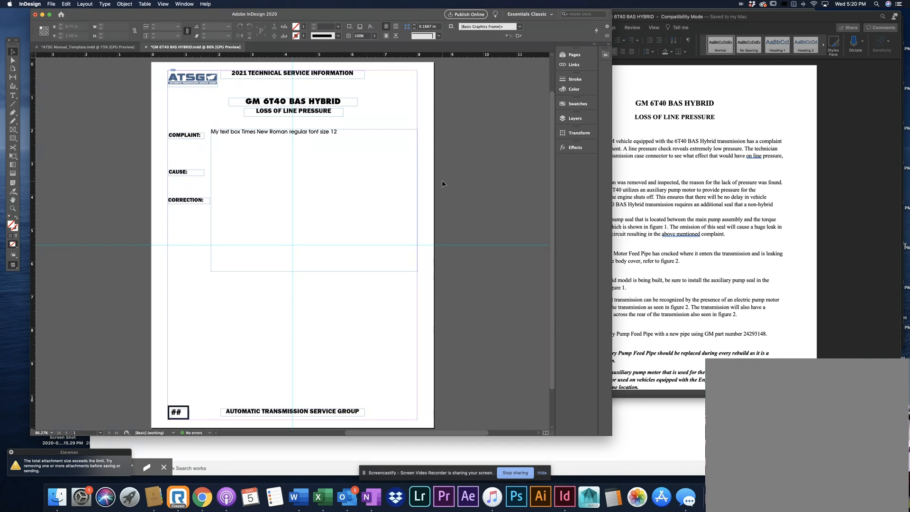
pyautogui.press('w')
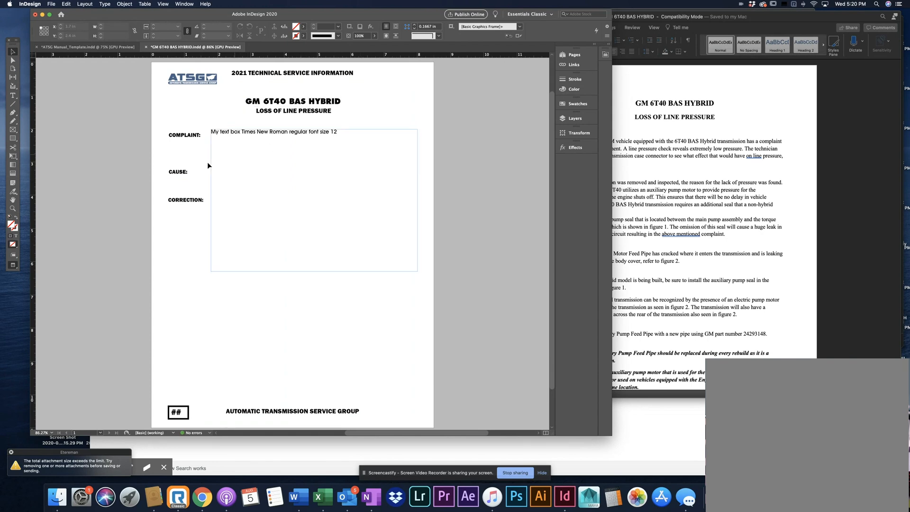
pyautogui.scroll(-2, 207, 161)
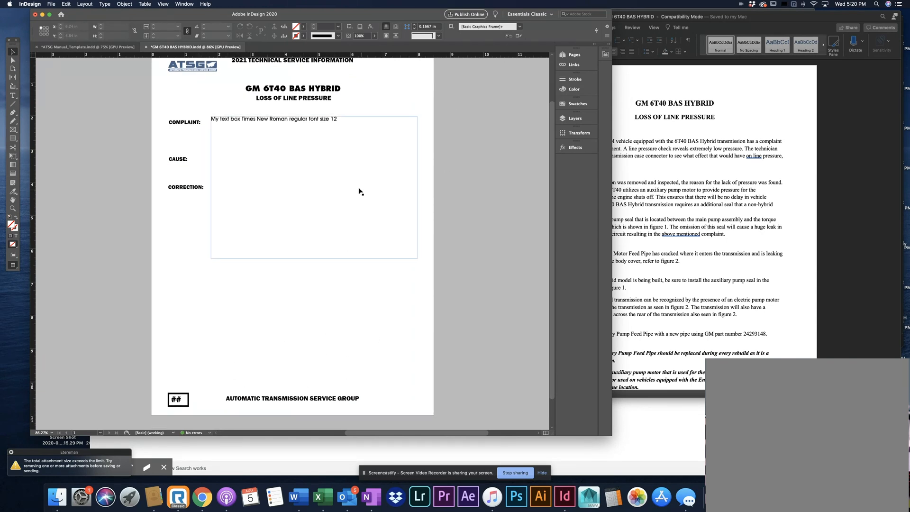
pyautogui.scroll(4, 211, 120)
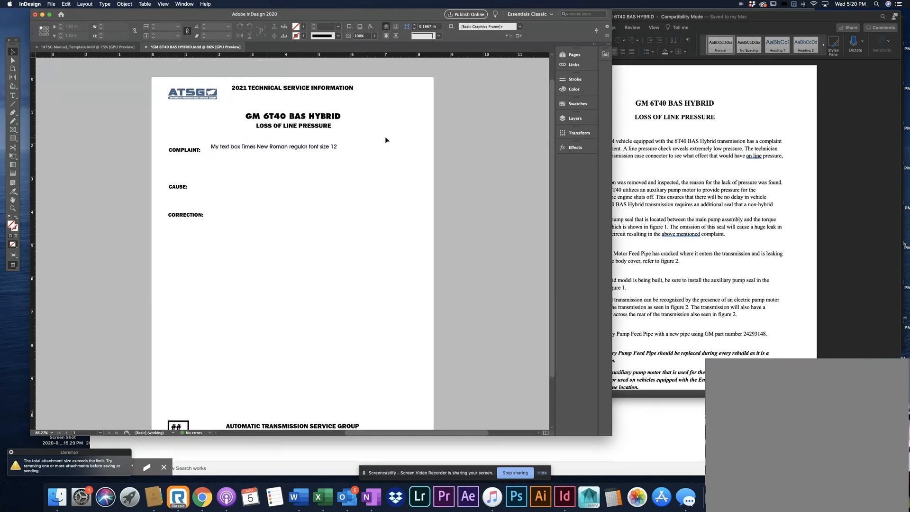
pyautogui.moveTo(324, 152); pyautogui.dragTo(325, 154)
pyautogui.click(349, 137)
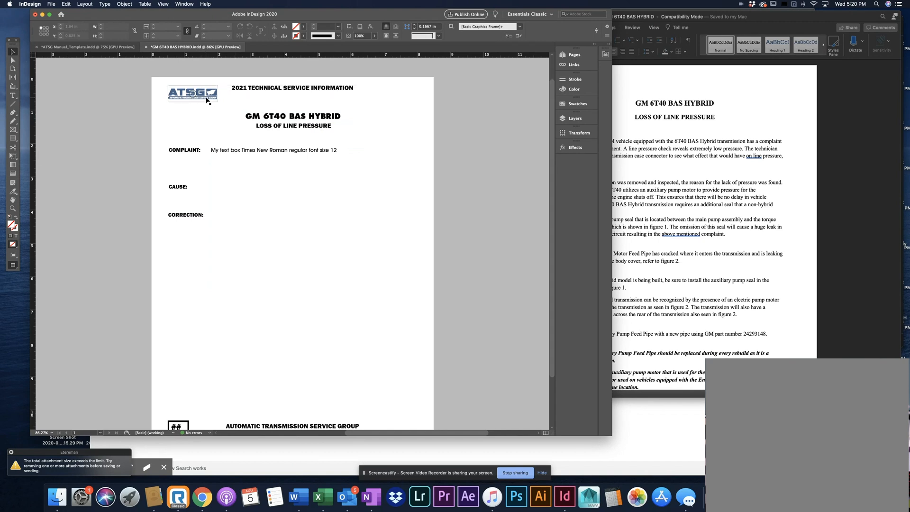
# Return to normal view and align the COMPLAINT, CAUSE and CORRECTION label frames with the page's left margin
pyautogui.scroll(-2, 298, 165)
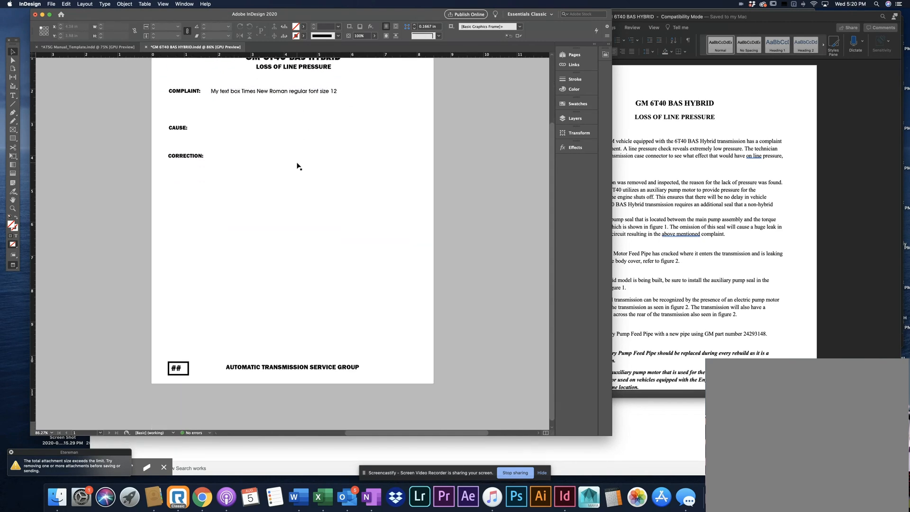
pyautogui.scroll(3, 296, 166)
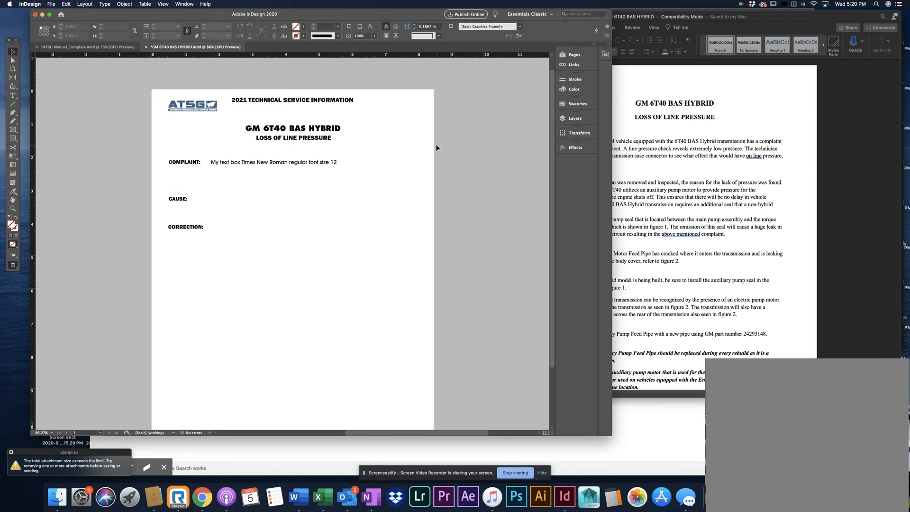
pyautogui.press('w')
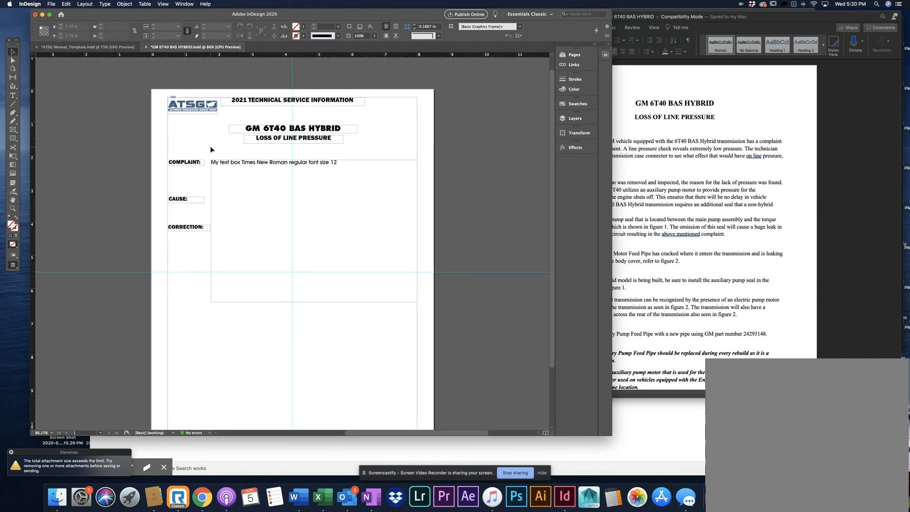
pyautogui.click(190, 164)
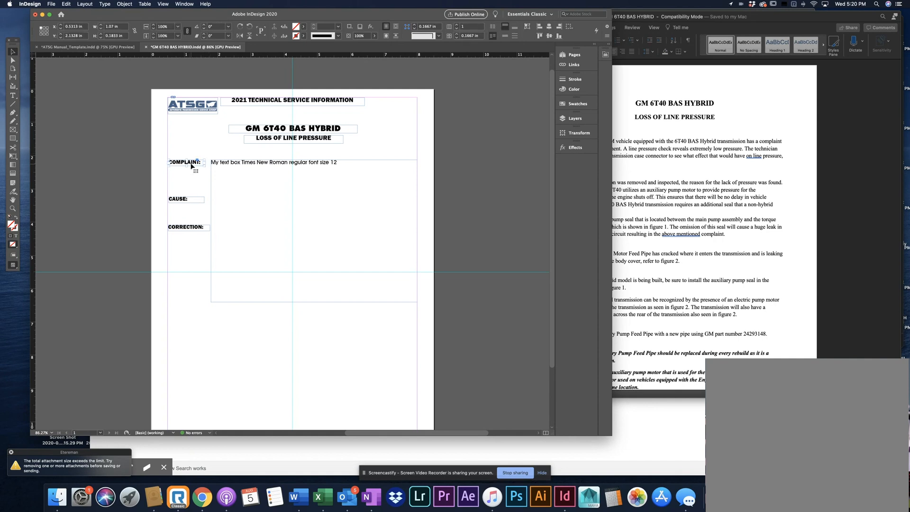
pyautogui.moveTo(190, 164); pyautogui.dragTo(190, 164)
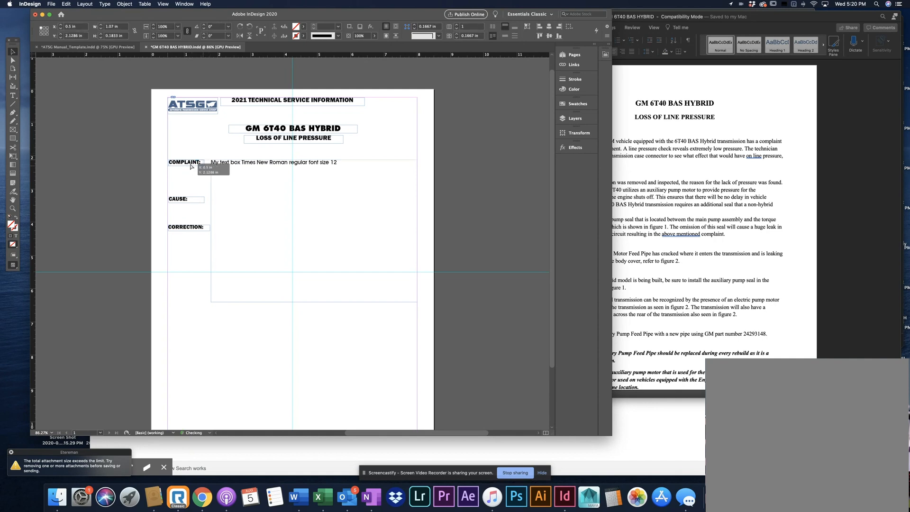
pyautogui.click(194, 202)
pyautogui.moveTo(195, 202); pyautogui.dragTo(182, 230)
pyautogui.click(187, 229)
pyautogui.click(180, 237)
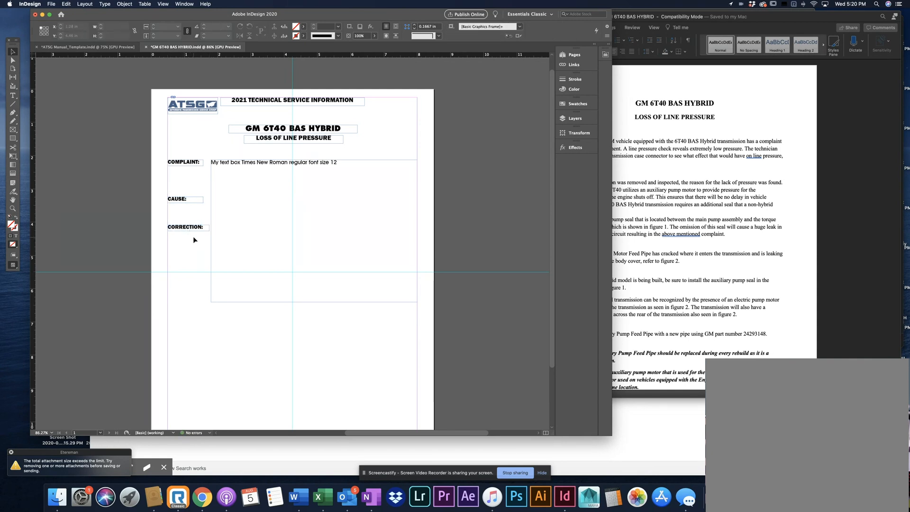
# Switch to the Word document and copy the paragraph under the COMPLAINT heading
pyautogui.click(616, 146)
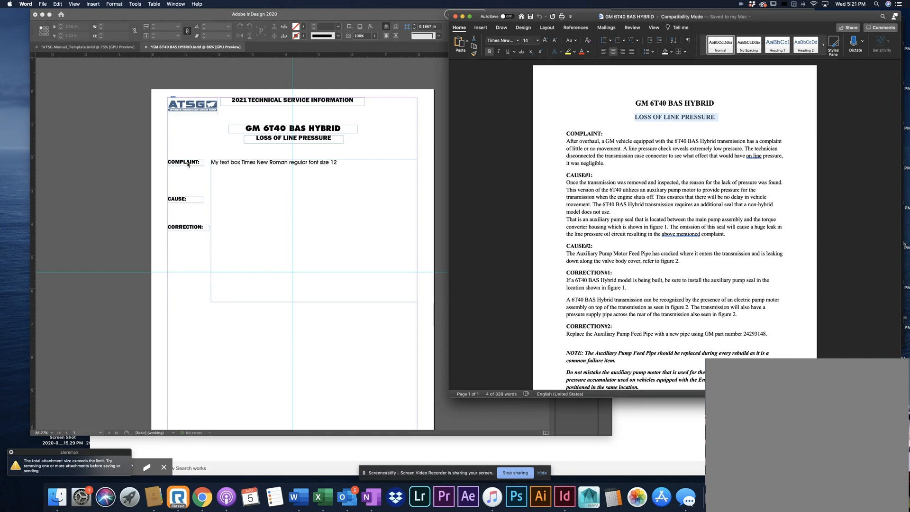
pyautogui.moveTo(599, 165); pyautogui.dragTo(571, 144)
pyautogui.rightClick(577, 143)
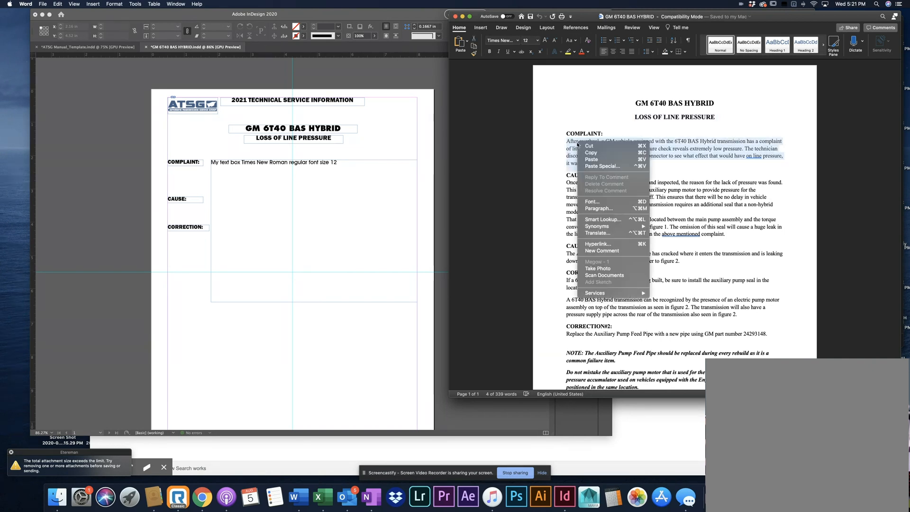
pyautogui.click(586, 153)
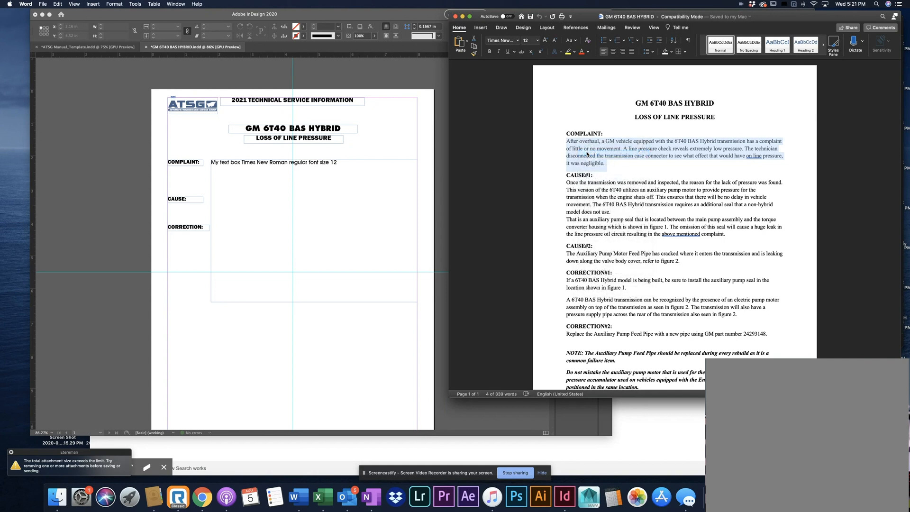
pyautogui.click(380, 207)
pyautogui.moveTo(348, 165); pyautogui.dragTo(224, 173)
pyautogui.press('super+z')
pyautogui.click(492, 185)
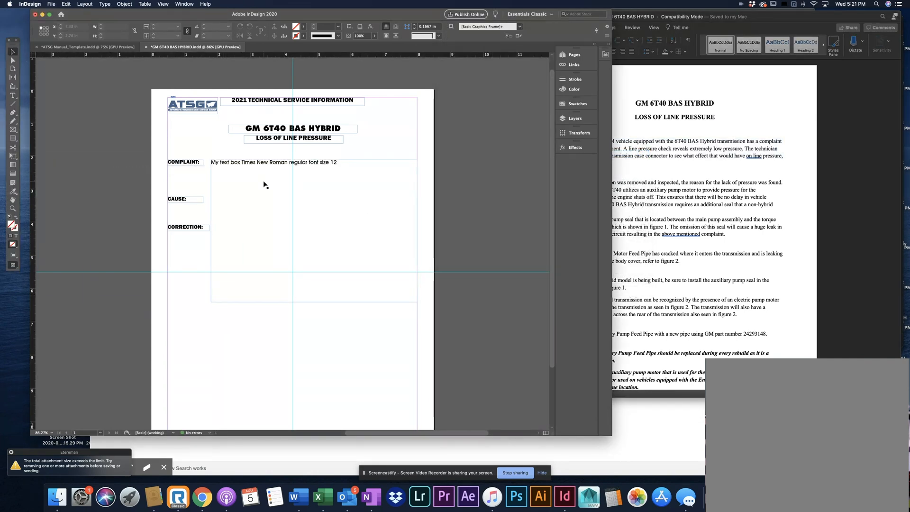
# Replace the placeholder text beside the COMPLAINT label with the copied Word paragraph
pyautogui.click(13, 95)
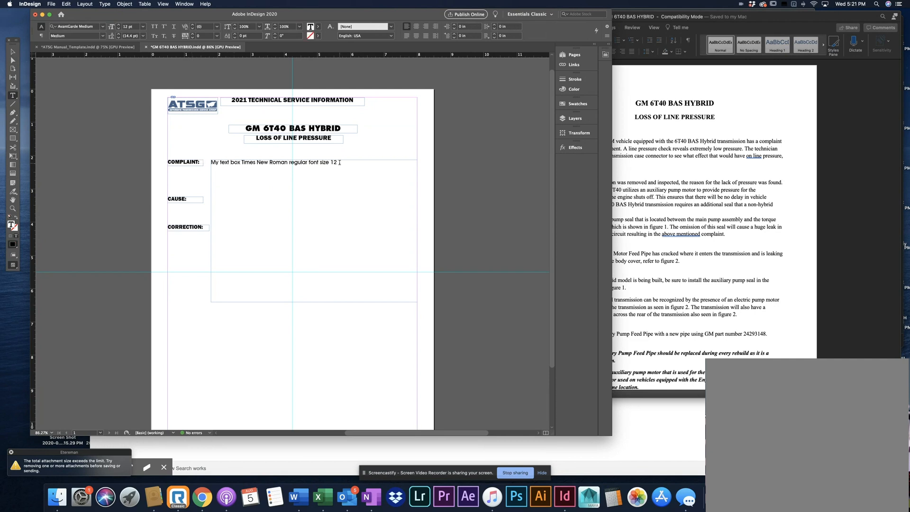
pyautogui.moveTo(337, 162); pyautogui.dragTo(209, 162)
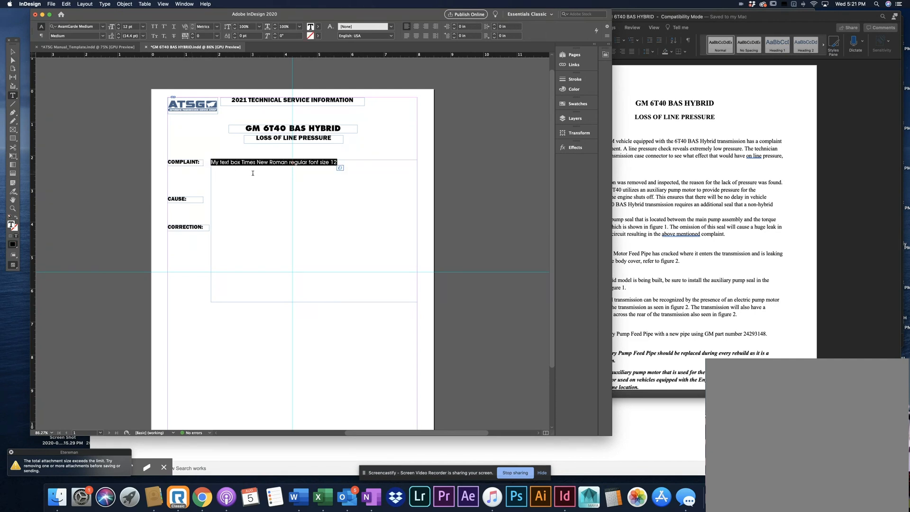
pyautogui.press('cmd+v')
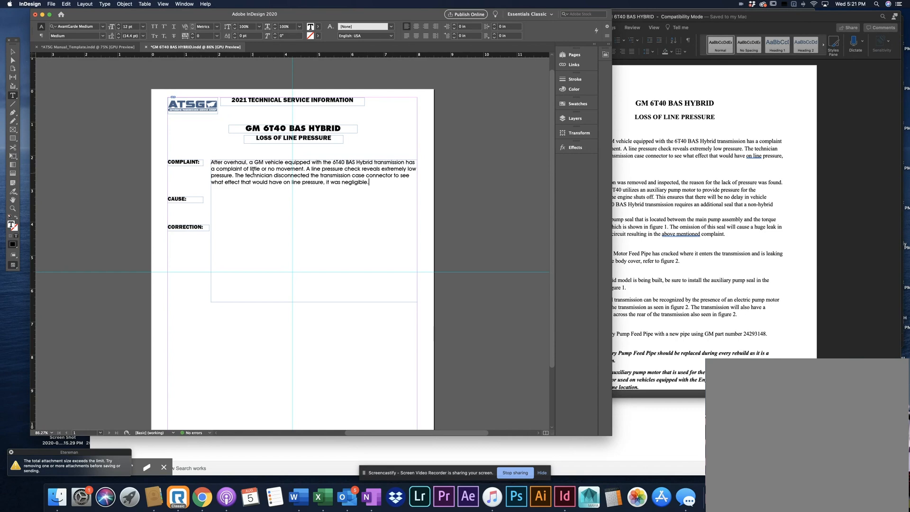
# Shrink the complaint text frame from its bottom edge to a height of about 0.83 in
pyautogui.click(639, 157)
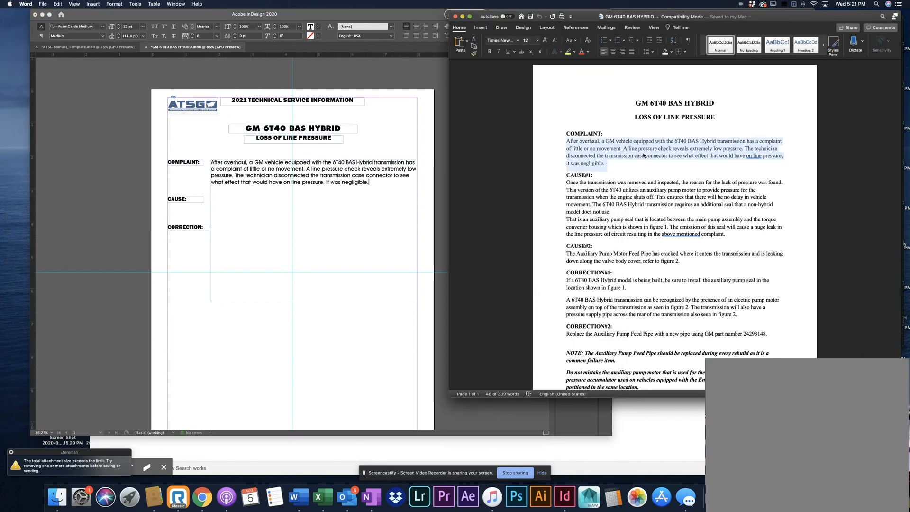
pyautogui.click(291, 185)
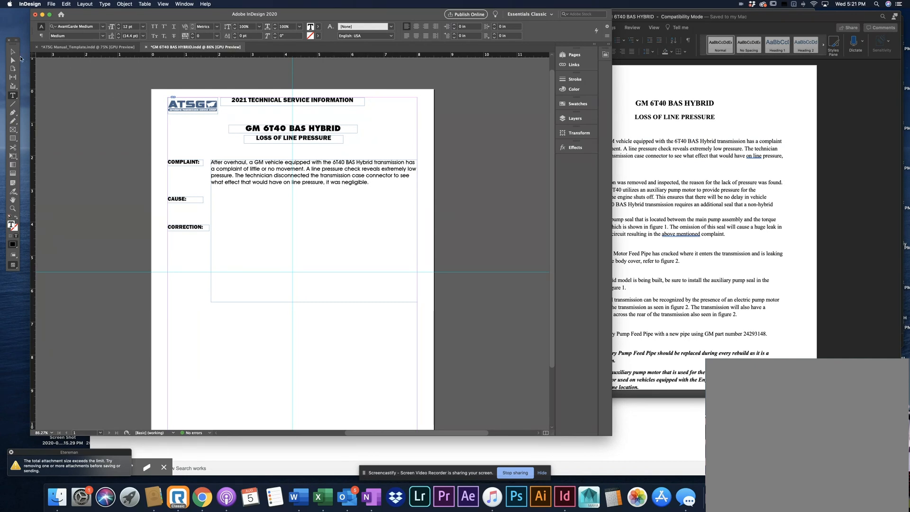
pyautogui.press('Escape')
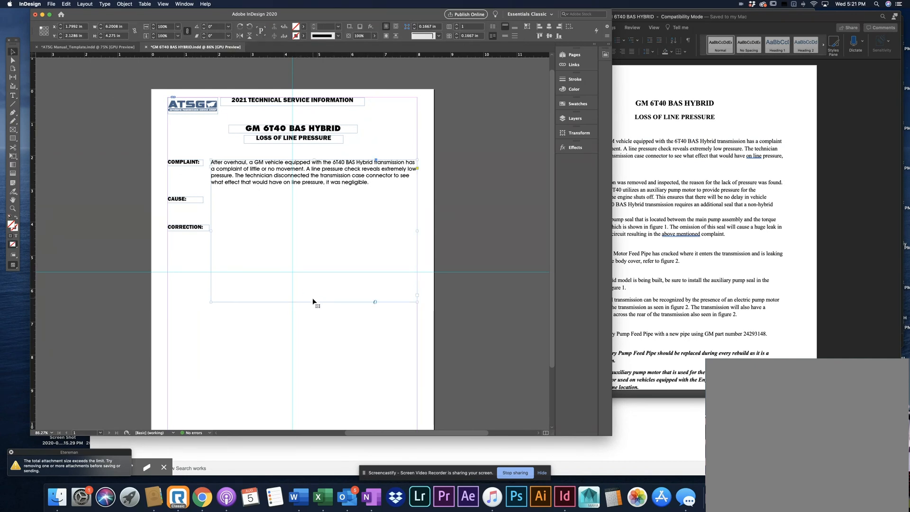
pyautogui.moveTo(314, 302); pyautogui.dragTo(311, 189)
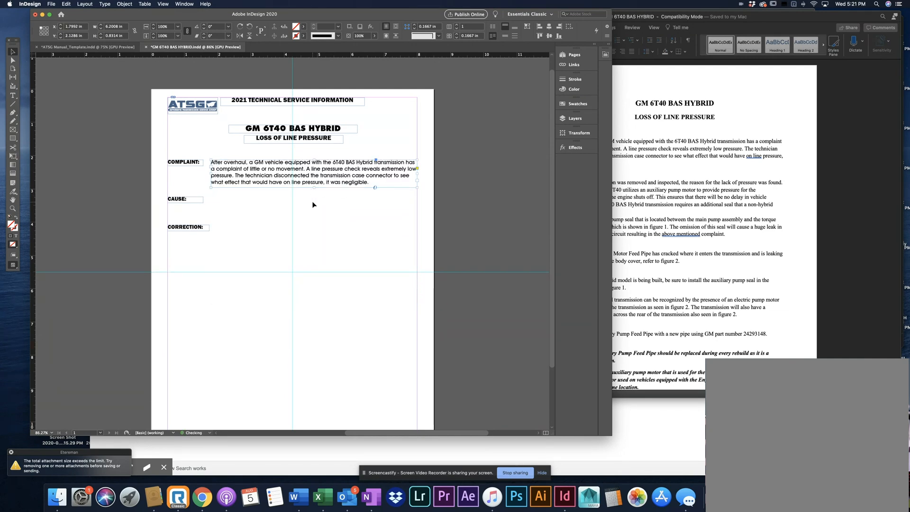
pyautogui.click(311, 200)
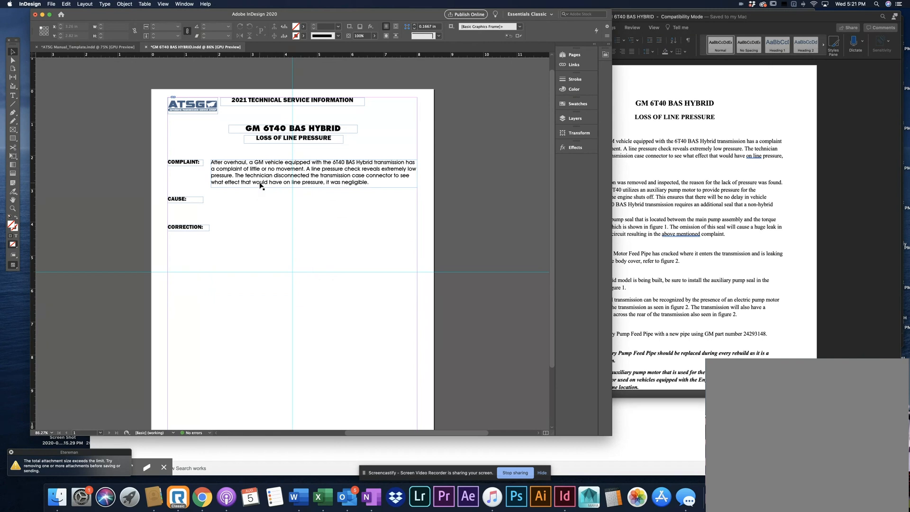
# Shorten the complaint text frame further so that its last line of text is cut off
pyautogui.click(306, 188)
pyautogui.moveTo(314, 187); pyautogui.dragTo(315, 178)
pyautogui.click(329, 214)
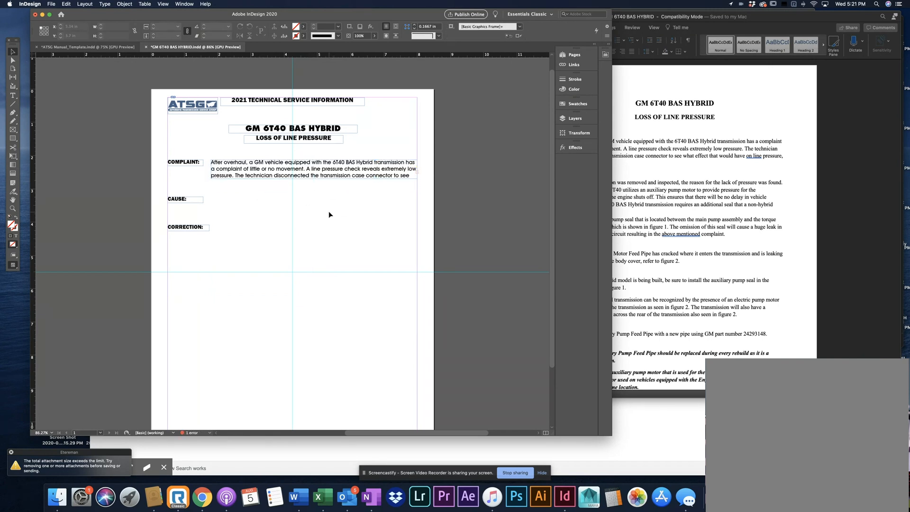
# Lengthen the complaint text frame to about 0.97 in, try moving its left edge inward, and undo that last change
pyautogui.click(323, 171)
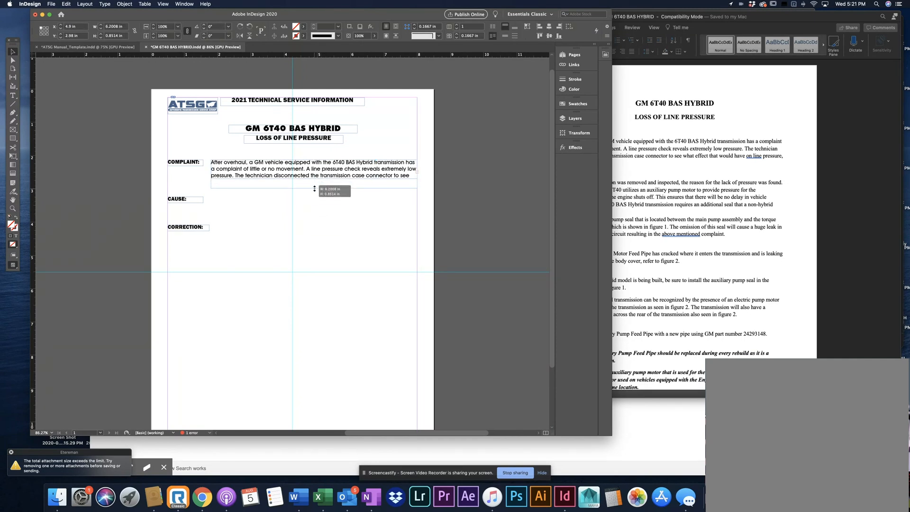
pyautogui.moveTo(314, 178); pyautogui.dragTo(315, 191)
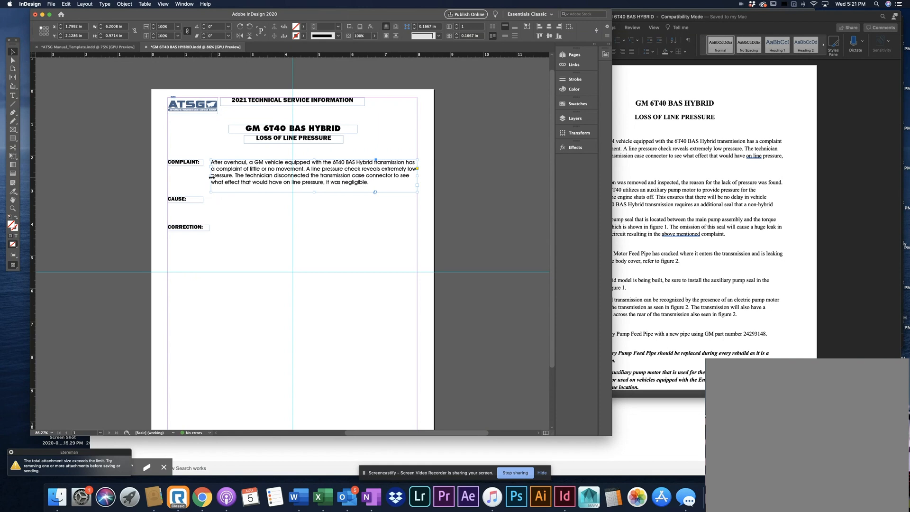
pyautogui.moveTo(211, 175); pyautogui.dragTo(230, 175)
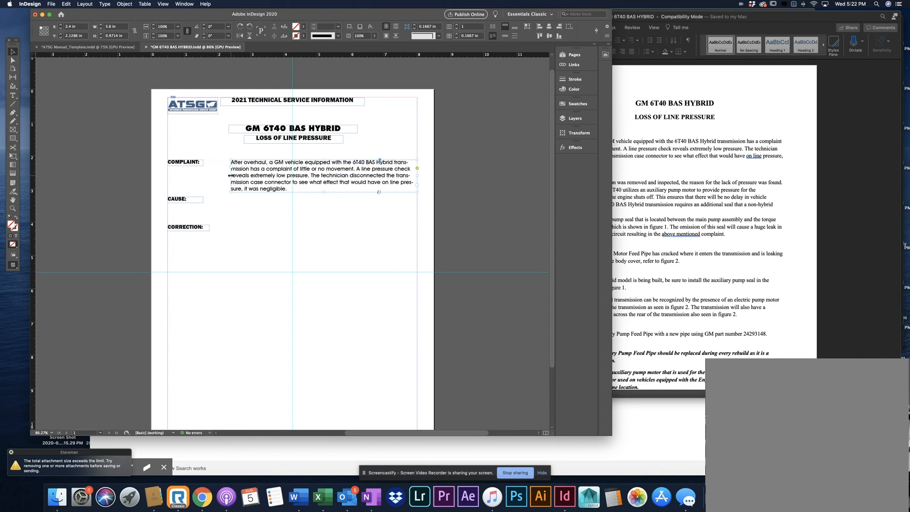
pyautogui.press('super+z')
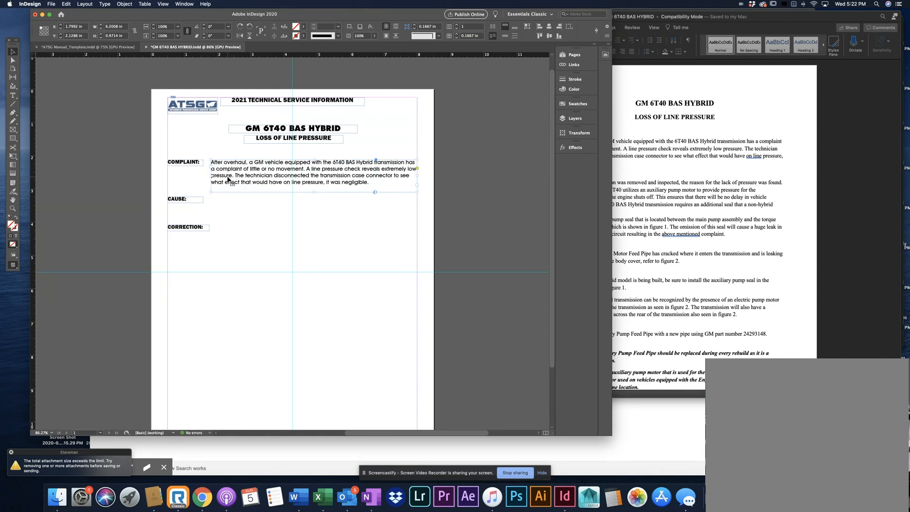
# Shrink the complaint text frame to about 0.2 in wide and 2.65 in high, and preview the page without frame edges
pyautogui.moveTo(417, 177); pyautogui.dragTo(374, 188)
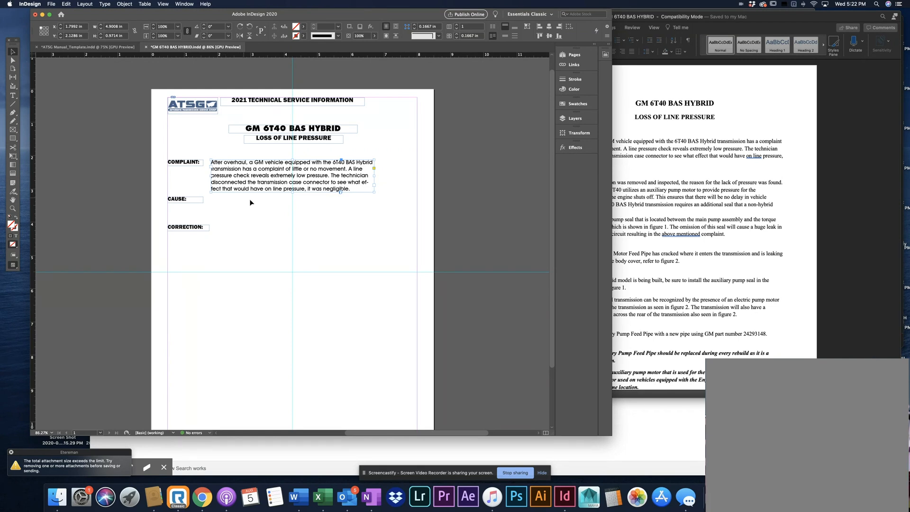
pyautogui.moveTo(374, 176); pyautogui.dragTo(220, 247)
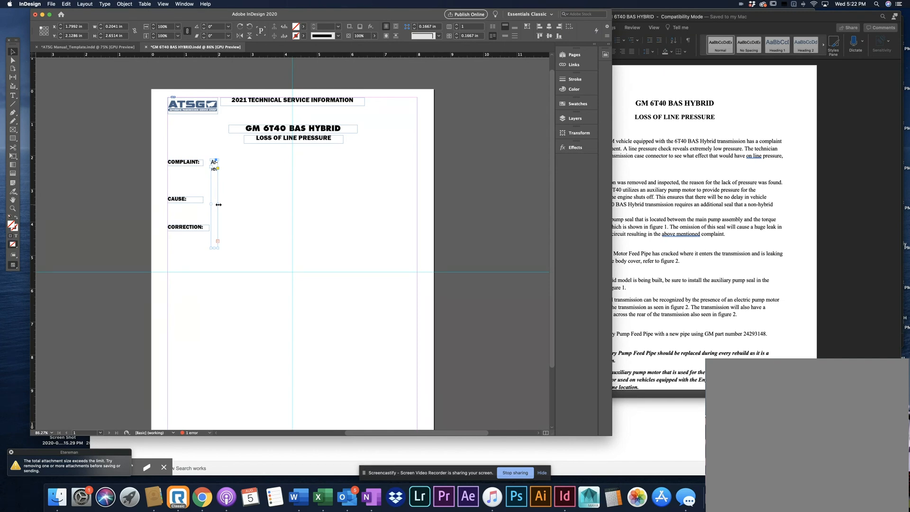
pyautogui.click(269, 208)
pyautogui.press('w')
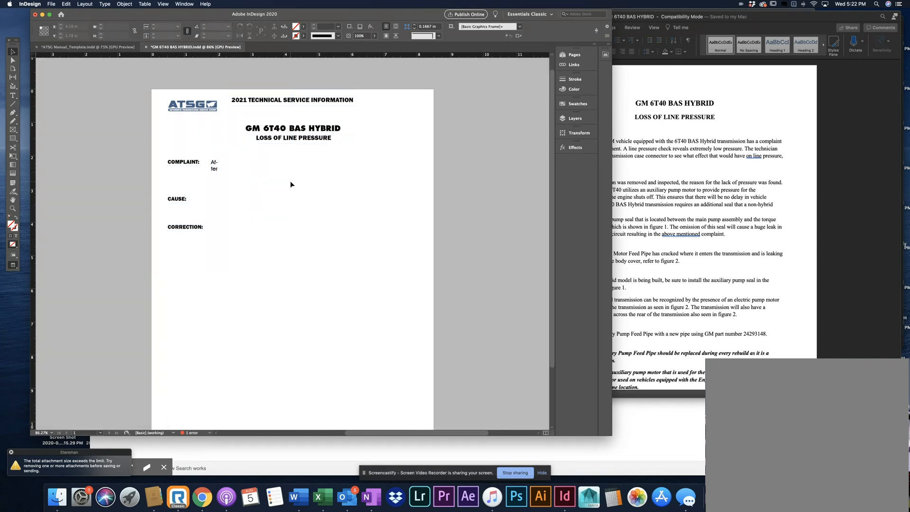
pyautogui.press('w')
# Resize the complaint text frame out to the right margin guide, about 6.2 in wide and 0.83 in high, and check the page preview
pyautogui.click(215, 201)
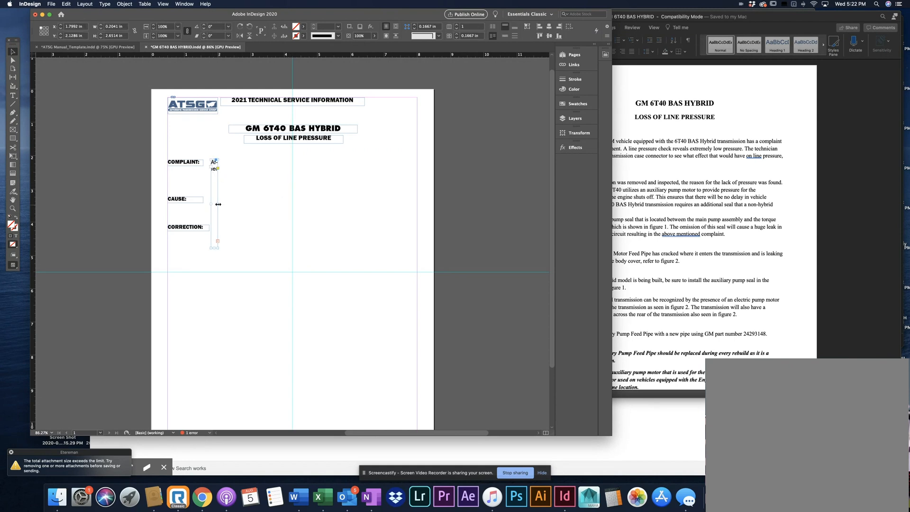
pyautogui.moveTo(218, 204); pyautogui.dragTo(416, 199)
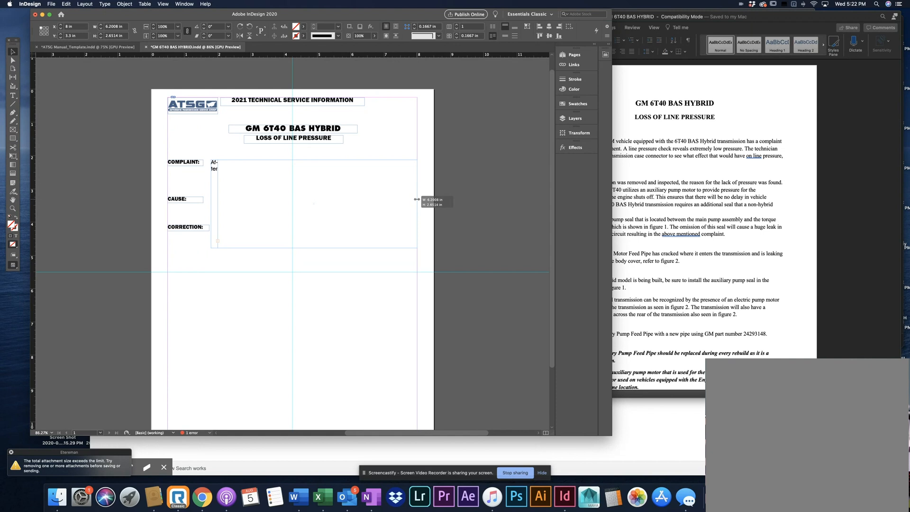
pyautogui.moveTo(416, 199); pyautogui.dragTo(416, 199)
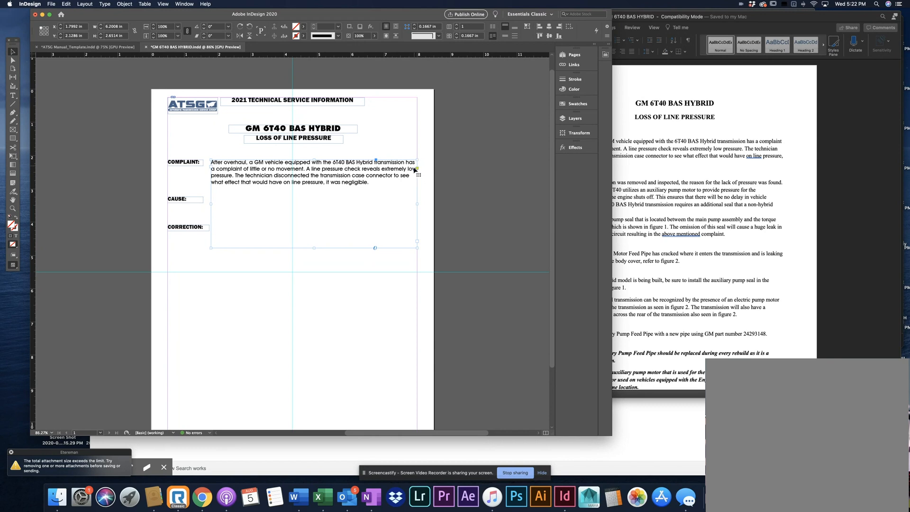
pyautogui.moveTo(314, 247); pyautogui.dragTo(320, 188)
pyautogui.click(318, 220)
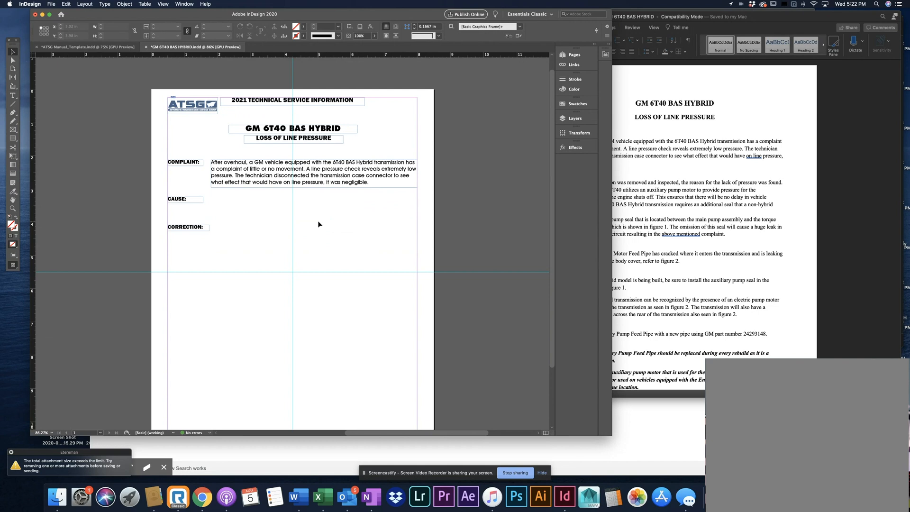
pyautogui.press('w')
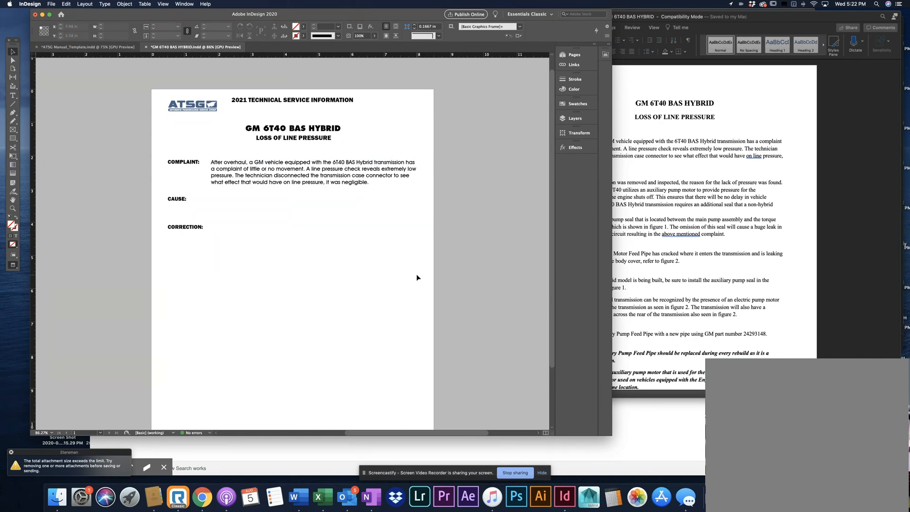
pyautogui.press('w')
# Compare with the Word headings and change the CAUSE label on the InDesign page to "CAUSE #1:"
pyautogui.click(691, 203)
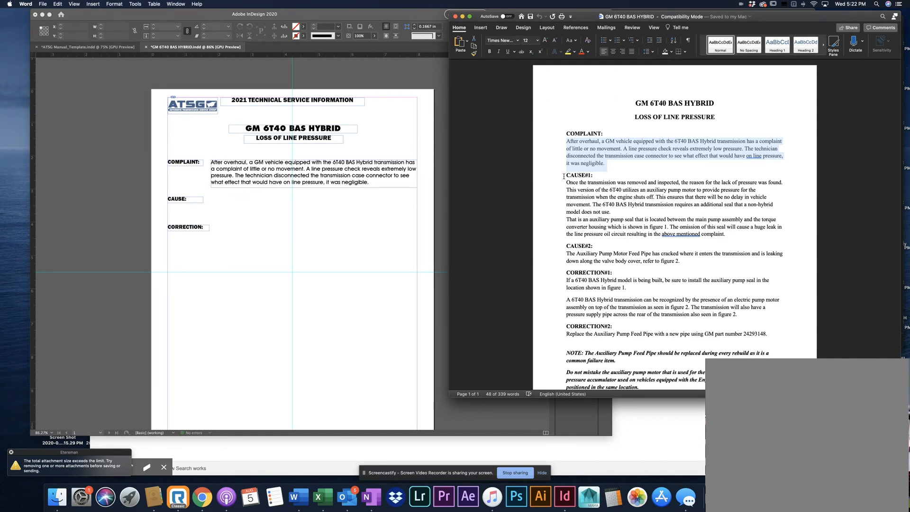
pyautogui.click(183, 203)
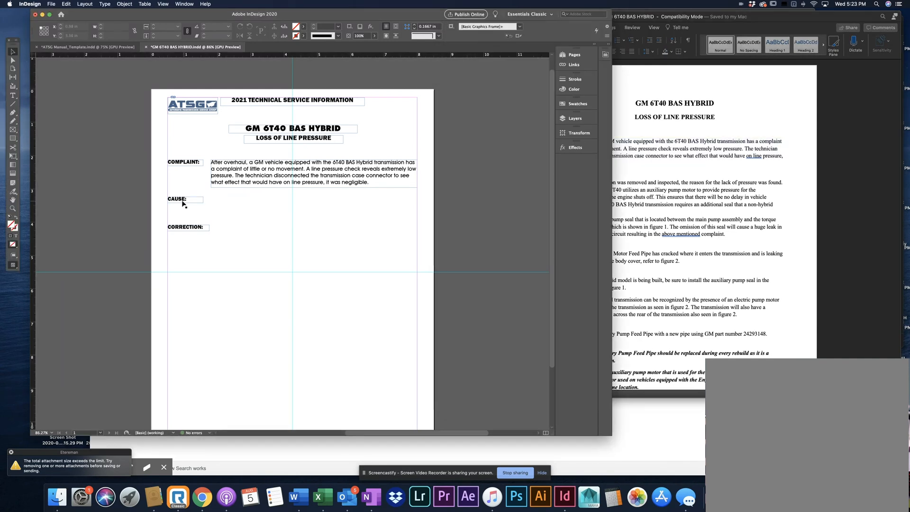
pyautogui.click(13, 95)
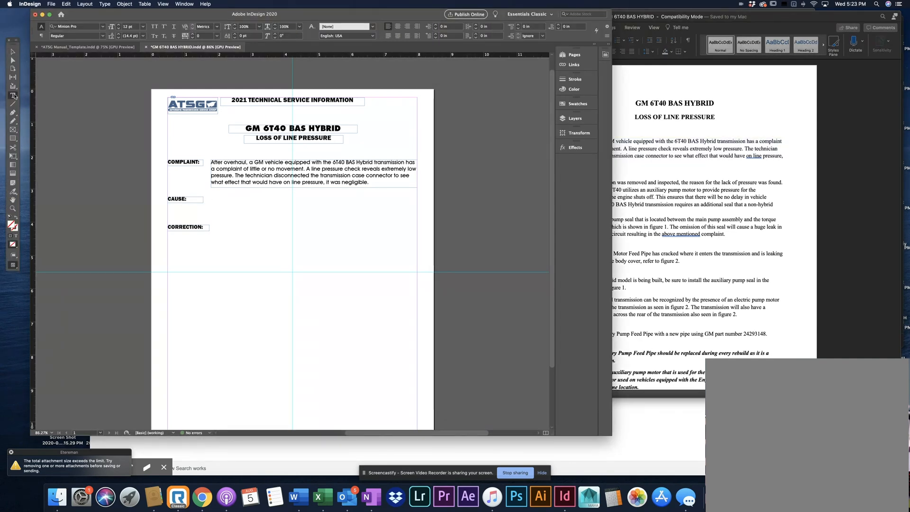
pyautogui.click(185, 199)
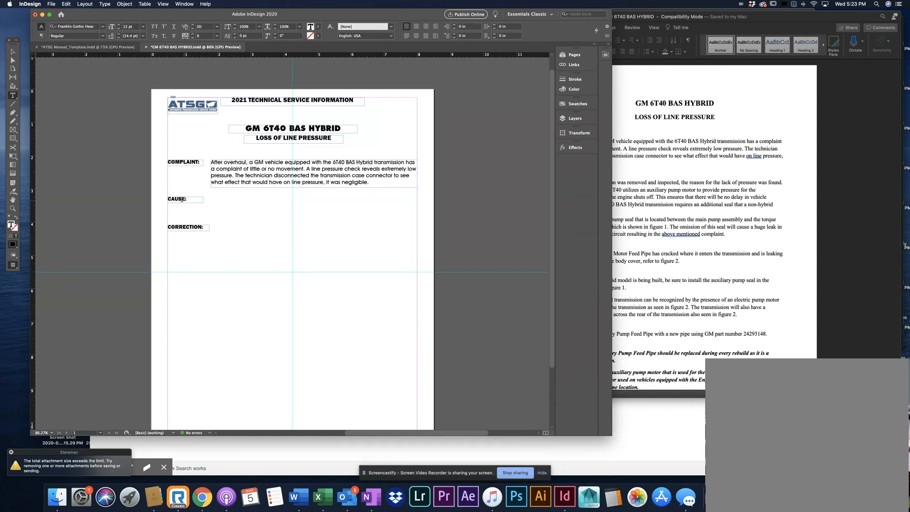
pyautogui.write('#1')
pyautogui.click(12, 51)
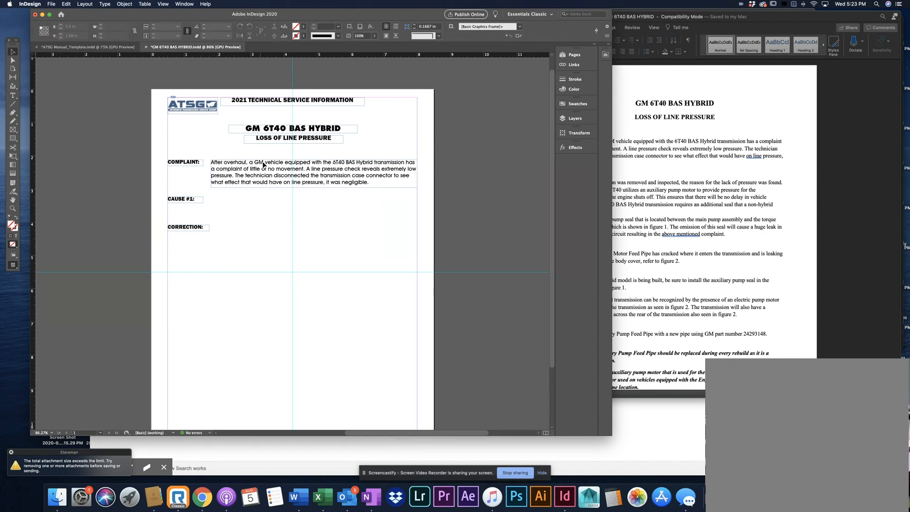
# Switch to the Word document and copy both paragraphs under the CAUSE#1 heading
pyautogui.click(707, 194)
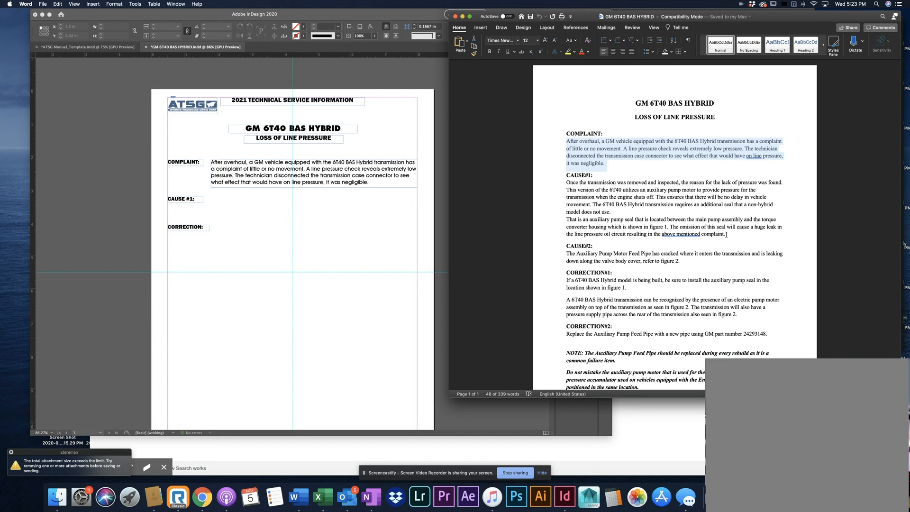
pyautogui.moveTo(726, 234); pyautogui.dragTo(581, 186)
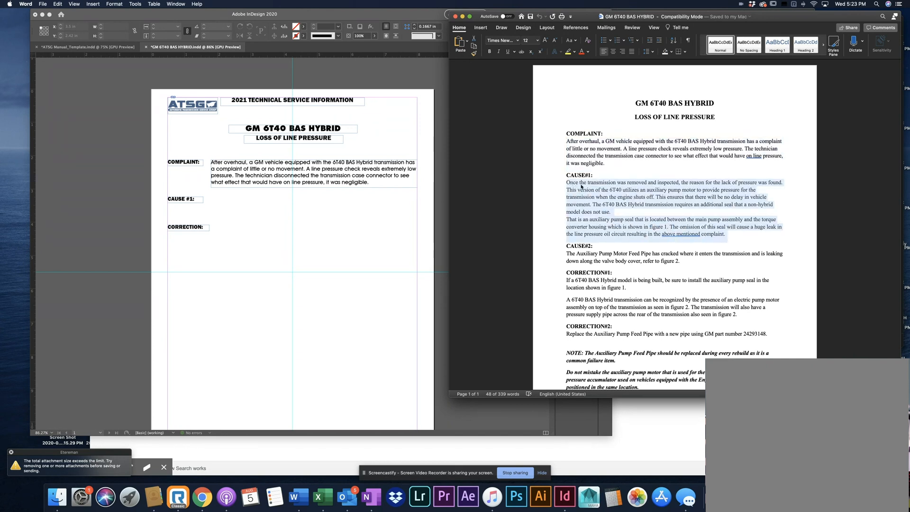
pyautogui.click(581, 186)
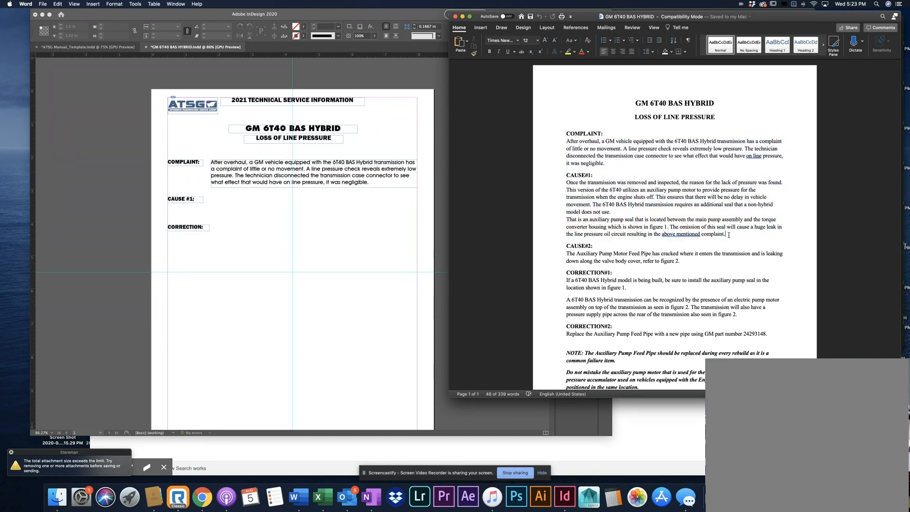
pyautogui.moveTo(726, 235); pyautogui.dragTo(537, 185)
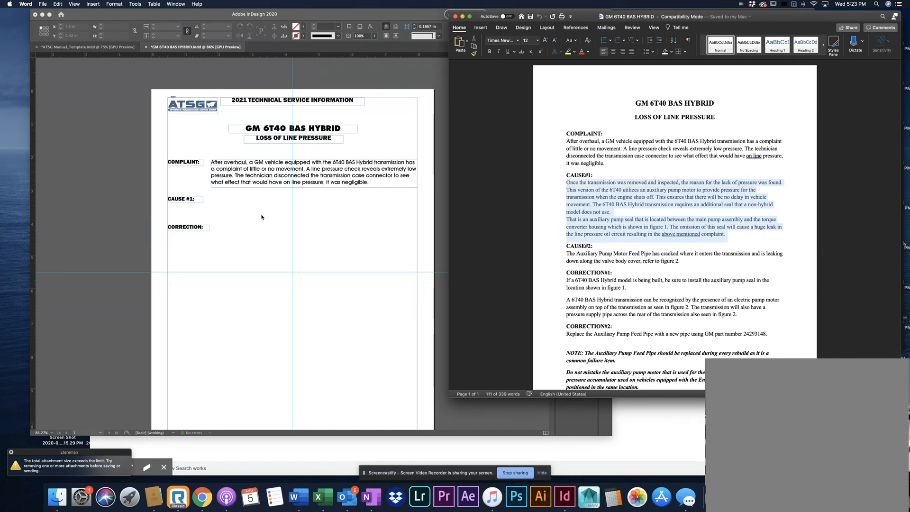
# Paste the copied cause text onto the InDesign page as a new frame and lengthen it to about 5.53 in
pyautogui.click(331, 227)
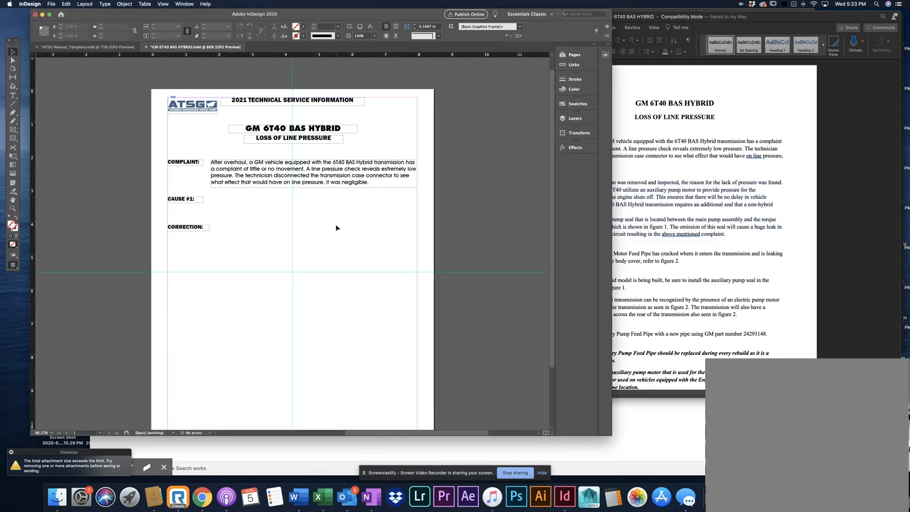
pyautogui.press('super+v')
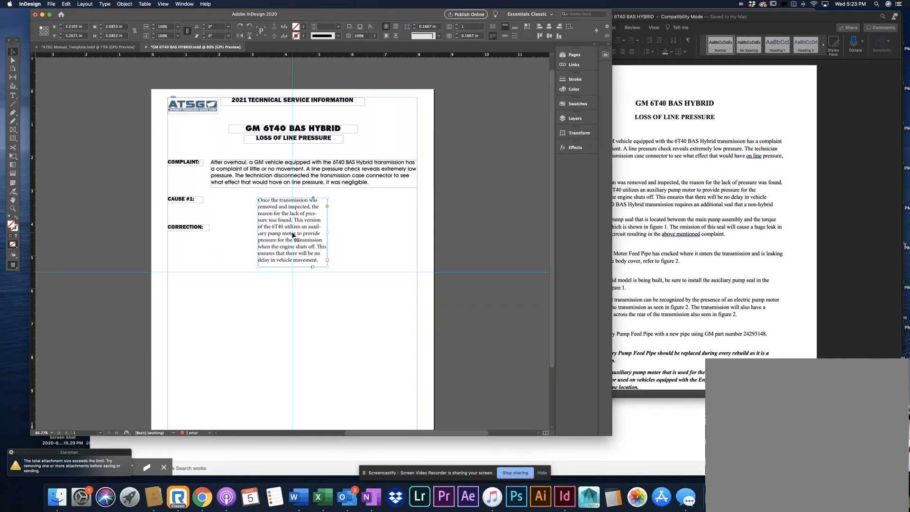
pyautogui.moveTo(302, 267); pyautogui.dragTo(286, 381)
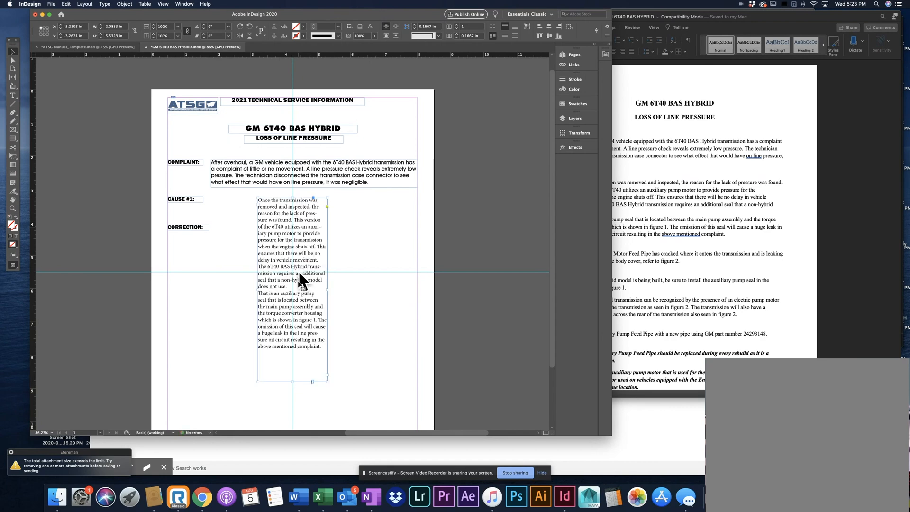
pyautogui.click(741, 156)
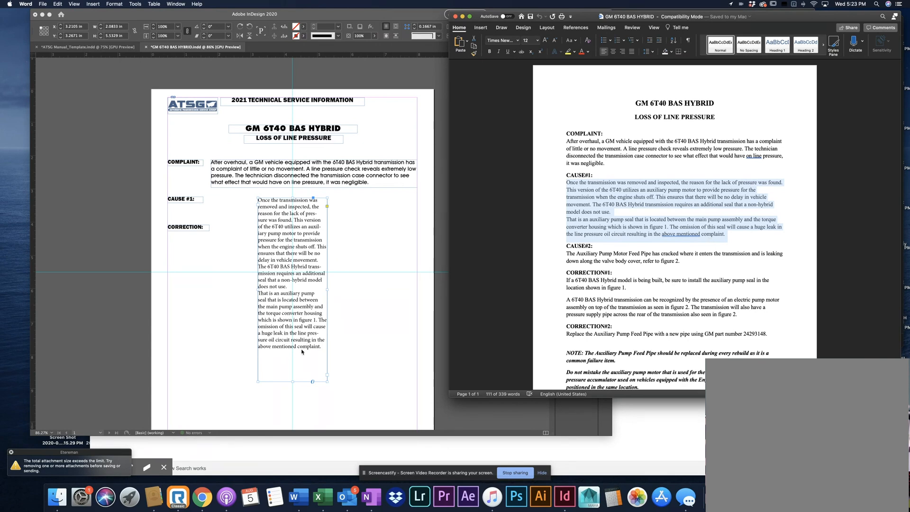
pyautogui.click(359, 343)
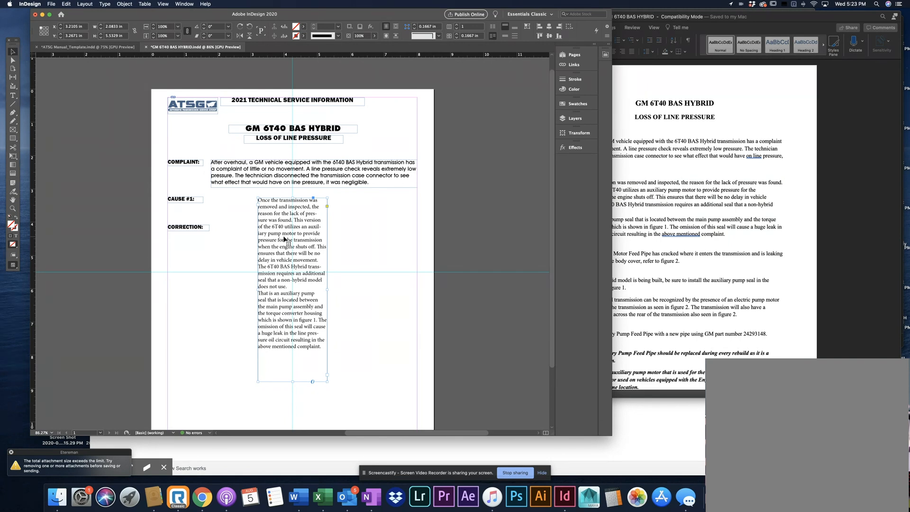
pyautogui.click(13, 95)
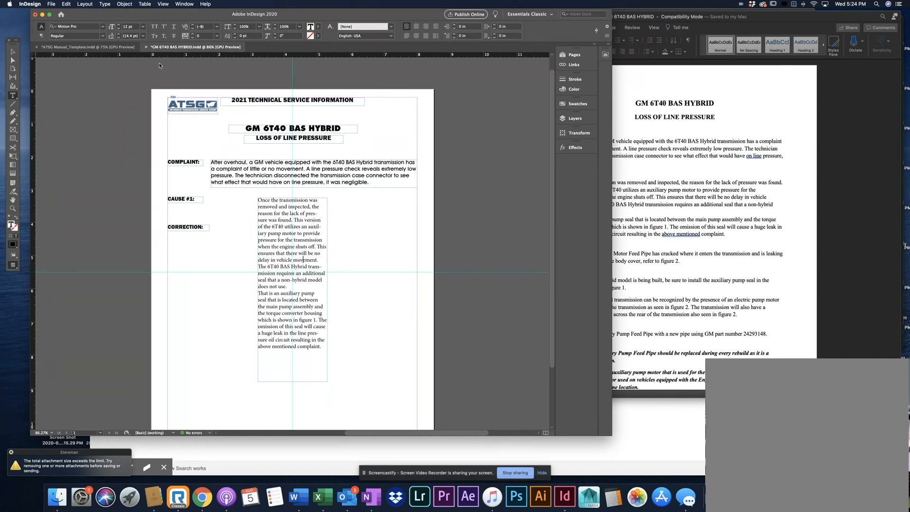
pyautogui.click(13, 51)
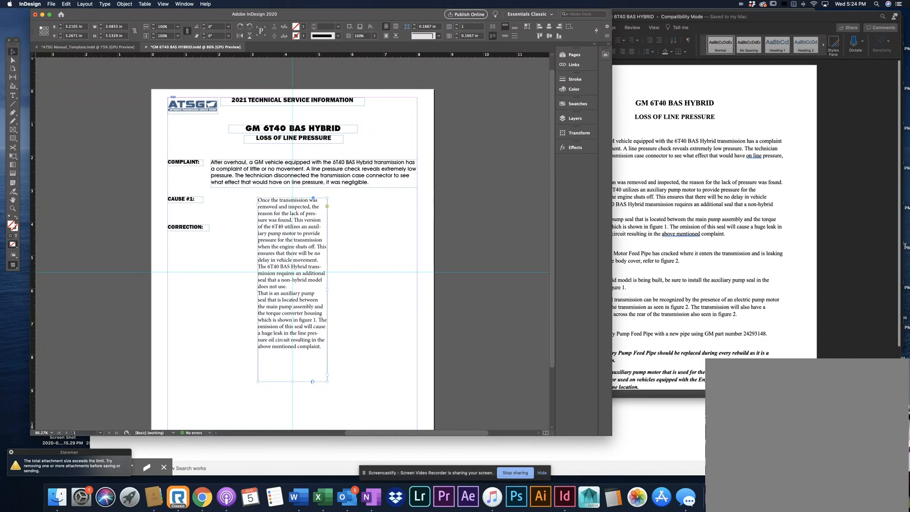
pyautogui.press('super+Tab')
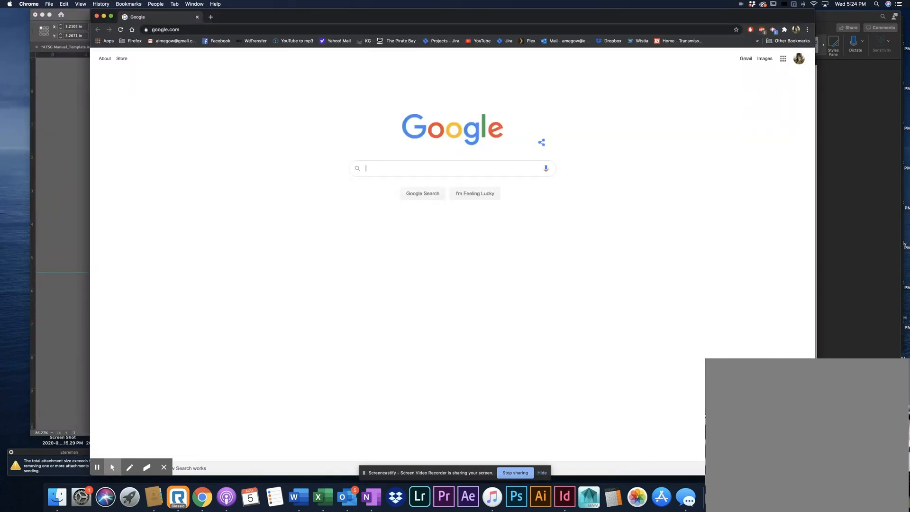
pyautogui.click(773, 30)
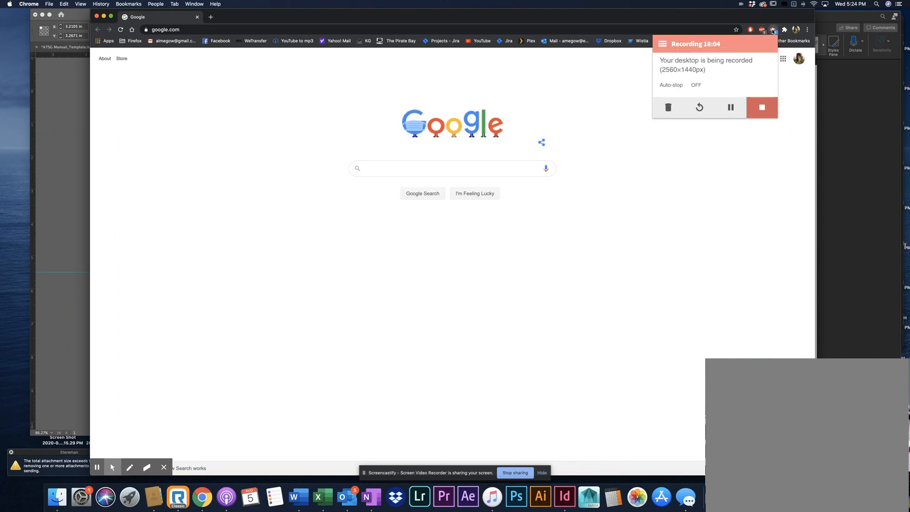
pyautogui.click(773, 31)
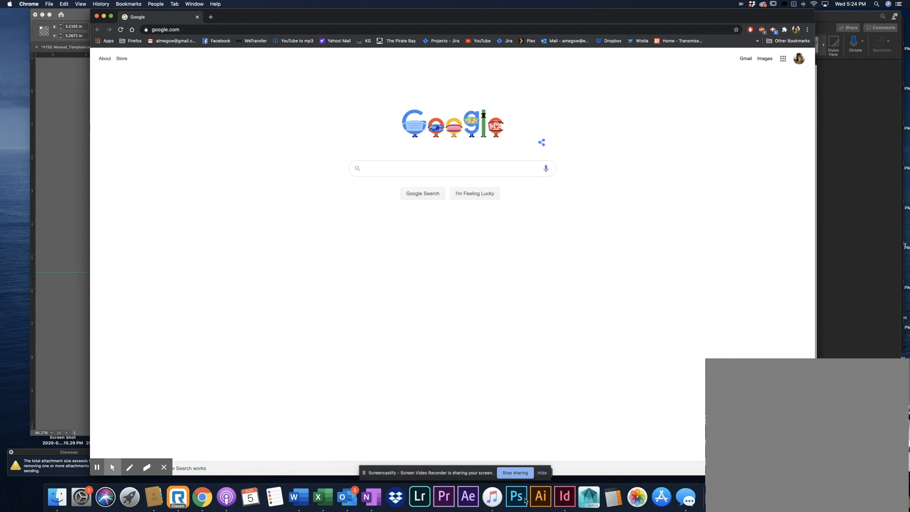
pyautogui.click(564, 496)
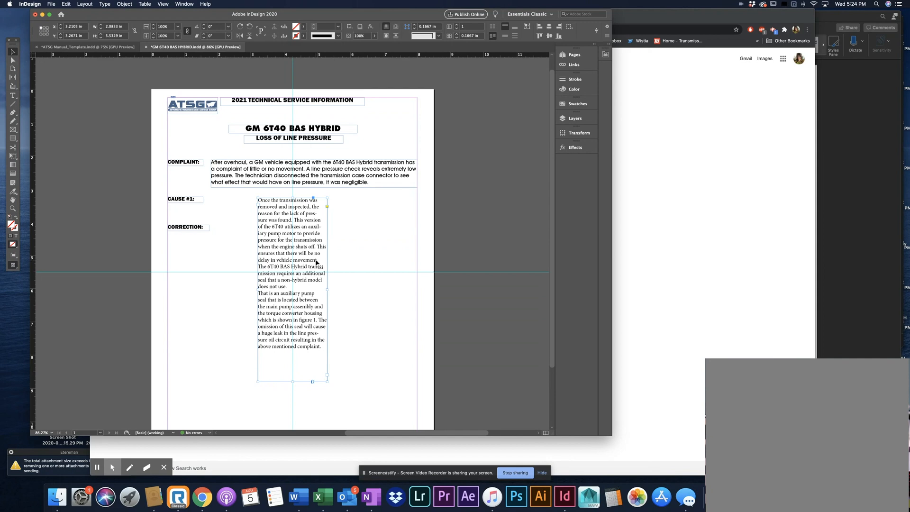
# Compare the font settings of the pasted cause text with those of the complaint text
pyautogui.click(13, 95)
pyautogui.click(295, 283)
pyautogui.press('super+a')
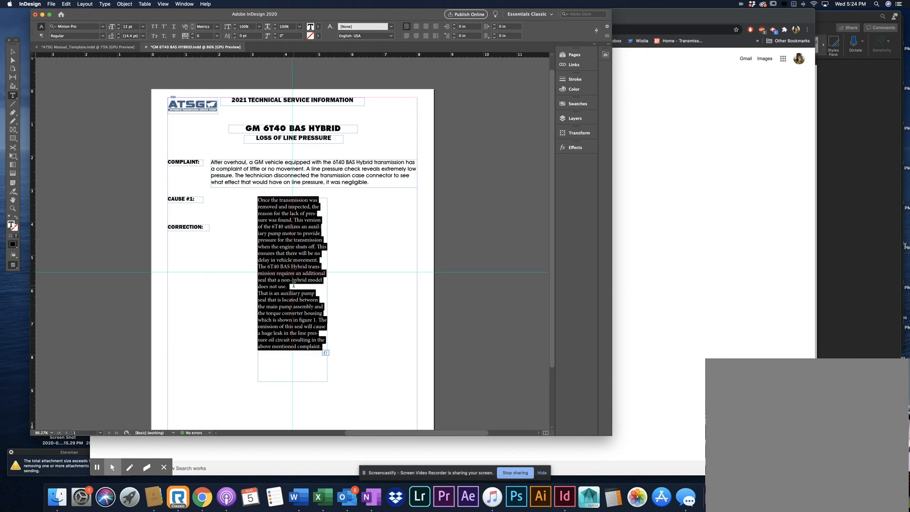
pyautogui.click(228, 167)
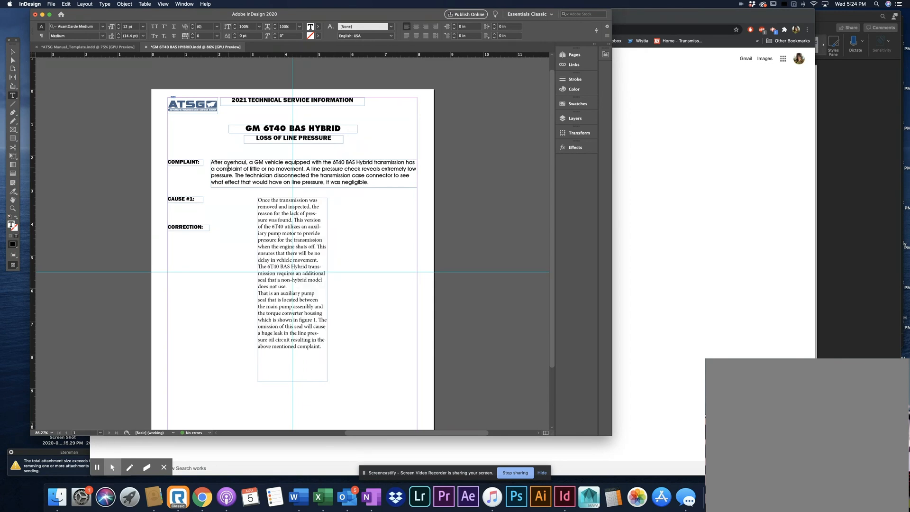
# Delete the pasted cause text frame from the page
pyautogui.click(305, 259)
pyautogui.click(12, 52)
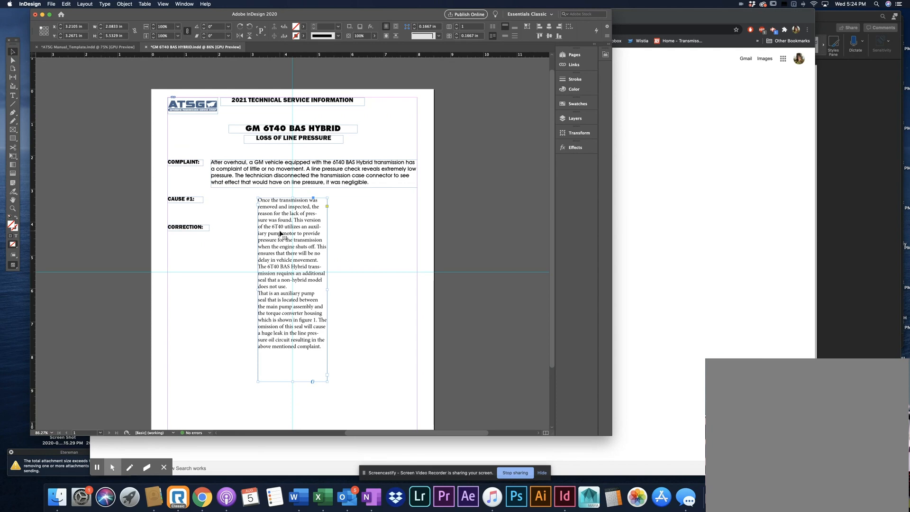
pyautogui.press('Delete')
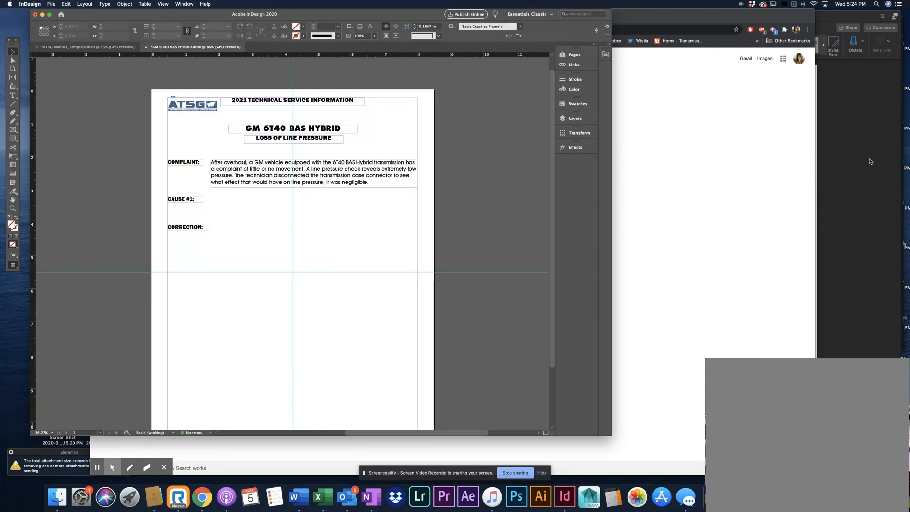
# Revisit the CAUSE#1 text in Word, return to InDesign and select the complaint text frame
pyautogui.press('super+Tab')
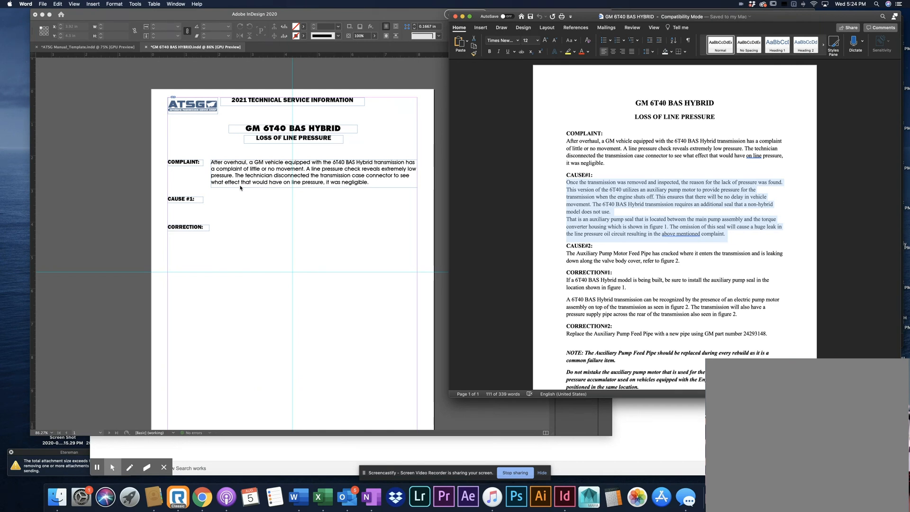
pyautogui.click(520, 220)
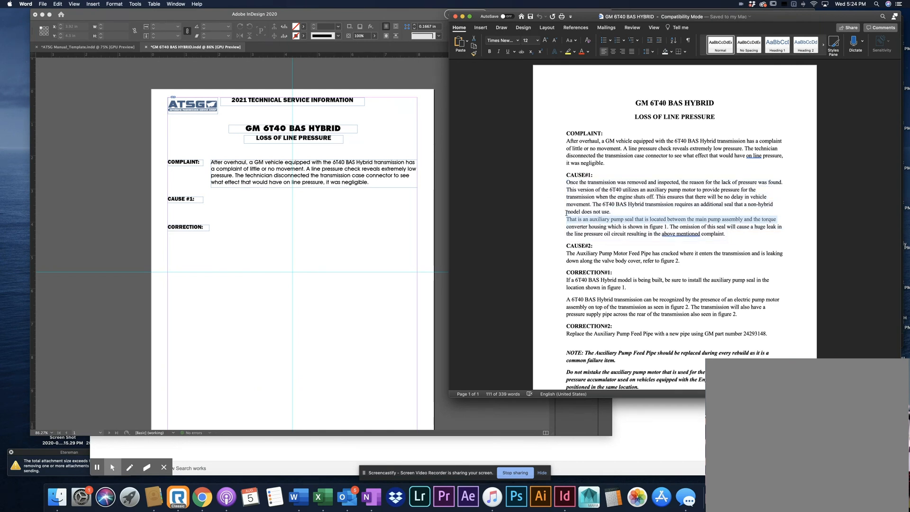
pyautogui.click(293, 243)
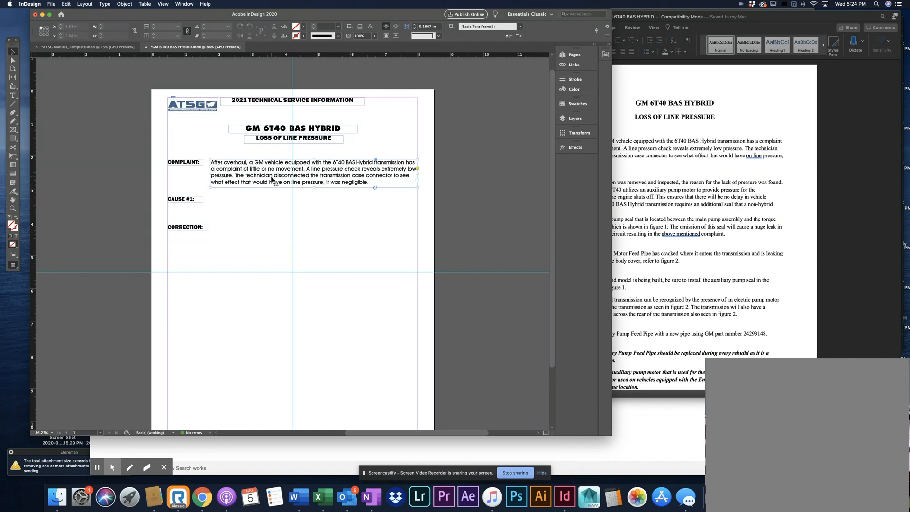
pyautogui.click(274, 181)
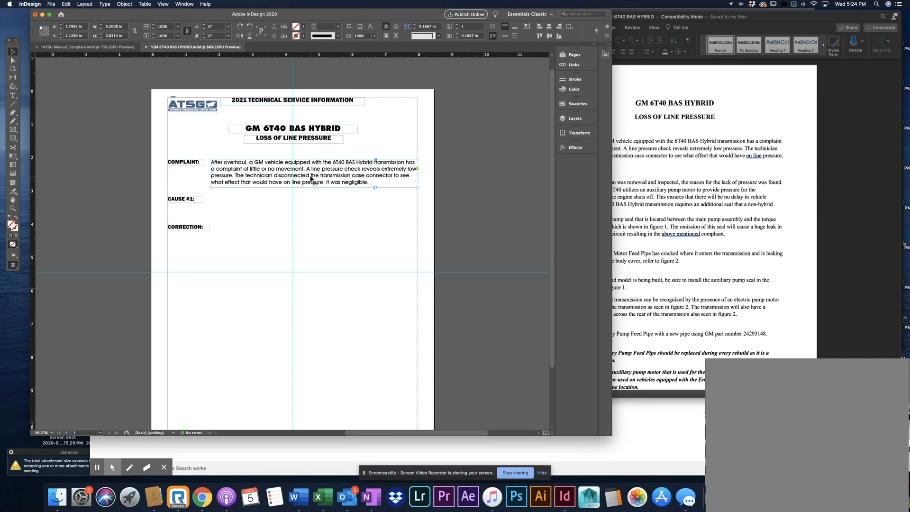
# Duplicate the complaint text frame beside the CAUSE #1 heading, and copy the full CAUSE#1 text from the Word document
pyautogui.moveTo(311, 179); pyautogui.dragTo(263, 217)
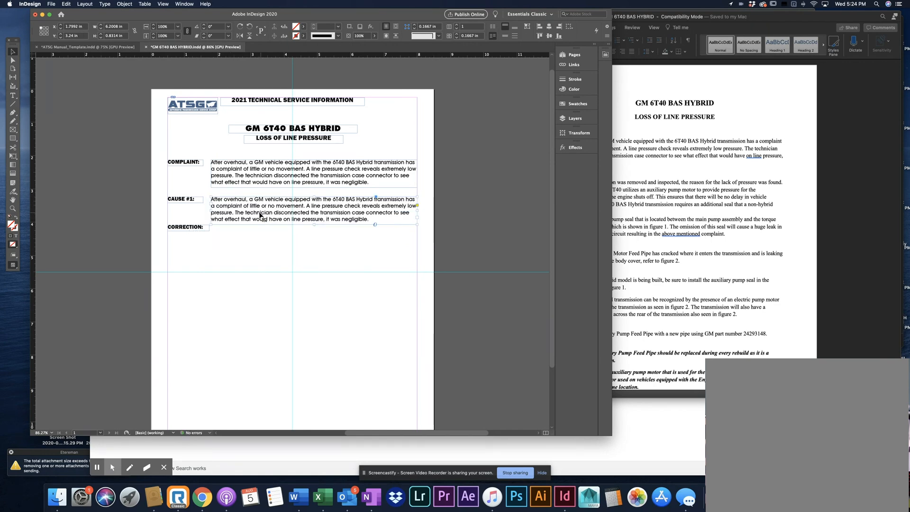
pyautogui.click(653, 220)
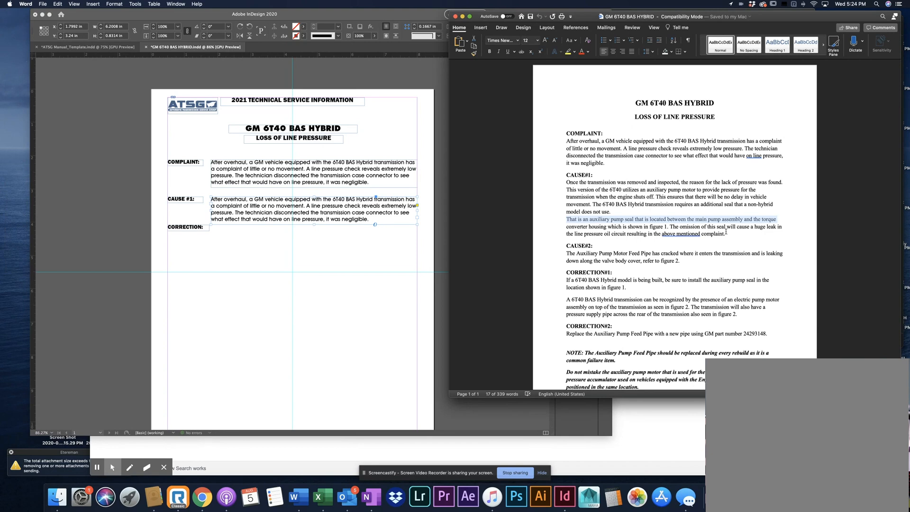
pyautogui.moveTo(726, 232); pyautogui.dragTo(573, 184)
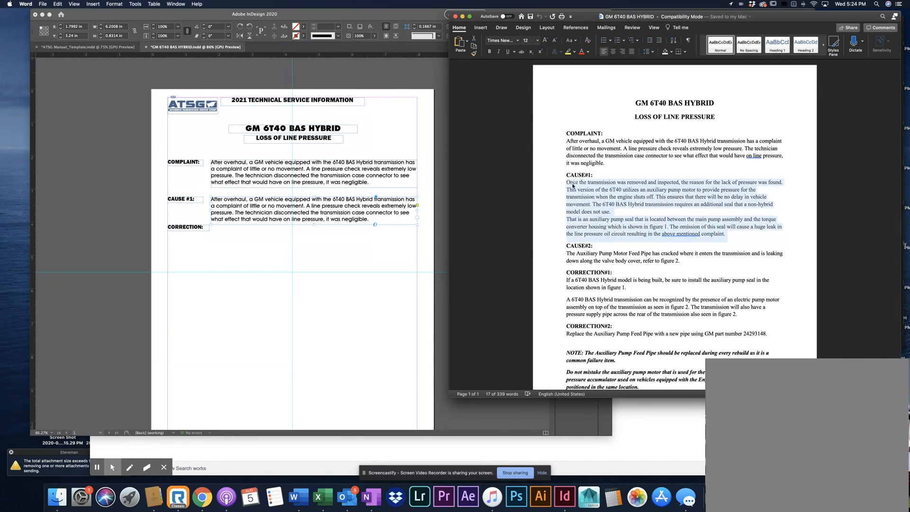
pyautogui.click(360, 260)
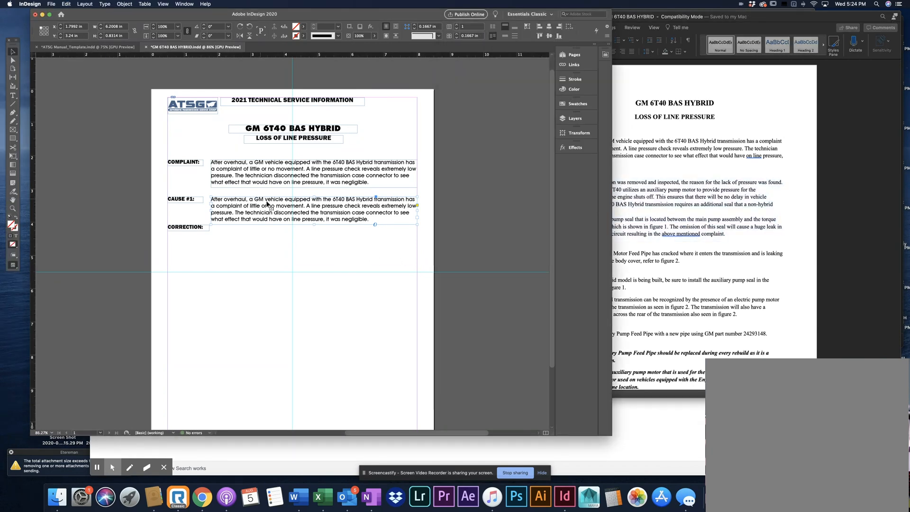
# Replace all the text in the duplicated InDesign frame with the CAUSE#1 text copied from Word
pyautogui.click(12, 96)
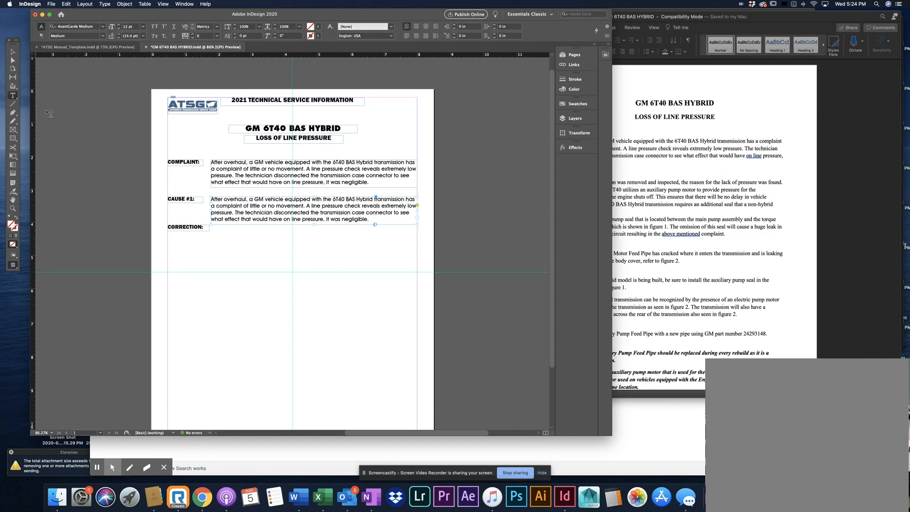
pyautogui.click(247, 205)
pyautogui.press('super+a')
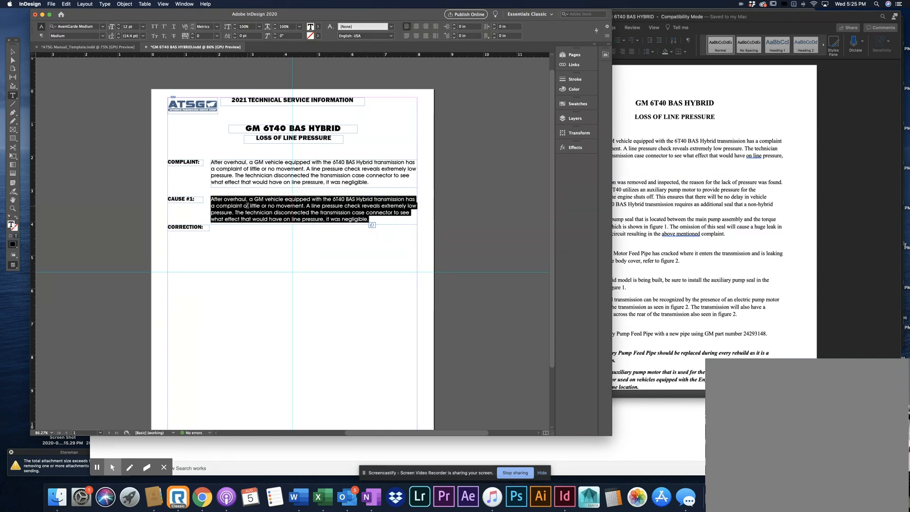
pyautogui.press('super+v')
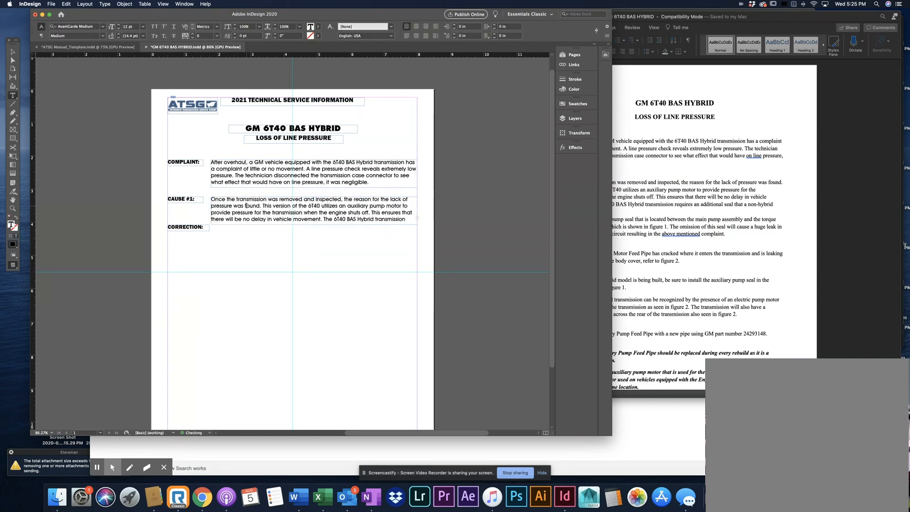
# Lengthen the CAUSE #1 text frame downward to a height of 2.2 in
pyautogui.click(672, 191)
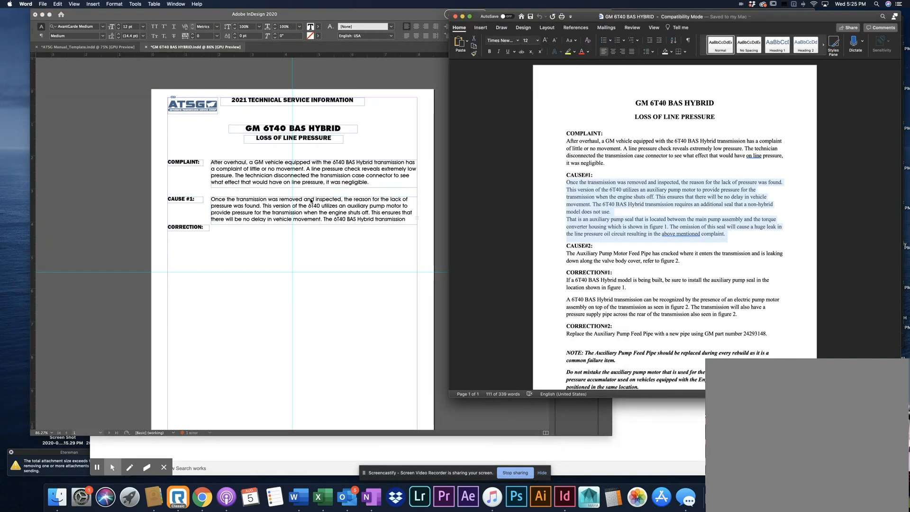
pyautogui.click(59, 78)
pyautogui.click(14, 54)
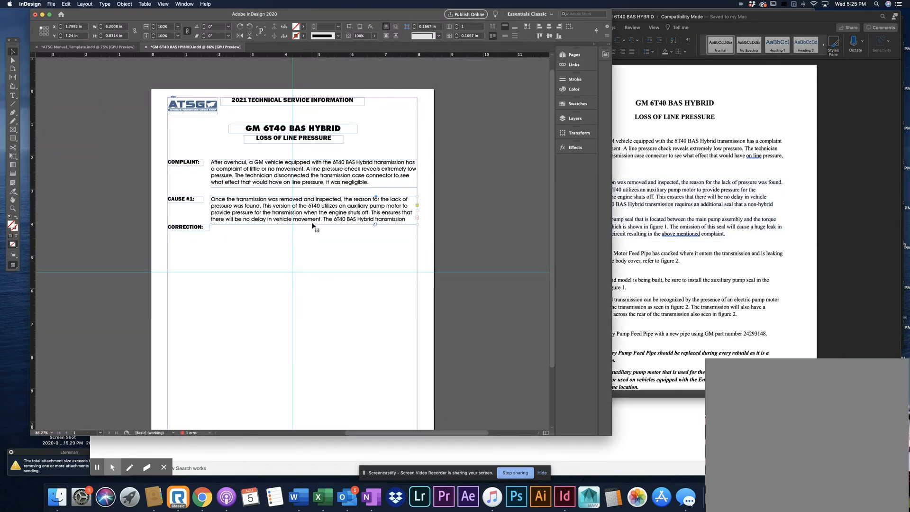
pyautogui.moveTo(313, 224); pyautogui.dragTo(314, 269)
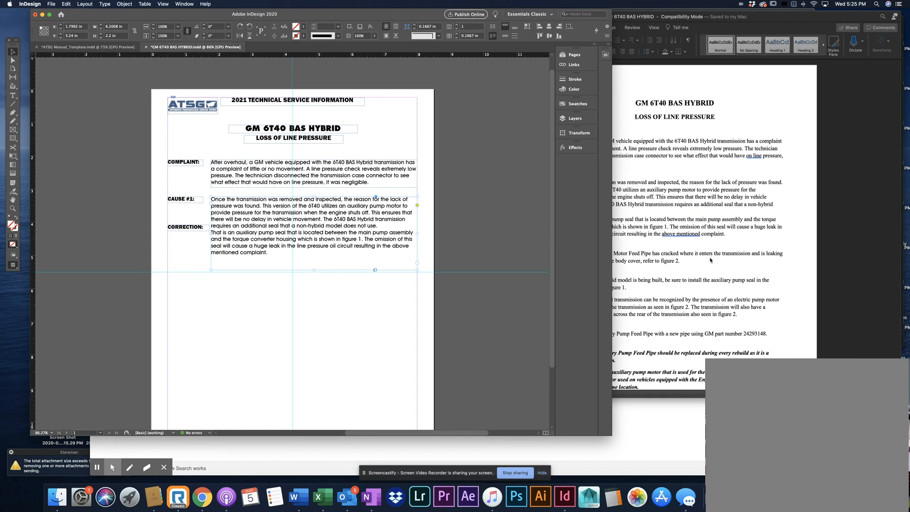
pyautogui.click(318, 289)
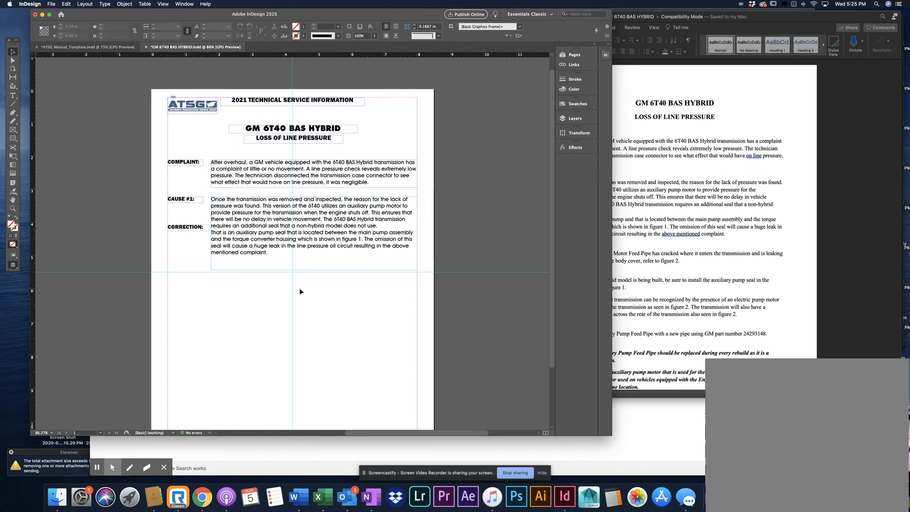
# Move the CORRECTION heading straight down the page, well below the CAUSE #1 text, leaving room for another cause section
pyautogui.click(189, 230)
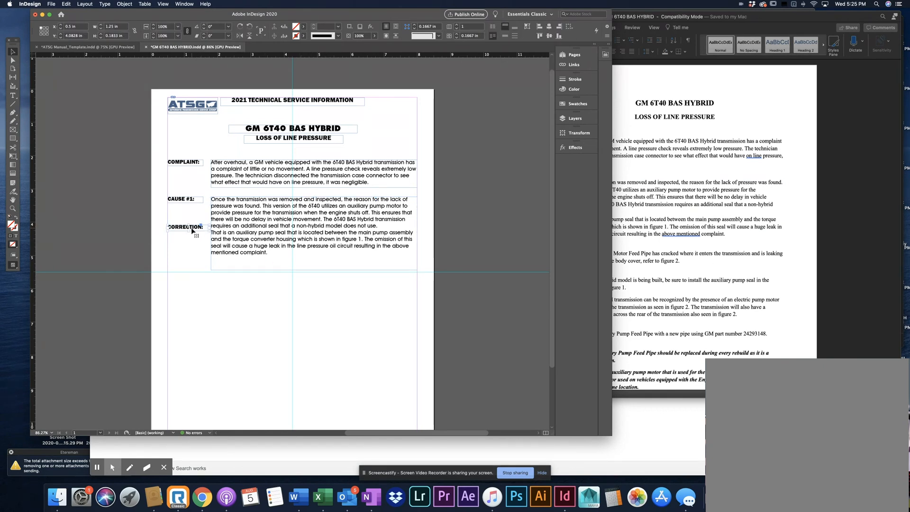
pyautogui.moveTo(190, 230); pyautogui.dragTo(189, 291)
pyautogui.click(242, 294)
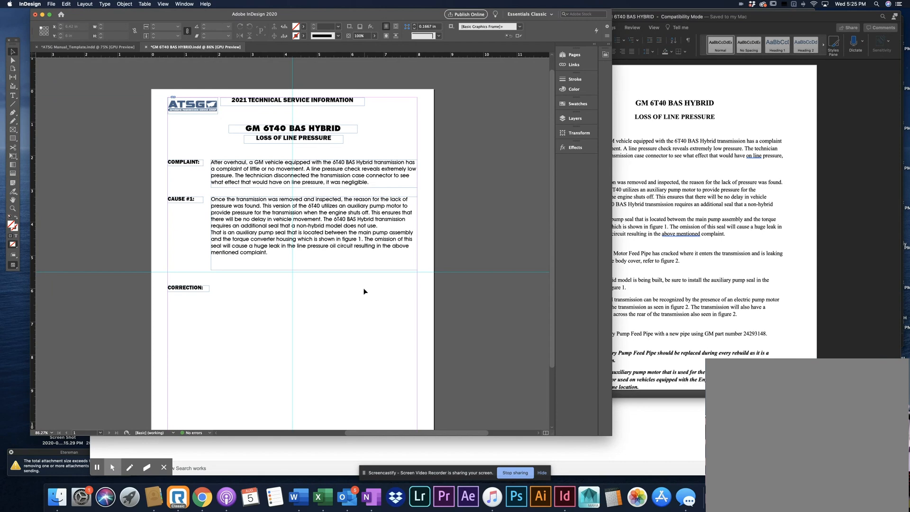
pyautogui.click(193, 288)
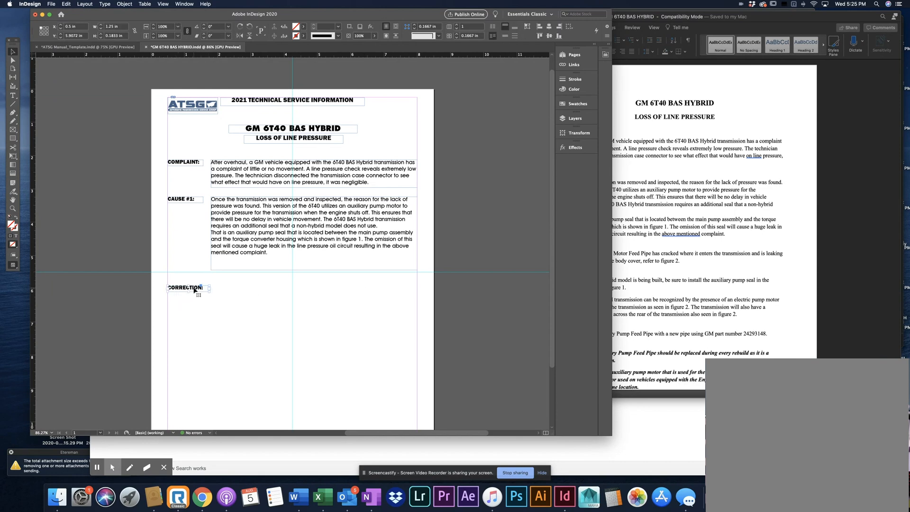
pyautogui.moveTo(193, 290); pyautogui.dragTo(194, 350)
pyautogui.click(218, 319)
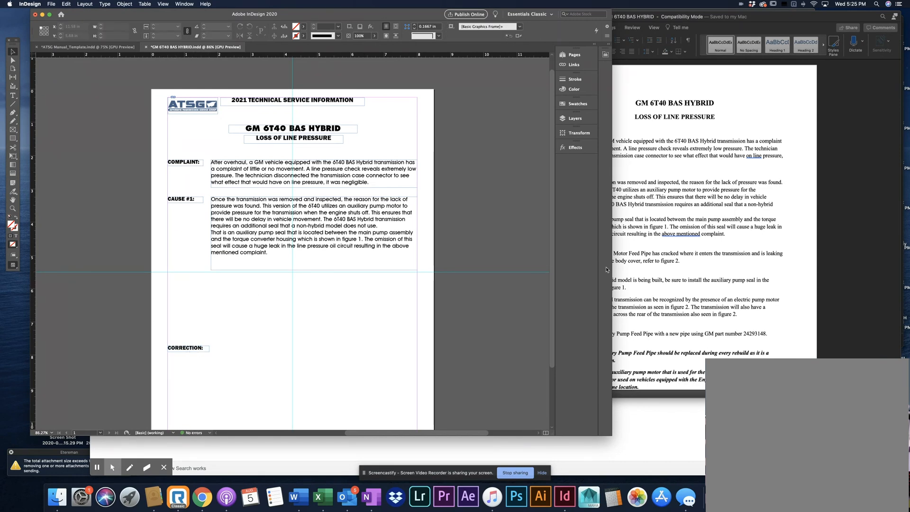
# Check the CAUSE#2 heading in Word, and place a copy of InDesign's CAUSE #1 heading between the cause text and CORRECTION
pyautogui.click(606, 269)
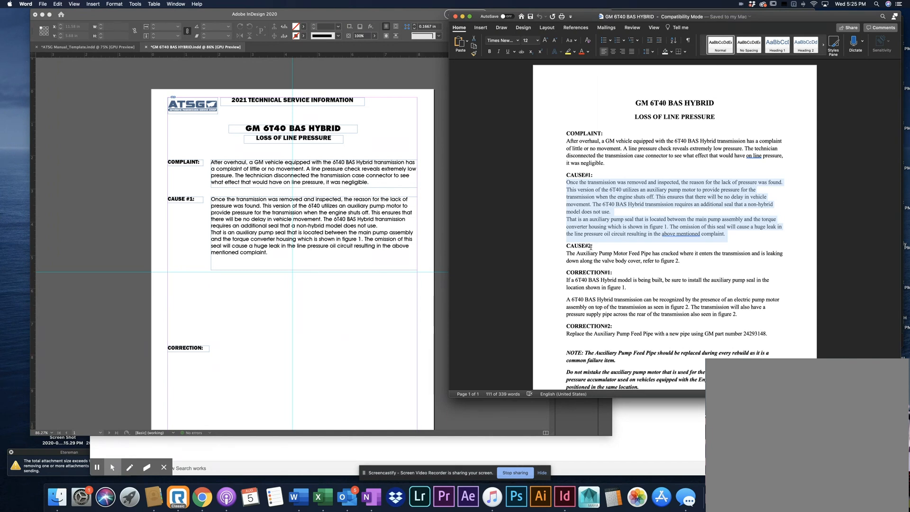
pyautogui.click(271, 332)
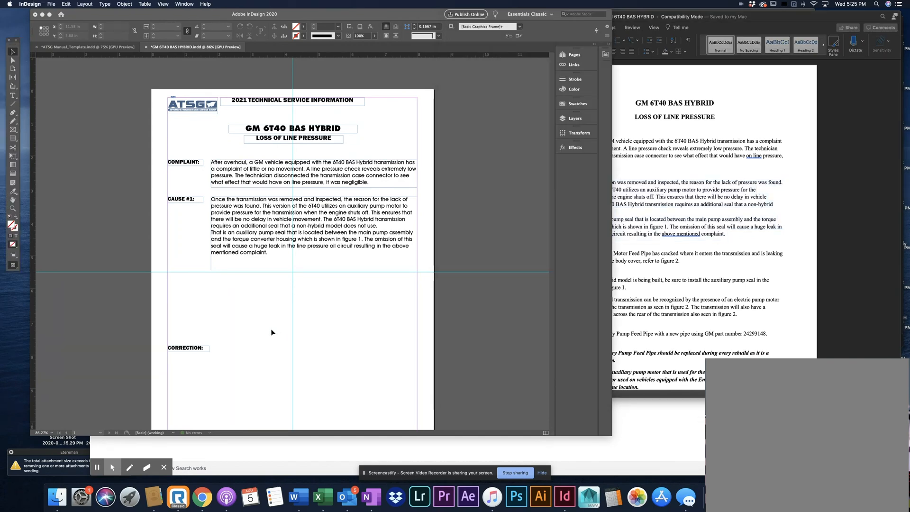
pyautogui.click(190, 200)
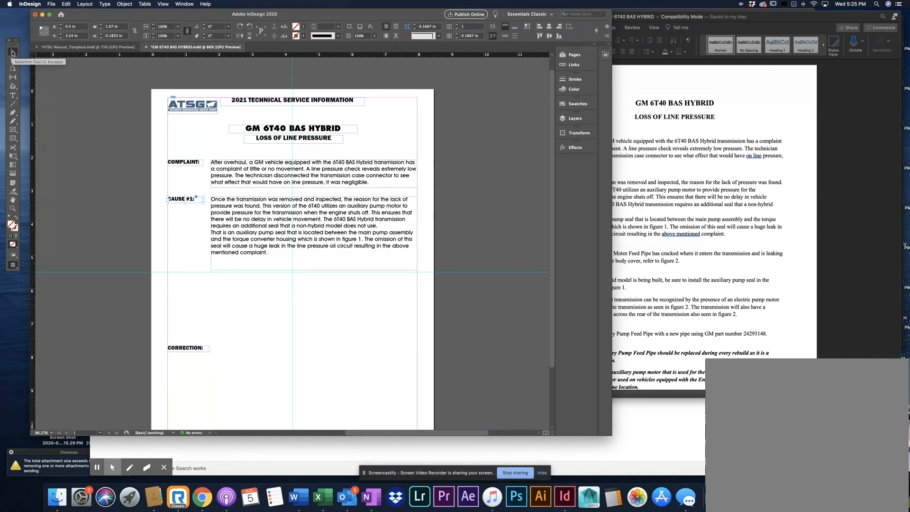
pyautogui.doubleClick(13, 52)
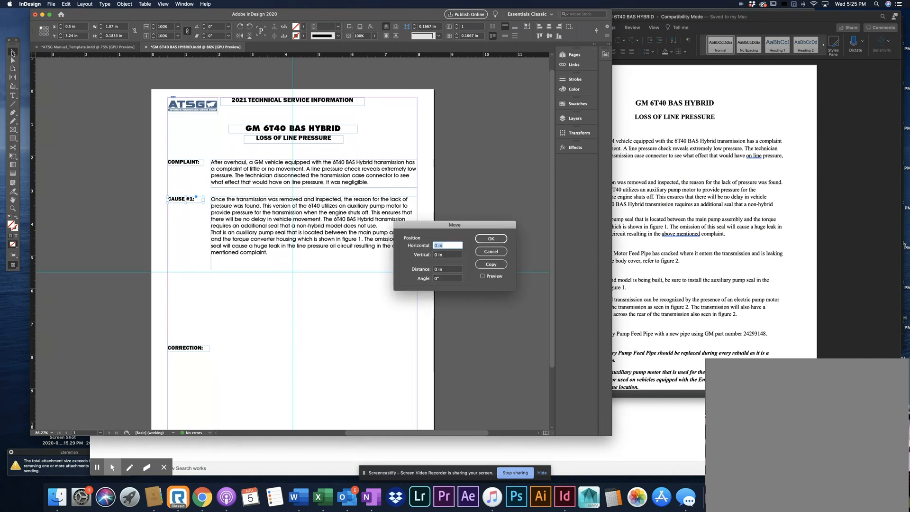
pyautogui.click(498, 263)
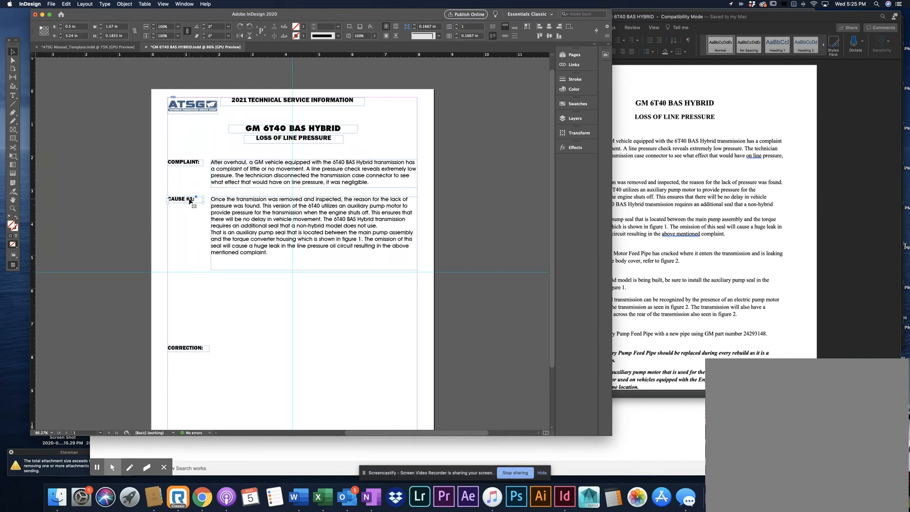
pyautogui.moveTo(189, 201); pyautogui.dragTo(186, 294)
pyautogui.click(231, 312)
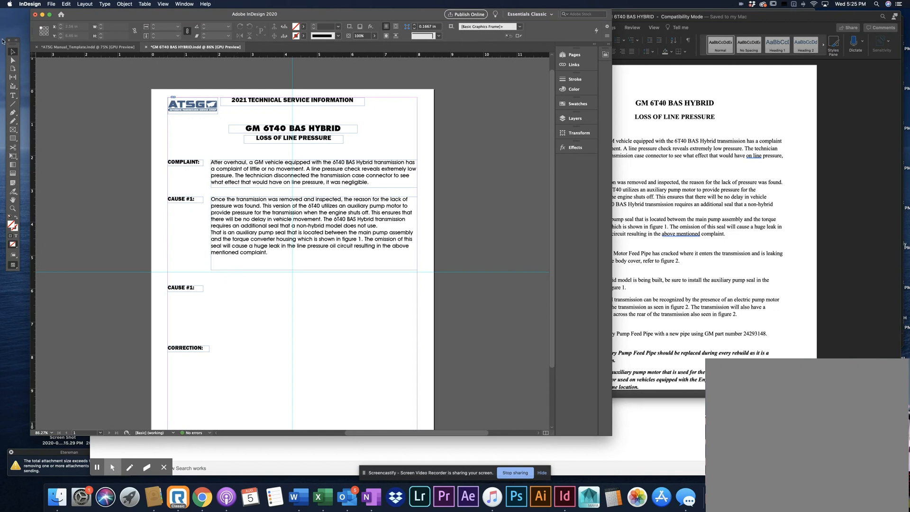
# Change the number in the copied cause heading to 2 so it reads CAUSE #2:
pyautogui.click(12, 96)
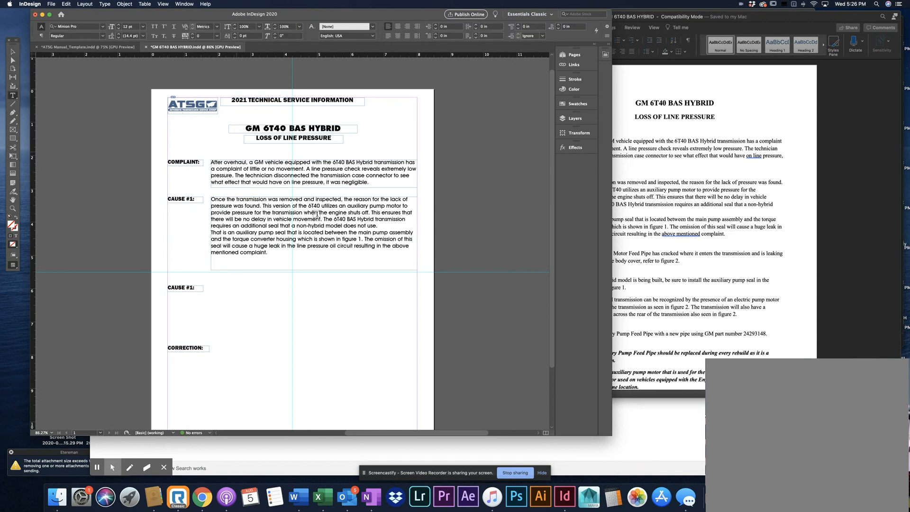
pyautogui.click(192, 286)
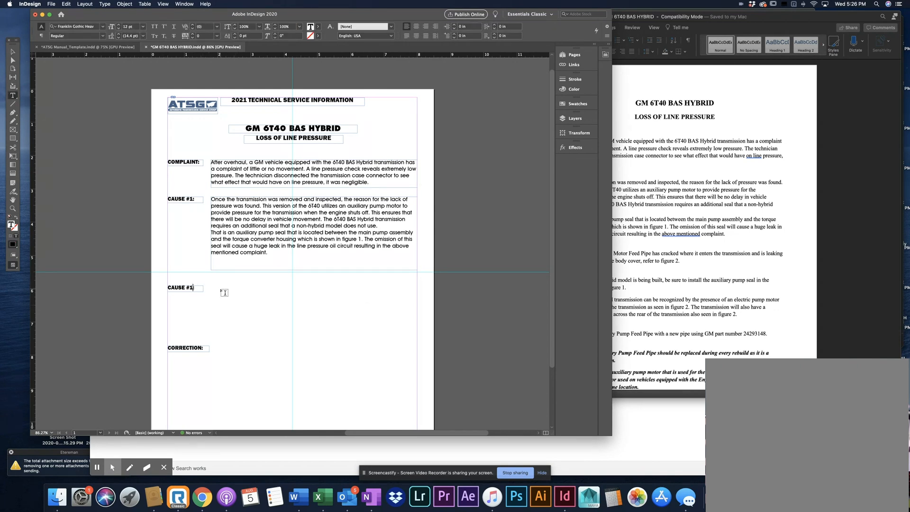
pyautogui.press('BackSpace')
pyautogui.write('2')
pyautogui.click(13, 52)
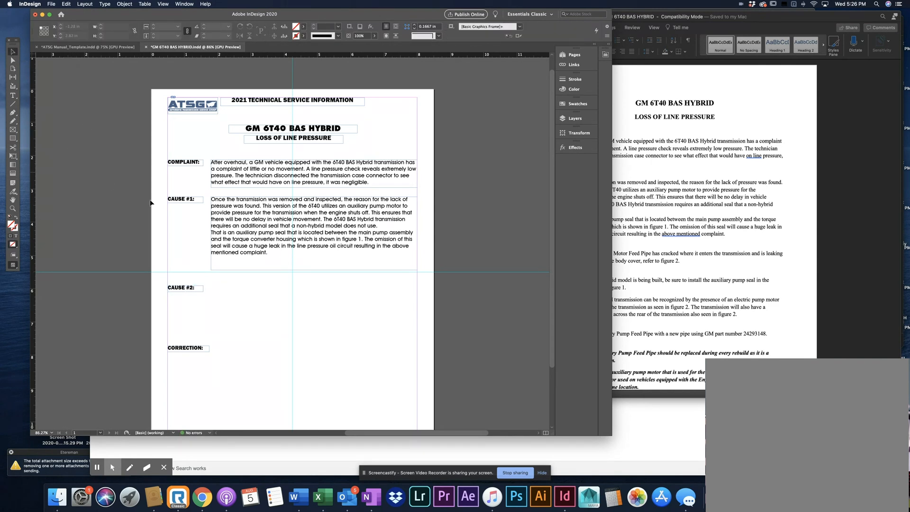
# Duplicate the CAUSE #1 text frame beside the CAUSE #2 heading, and copy the CAUSE#2 paragraph from Word
pyautogui.click(271, 231)
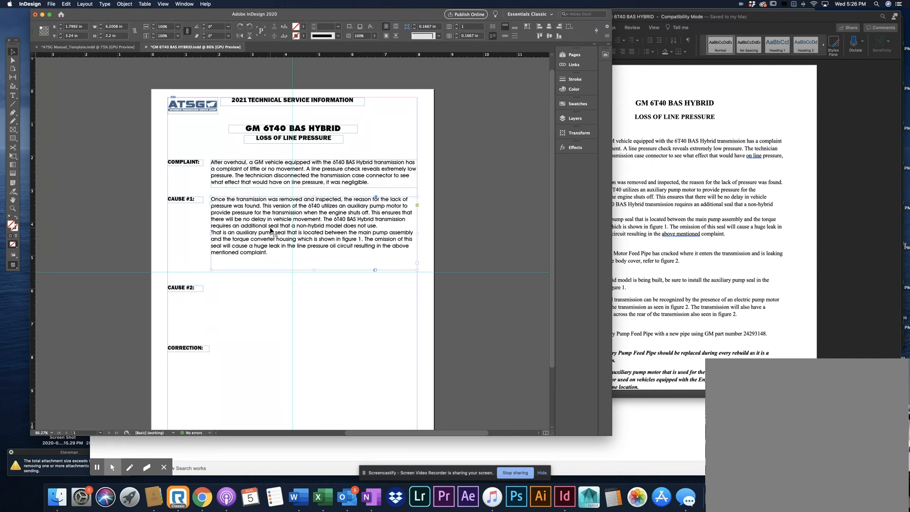
pyautogui.moveTo(271, 231); pyautogui.dragTo(243, 308)
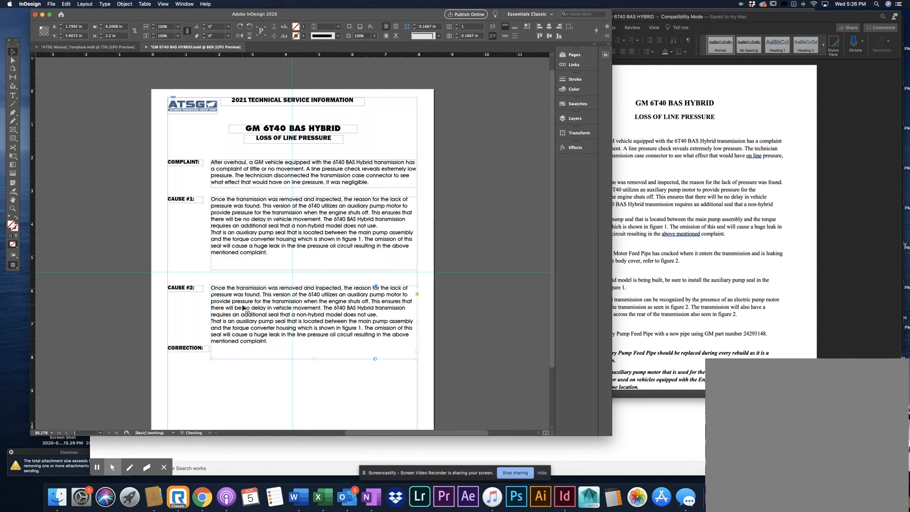
pyautogui.click(674, 282)
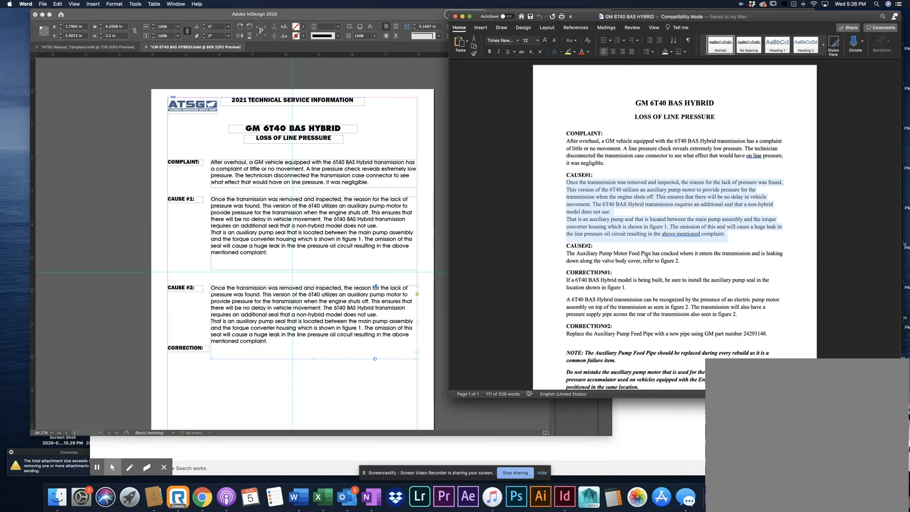
pyautogui.moveTo(684, 261); pyautogui.dragTo(571, 257)
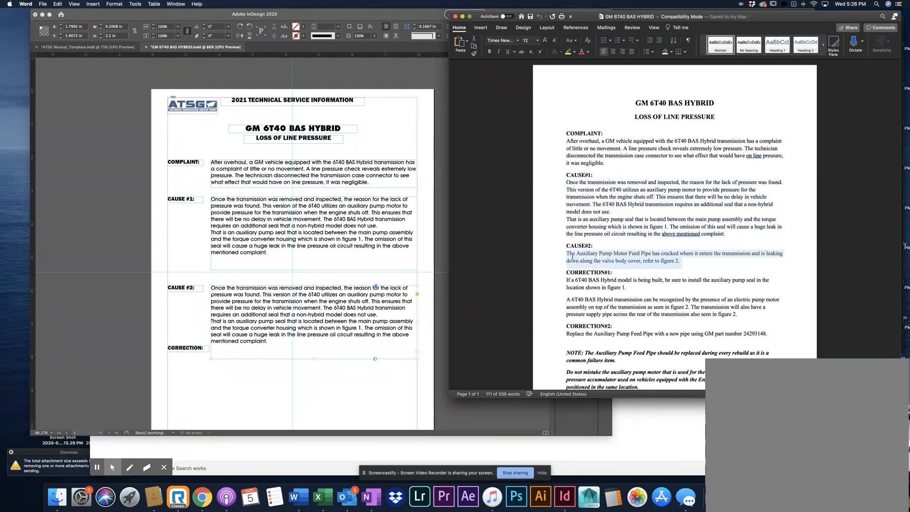
pyautogui.press('super+c')
pyautogui.click(298, 311)
# Replace all the text in the frame beside CAUSE #2 with the copied Auxiliary Pump Motor Feed Pipe paragraph
pyautogui.click(13, 95)
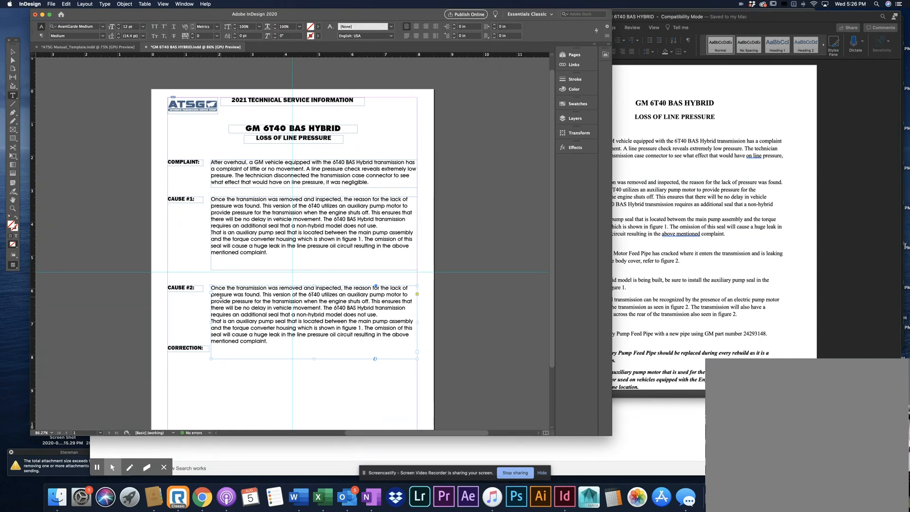
pyautogui.click(220, 296)
pyautogui.press('super+a')
pyautogui.press('super+v')
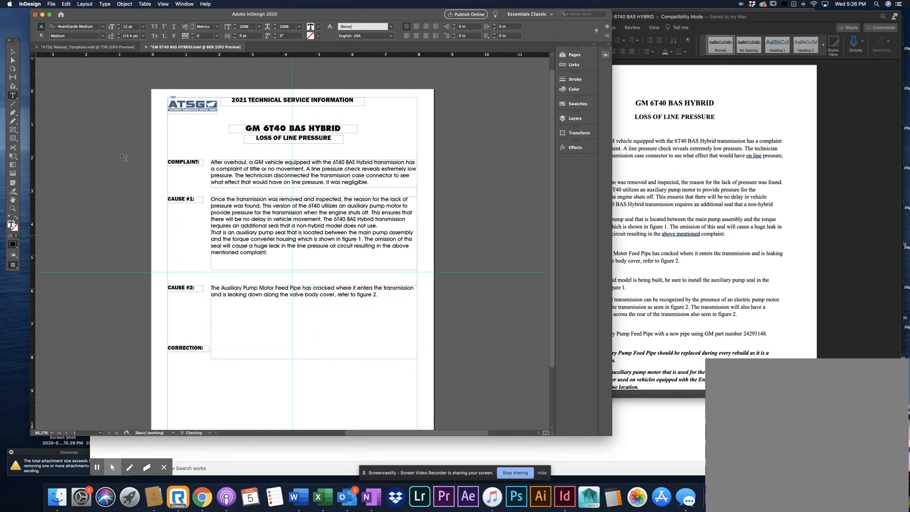
# Shorten the CAUSE #2 text frame to a height of 0.5 in
pyautogui.click(13, 51)
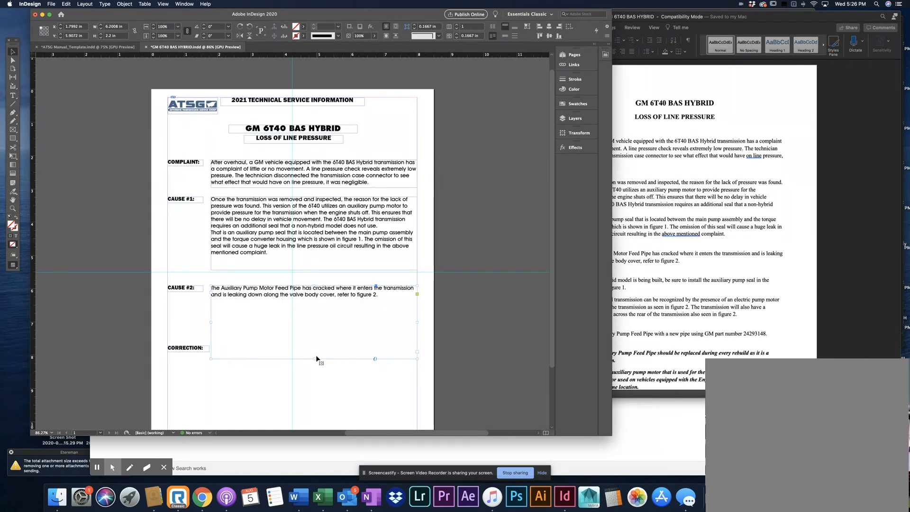
pyautogui.moveTo(316, 358); pyautogui.dragTo(316, 307)
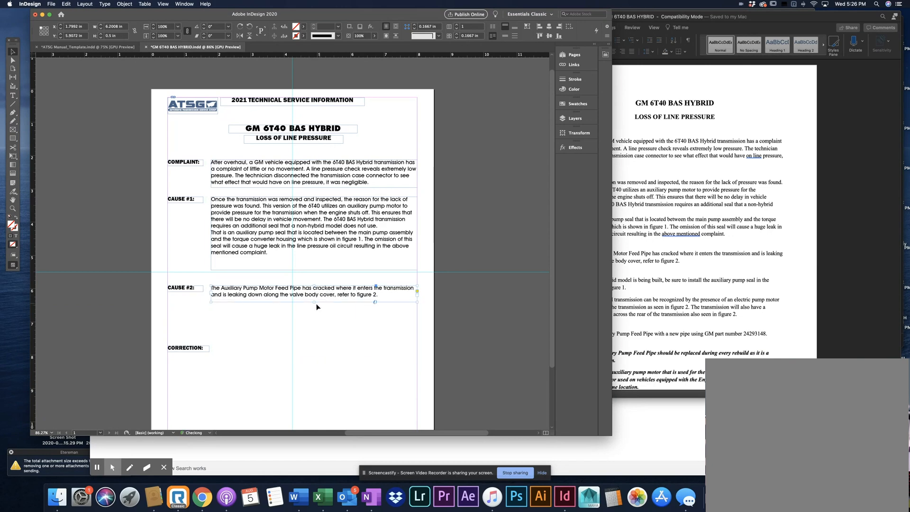
pyautogui.click(171, 314)
# Change the CORRECTION heading text on the InDesign page to CORRECTION #1:
pyautogui.click(649, 279)
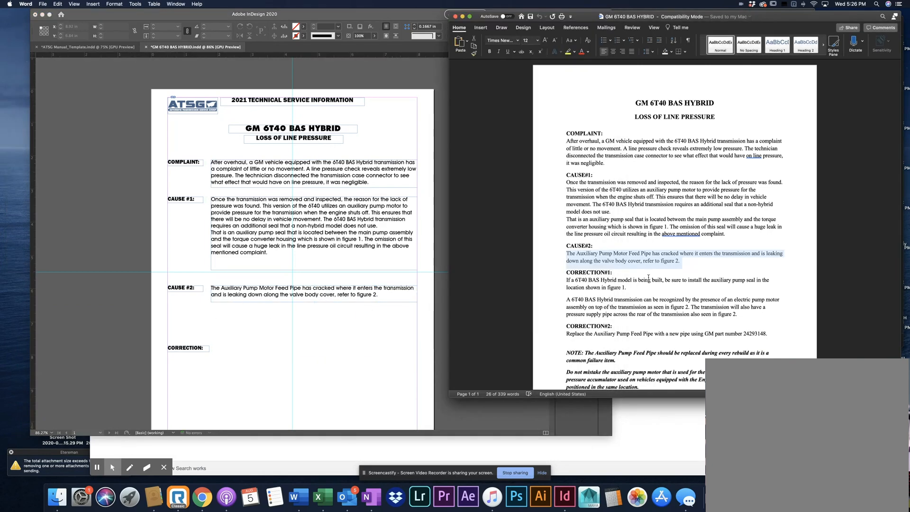
pyautogui.click(65, 63)
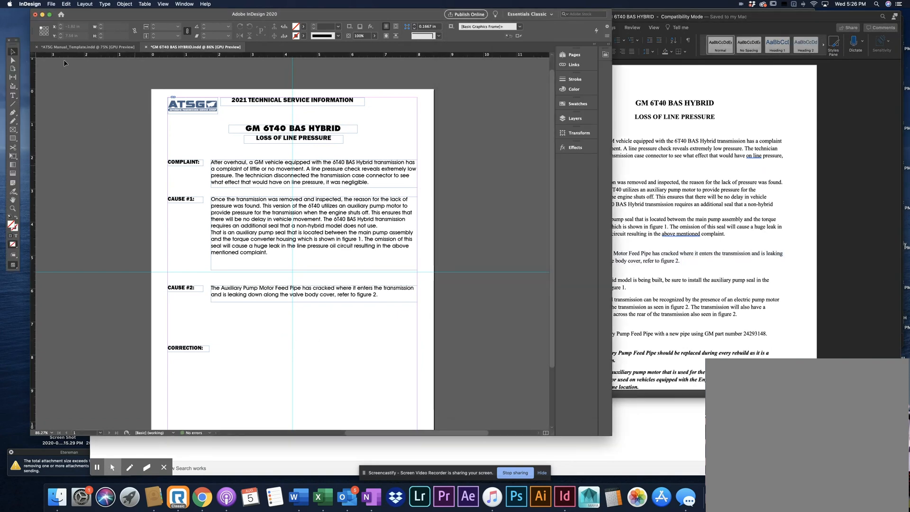
pyautogui.click(13, 95)
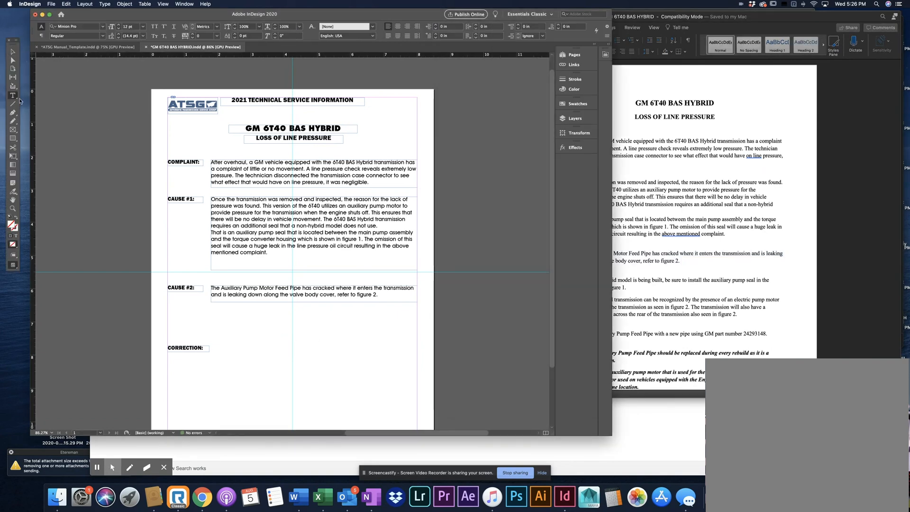
pyautogui.click(202, 348)
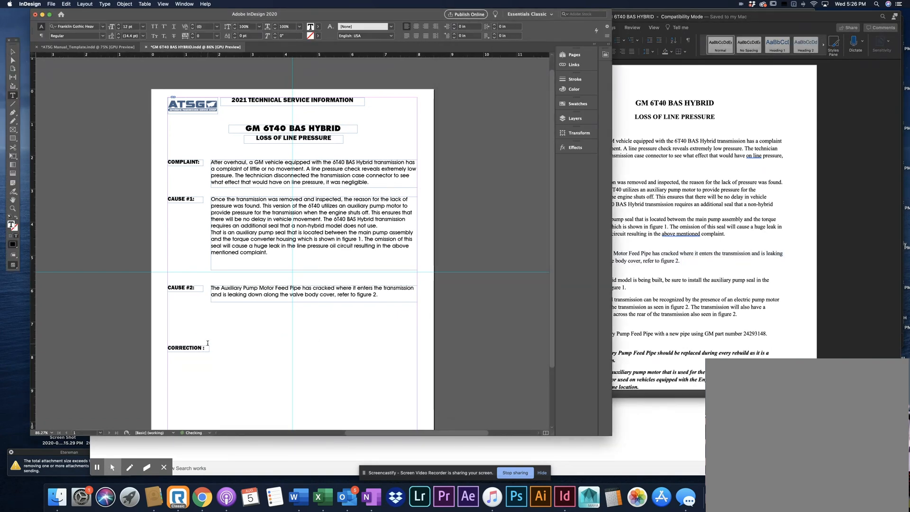
pyautogui.press('BackSpace')
pyautogui.press('BackSpace')
pyautogui.press('BackSpace')
pyautogui.press('Escape')
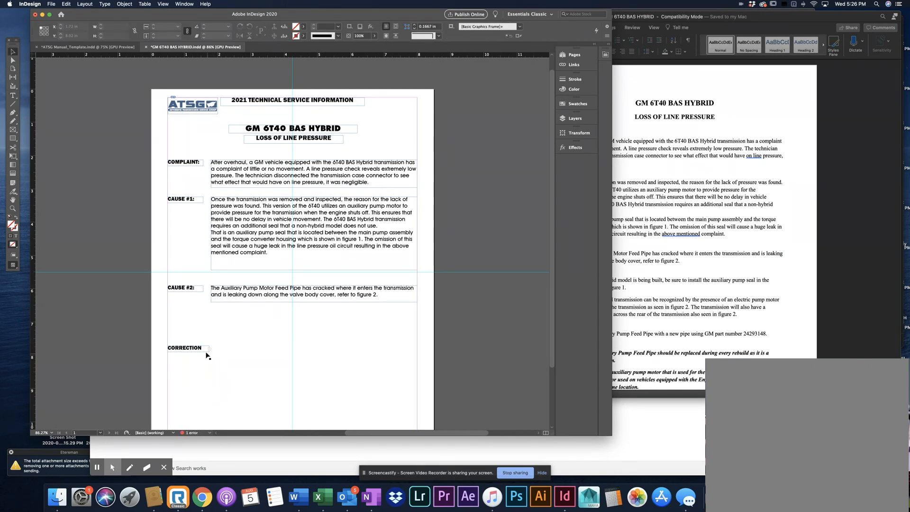
# Widen the CORRECTION #1 heading frame to about 1.36 in so the whole heading fits
pyautogui.moveTo(209, 351); pyautogui.dragTo(221, 351)
pyautogui.click(225, 360)
pyautogui.click(218, 349)
pyautogui.moveTo(220, 352); pyautogui.dragTo(213, 353)
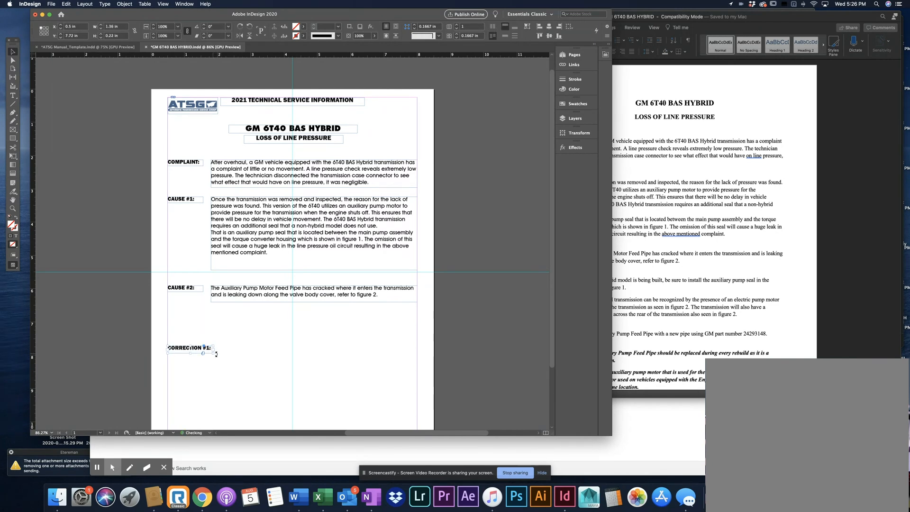
pyautogui.click(241, 356)
# Duplicate the CAUSE #1 body text frame and place the copy beside the CORRECTION #1 heading
pyautogui.click(656, 305)
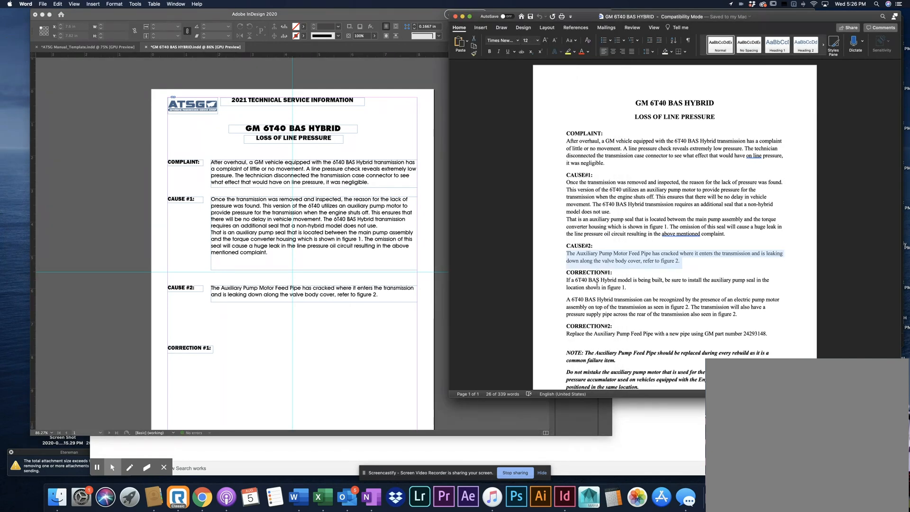
pyautogui.click(467, 310)
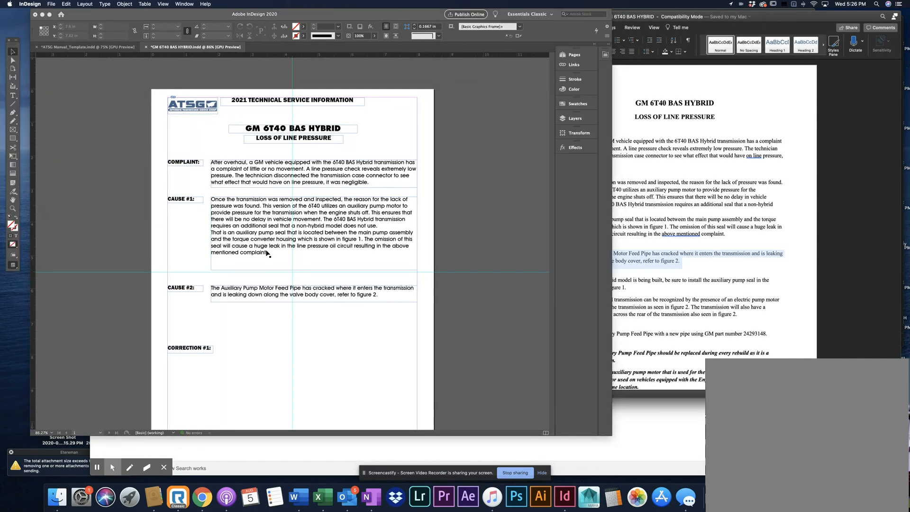
pyautogui.click(263, 243)
pyautogui.moveTo(264, 244); pyautogui.dragTo(249, 354)
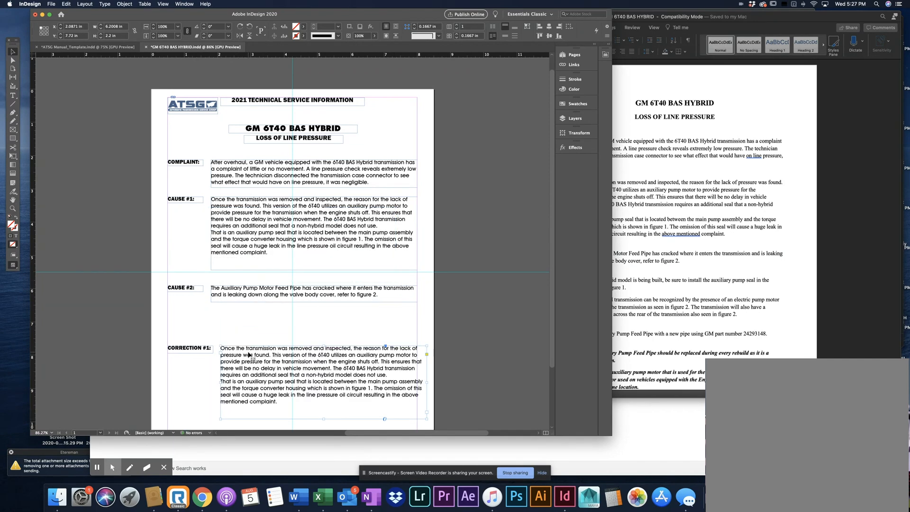
# Replace all the text in the frame beside CORRECTION #1 with the two CORRECTION#1 paragraphs from Word
pyautogui.click(677, 308)
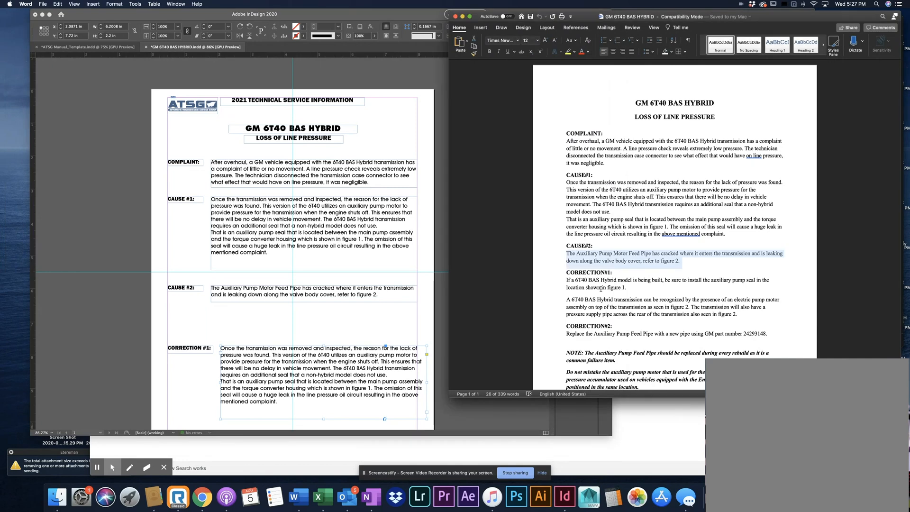
pyautogui.moveTo(565, 280); pyautogui.dragTo(736, 314)
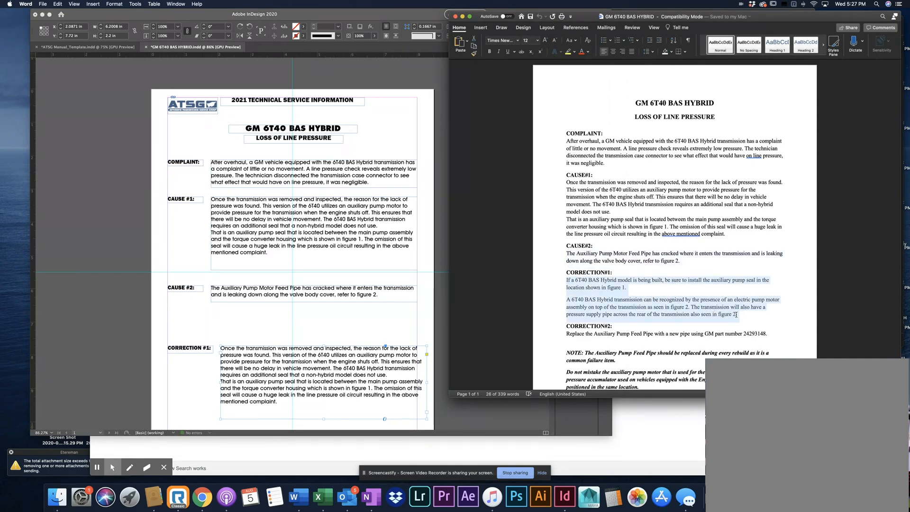
pyautogui.click(312, 372)
pyautogui.click(12, 95)
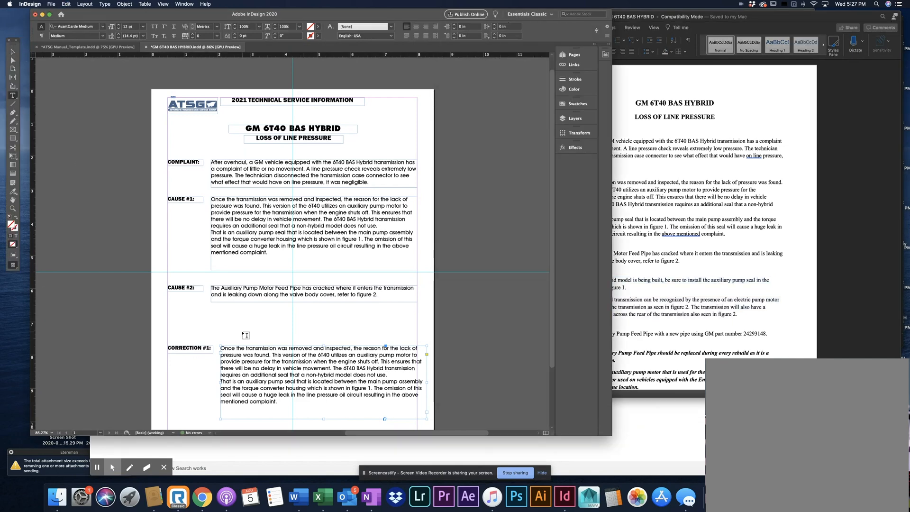
pyautogui.click(255, 368)
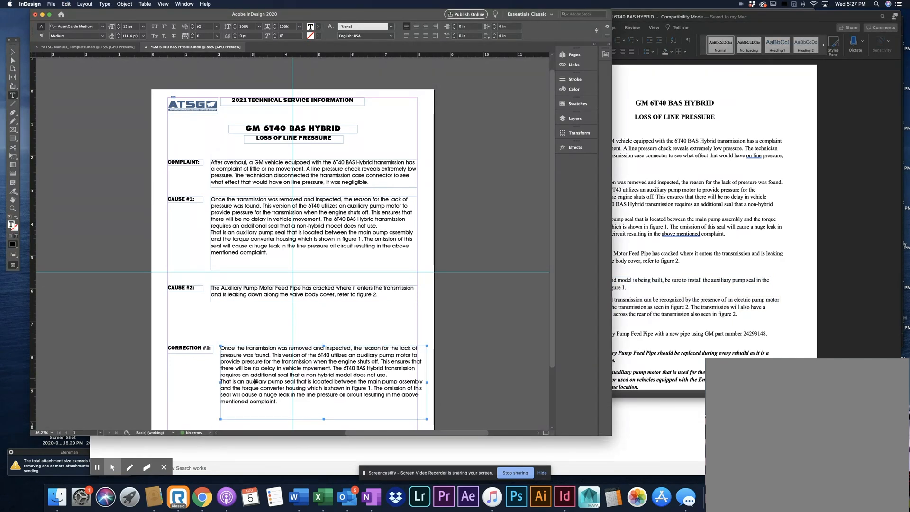
pyautogui.press('super+a')
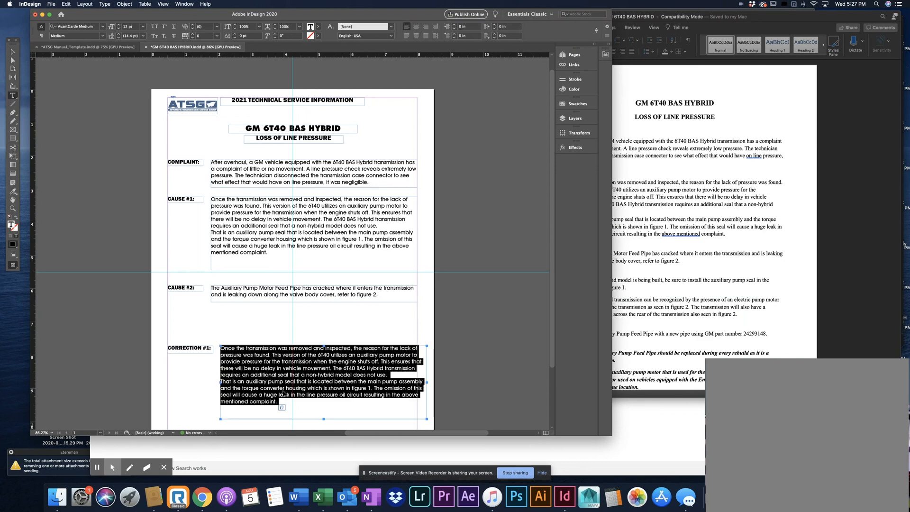
pyautogui.press('super+v')
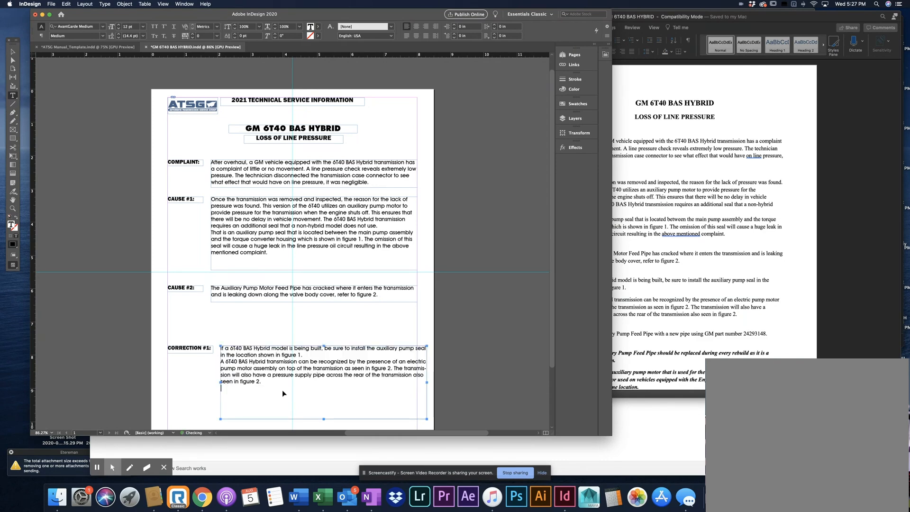
# Shorten the CORRECTION #1 text frame to 1.26 in high, and move the CAUSE #2 and CORRECTION #1 sections up to close the gaps
pyautogui.click(11, 52)
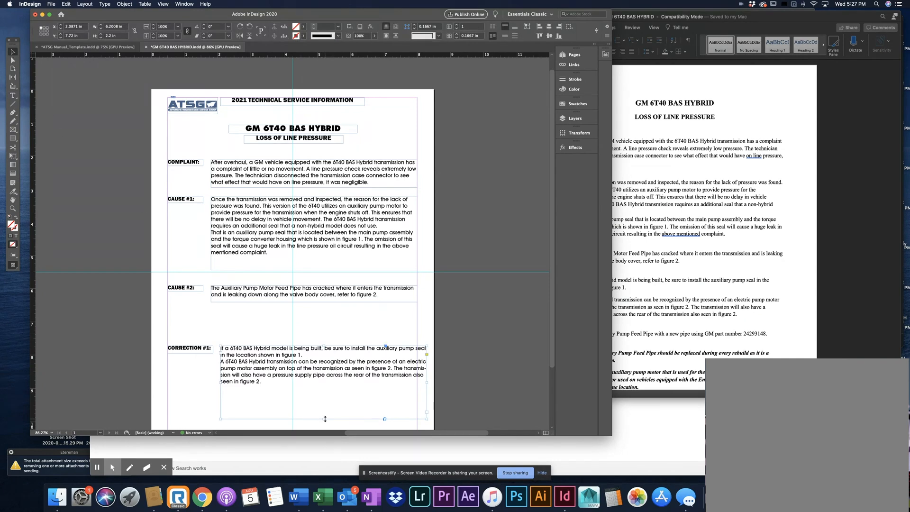
pyautogui.moveTo(324, 418); pyautogui.dragTo(332, 387)
pyautogui.moveTo(185, 385); pyautogui.dragTo(243, 318)
pyautogui.moveTo(172, 368); pyautogui.dragTo(237, 286)
pyautogui.click(249, 443)
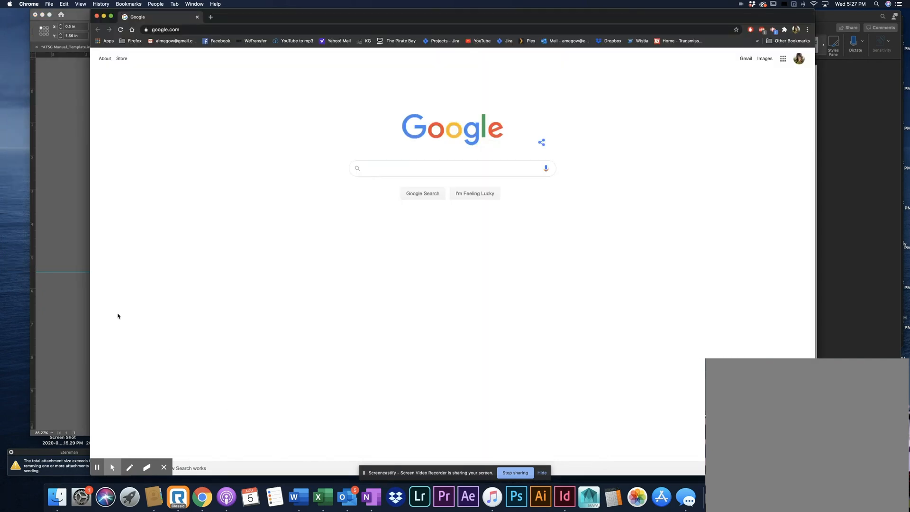
pyautogui.click(63, 167)
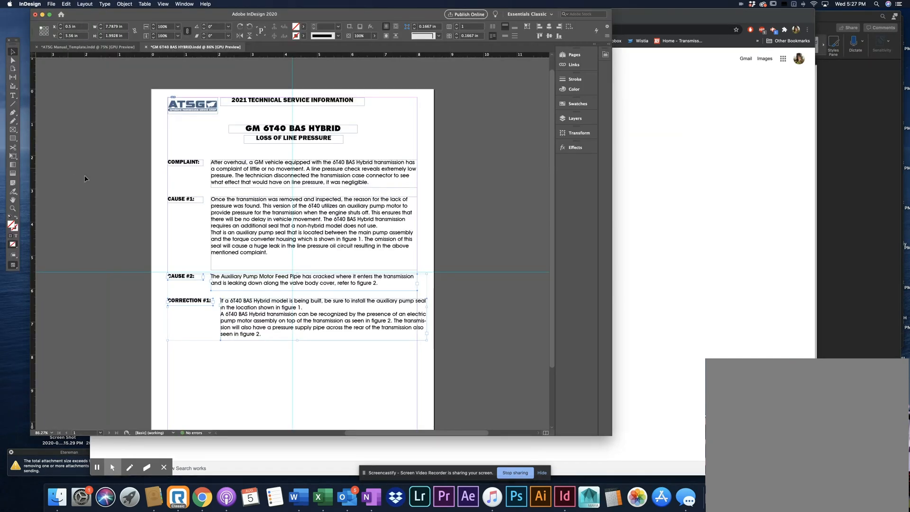
pyautogui.click(823, 311)
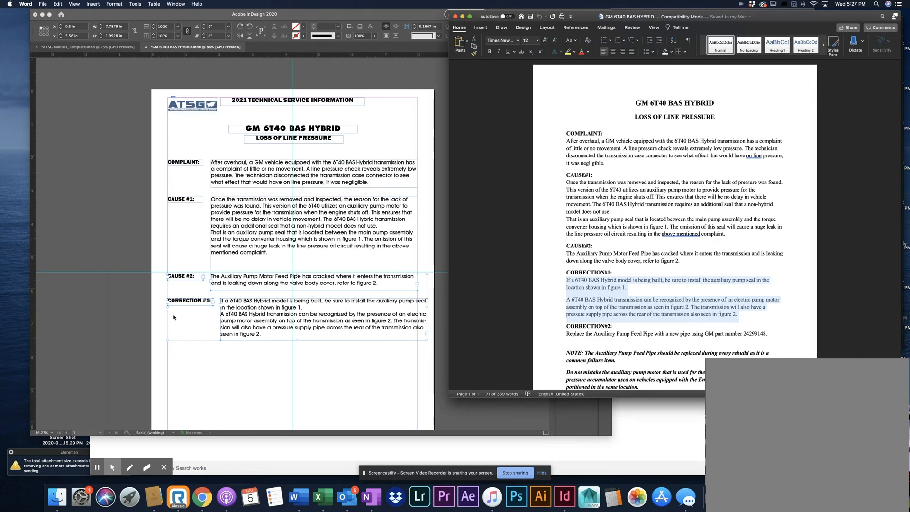
pyautogui.click(197, 357)
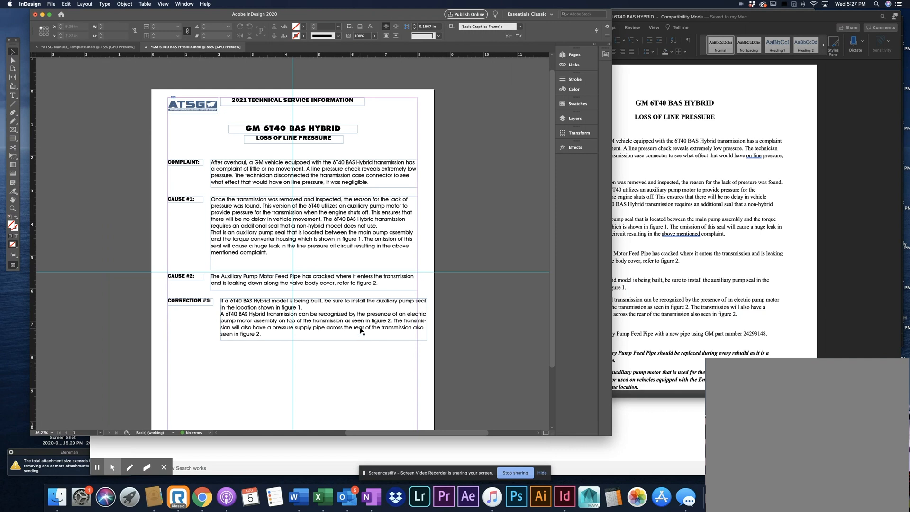
# Narrow the CORRECTION #1 text frame to about 5.91 in so its right edge meets the page margin
pyautogui.click(426, 327)
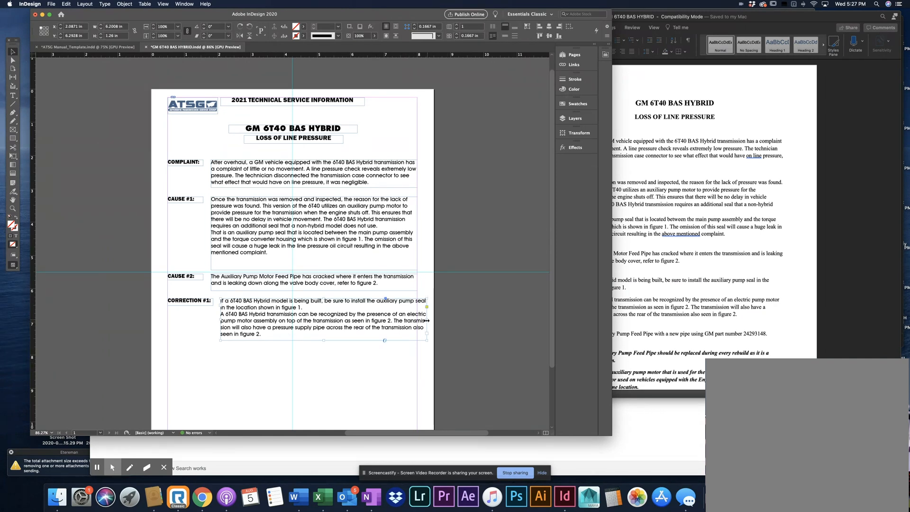
pyautogui.moveTo(426, 320); pyautogui.dragTo(417, 322)
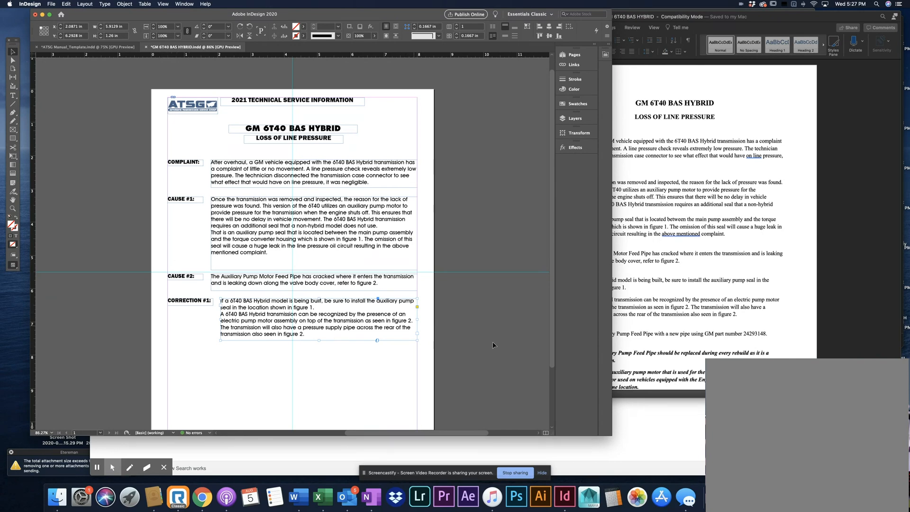
pyautogui.click(710, 333)
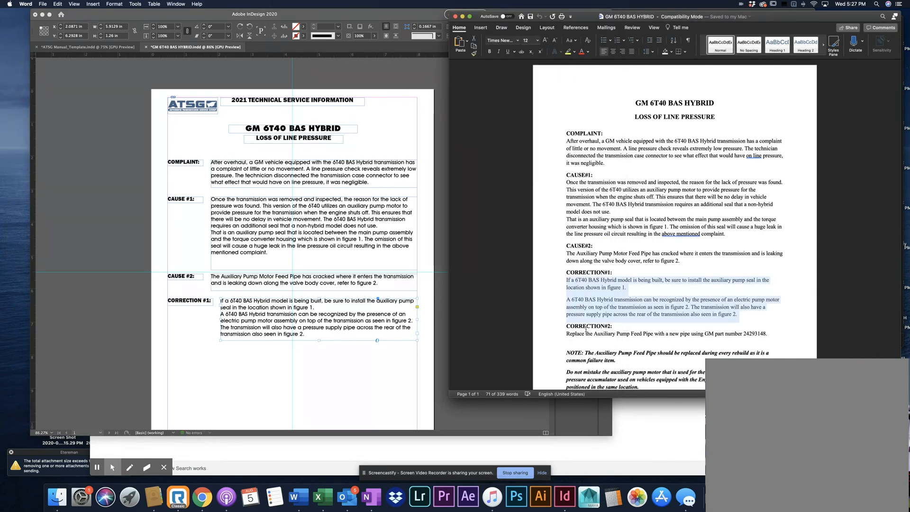
pyautogui.click(279, 399)
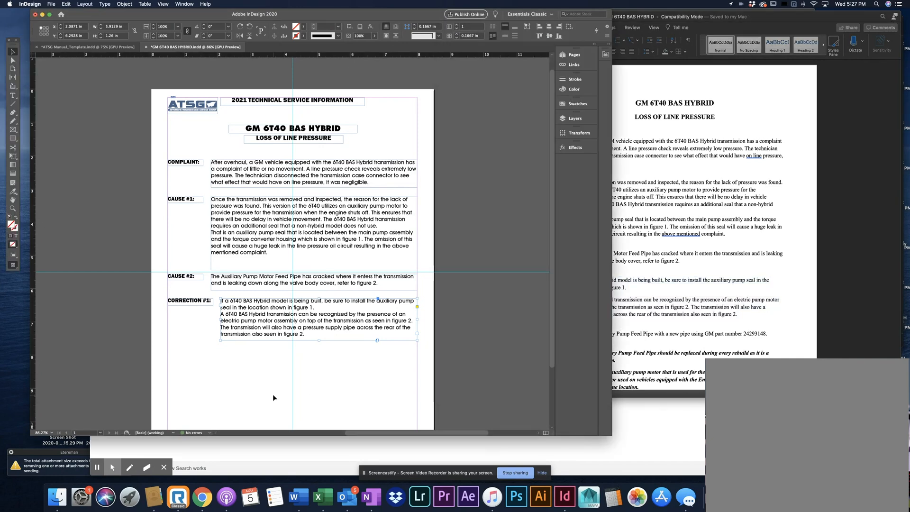
# Duplicate the CORRECTION #1 heading and its text frame directly below the original at Y 7.7856 in
pyautogui.click(201, 351)
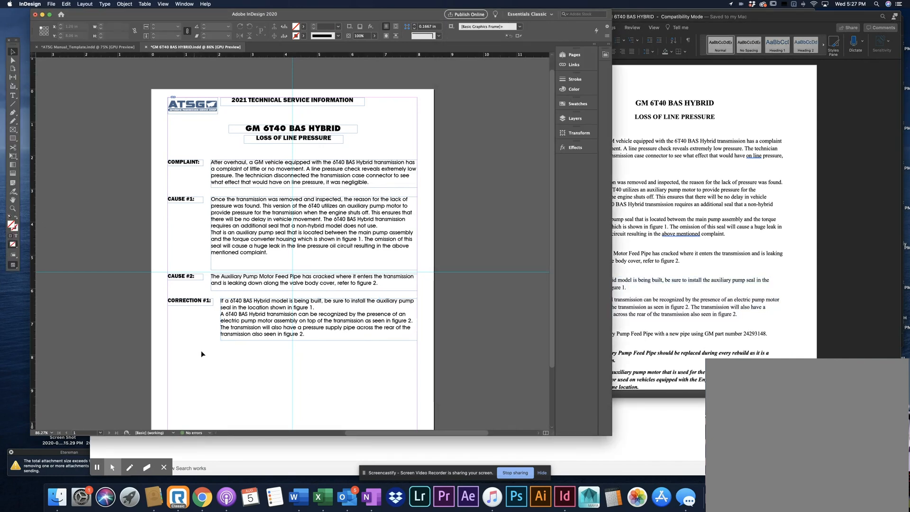
pyautogui.click(237, 323)
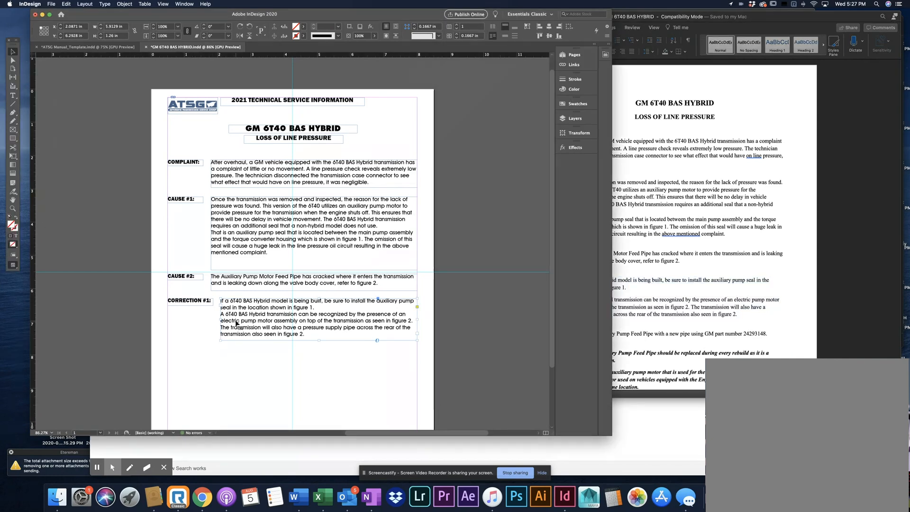
pyautogui.keyDown('shift'); pyautogui.click(195, 303); pyautogui.keyUp('shift')
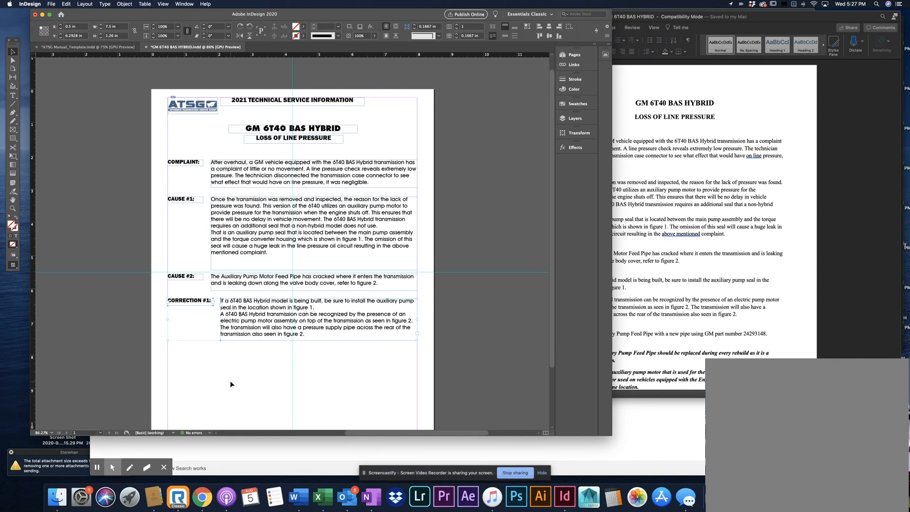
pyautogui.moveTo(231, 320); pyautogui.dragTo(231, 371)
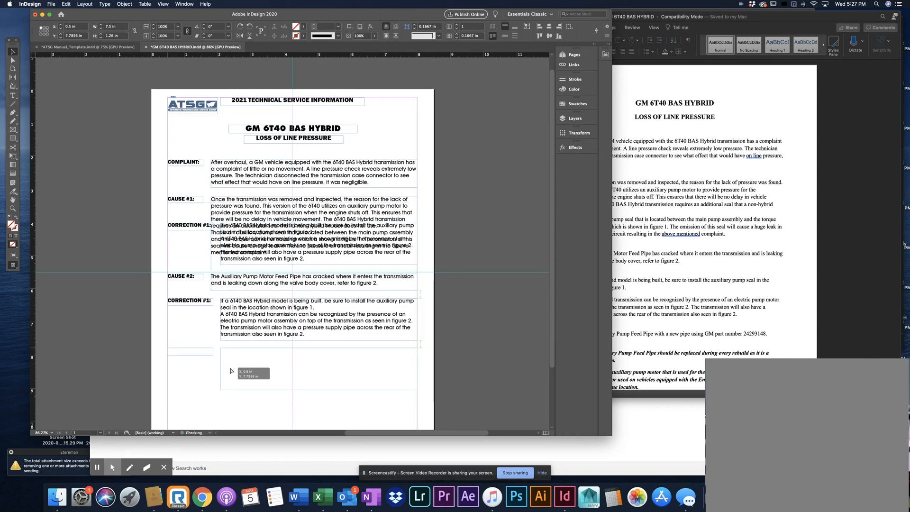
pyautogui.click(184, 376)
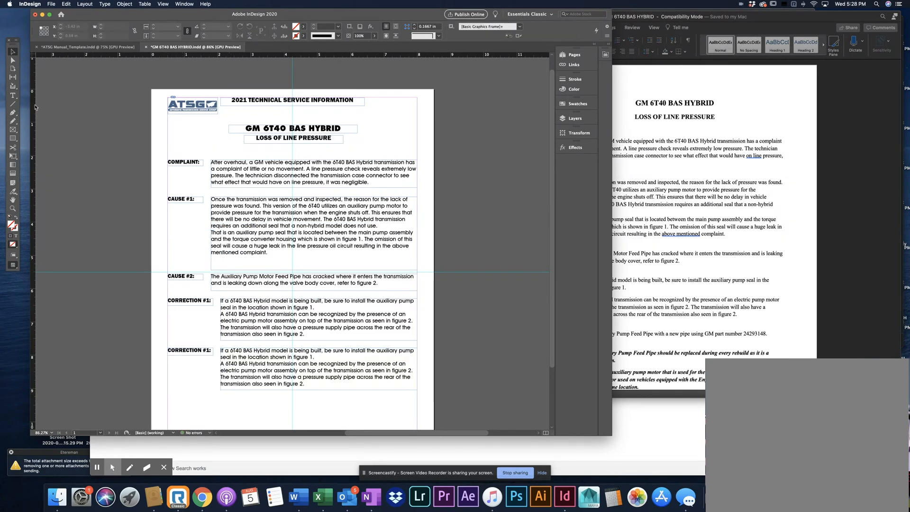
# Change the number in the copied correction heading to 2 so it reads CORRECTION #2:
pyautogui.press('t')
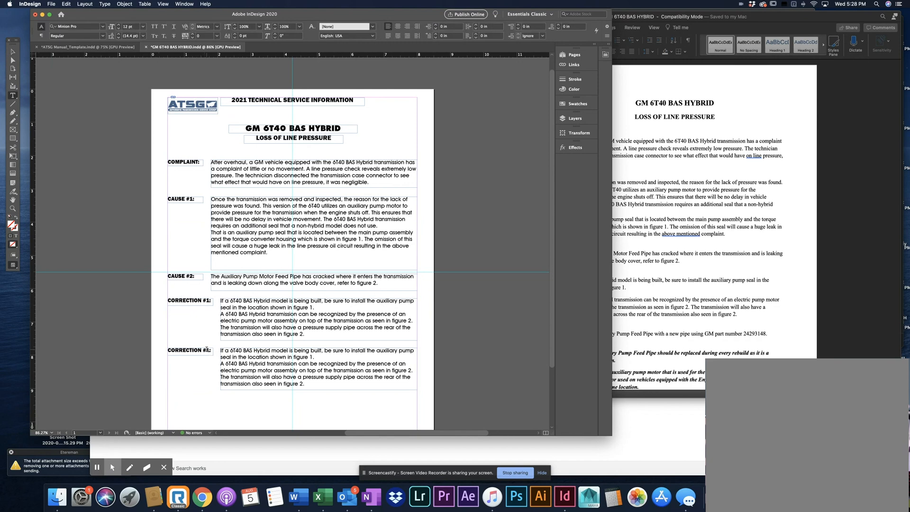
pyautogui.moveTo(209, 350); pyautogui.dragTo(207, 349)
pyautogui.write('2')
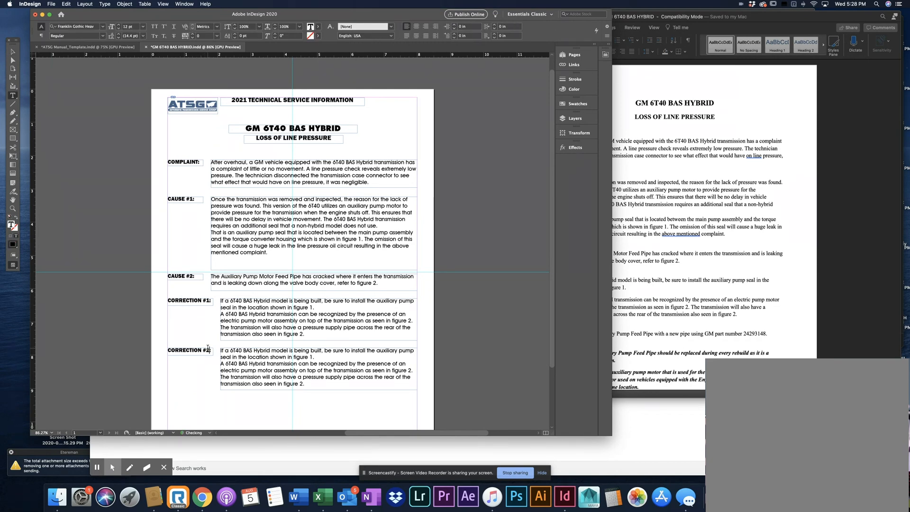
# Replace all the text in the frame beside CORRECTION #2 with the CORRECTION#2 sentence about the Auxiliary Pump Feed Pipe from Word
pyautogui.click(766, 323)
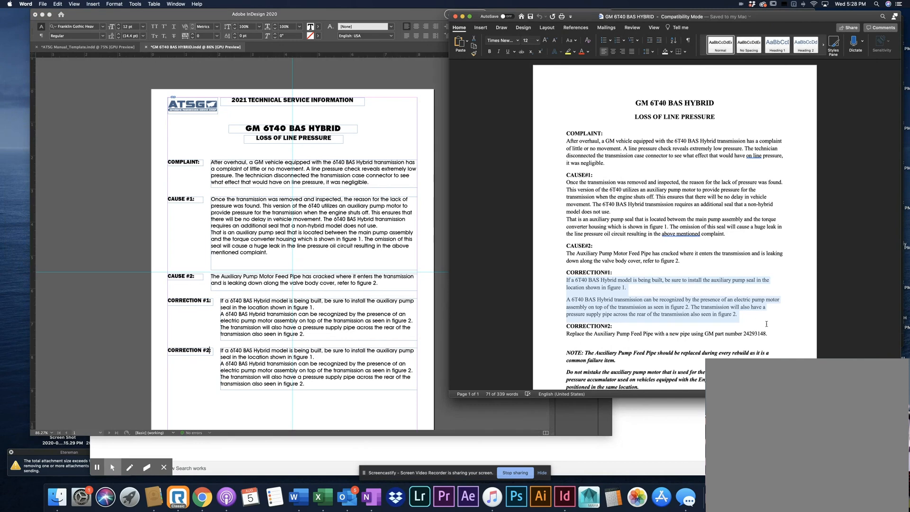
pyautogui.moveTo(767, 333); pyautogui.dragTo(573, 333)
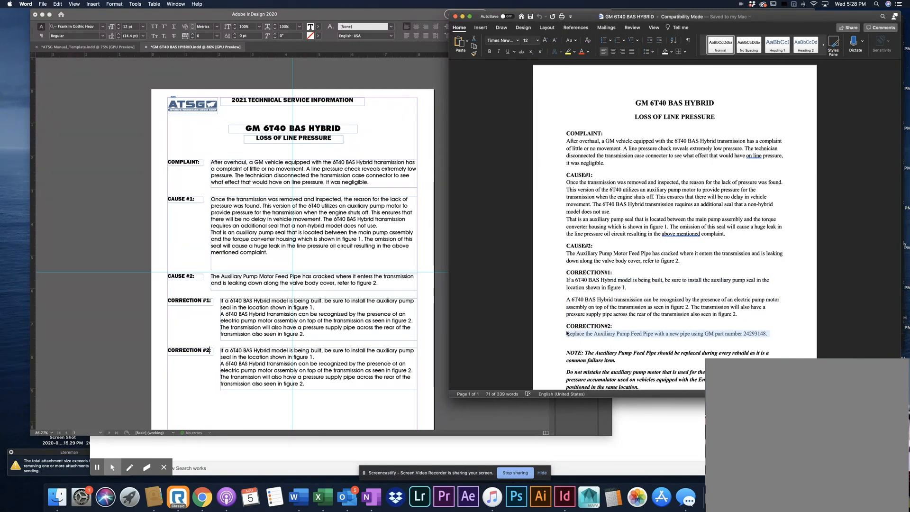
pyautogui.press('super+c')
pyautogui.click(129, 254)
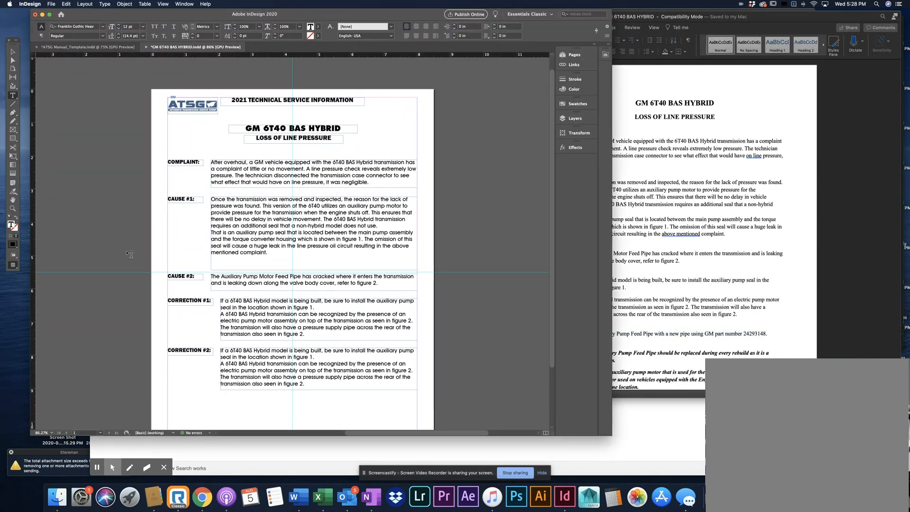
pyautogui.click(266, 373)
pyautogui.press('super+a')
pyautogui.press('super+v')
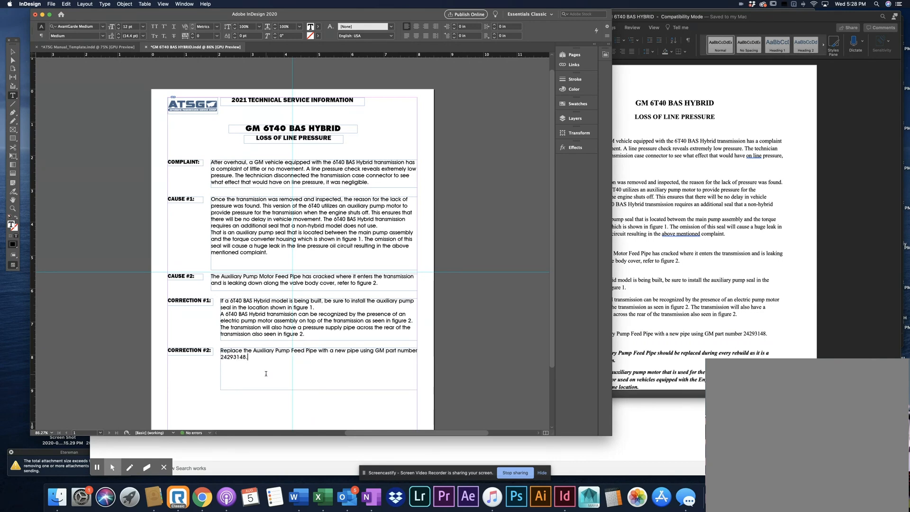
# Switch between Word and InDesign to duplicate the CAUSE #1 text frame below the CORRECTION #2 text, starting at the page's left margin
pyautogui.click(679, 378)
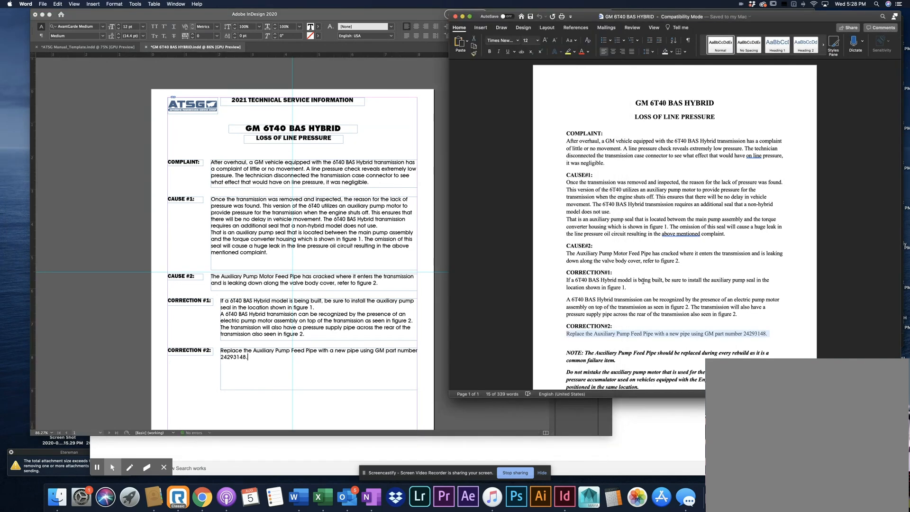
pyautogui.scroll(-2, 644, 280)
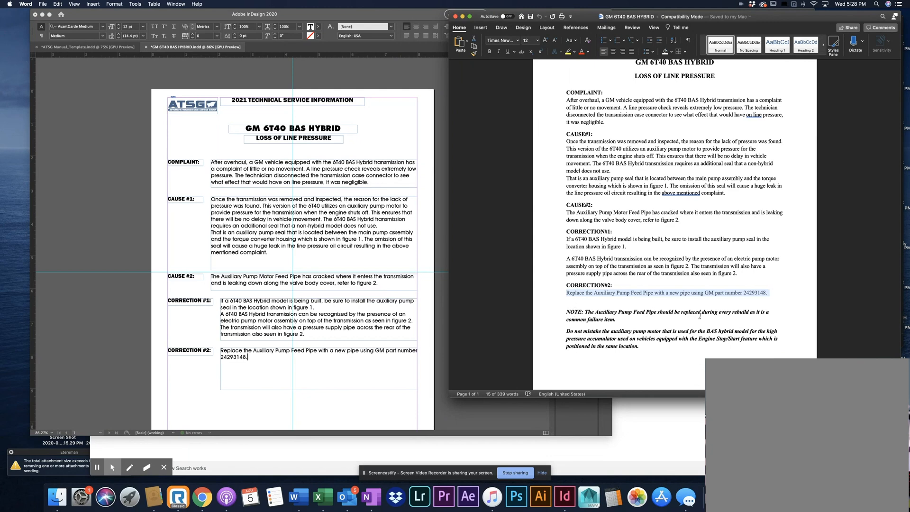
pyautogui.click(595, 311)
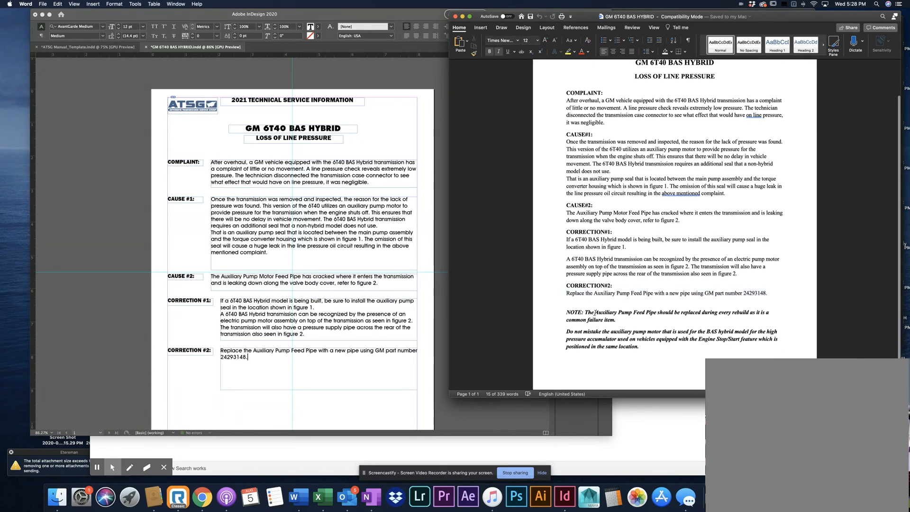
pyautogui.click(594, 285)
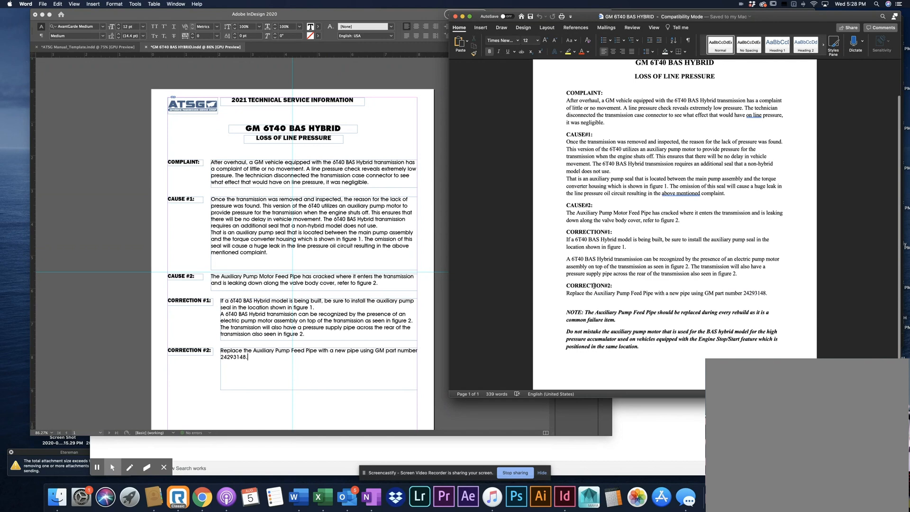
pyautogui.click(590, 320)
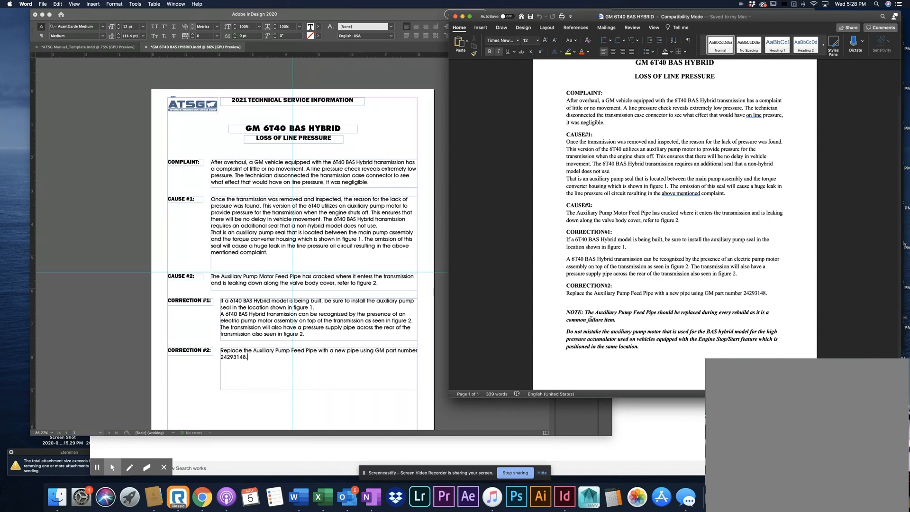
pyautogui.click(279, 213)
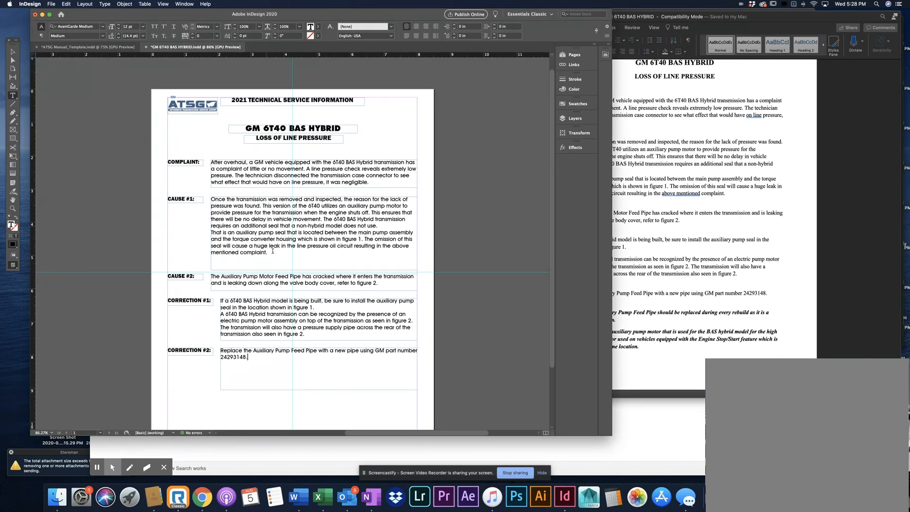
pyautogui.click(13, 51)
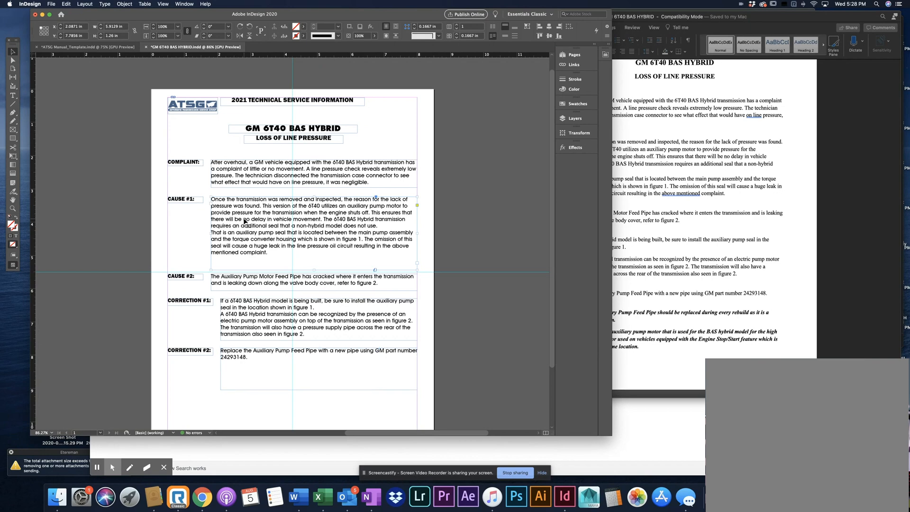
pyautogui.moveTo(244, 221); pyautogui.dragTo(218, 406)
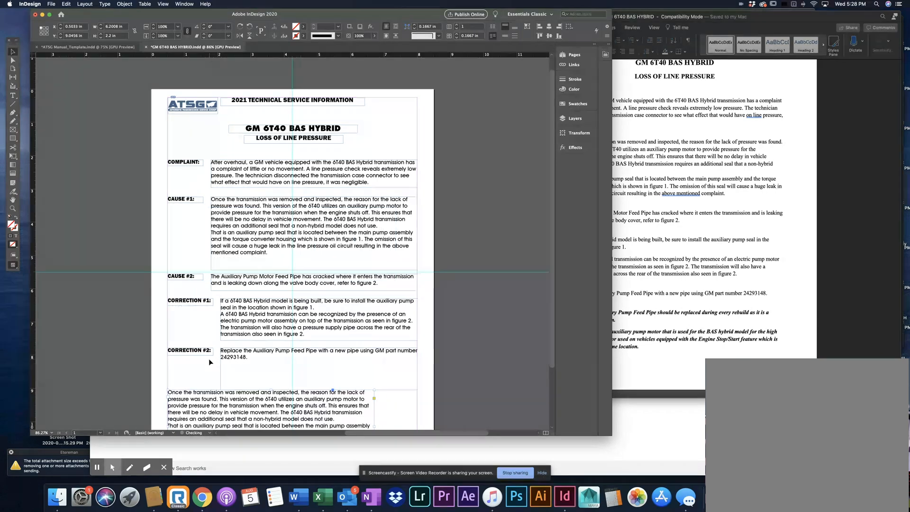
pyautogui.scroll(-3, 208, 361)
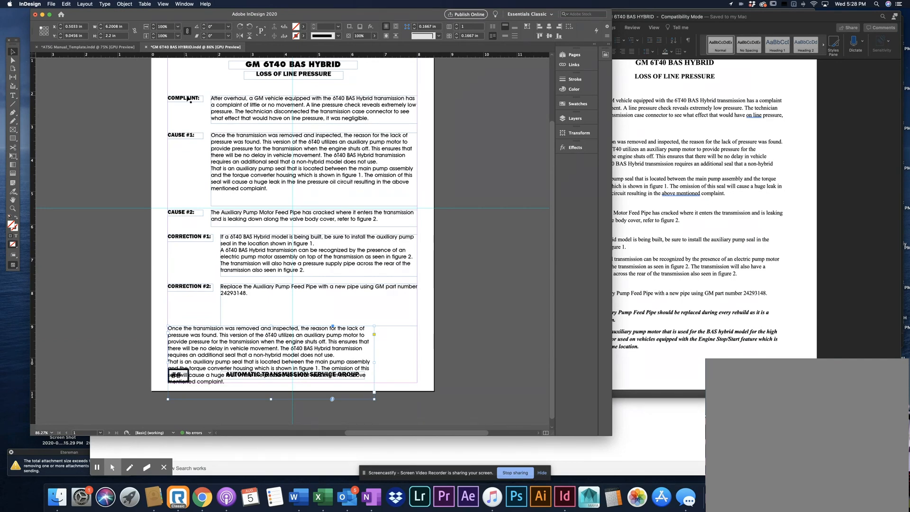
# Widen the copied text frame below CORRECTION #2 to 7.5 in so it spans both page margins
pyautogui.click(728, 302)
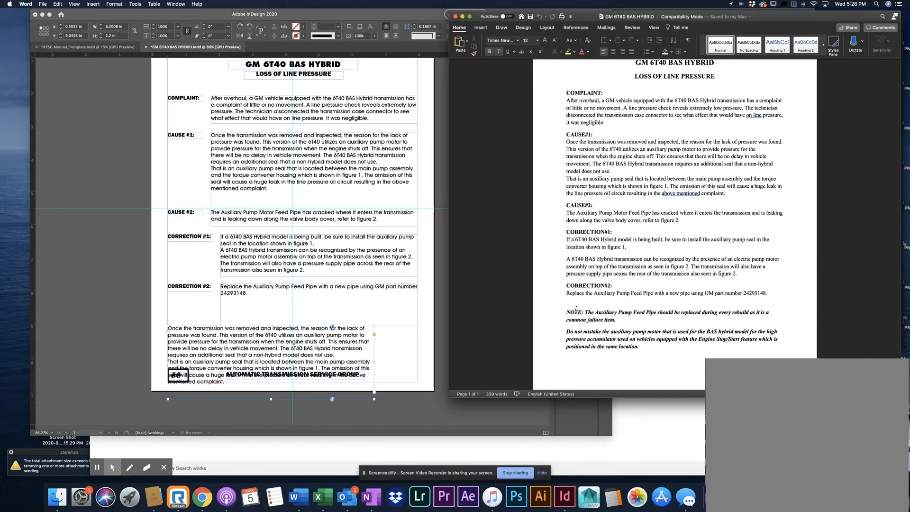
pyautogui.click(387, 354)
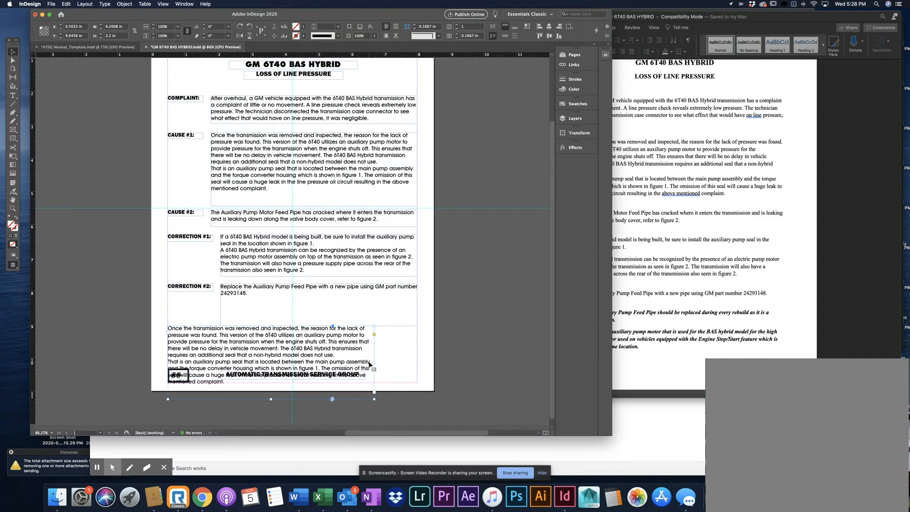
pyautogui.moveTo(377, 363)
pyautogui.mouseDown()
pyautogui.moveTo(413, 360)
pyautogui.moveTo(371, 363)
pyautogui.mouseUp()
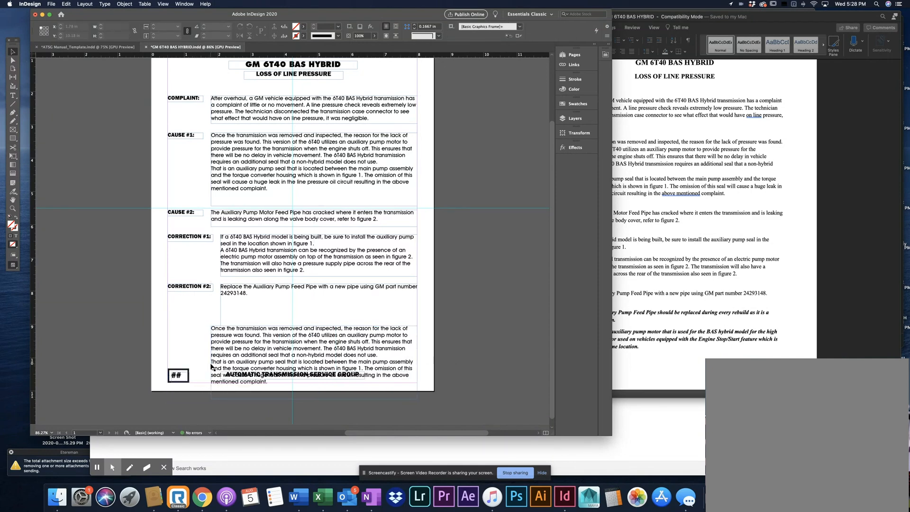
pyautogui.moveTo(211, 365); pyautogui.dragTo(168, 375)
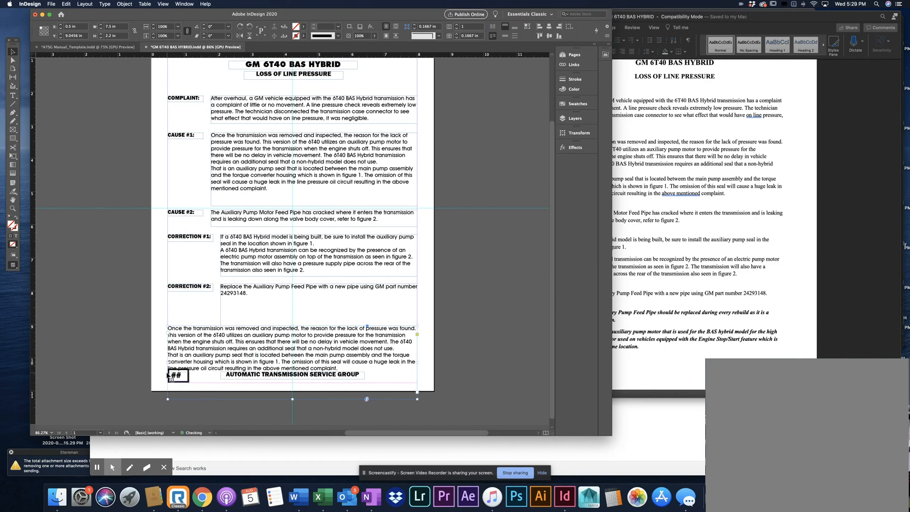
# Move the full-width text frame up to Y 8.5439 in and shorten its height to 1.4761 in, above the page footer
pyautogui.moveTo(258, 356); pyautogui.dragTo(258, 340)
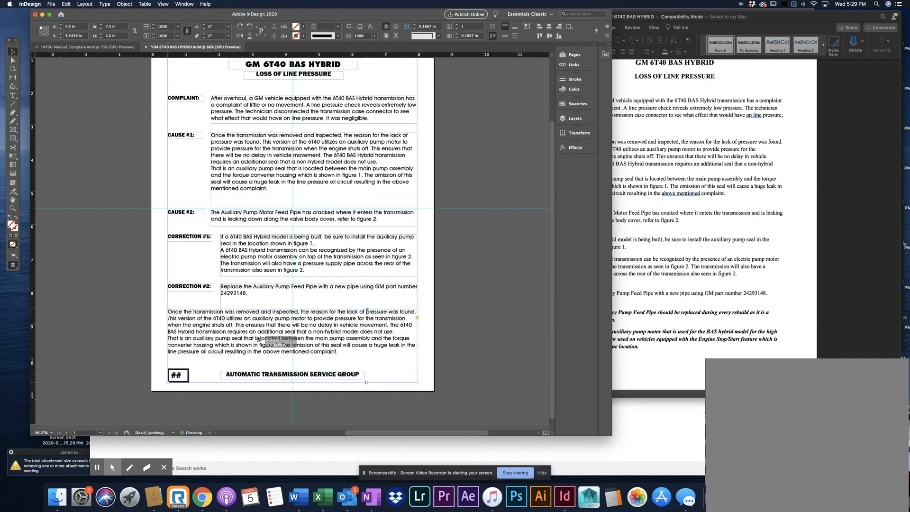
pyautogui.moveTo(293, 381); pyautogui.dragTo(294, 359)
pyautogui.click(300, 370)
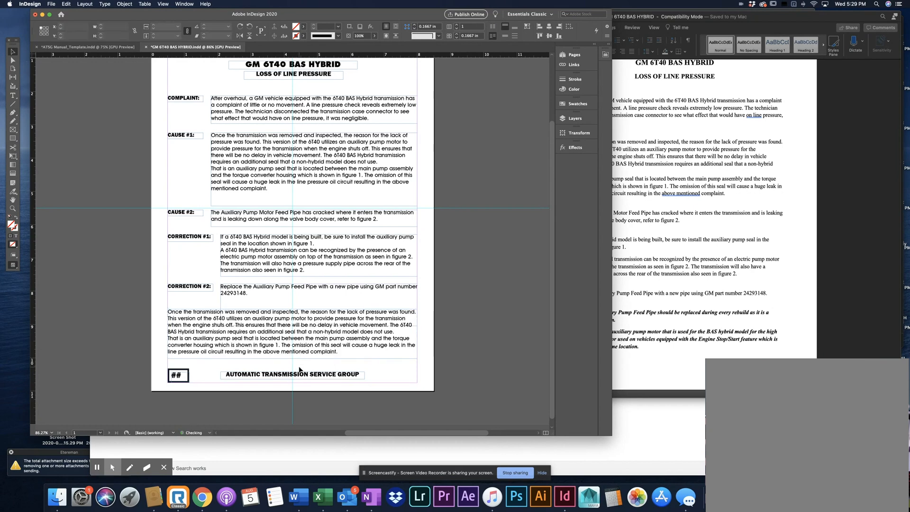
# Shorten the CORRECTION #2 text frame to about 0.42 in high and pull the CAUSE #1 frame's lower edge up to its text
pyautogui.click(310, 313)
pyautogui.moveTo(321, 328); pyautogui.dragTo(320, 298)
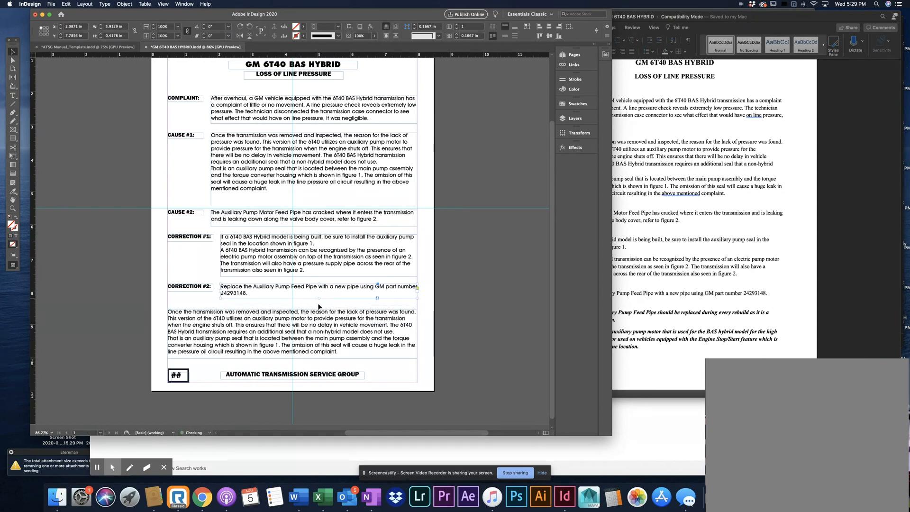
pyautogui.click(319, 308)
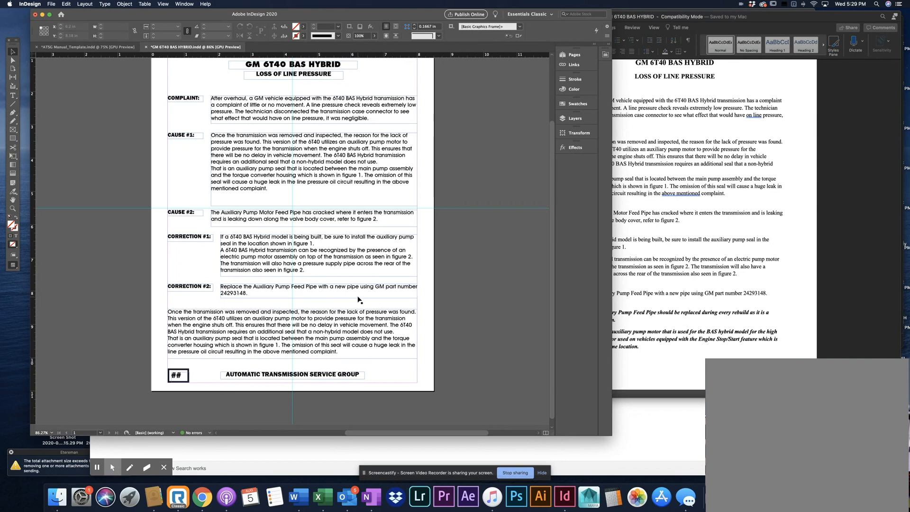
pyautogui.click(314, 205)
pyautogui.moveTo(314, 204); pyautogui.dragTo(315, 193)
pyautogui.click(305, 203)
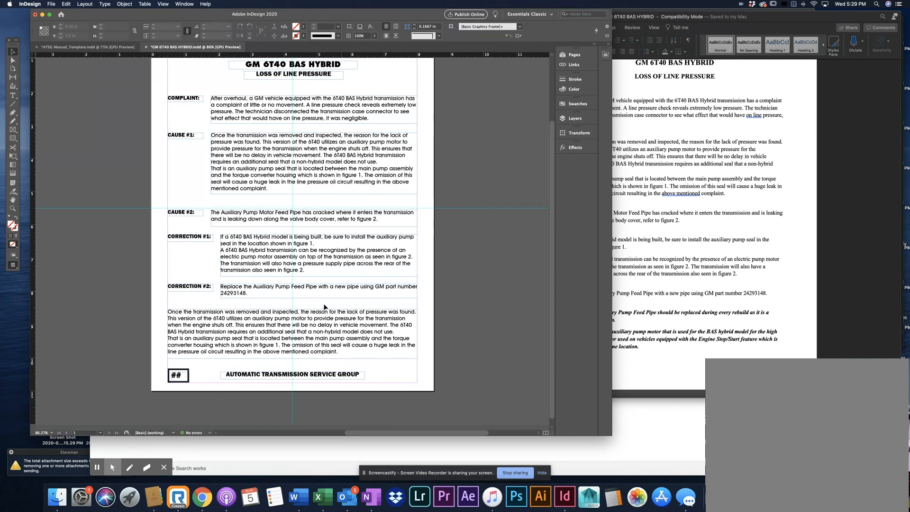
# Replace all the text in the full-width frame with the two NOTE paragraphs from the end of the Word document
pyautogui.click(311, 319)
pyautogui.click(646, 340)
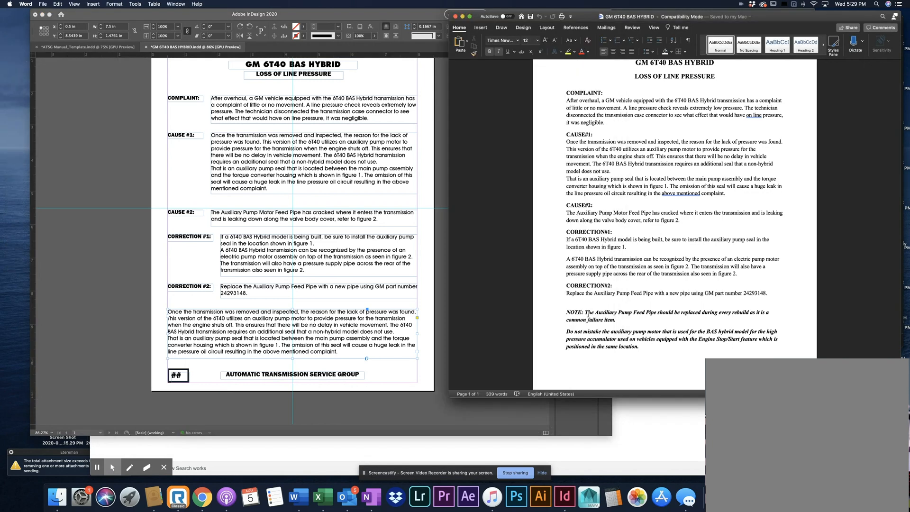
pyautogui.moveTo(643, 346); pyautogui.dragTo(566, 312)
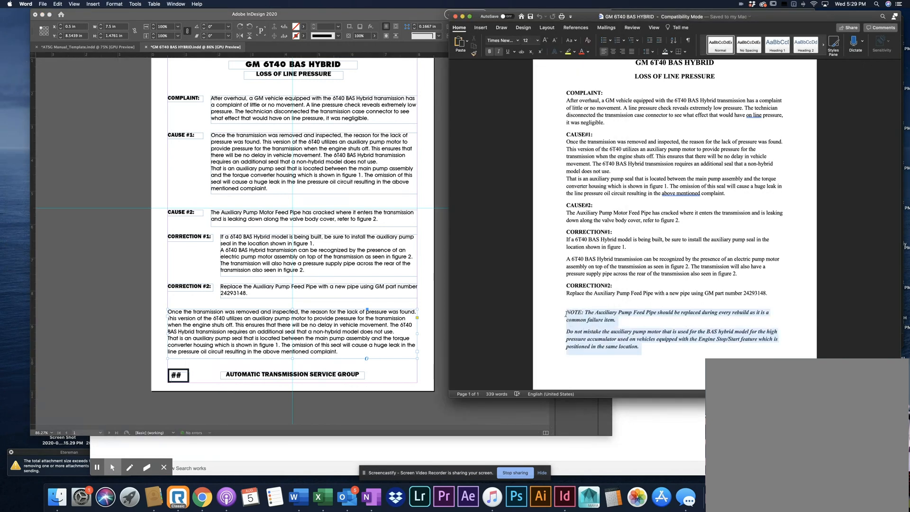
pyautogui.rightClick(578, 323)
pyautogui.click(581, 323)
pyautogui.click(93, 89)
pyautogui.click(13, 95)
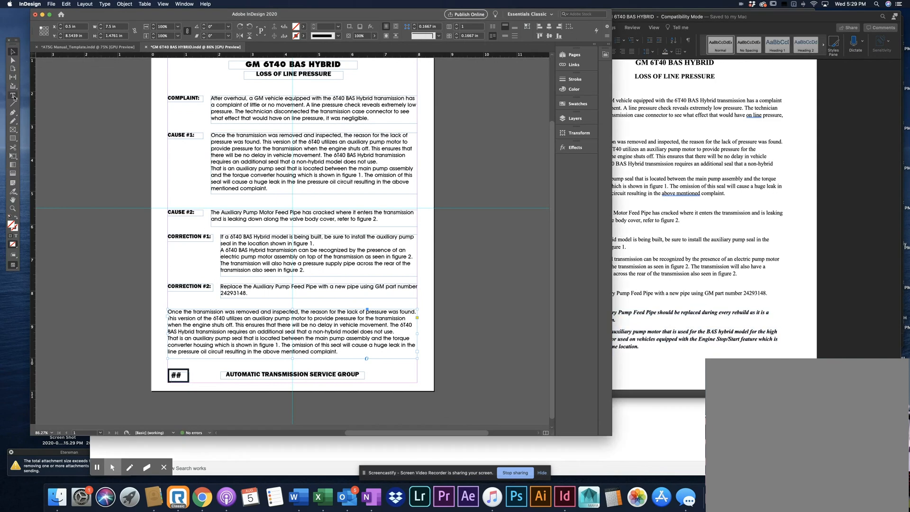
pyautogui.click(242, 322)
pyautogui.press('super+a')
pyautogui.press('super+v')
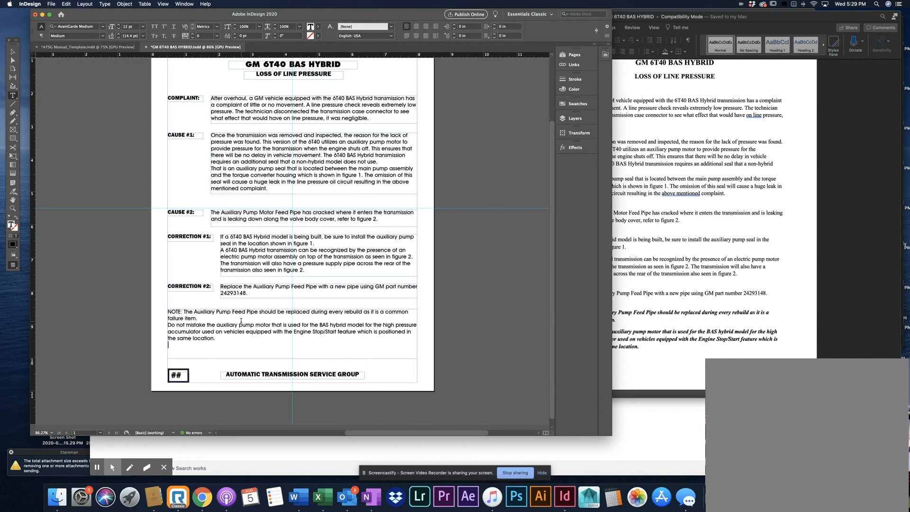
# Check the NOTE formatting in Word and select both pasted NOTE paragraphs in the InDesign frame
pyautogui.click(651, 327)
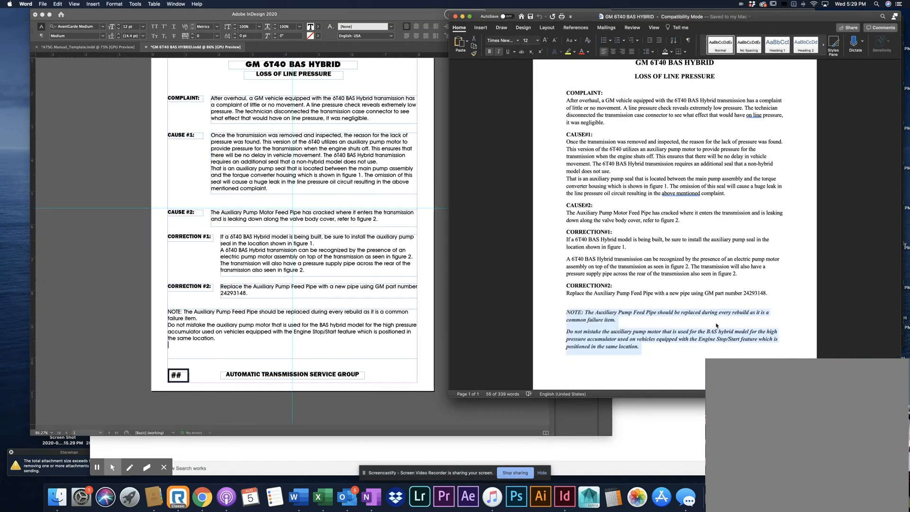
pyautogui.click(231, 338)
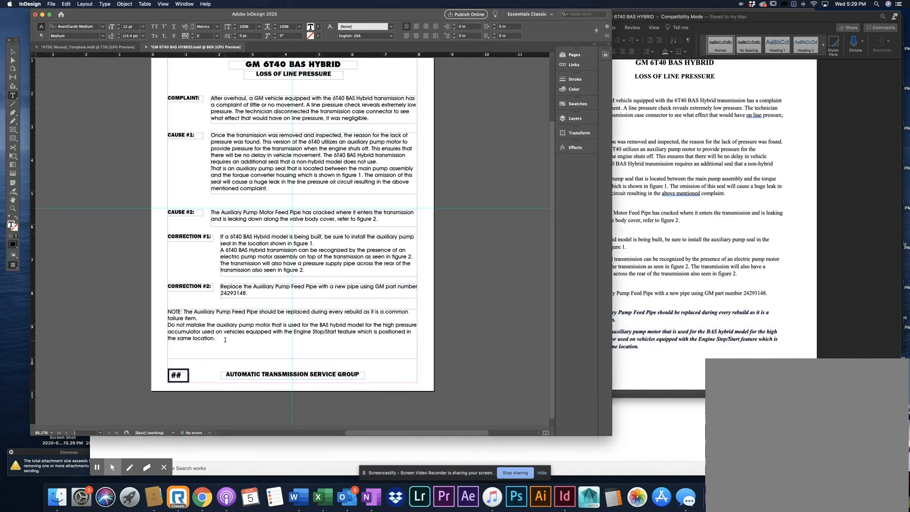
pyautogui.keyDown('shift'); pyautogui.click(169, 311); pyautogui.keyUp('shift')
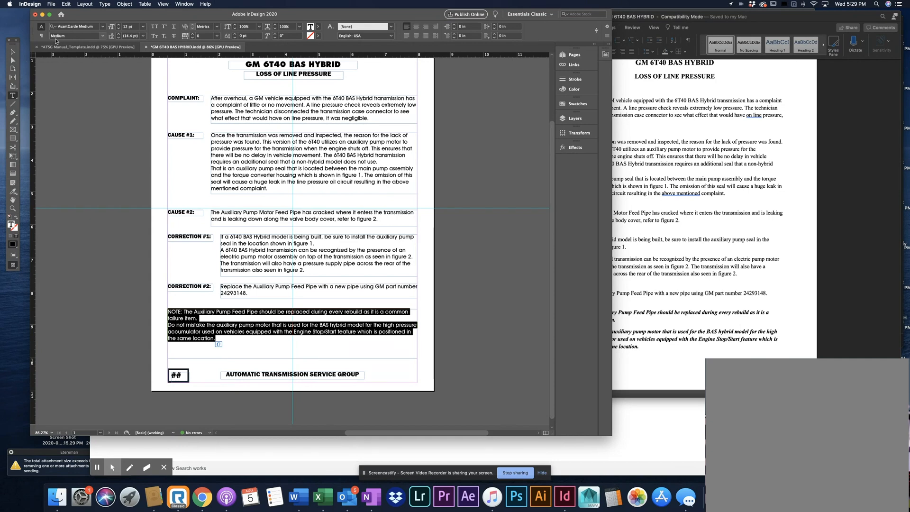
pyautogui.click(103, 37)
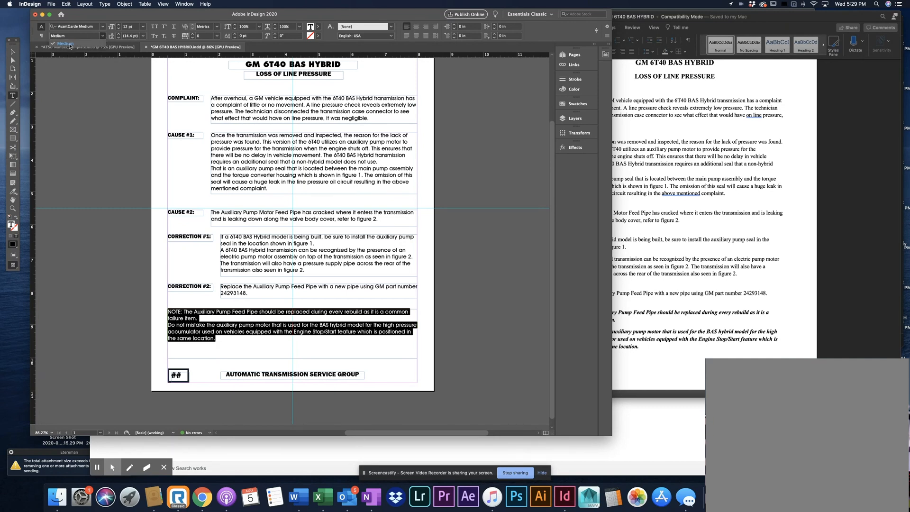
pyautogui.click(103, 37)
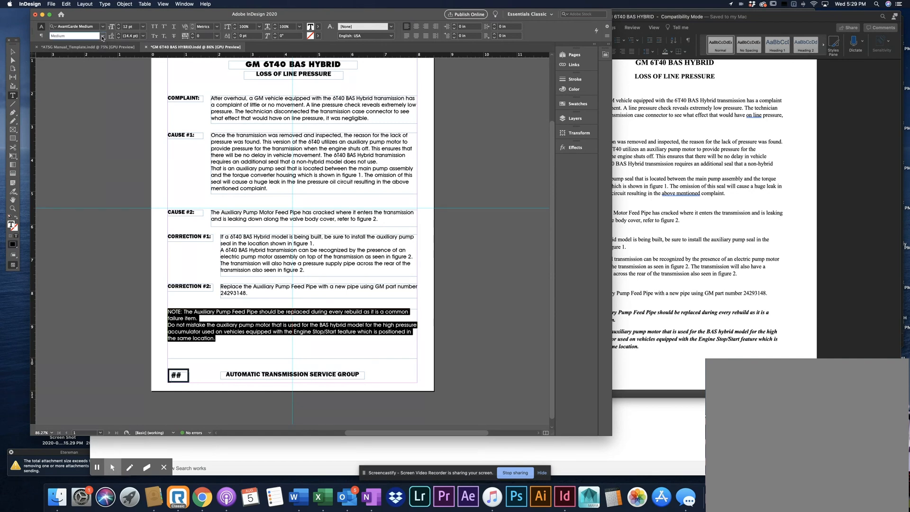
pyautogui.click(174, 28)
pyautogui.click(174, 29)
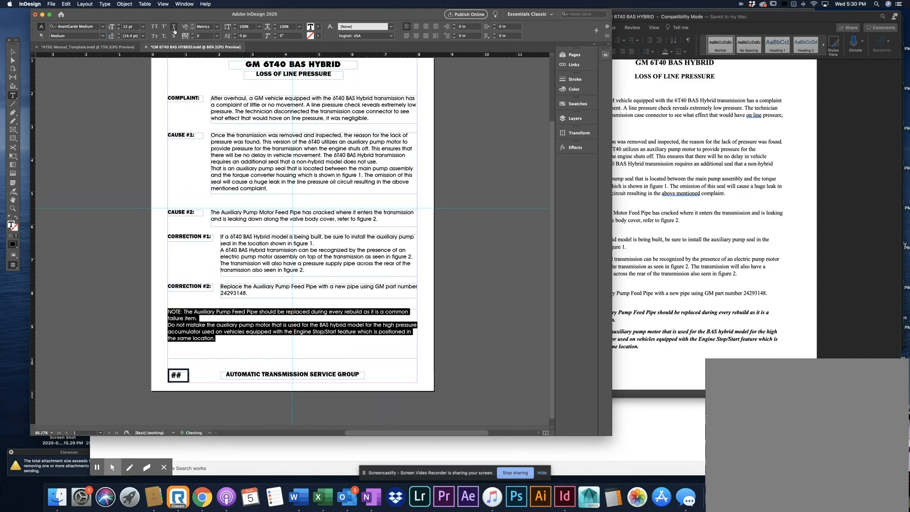
pyautogui.click(173, 36)
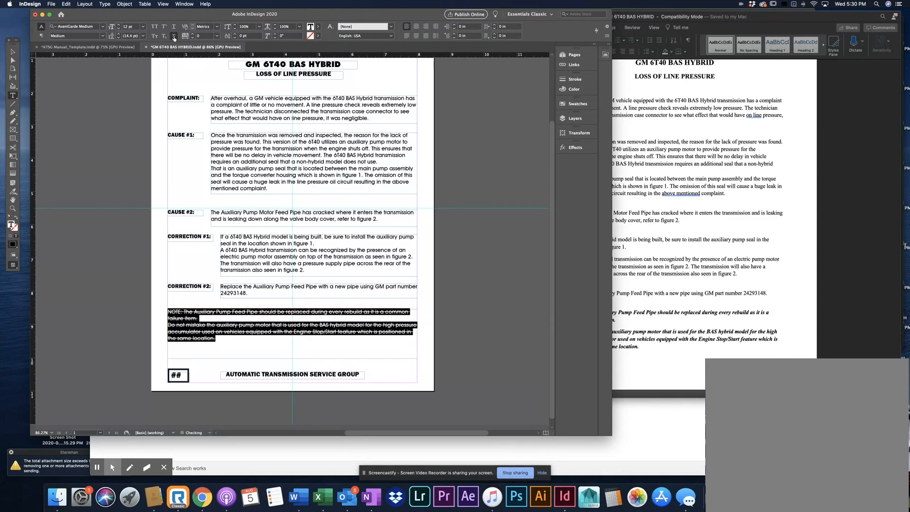
pyautogui.click(173, 36)
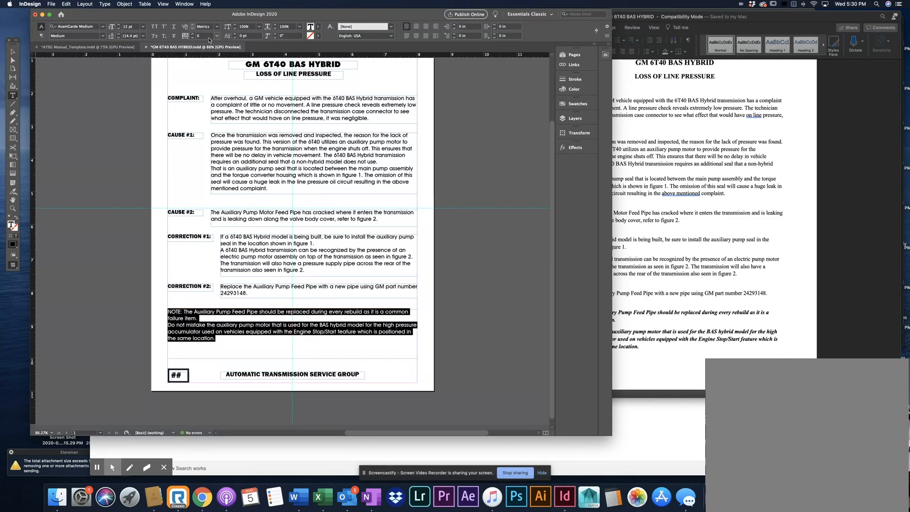
pyautogui.click(234, 24)
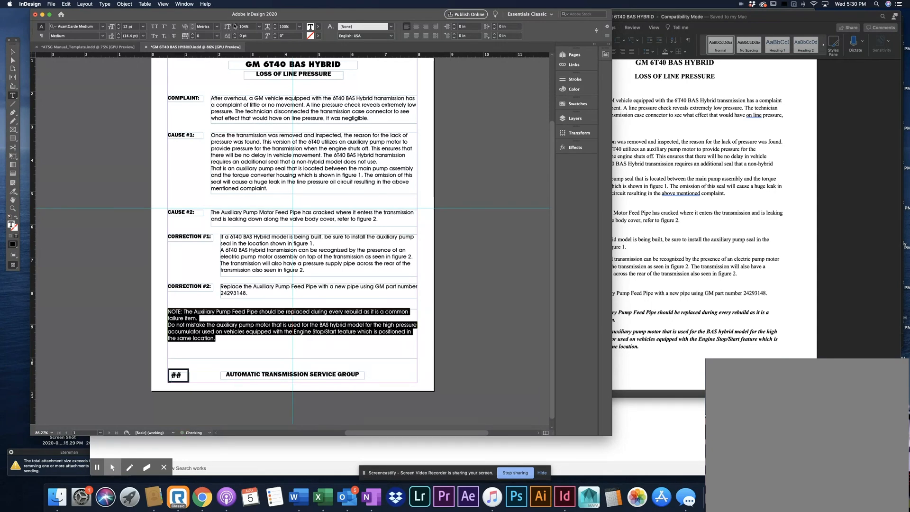
pyautogui.click(234, 24)
pyautogui.click(234, 25)
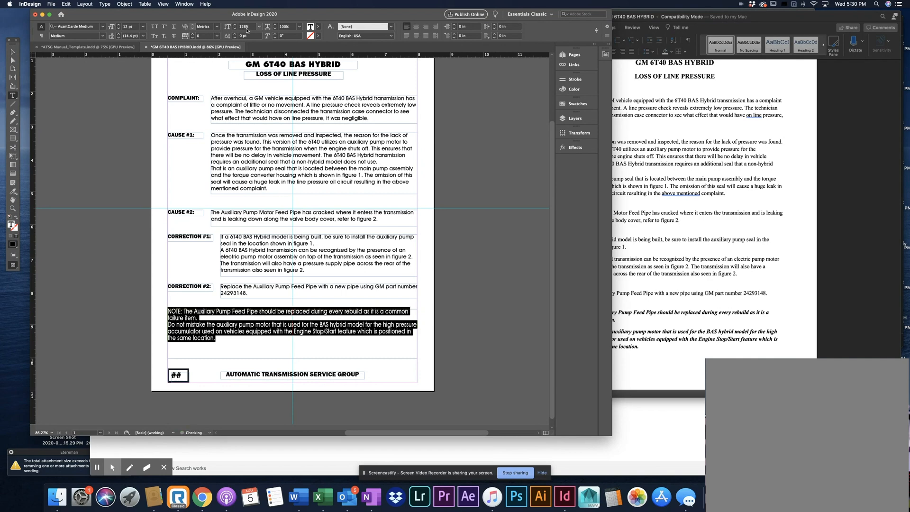
pyautogui.tripleClick(245, 27)
pyautogui.write('100')
pyautogui.press('Return')
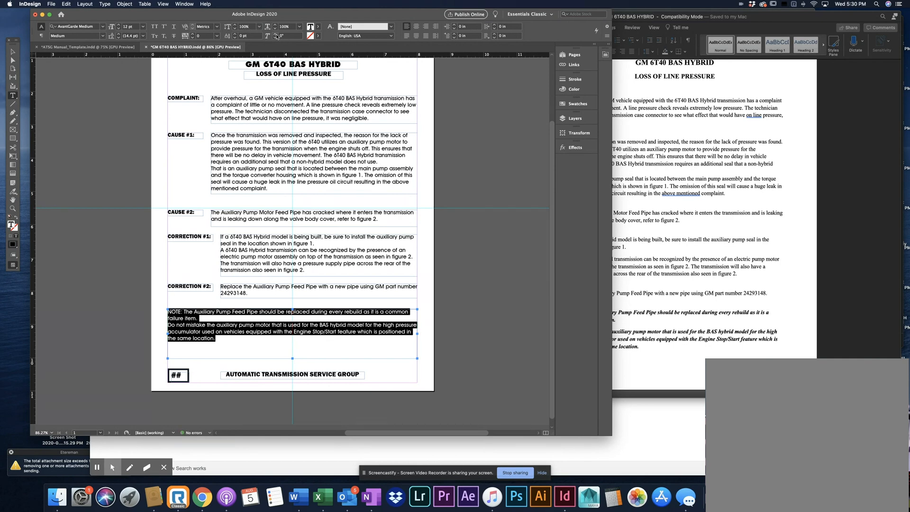
# Slant the selected NOTE paragraphs like italics by raising their skew to about 11°
pyautogui.click(275, 34)
pyautogui.click(274, 34)
pyautogui.click(275, 34)
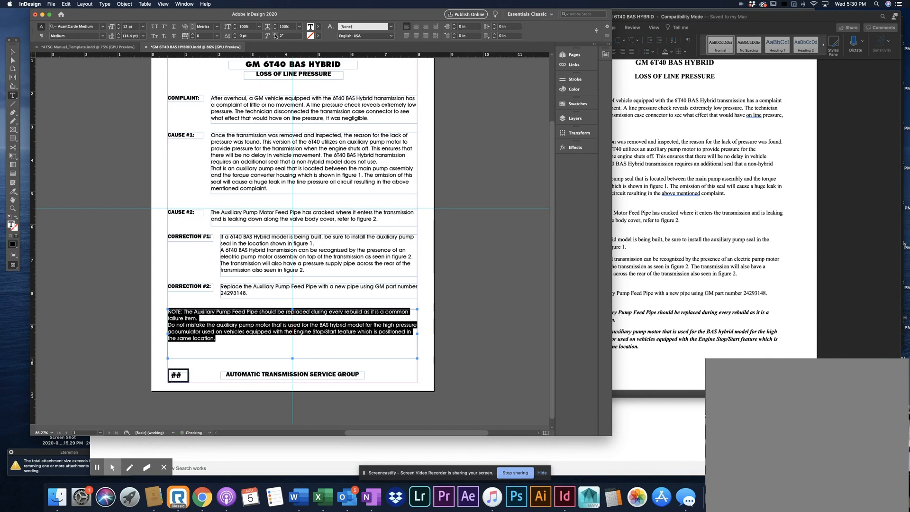
pyautogui.click(275, 35)
pyautogui.click(275, 34)
pyautogui.click(275, 34)
pyautogui.click(275, 34)
pyautogui.click(275, 34)
pyautogui.click(275, 34)
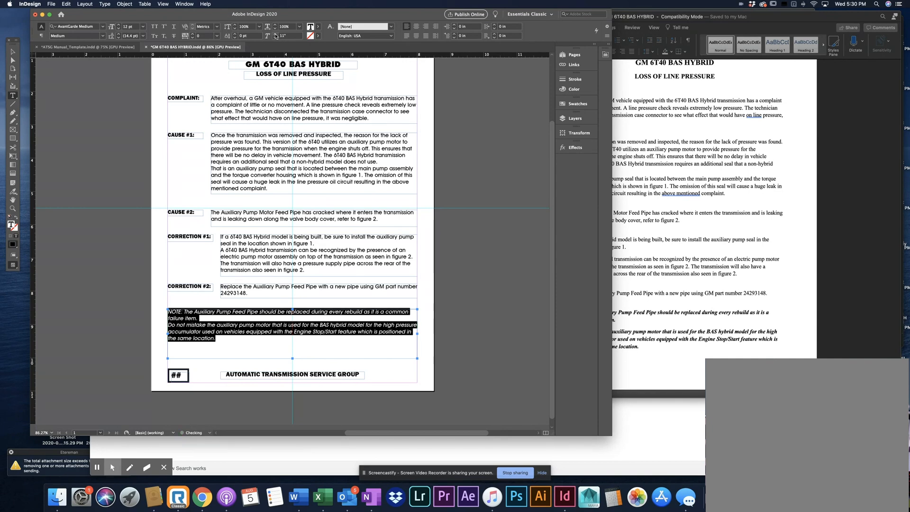
pyautogui.click(274, 34)
# Shorten the NOTE text frame by raising its lower edge closer to the last line, and deselect it
pyautogui.click(13, 52)
pyautogui.click(79, 115)
pyautogui.click(310, 357)
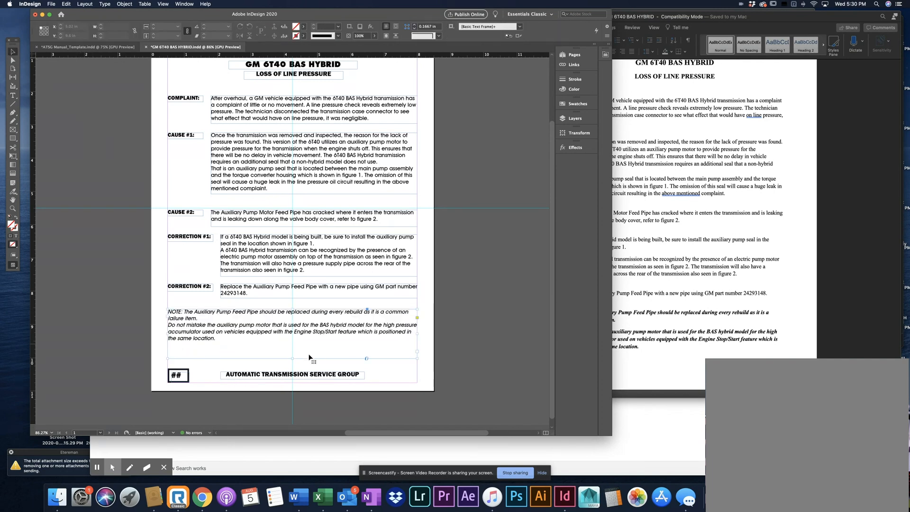
pyautogui.moveTo(293, 358); pyautogui.dragTo(297, 347)
pyautogui.click(503, 324)
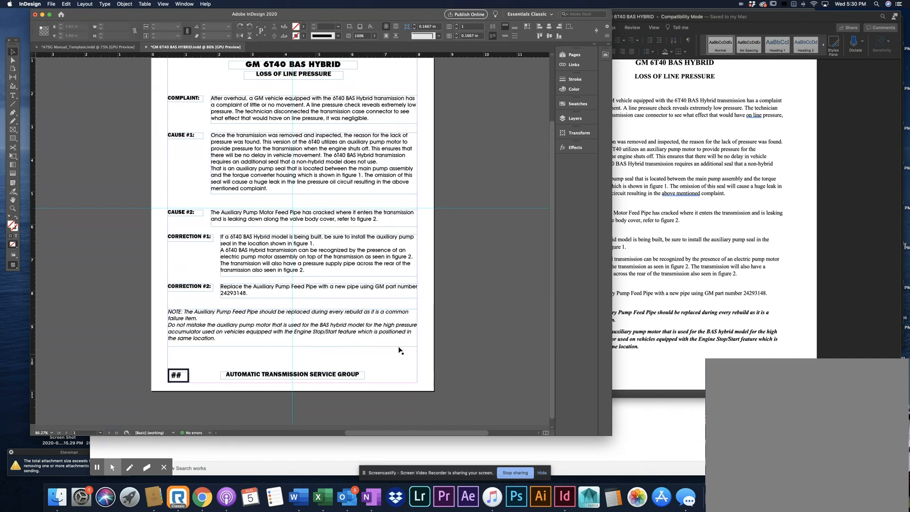
pyautogui.scroll(3, 503, 324)
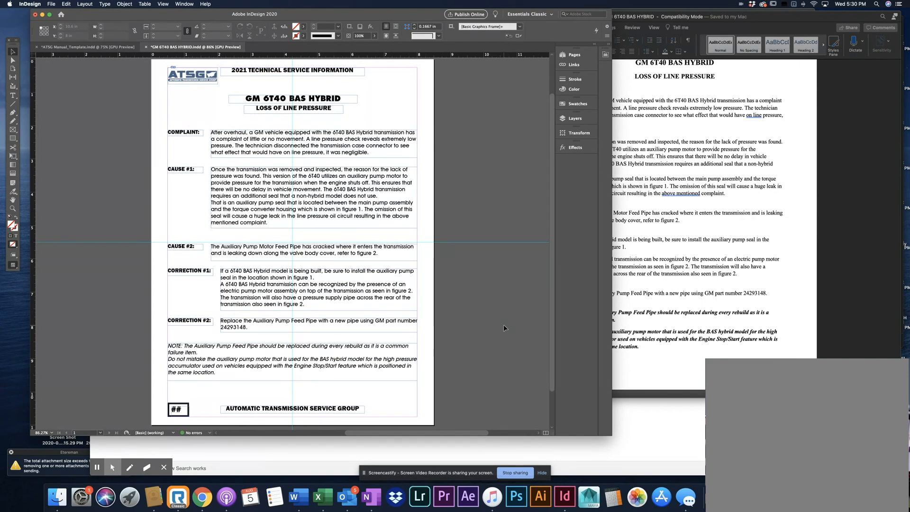
# Hide guides and frame edges in Preview mode, and move the CAUSE and CORRECTION sections up to even out the gaps between them
pyautogui.press('w')
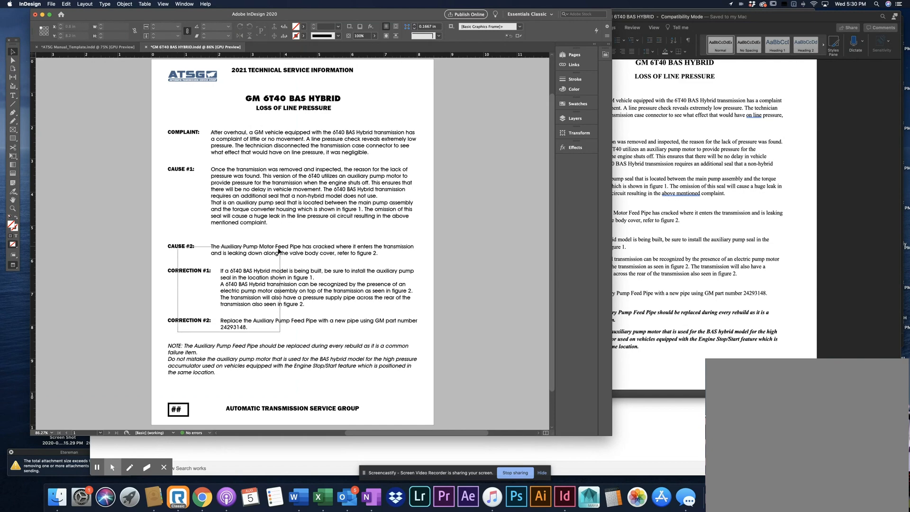
pyautogui.moveTo(180, 337); pyautogui.dragTo(266, 243)
pyautogui.click(149, 209)
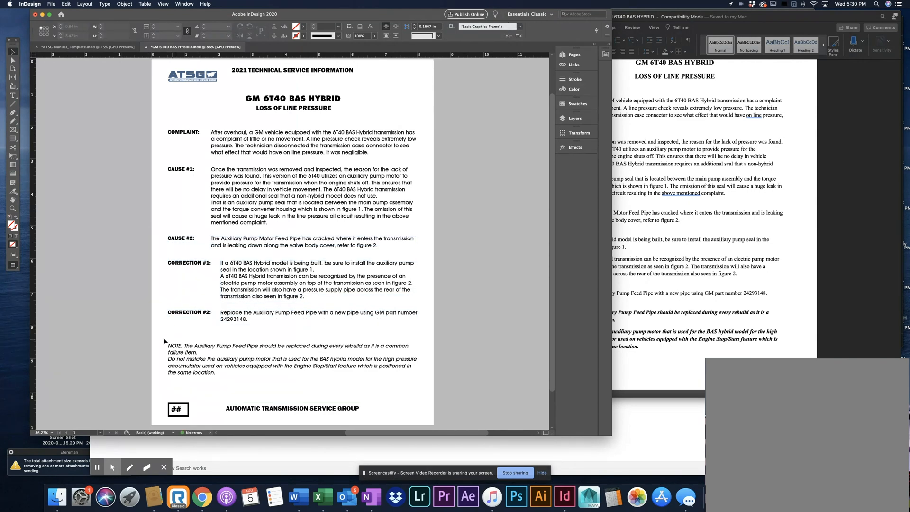
pyautogui.moveTo(148, 337); pyautogui.dragTo(290, 181)
pyautogui.click(43, 246)
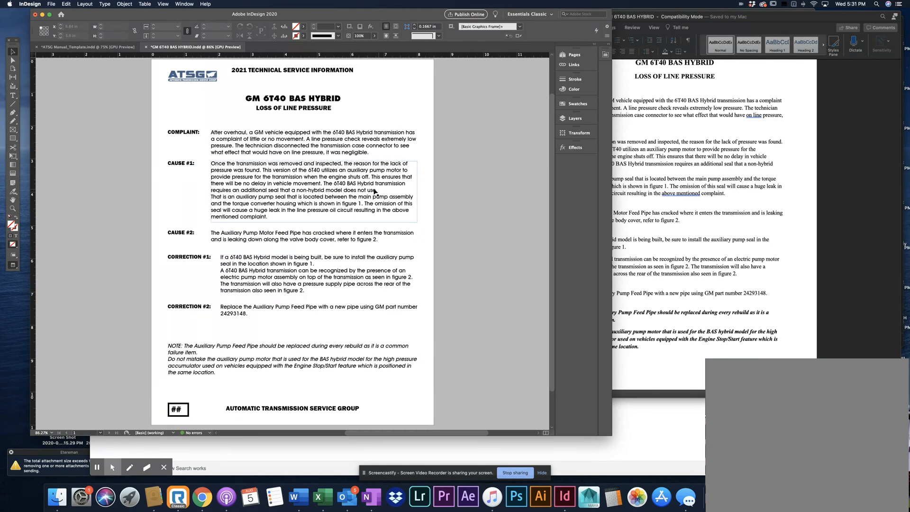
# Separate the two CAUSE #1 paragraphs with a blank line, lengthening their frame and shifting the CAUSE #2 and CORRECTION sections down to make room
pyautogui.click(12, 96)
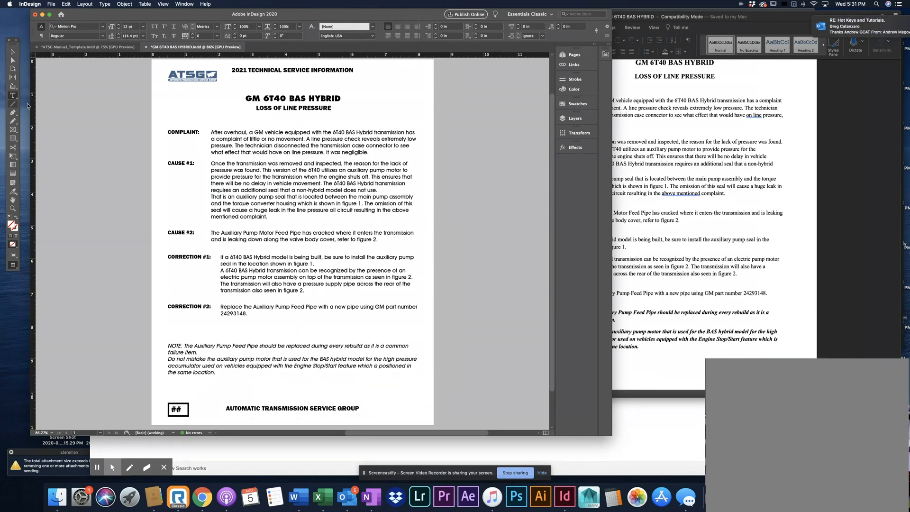
pyautogui.click(376, 190)
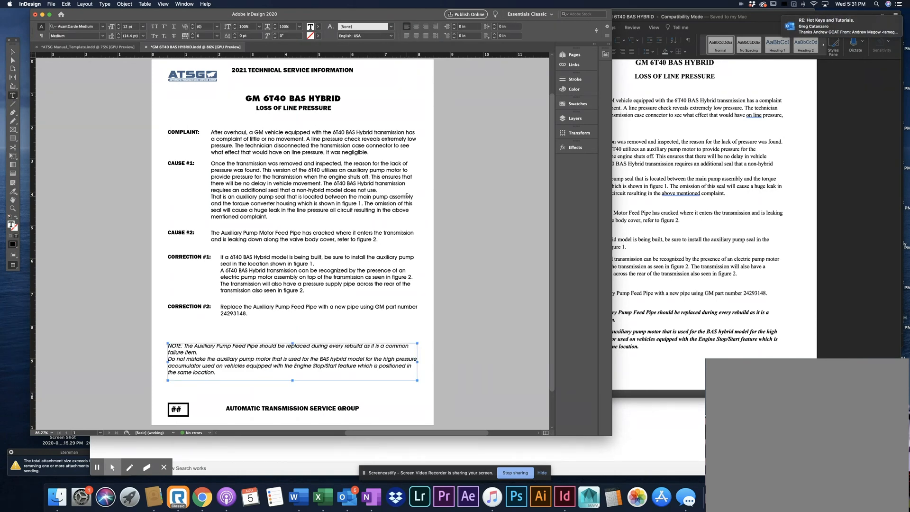
pyautogui.press('Return')
pyautogui.press('Escape')
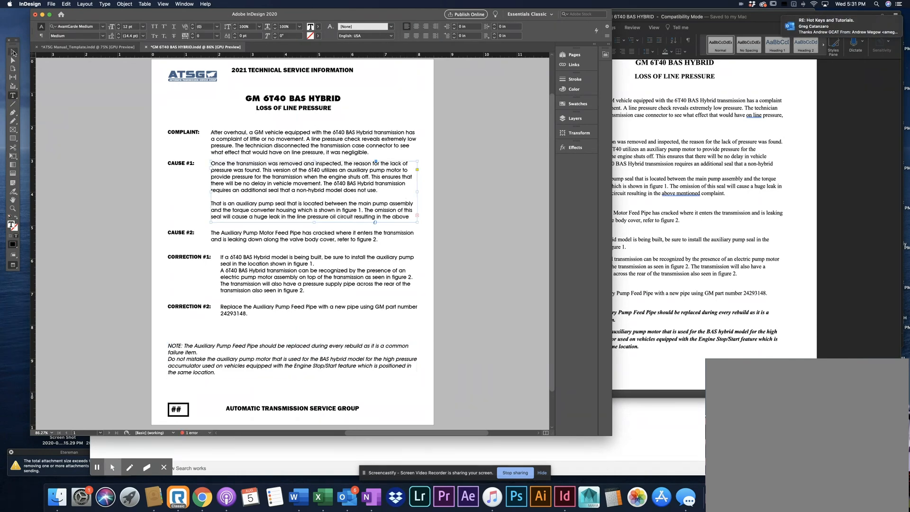
pyautogui.moveTo(315, 221); pyautogui.dragTo(315, 228)
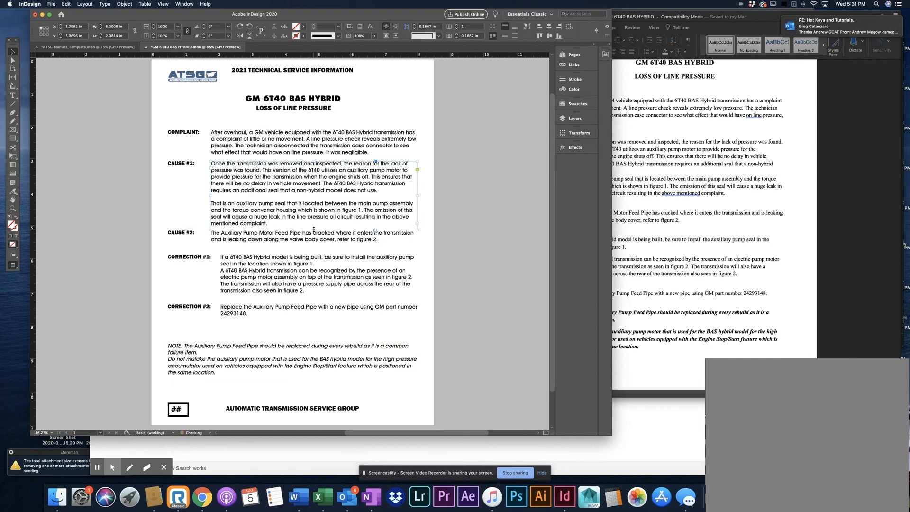
pyautogui.moveTo(172, 323); pyautogui.dragTo(249, 243)
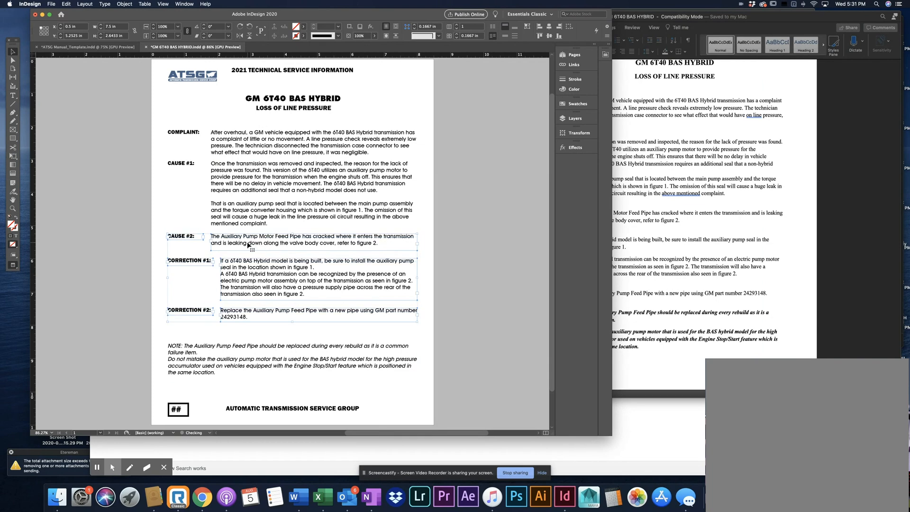
pyautogui.click(435, 249)
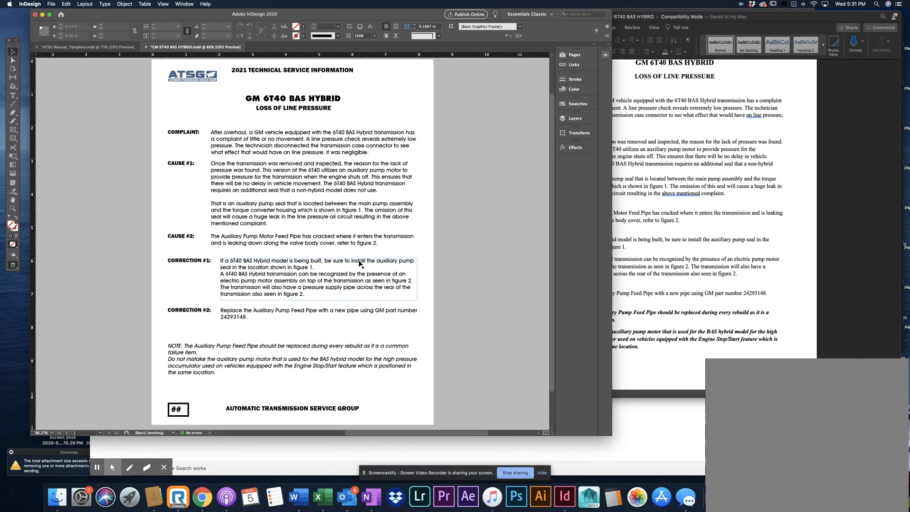
# Justify the COMPLAINT paragraph and the first CAUSE #1 paragraph with the last line aligned left
pyautogui.press('t')
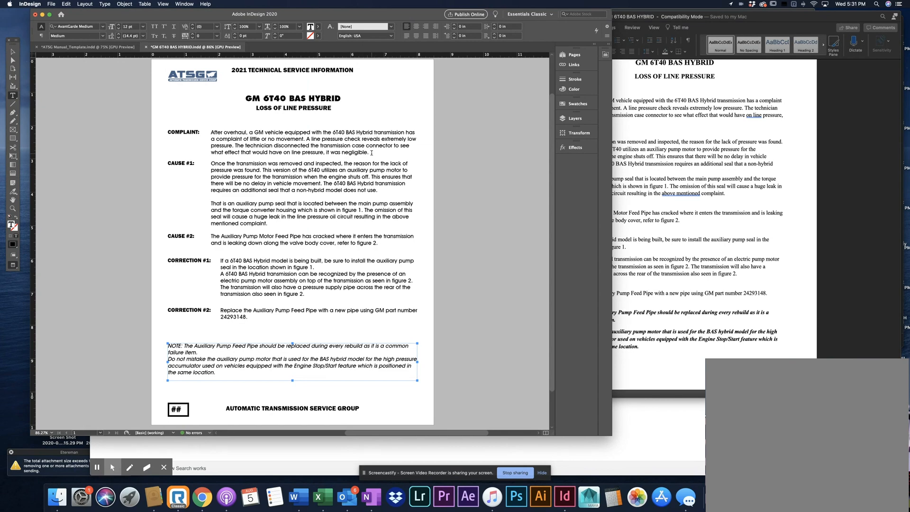
pyautogui.moveTo(369, 152); pyautogui.dragTo(193, 129)
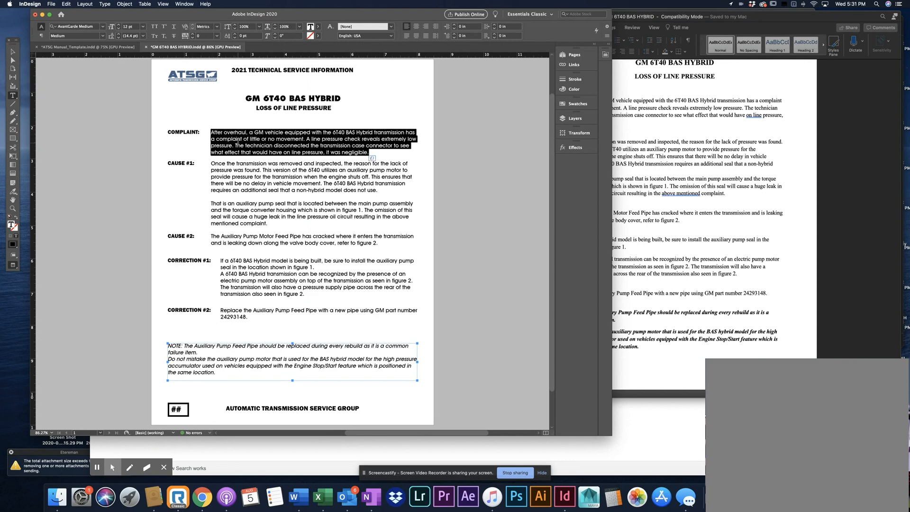
pyautogui.click(407, 36)
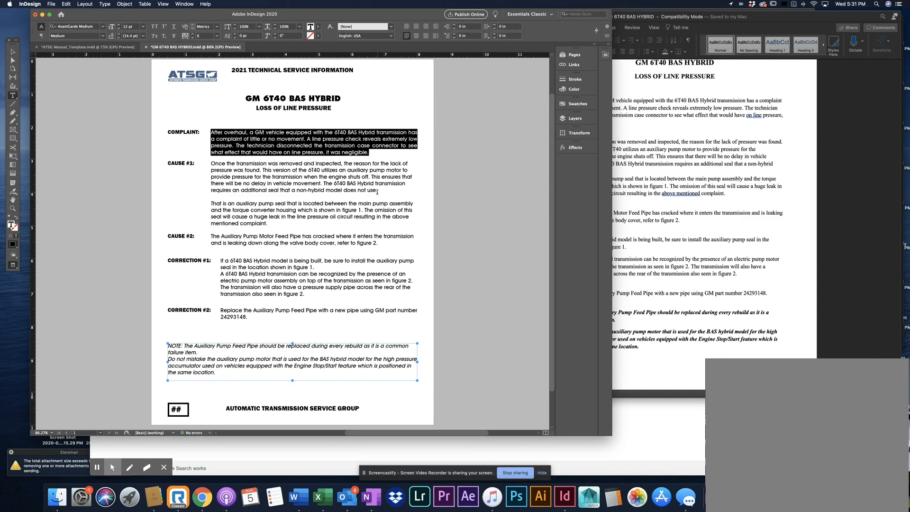
pyautogui.tripleClick(377, 191)
pyautogui.click(406, 36)
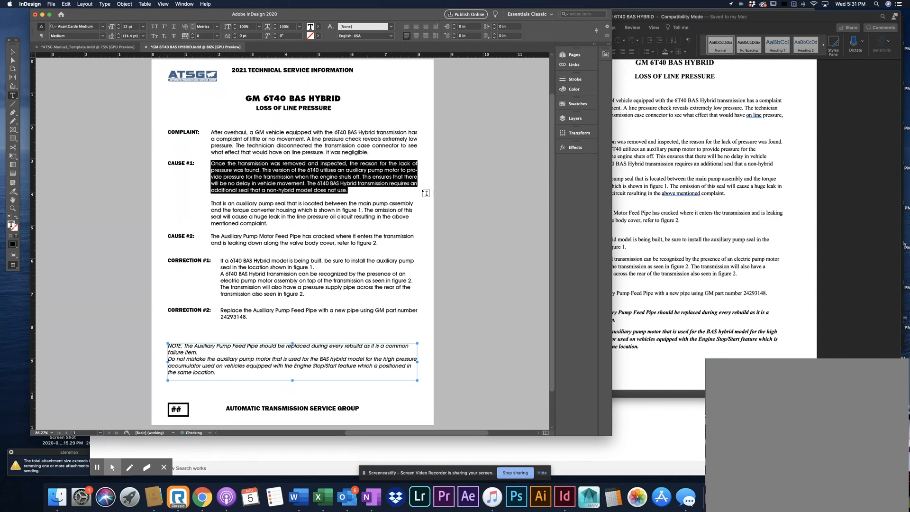
pyautogui.click(408, 172)
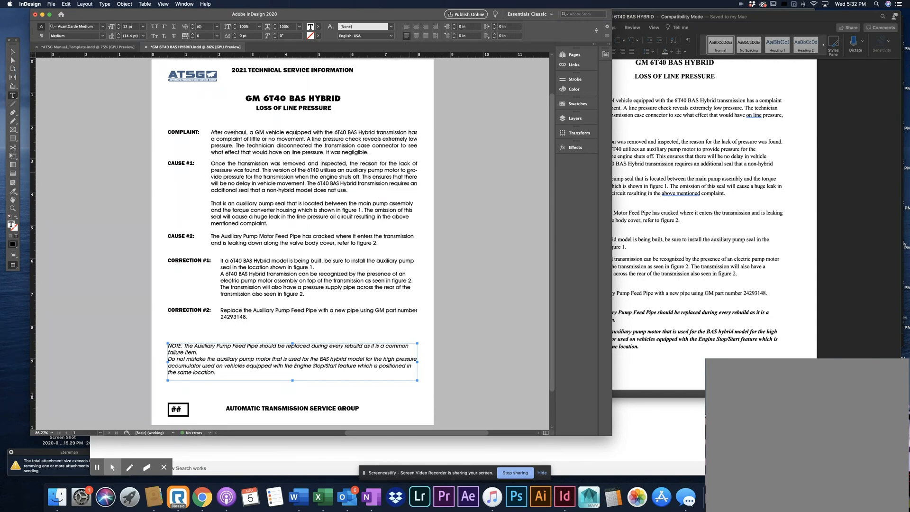
pyautogui.moveTo(349, 191); pyautogui.dragTo(198, 160)
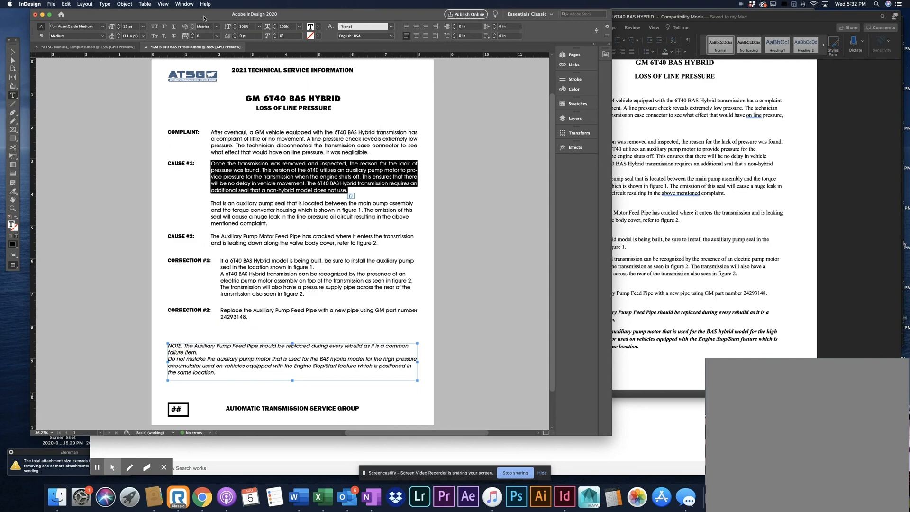
pyautogui.click(145, 4)
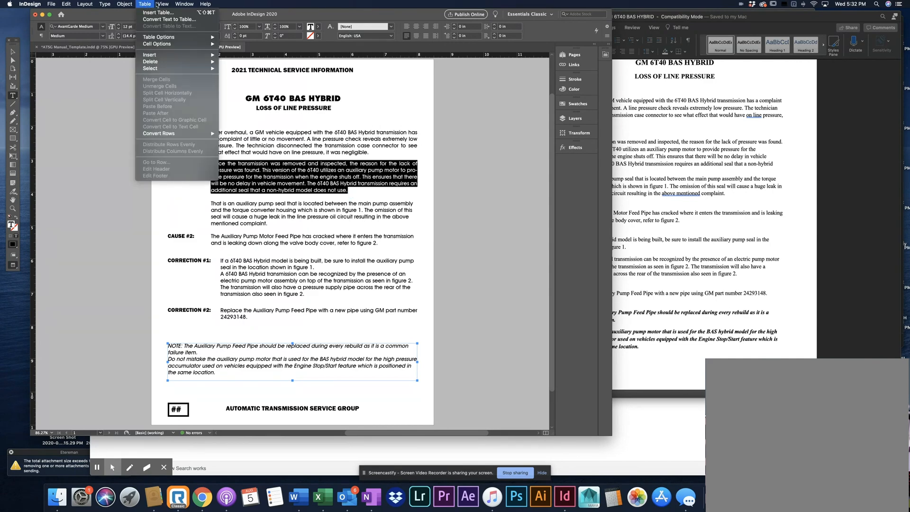
pyautogui.moveTo(157, 5)
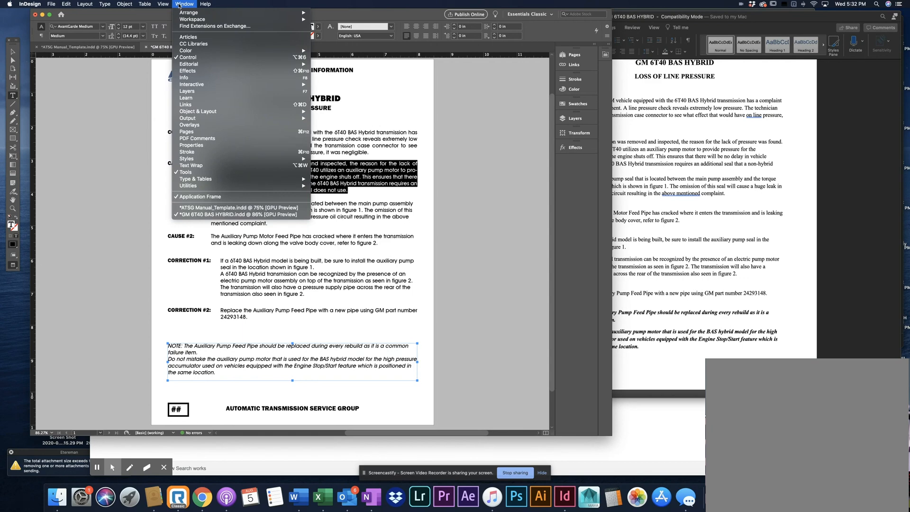
pyautogui.click(241, 166)
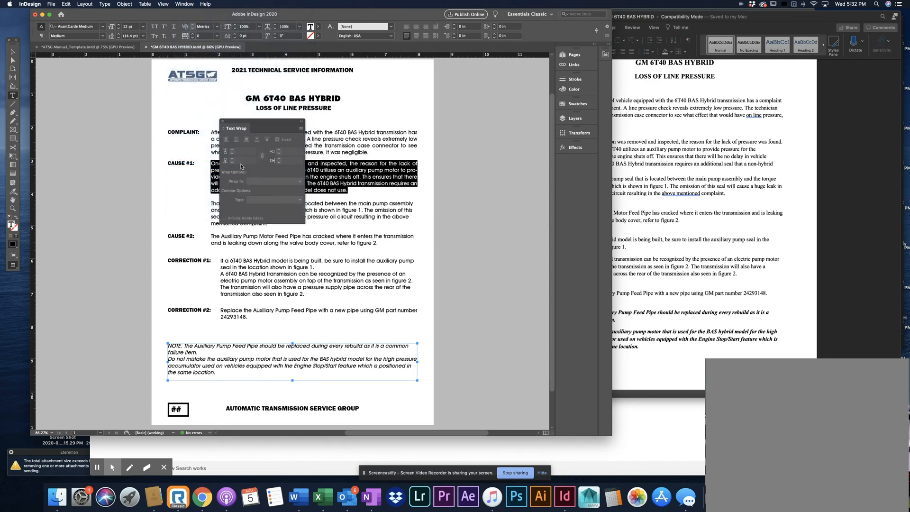
pyautogui.click(223, 122)
# Turn off hyphenation for the CAUSE #1 text frame in the paragraph settings, keeping the settings clear of the page text
pyautogui.click(13, 52)
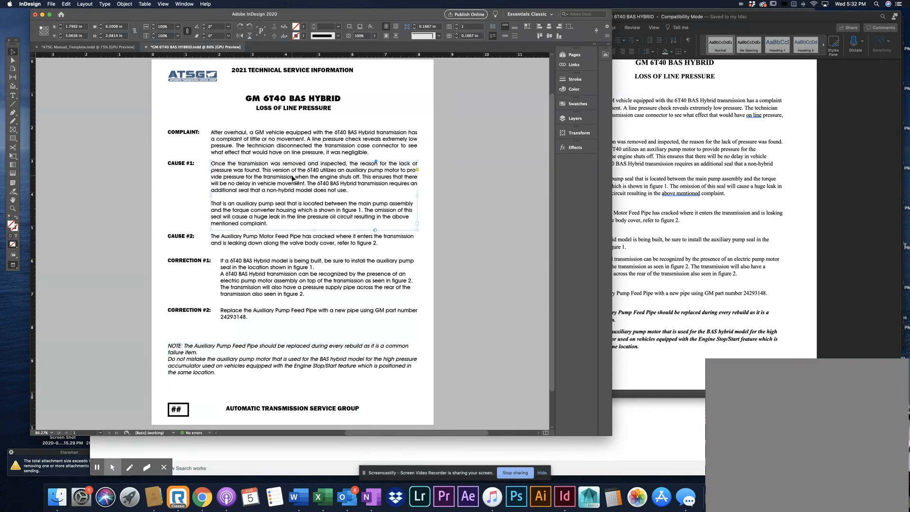
pyautogui.click(163, 3)
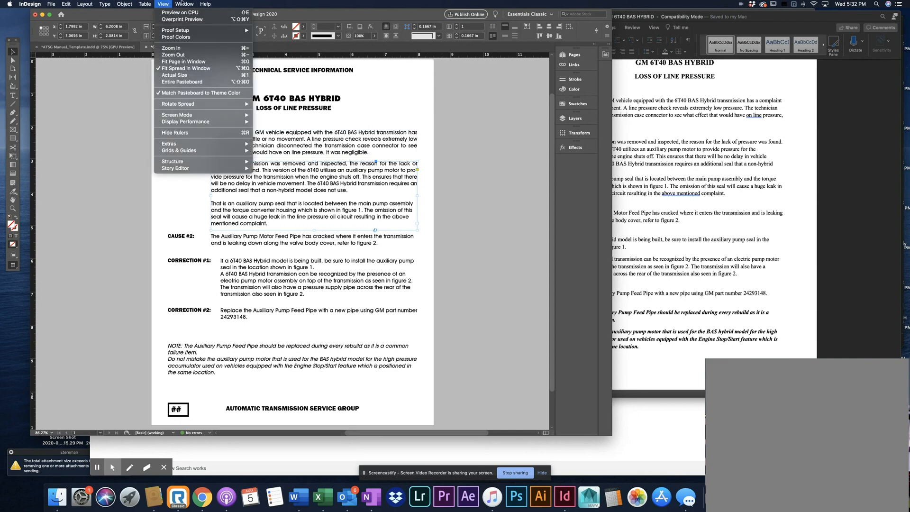
pyautogui.moveTo(186, 3)
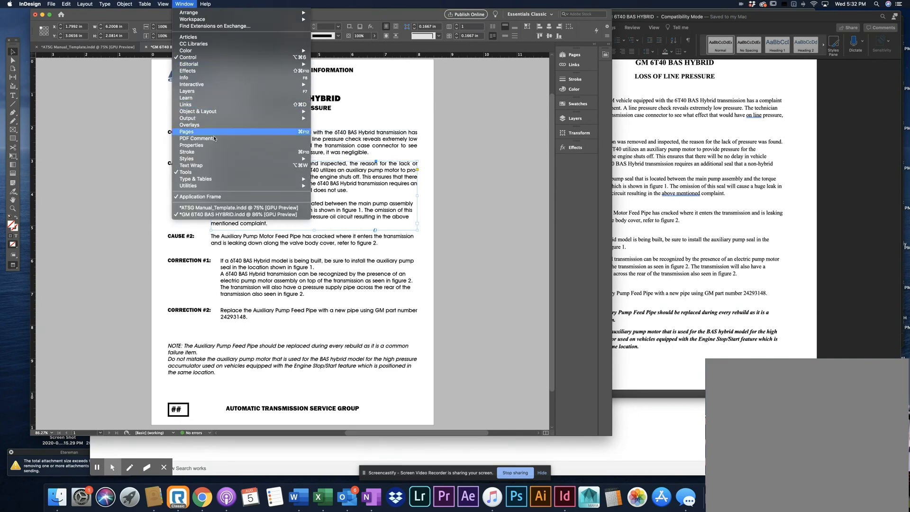
pyautogui.moveTo(210, 180)
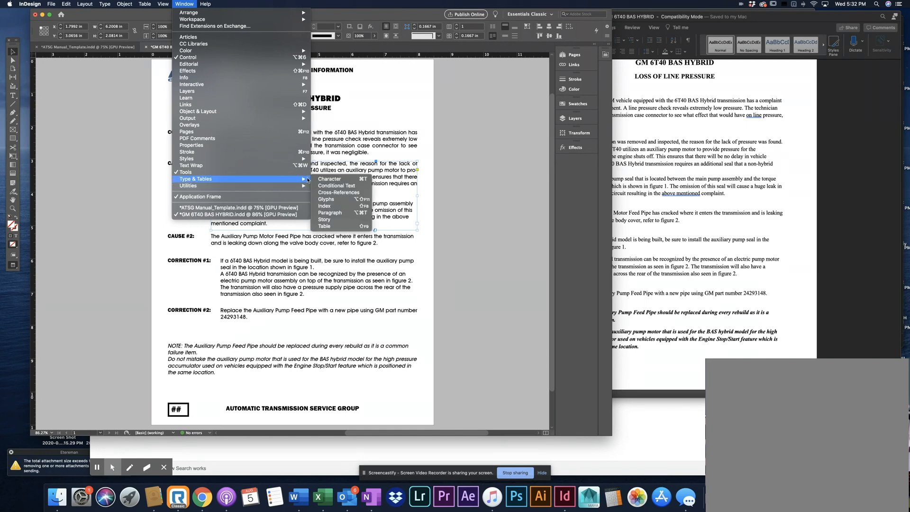
pyautogui.click(342, 213)
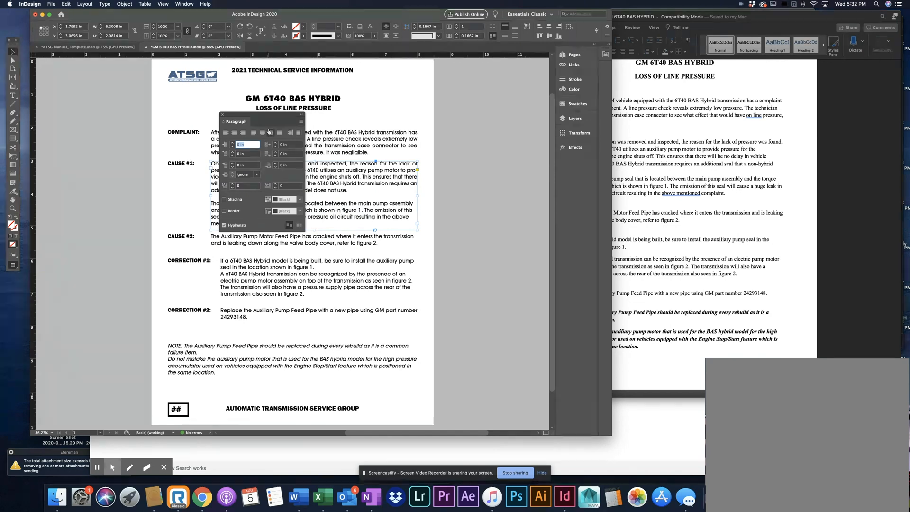
pyautogui.click(224, 226)
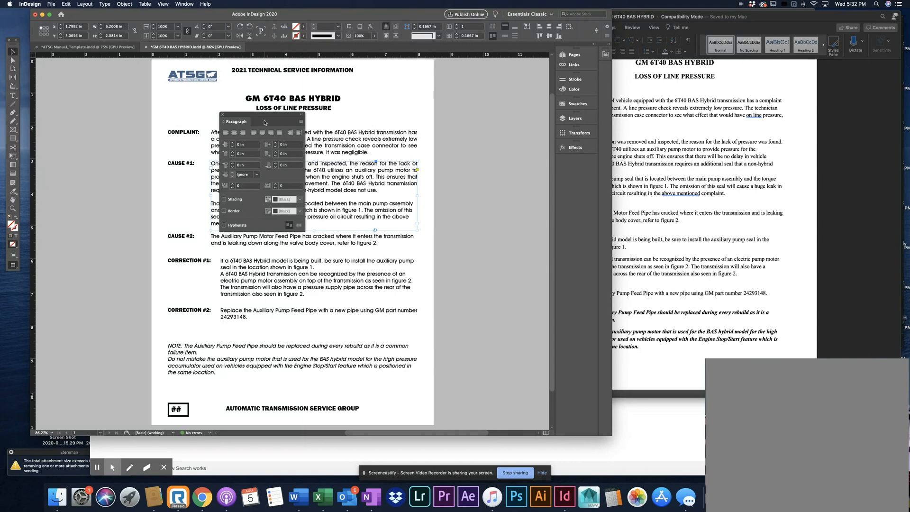
pyautogui.moveTo(267, 117); pyautogui.dragTo(119, 120)
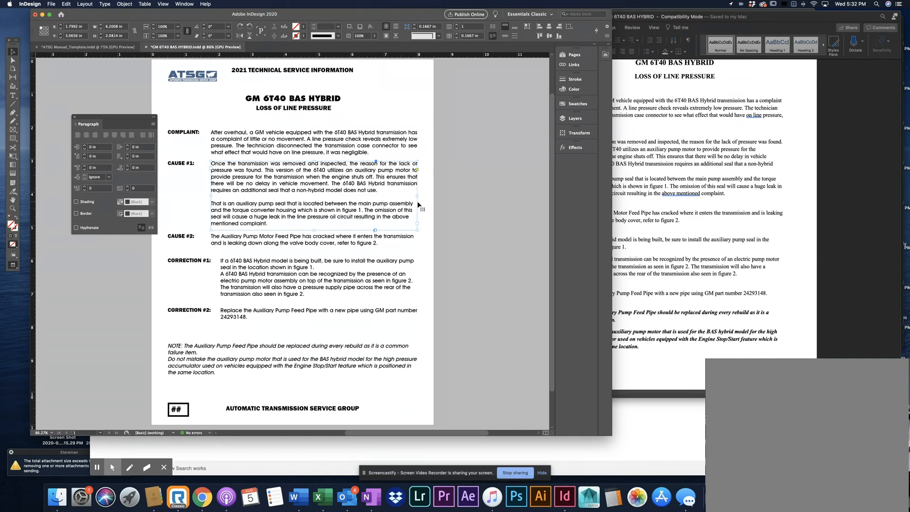
pyautogui.click(441, 217)
# Justify all the text in the CAUSE #2 and CORRECTION #1 frames with the last line aligned left, and deselect it
pyautogui.click(228, 240)
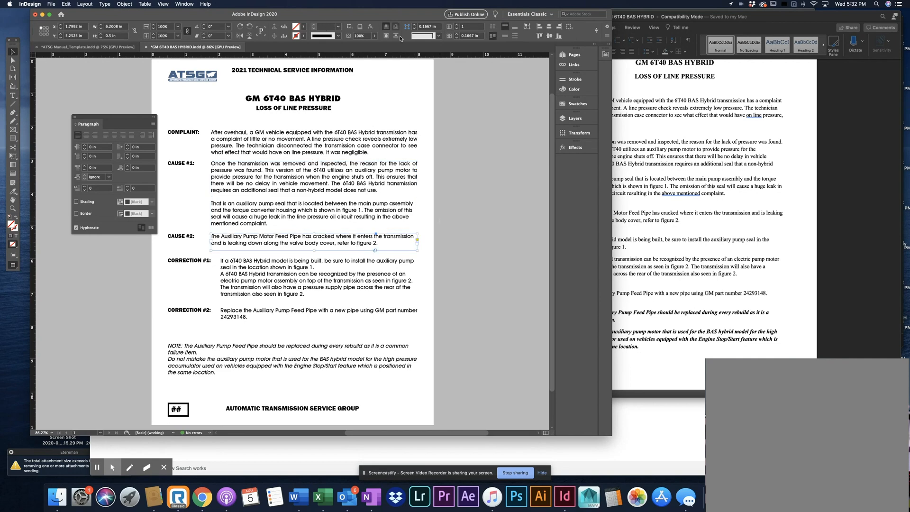
pyautogui.click(13, 96)
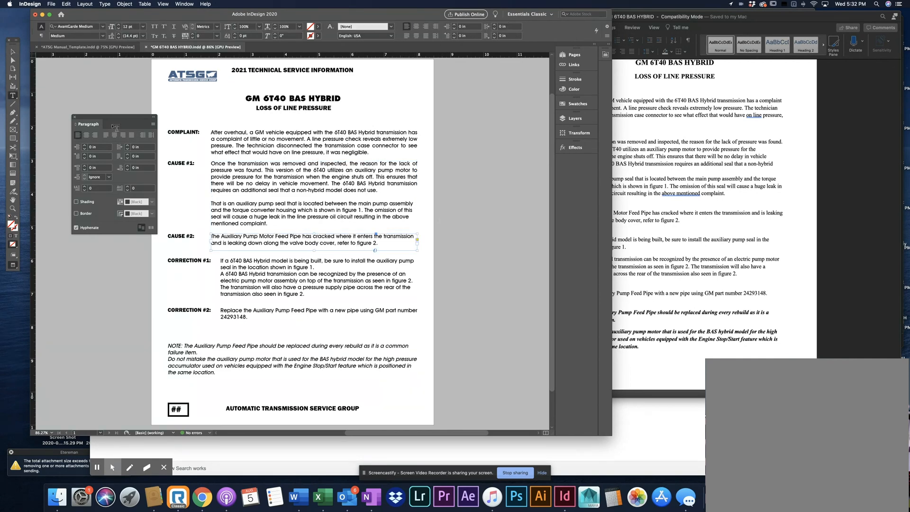
pyautogui.click(326, 243)
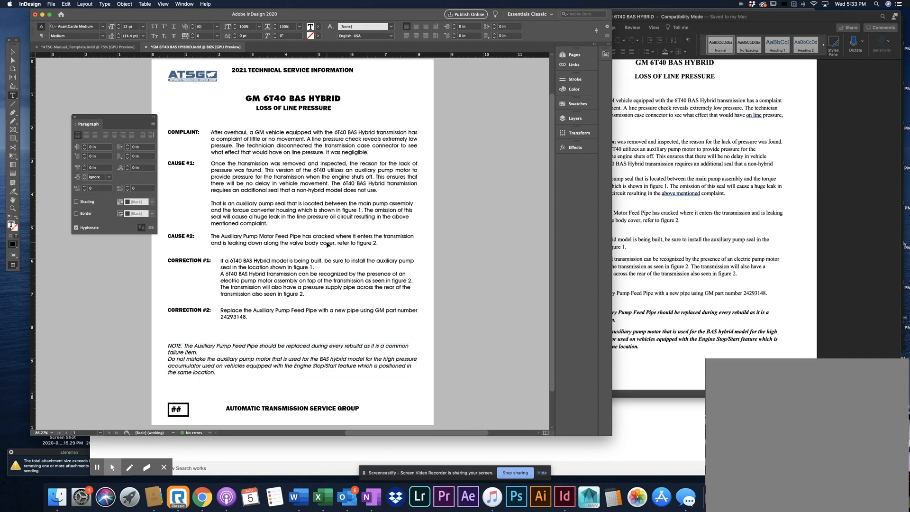
pyautogui.press('super+a')
pyautogui.click(308, 269)
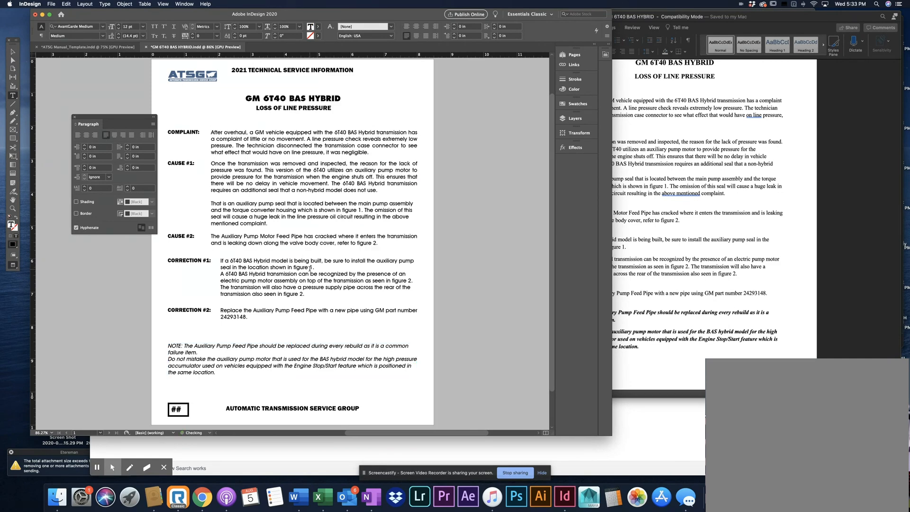
pyautogui.press('super+a')
pyautogui.press('super+shift+j')
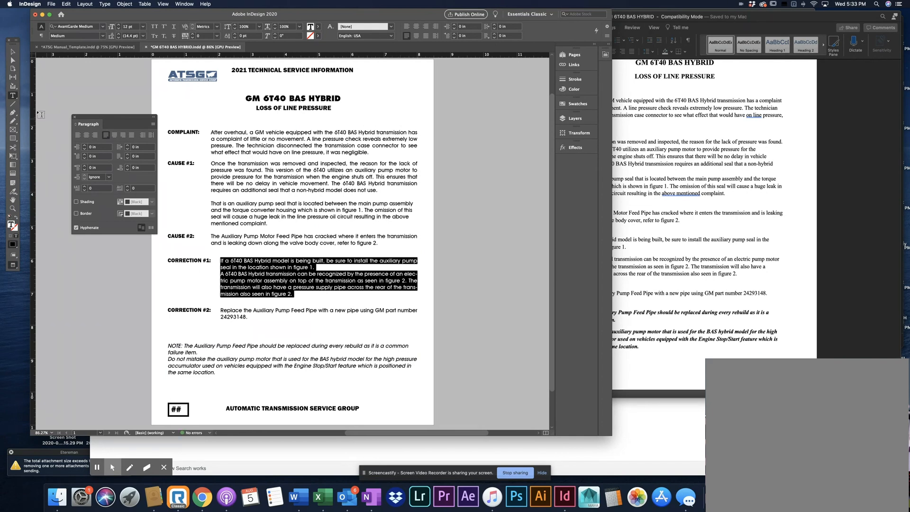
pyautogui.press('Escape')
pyautogui.click(67, 86)
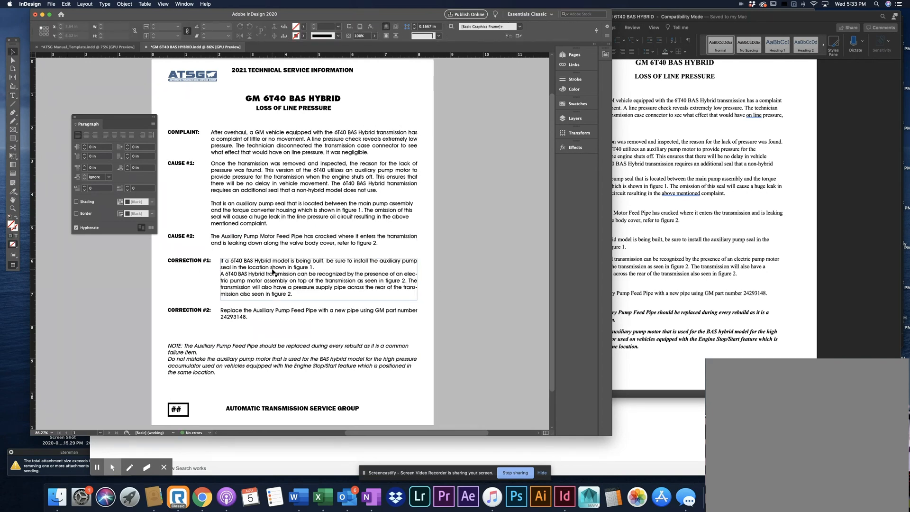
# Turn off hyphenation for the CORRECTION #1 text frame and move the paragraph settings to the other side of the page
pyautogui.click(275, 271)
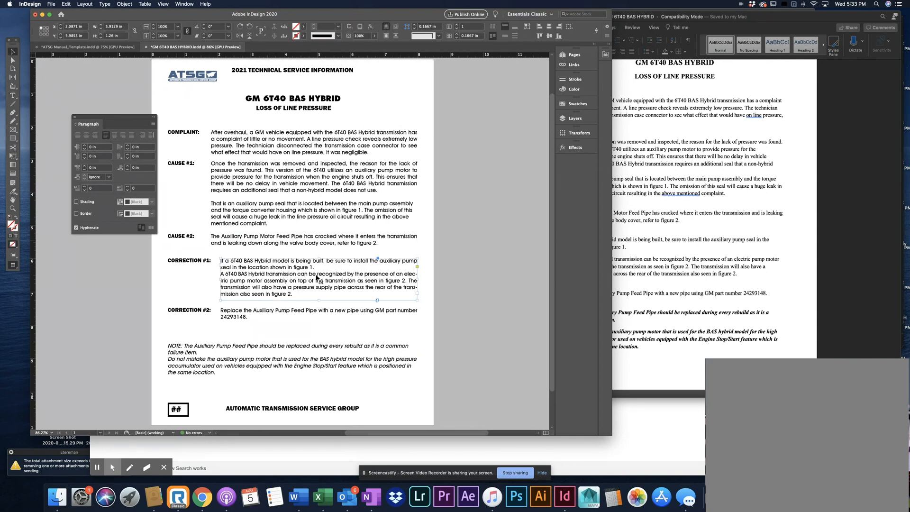
pyautogui.click(76, 228)
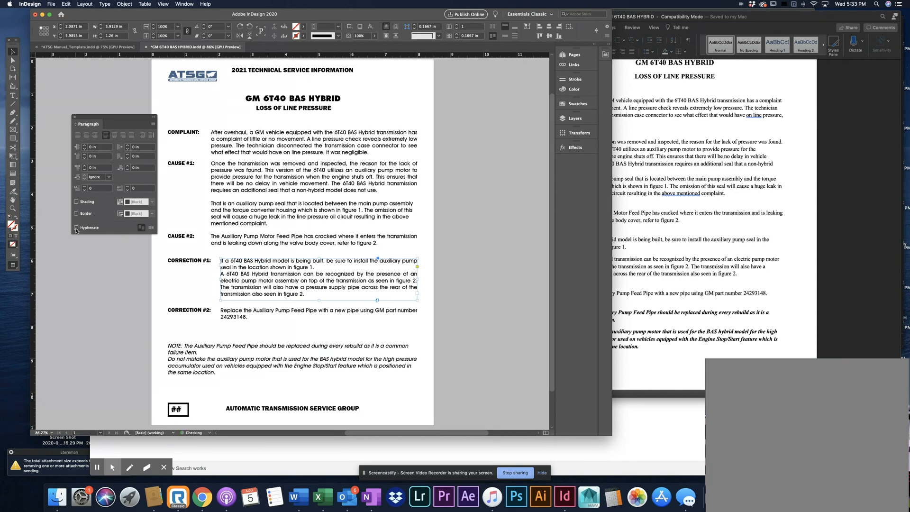
pyautogui.click(74, 98)
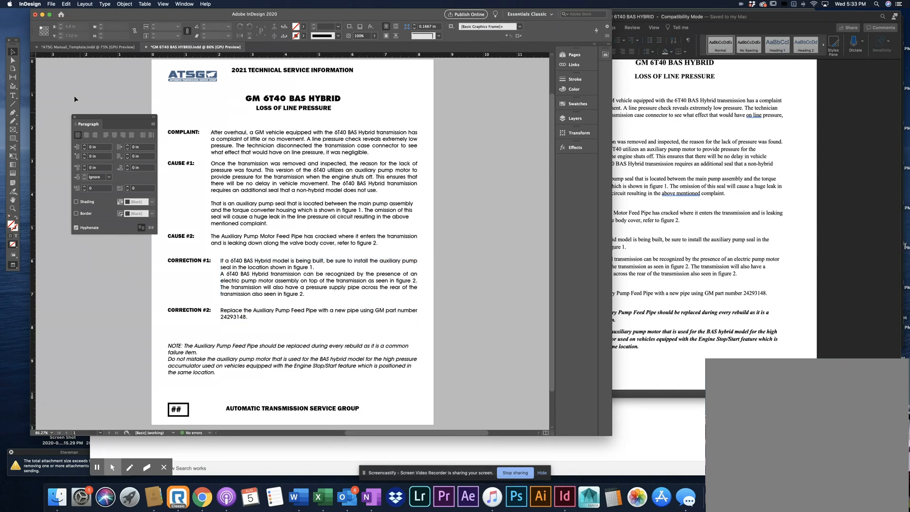
pyautogui.moveTo(110, 121); pyautogui.dragTo(502, 134)
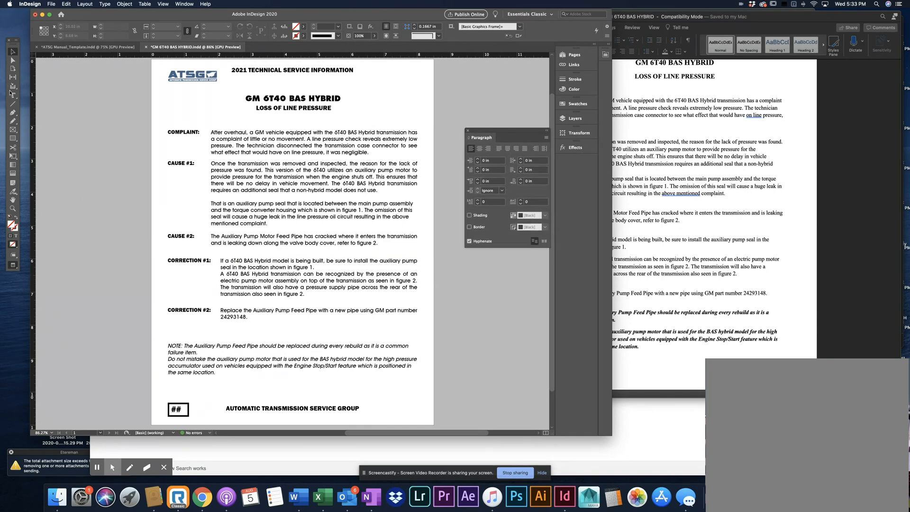
# Insert a blank line between the two paragraphs of the CORRECTION #1 text
pyautogui.press('t')
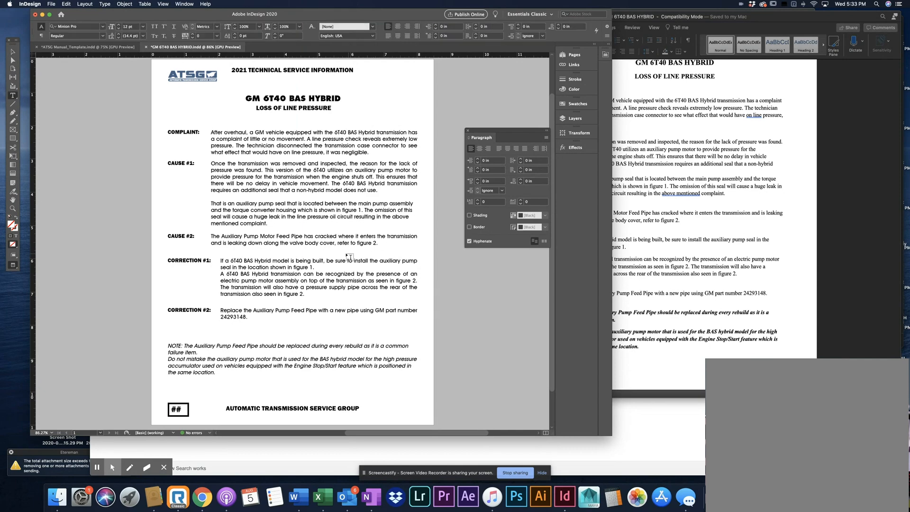
pyautogui.click(315, 266)
pyautogui.press('Return')
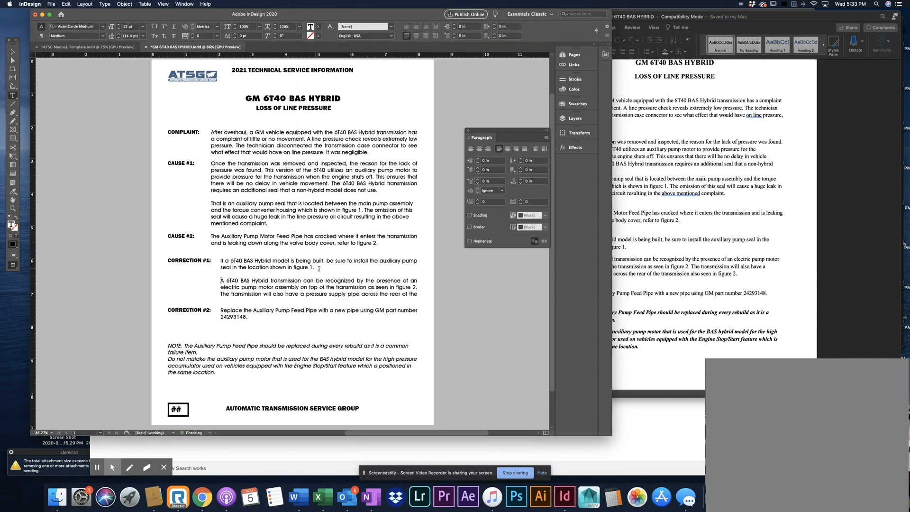
pyautogui.press('Escape')
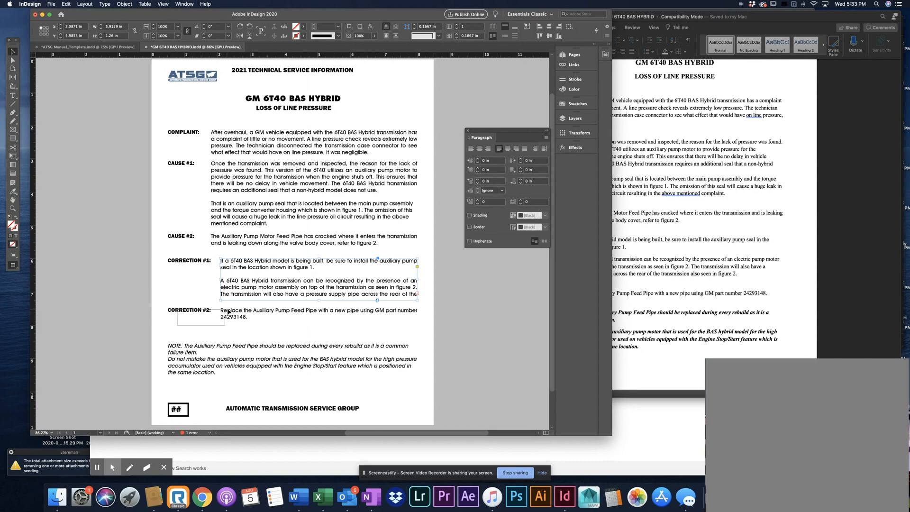
# Show the frame edges and move the CORRECTION #2 heading and text down to make room below CORRECTION #1
pyautogui.click(228, 315)
pyautogui.click(136, 280)
pyautogui.press('w')
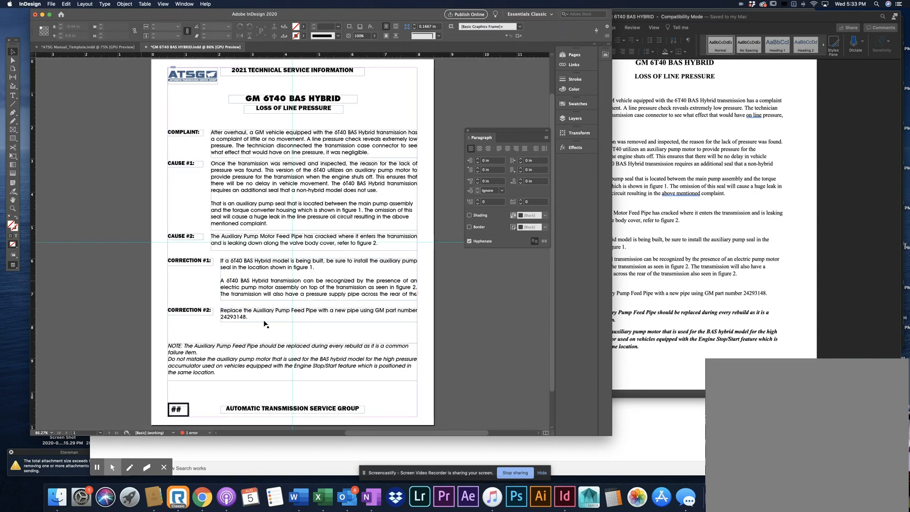
pyautogui.scroll(-1, 229, 305)
pyautogui.moveTo(229, 302); pyautogui.dragTo(259, 304)
# Extend the CORRECTION #1 text frame downward to about 1.51 in high so its last line fits, and return to preview
pyautogui.click(312, 282)
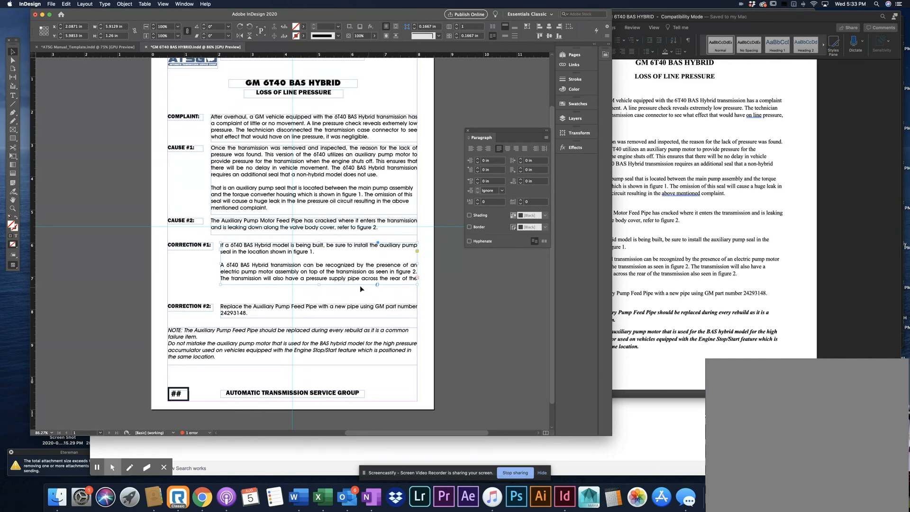
pyautogui.moveTo(319, 285)
pyautogui.mouseDown()
pyautogui.moveTo(319, 303)
pyautogui.moveTo(320, 293)
pyautogui.mouseUp()
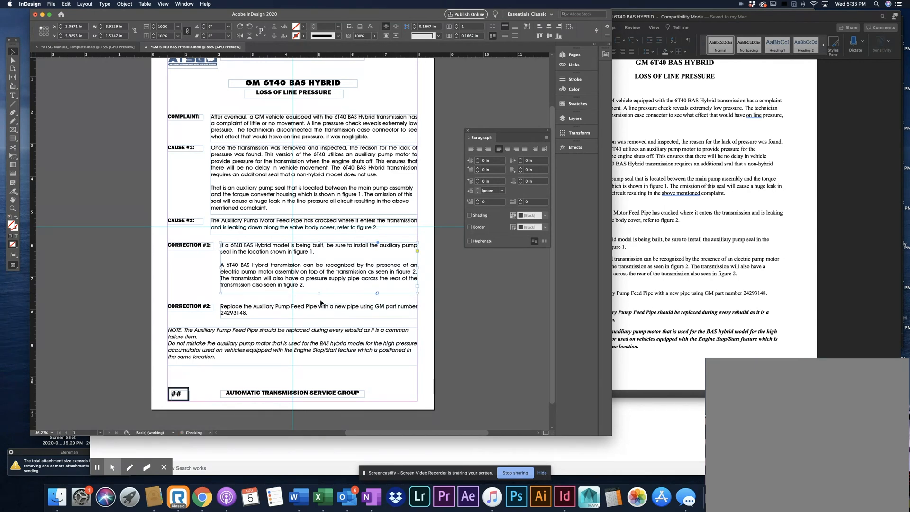
pyautogui.click(320, 303)
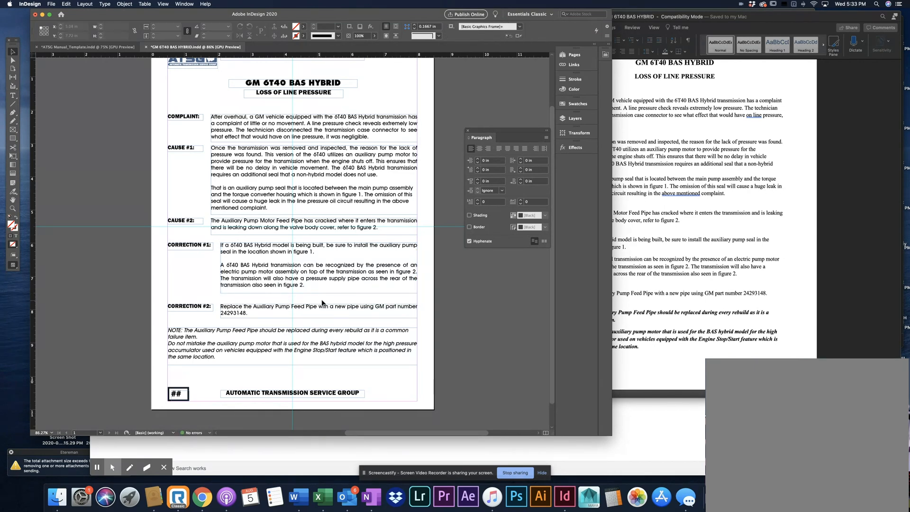
pyautogui.press('w')
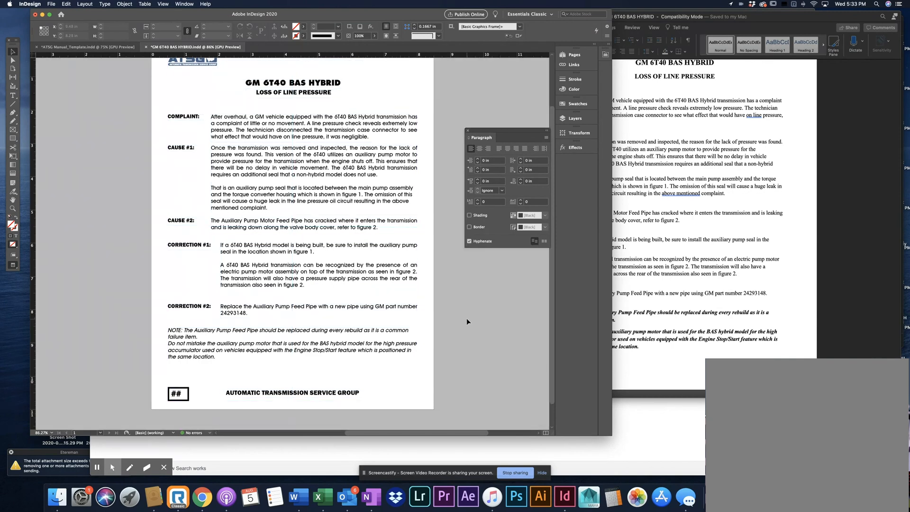
# Insert a blank line between the two NOTE paragraphs and extend the NOTE frame to fit all its text
pyautogui.scroll(2, 465, 317)
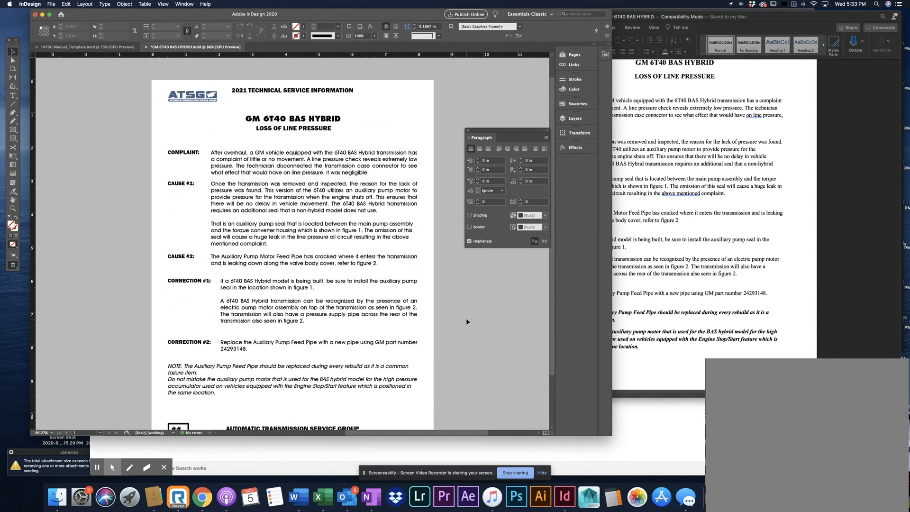
pyautogui.scroll(-1, 466, 320)
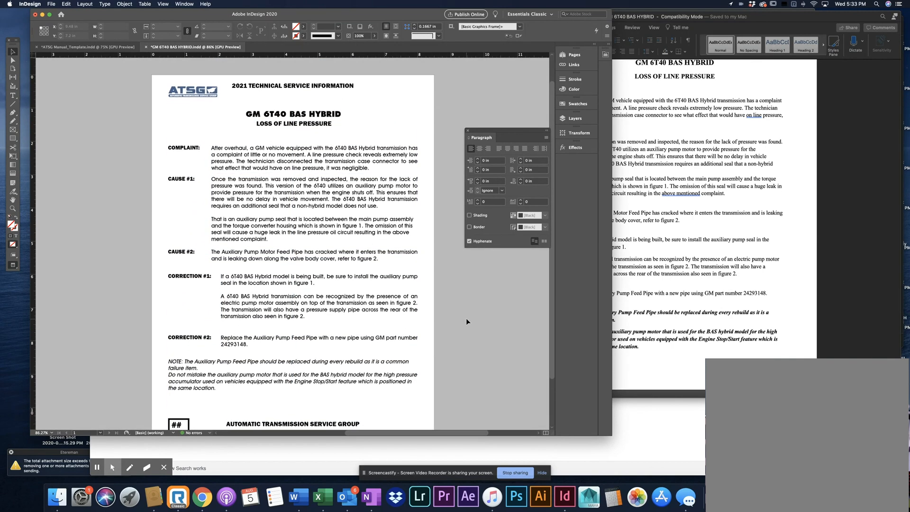
pyautogui.scroll(-2, 466, 318)
pyautogui.press('t')
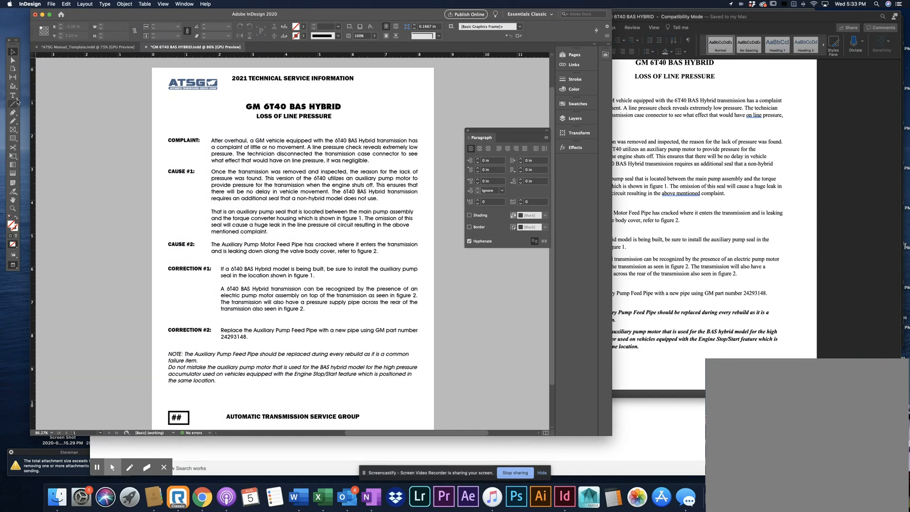
pyautogui.click(199, 360)
pyautogui.press('Return')
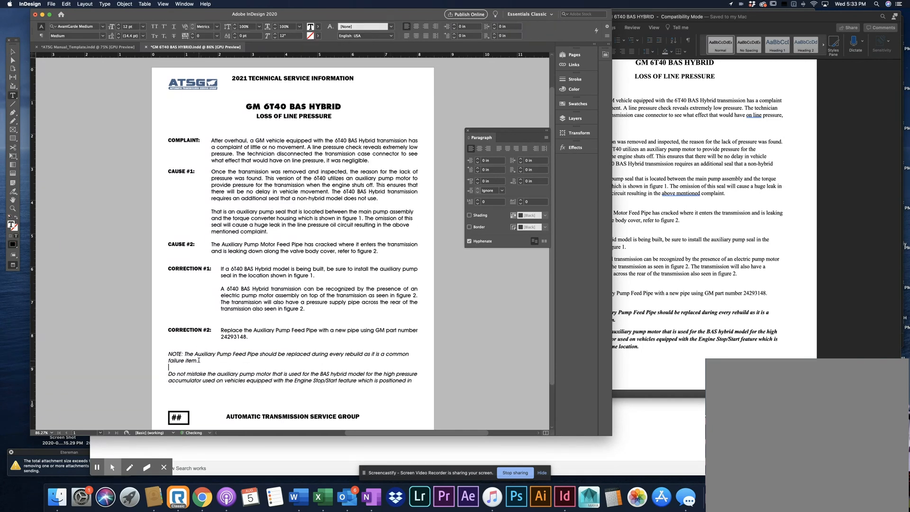
pyautogui.press('Escape')
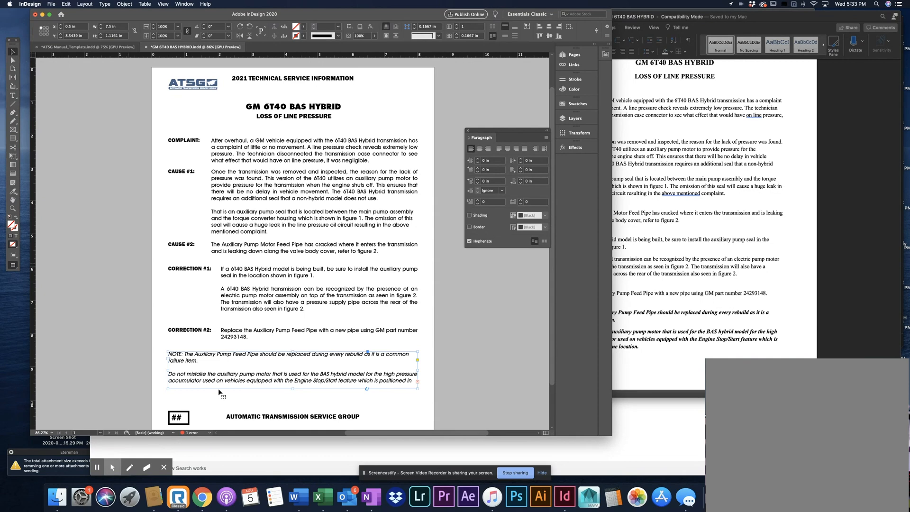
pyautogui.doubleClick(293, 388)
pyautogui.click(485, 359)
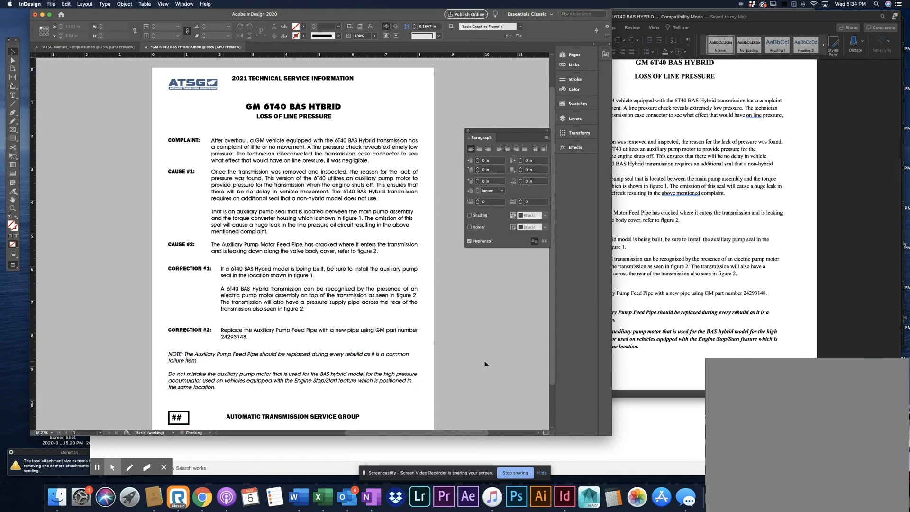
# Bring up the GM 6T40 BAS HYBRID folder in Finder, return to InDesign and save the layout
pyautogui.scroll(-3, 477, 358)
pyautogui.scroll(4, 476, 358)
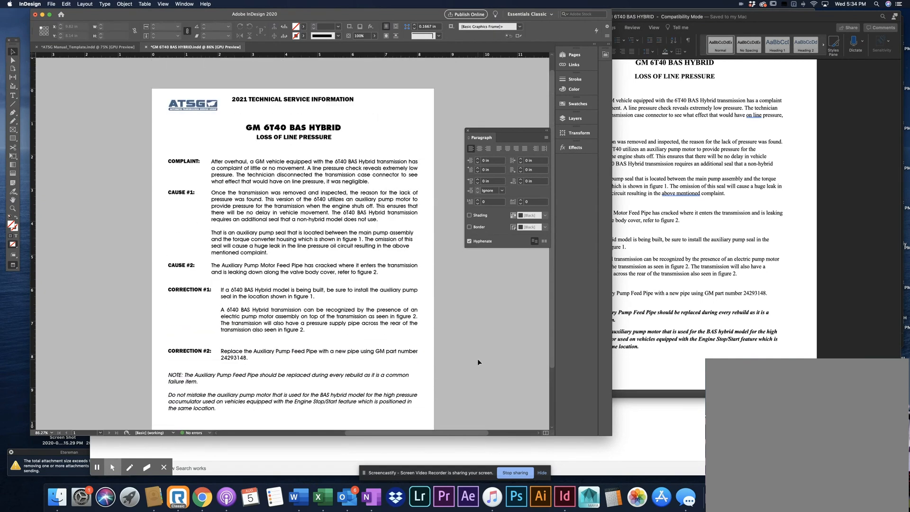
pyautogui.scroll(-3, 478, 358)
pyautogui.click(721, 271)
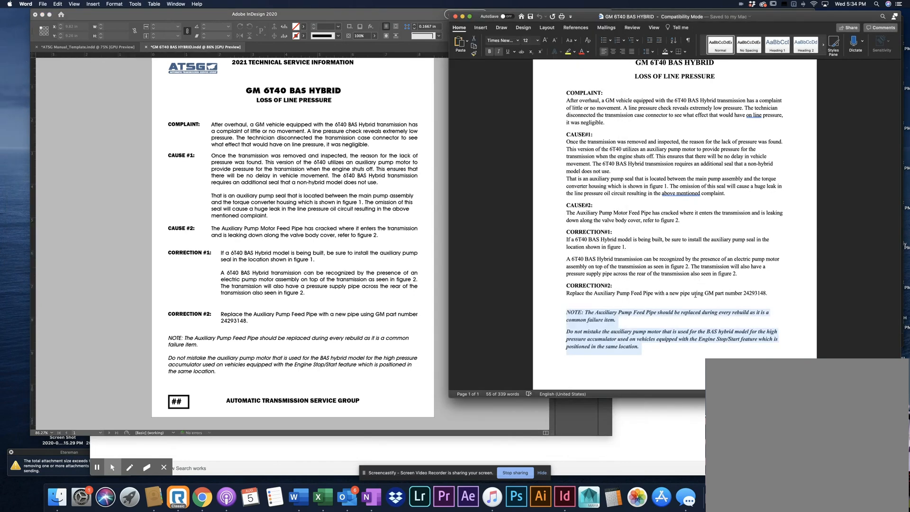
pyautogui.click(58, 497)
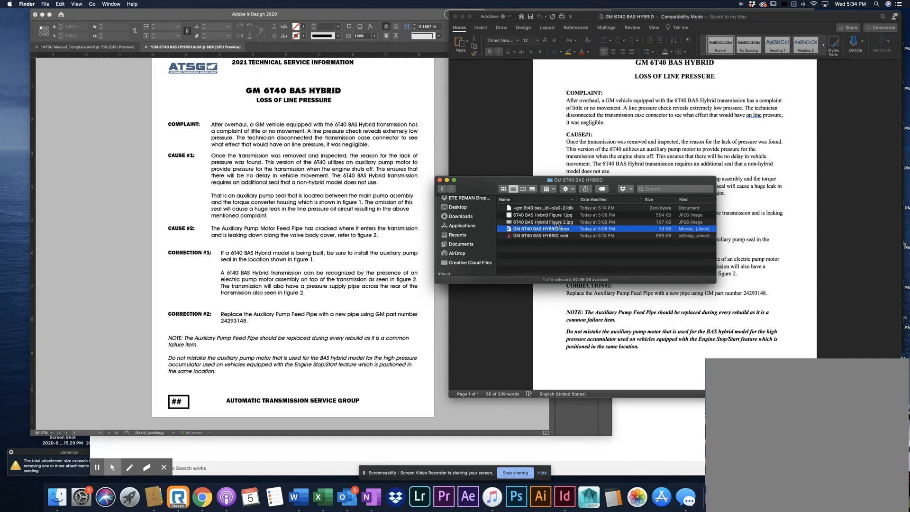
pyautogui.click(444, 133)
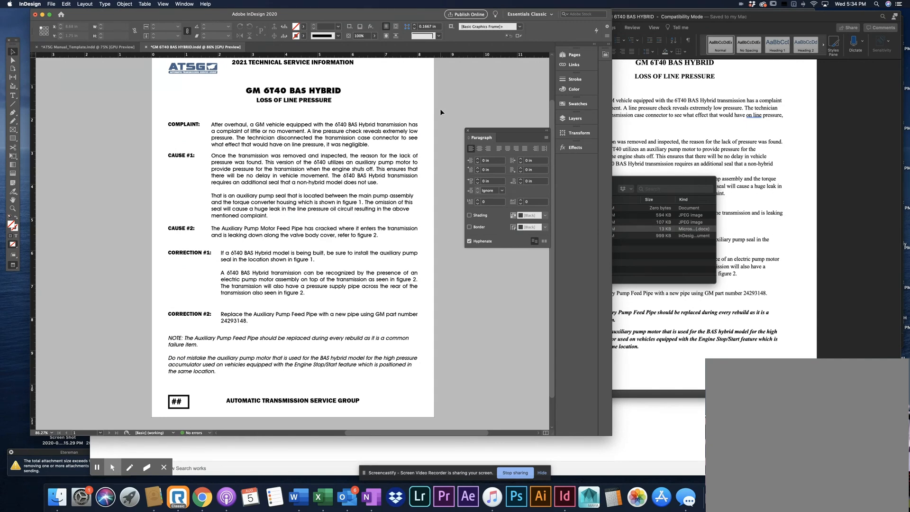
pyautogui.press('super+s')
# Display the page overview of the GM 6T40 BAS HYBRID layout
pyautogui.click(51, 4)
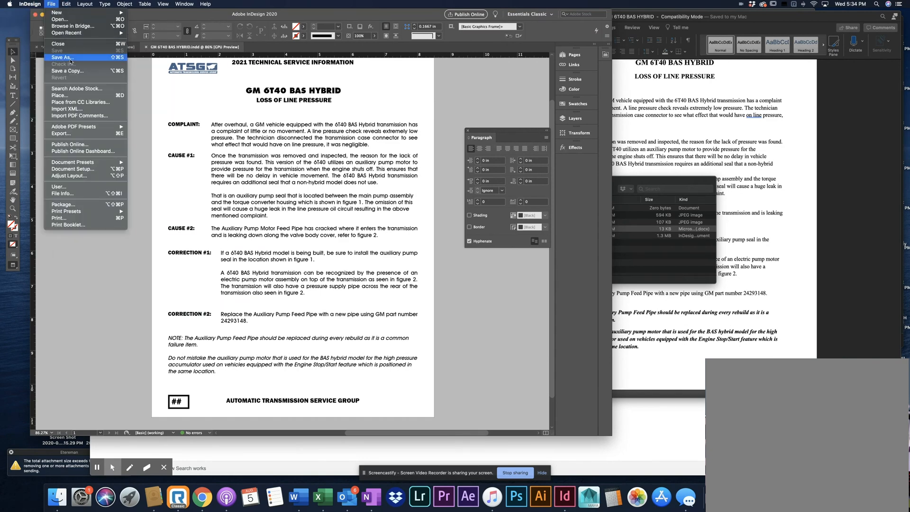
pyautogui.click(91, 220)
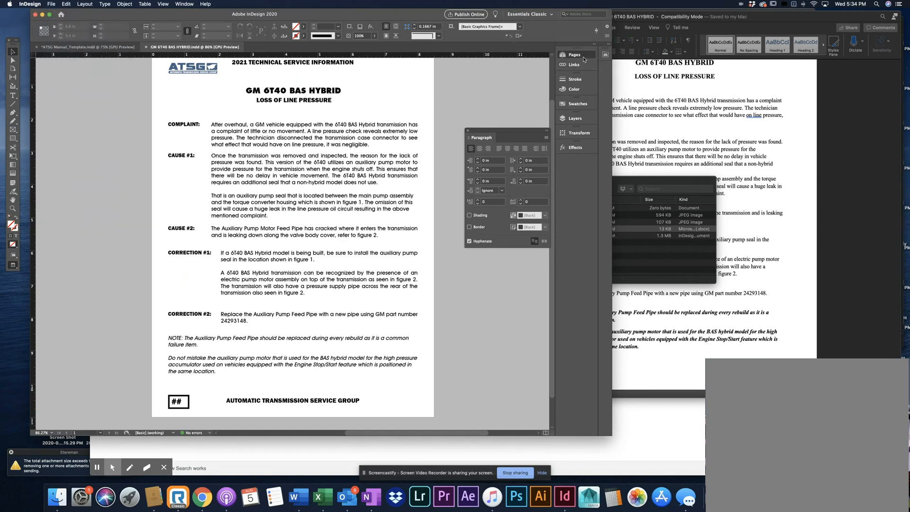
pyautogui.click(570, 57)
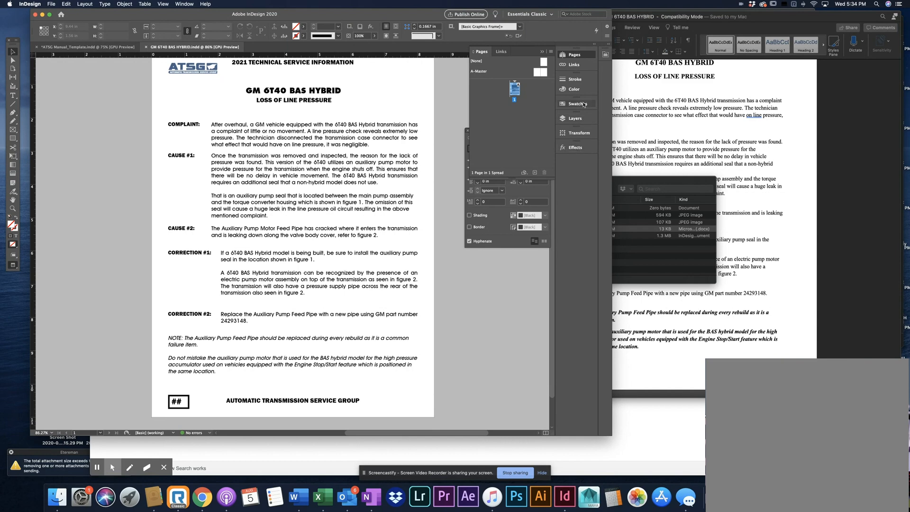
pyautogui.click(184, 5)
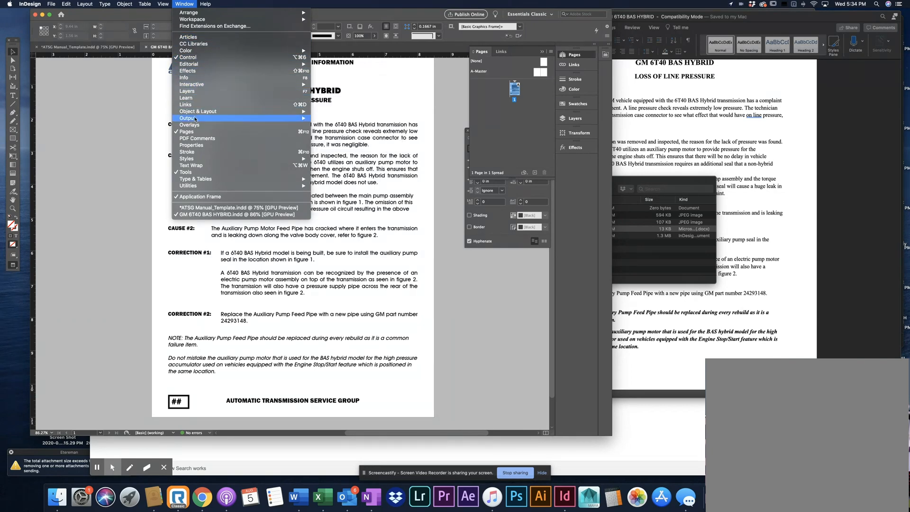
pyautogui.moveTo(303, 122)
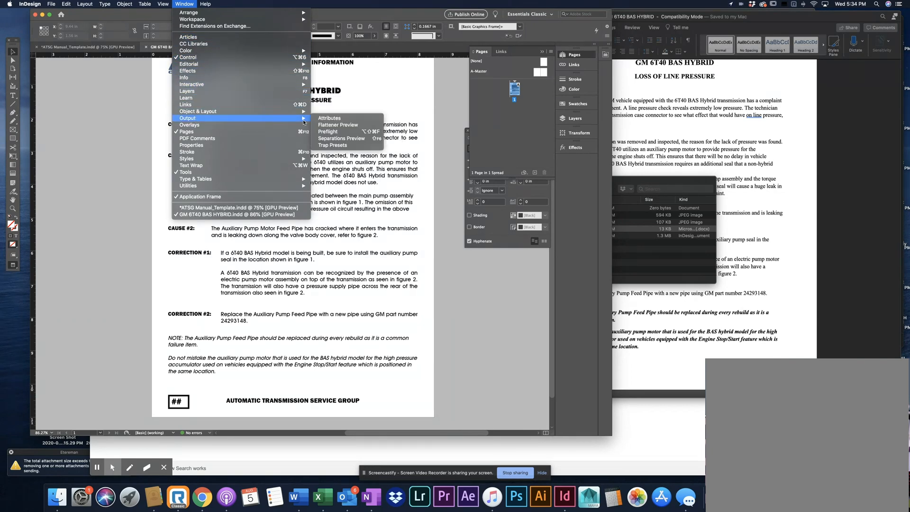
pyautogui.click(189, 4)
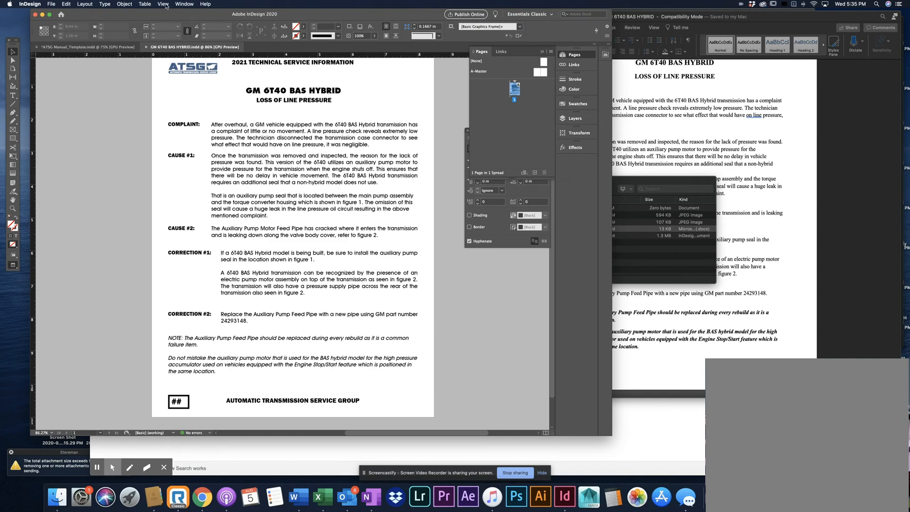
pyautogui.click(90, 4)
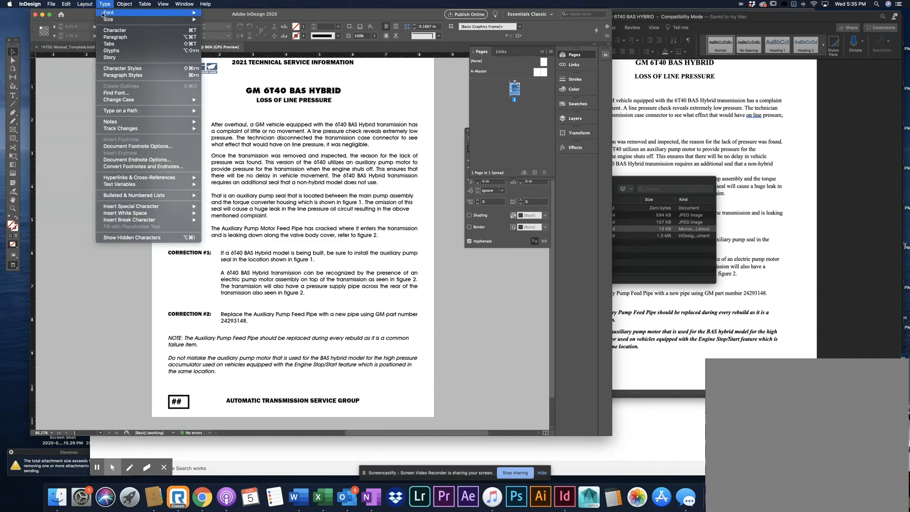
pyautogui.moveTo(86, 13)
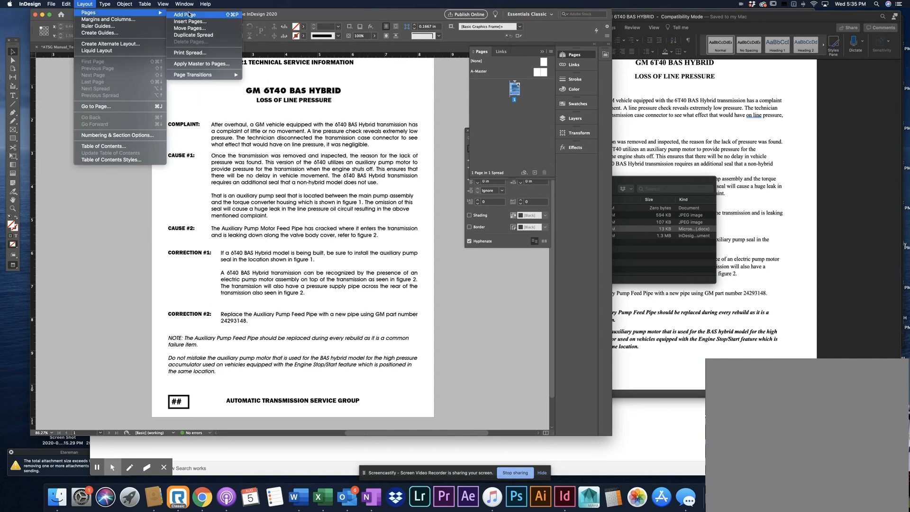
pyautogui.click(86, 5)
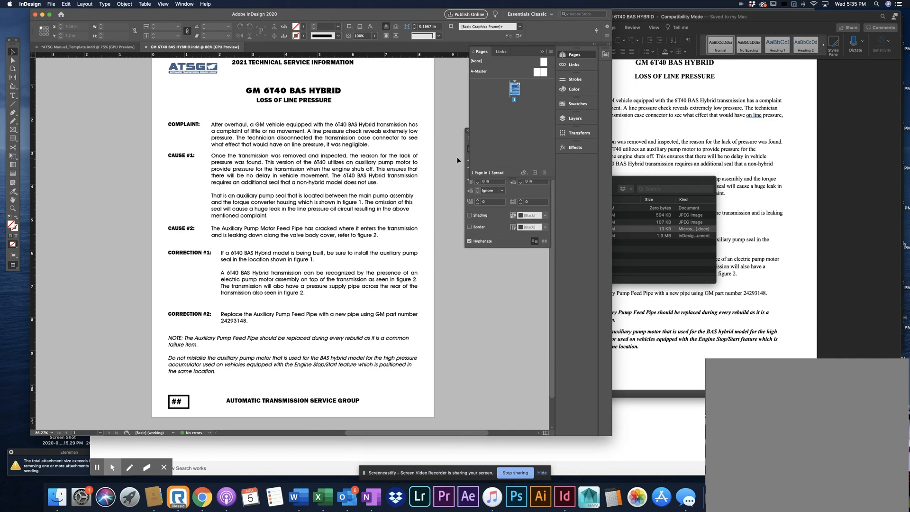
# Turn off preview and add a blank second page to the layout
pyautogui.press('w')
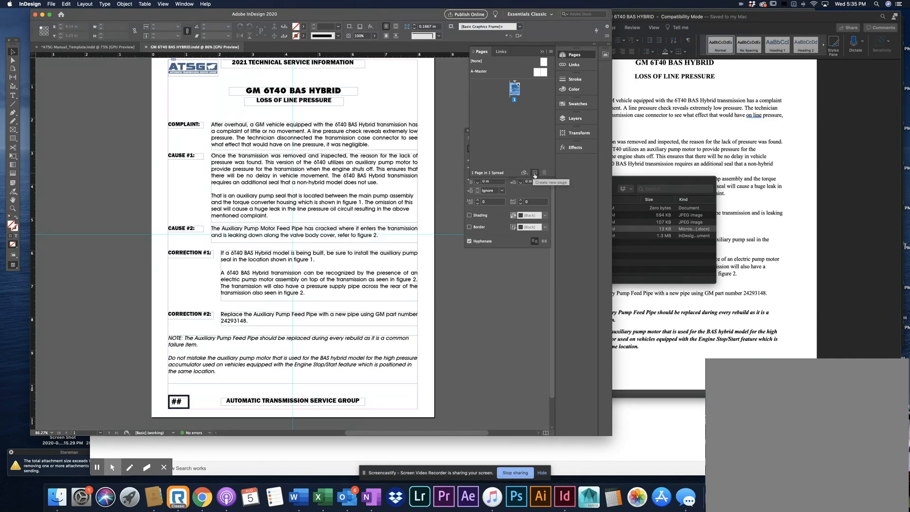
pyautogui.click(534, 174)
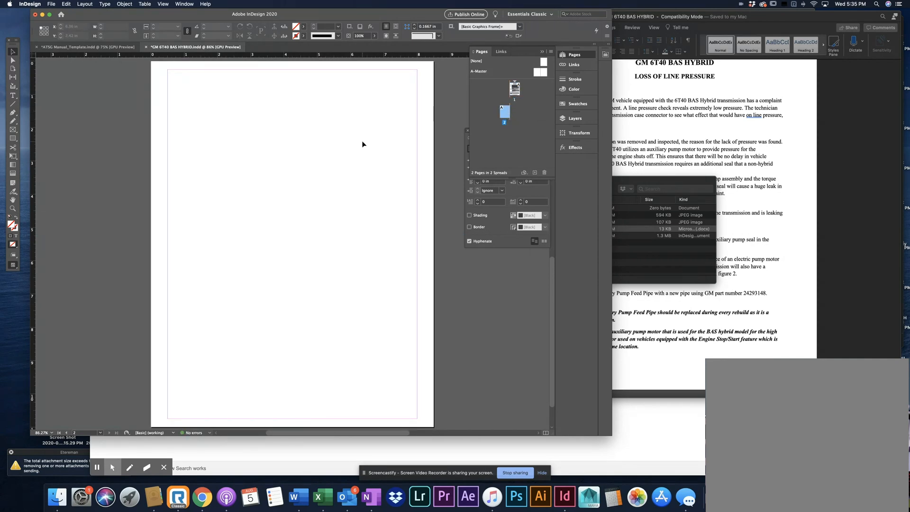
pyautogui.scroll(1, 285, 121)
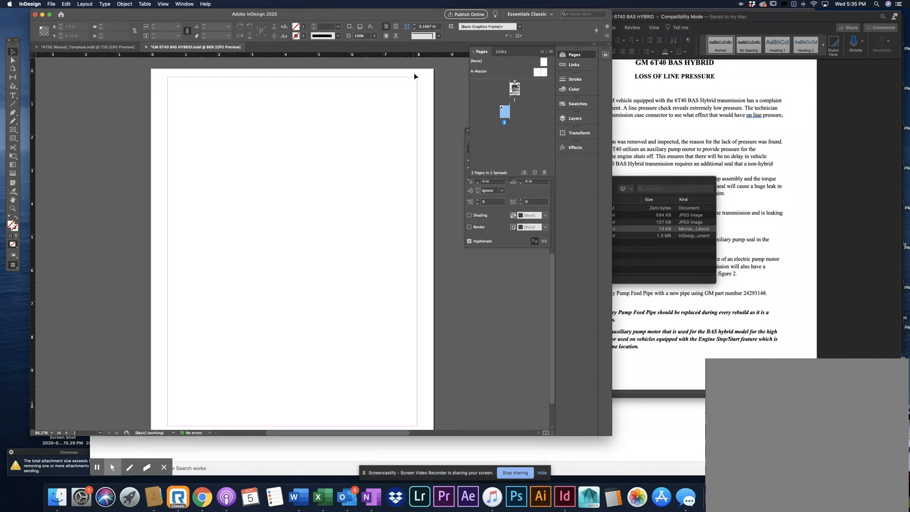
pyautogui.scroll(-5, 414, 74)
pyautogui.scroll(2, 413, 75)
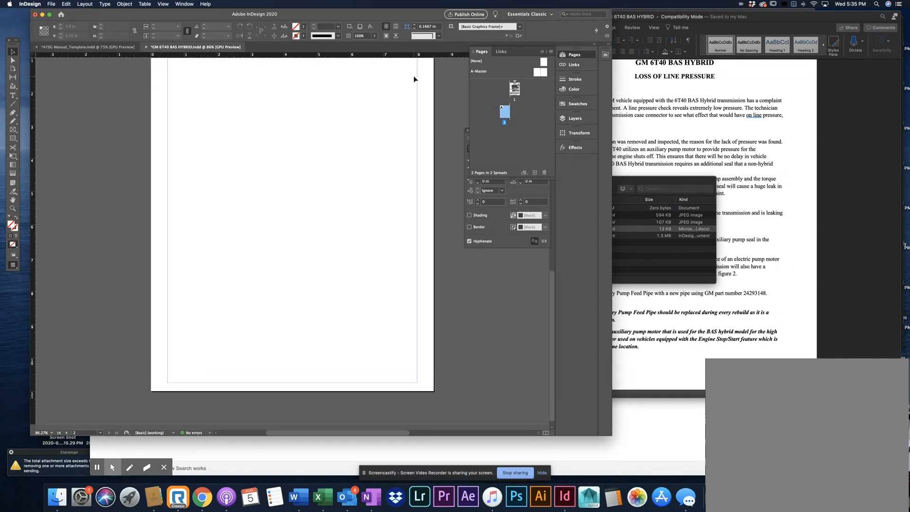
pyautogui.scroll(10, 278, 118)
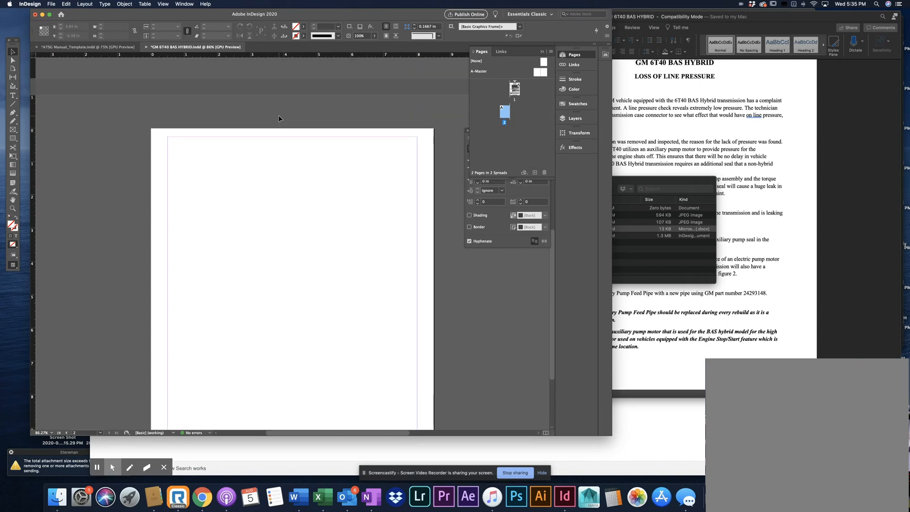
# Switch to Word and close the GM 6T40 BAS HYBRID source document
pyautogui.click(753, 162)
pyautogui.scroll(2, 742, 168)
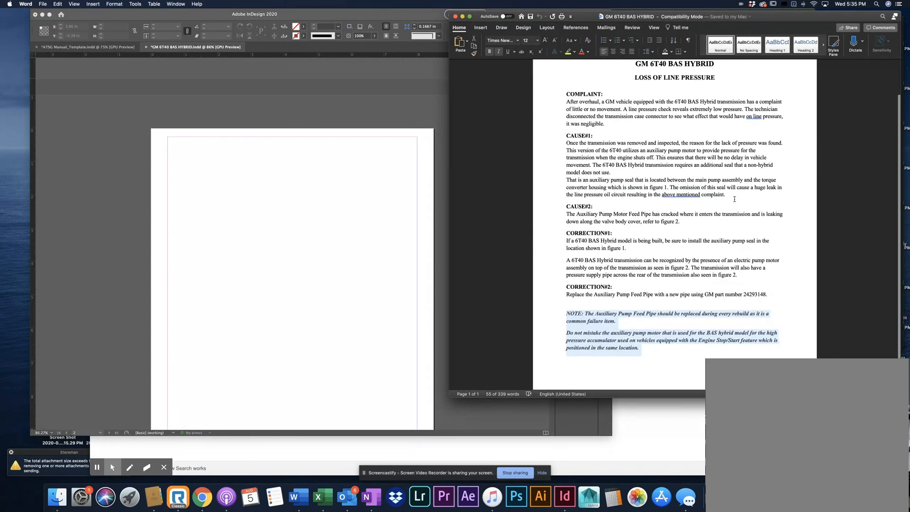
pyautogui.scroll(1, 735, 199)
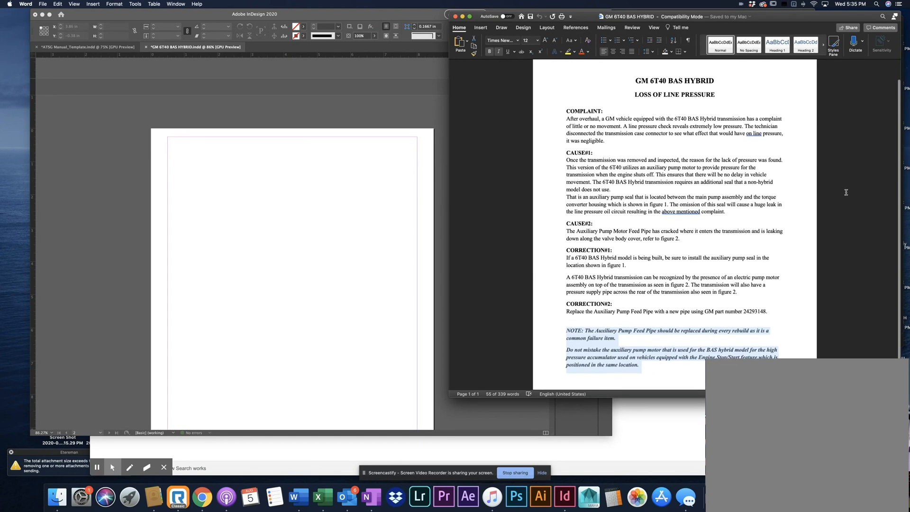
pyautogui.click(455, 16)
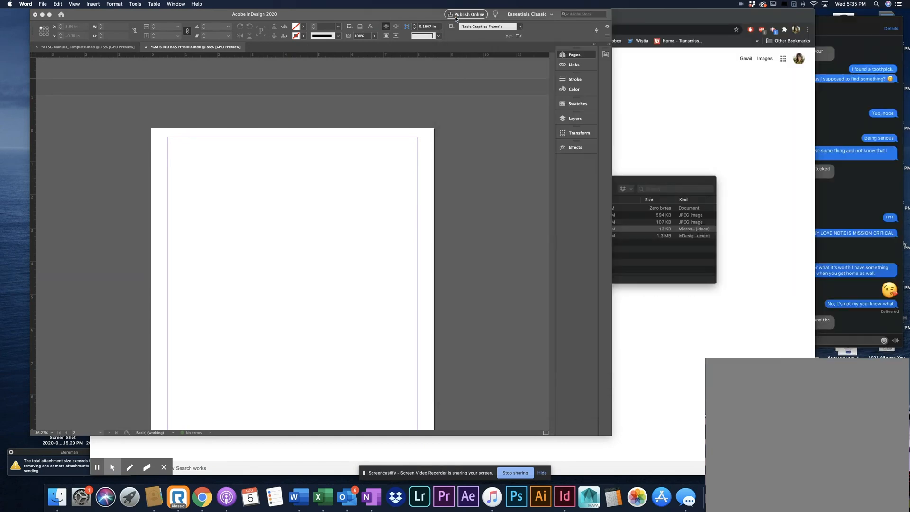
# Move the GM 6T40 BAS HYBRID folder window clear of the layout and return to the blank second page in InDesign
pyautogui.moveTo(631, 192); pyautogui.dragTo(738, 131)
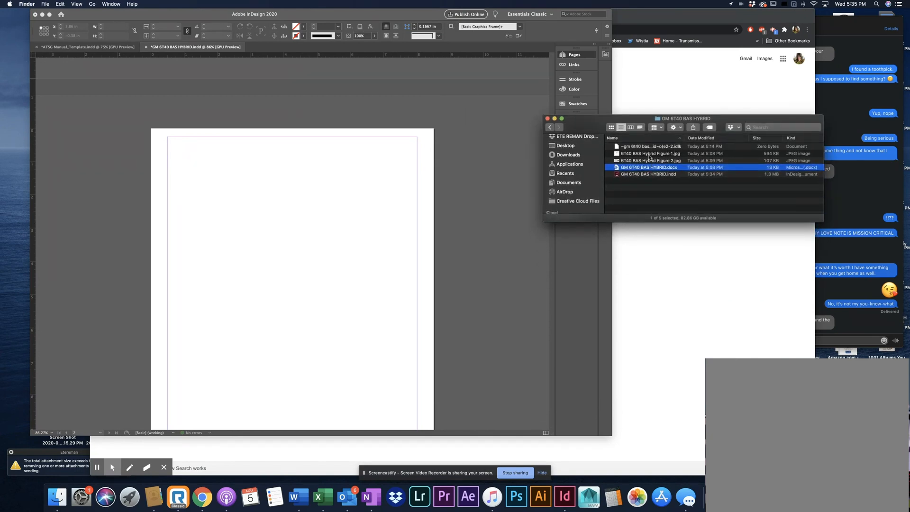
pyautogui.click(476, 214)
pyautogui.scroll(-3, 452, 233)
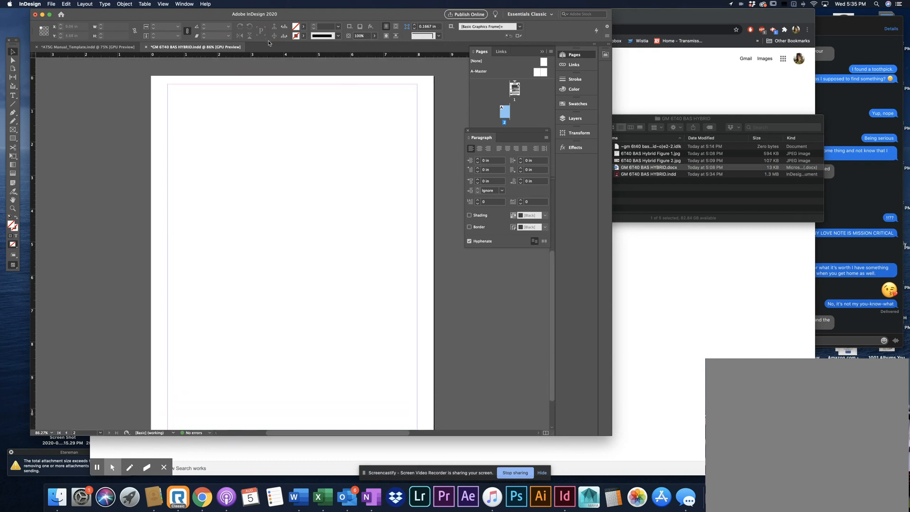
# Copy all elements of the photo page, including header, frame, figure caption and footer, from the ATSG Manual_Template document
pyautogui.click(102, 48)
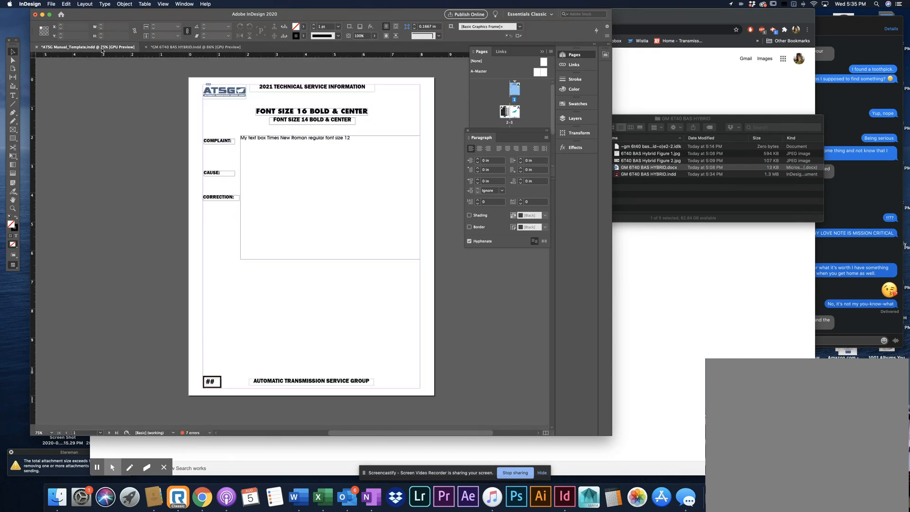
pyautogui.click(171, 47)
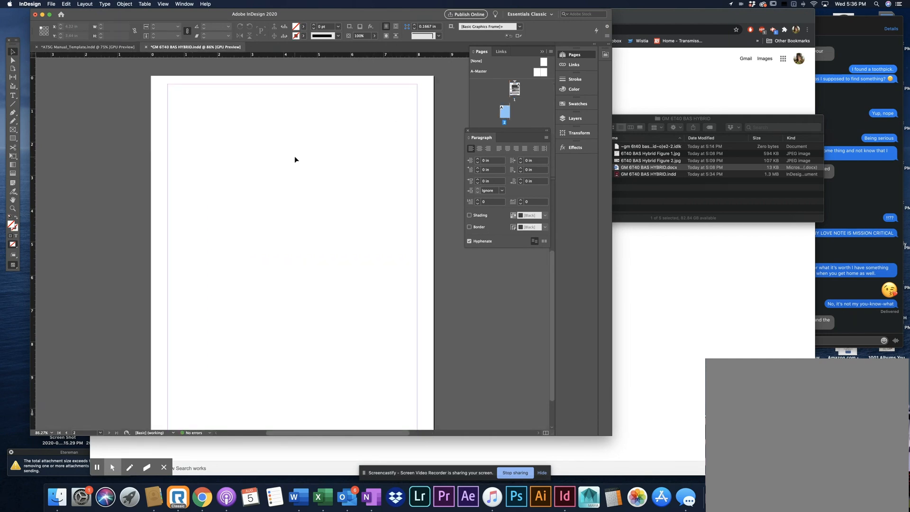
pyautogui.click(88, 47)
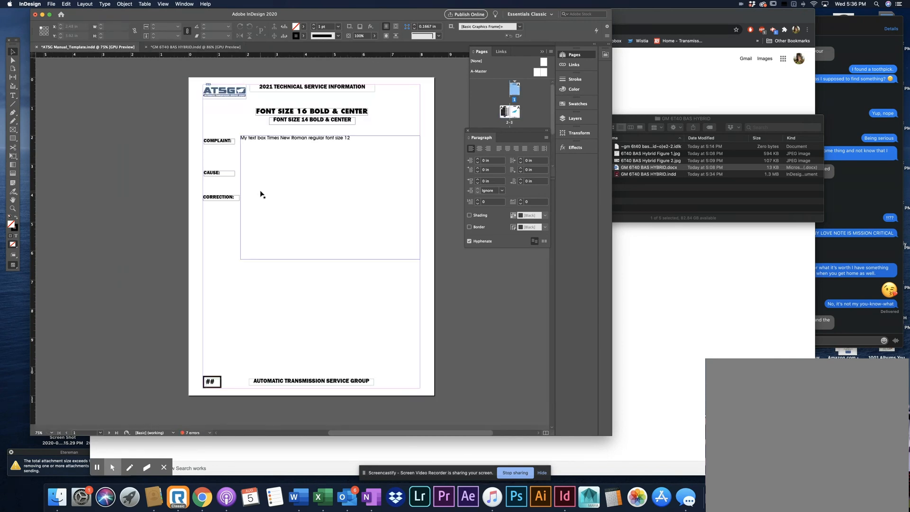
pyautogui.scroll(-5, 303, 195)
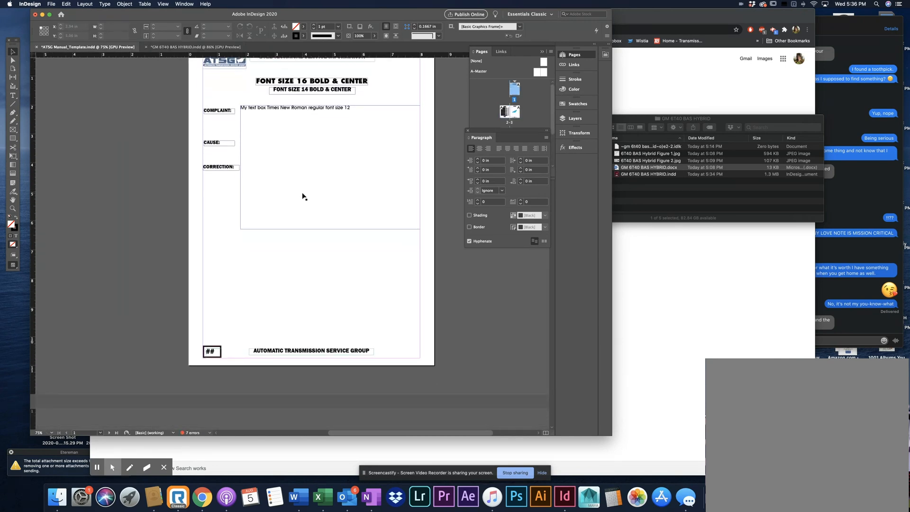
pyautogui.scroll(-10, 302, 196)
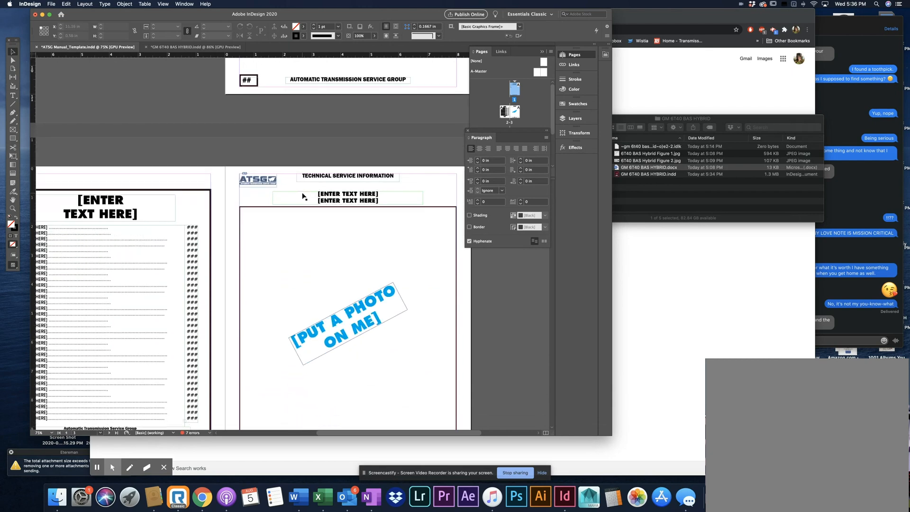
pyautogui.scroll(-3, 302, 195)
pyautogui.hscroll(3, 302, 196)
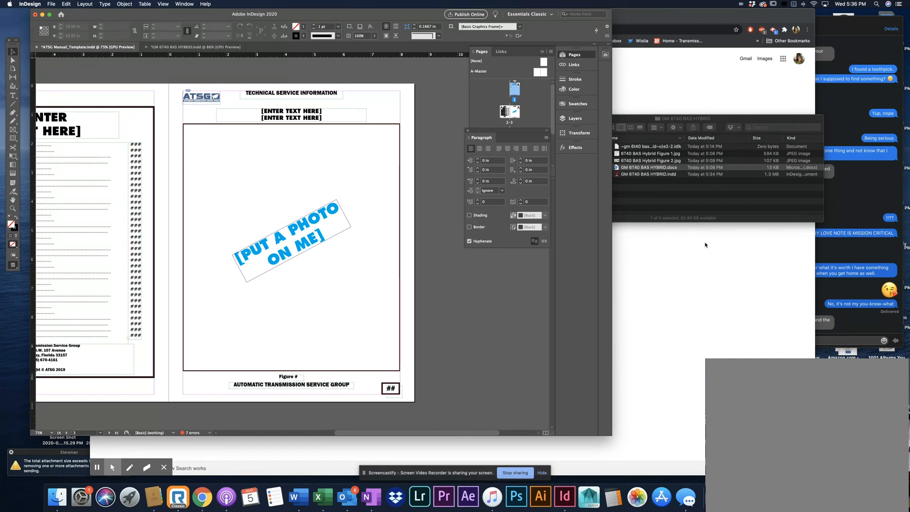
pyautogui.moveTo(416, 401); pyautogui.dragTo(178, 83)
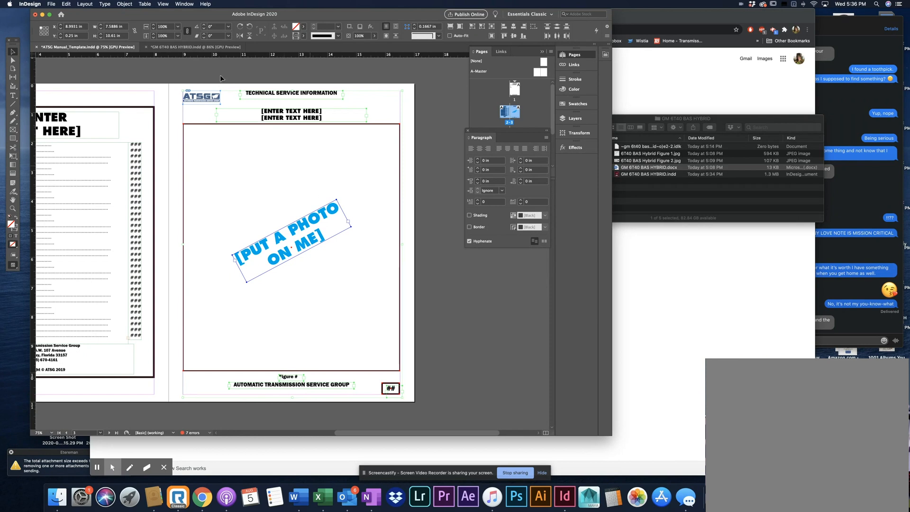
# Paste the copied elements in place on page 2 of GM 6T40 BAS HYBRID and align them to the margins at X 0.5 in, Y 0.25 in
pyautogui.click(195, 47)
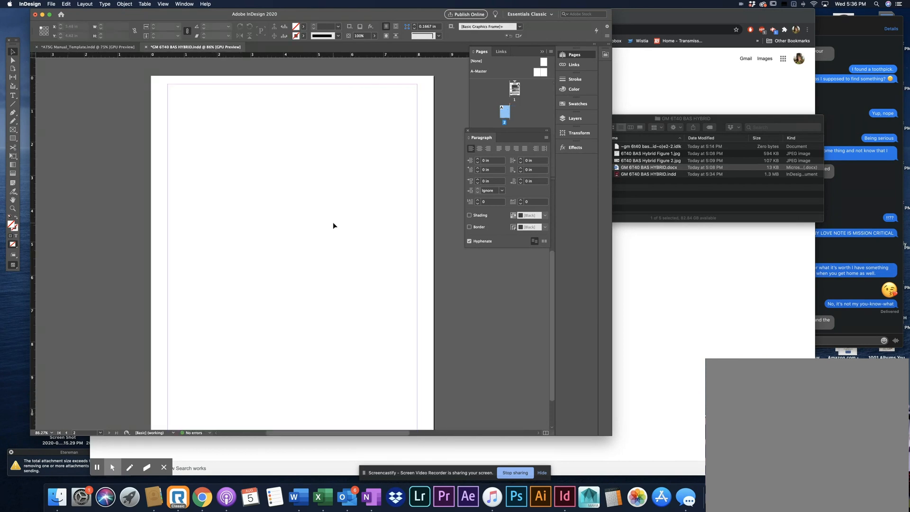
pyautogui.scroll(-1, 333, 223)
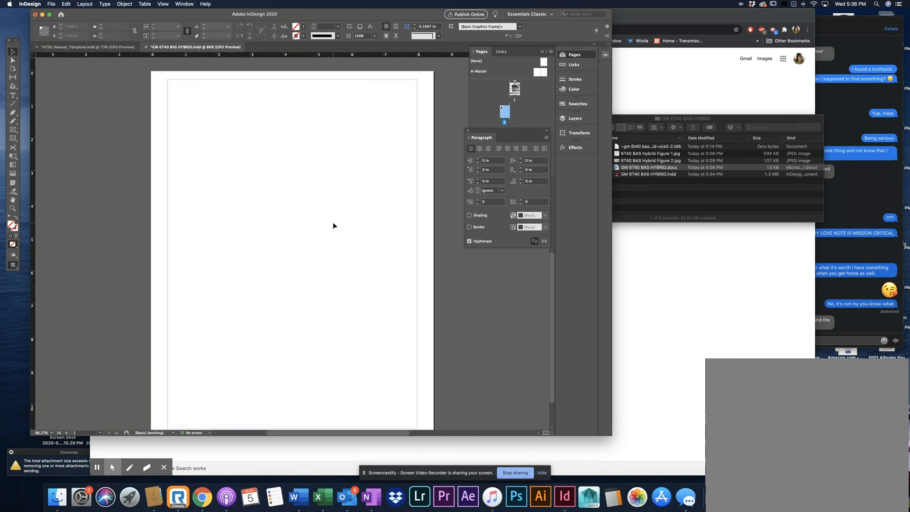
pyautogui.doubleClick(505, 114)
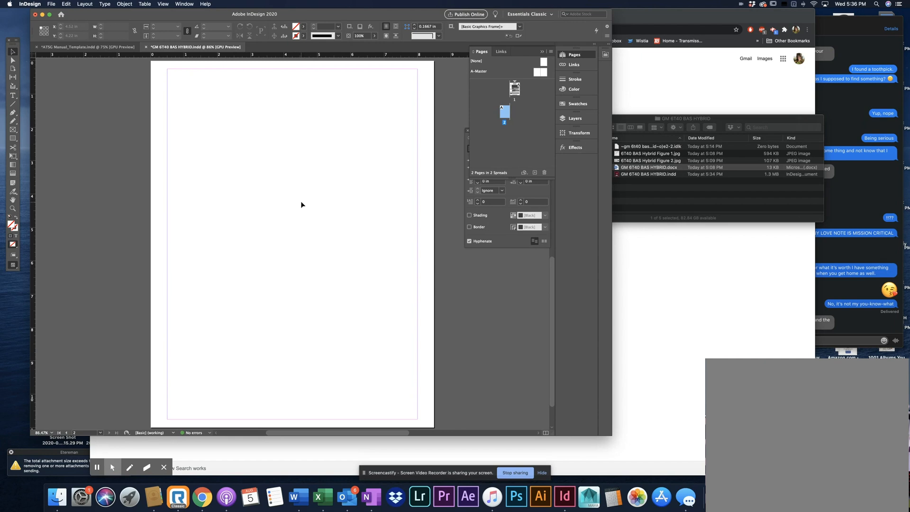
pyautogui.press('super+alt+shift+v')
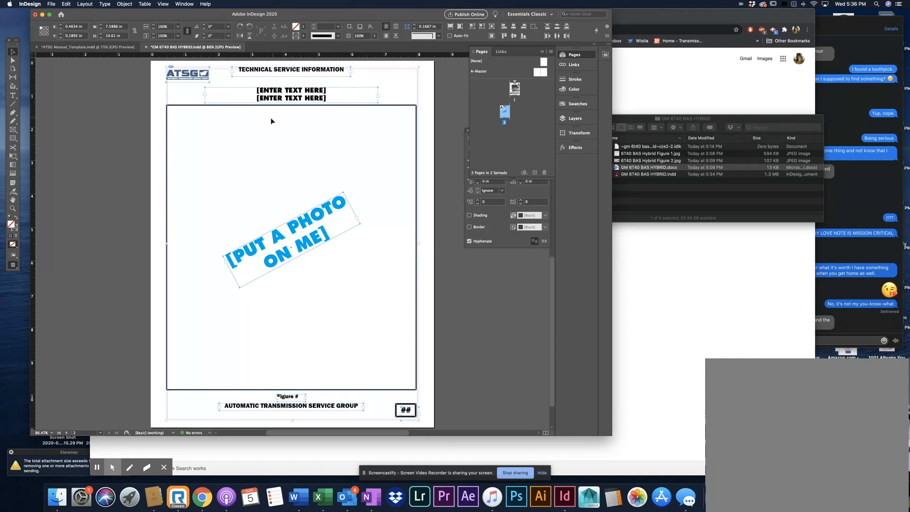
pyautogui.moveTo(269, 101); pyautogui.dragTo(270, 103)
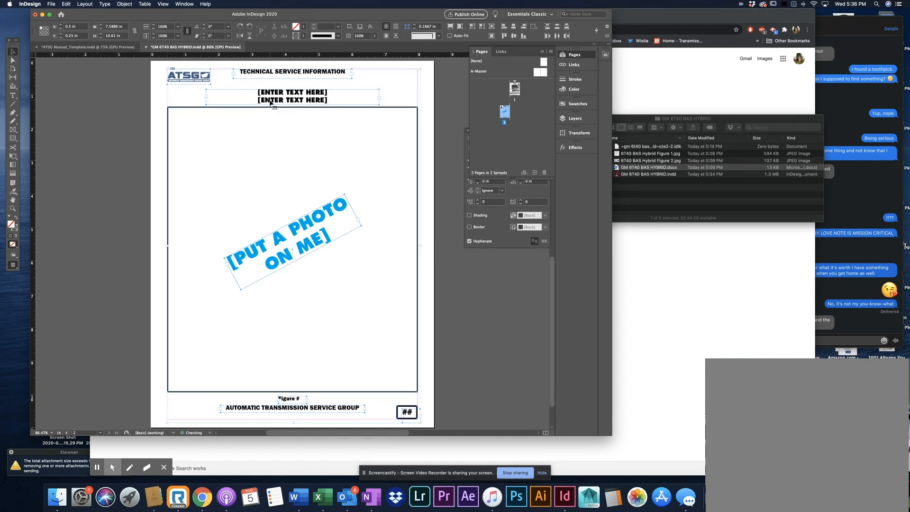
pyautogui.click(424, 87)
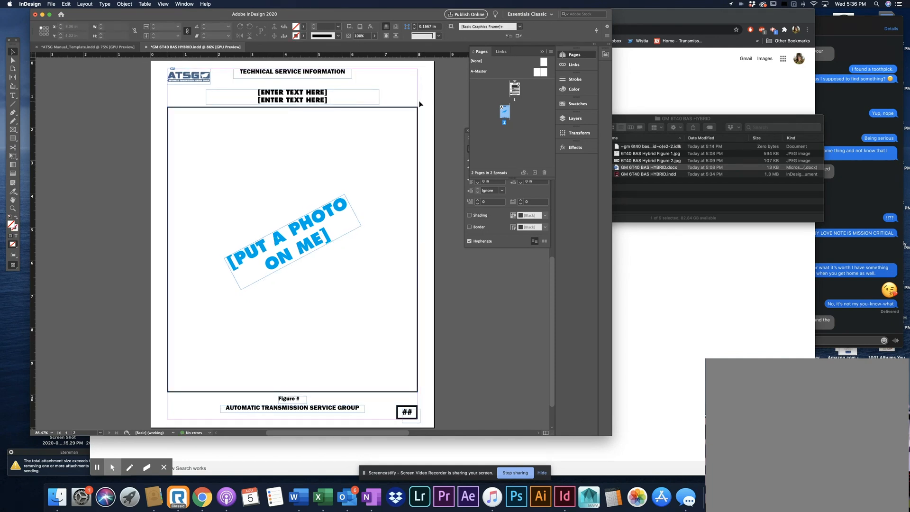
# Delete the blue [PUT A PHOTO ON ME] placeholder and clear the floating panels away from the page
pyautogui.click(319, 241)
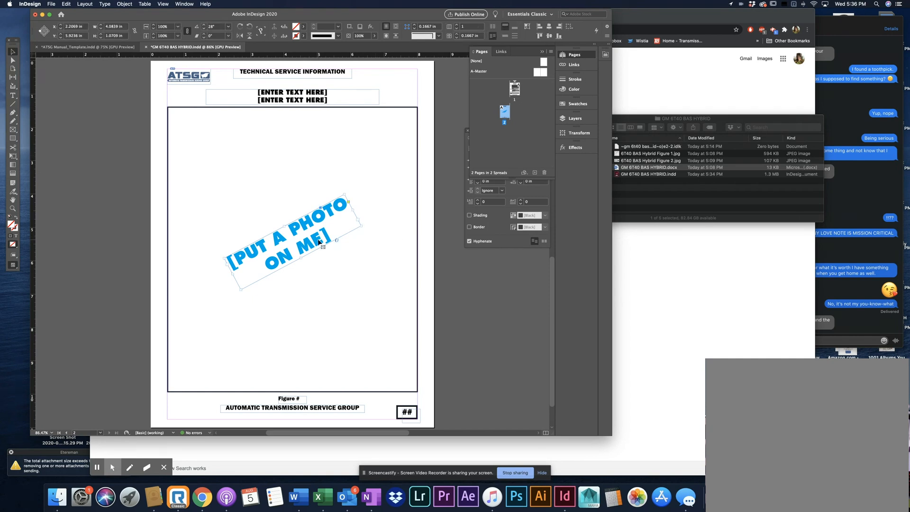
pyautogui.press('Delete')
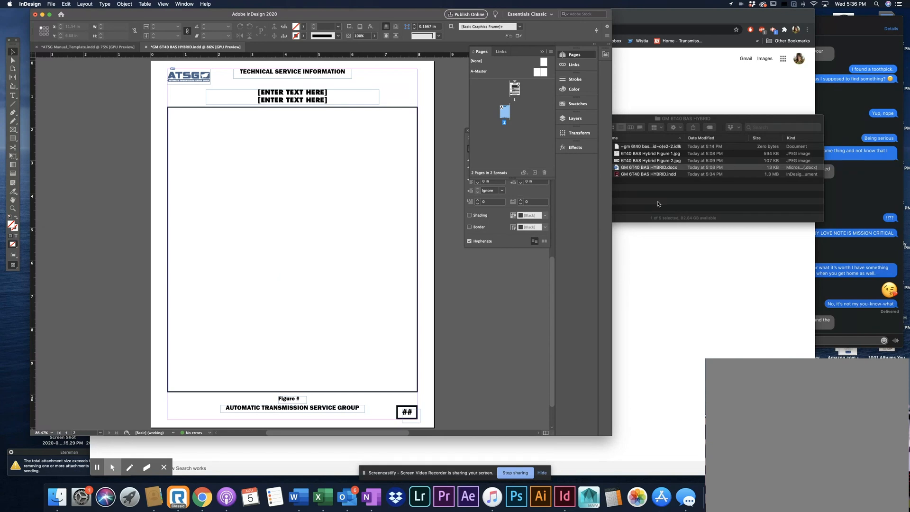
pyautogui.click(542, 52)
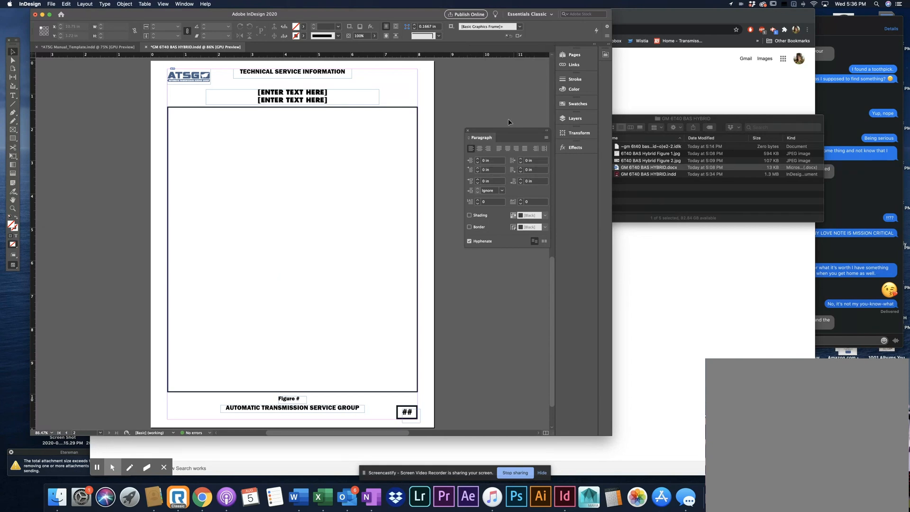
pyautogui.moveTo(486, 131); pyautogui.dragTo(506, 210)
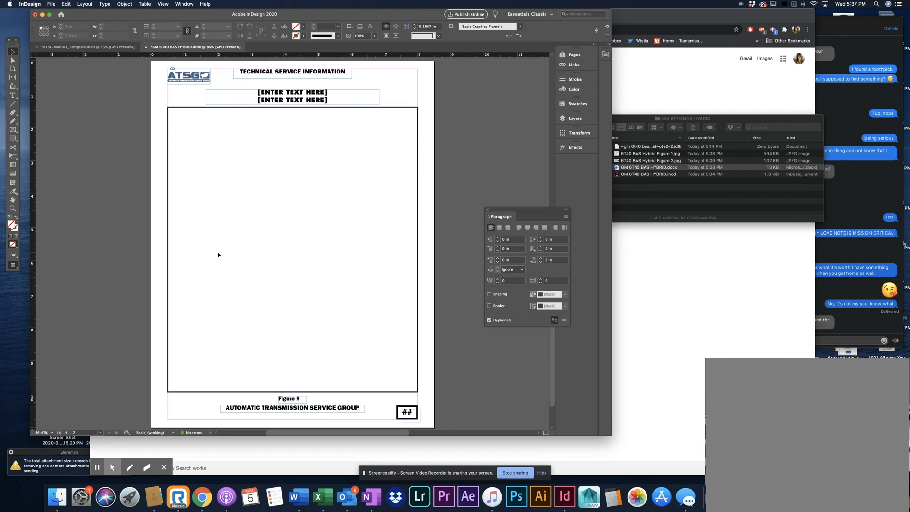
# Look over the text on page 1 and the empty figure frame on page 2 of the layout
pyautogui.scroll(10, 385, 399)
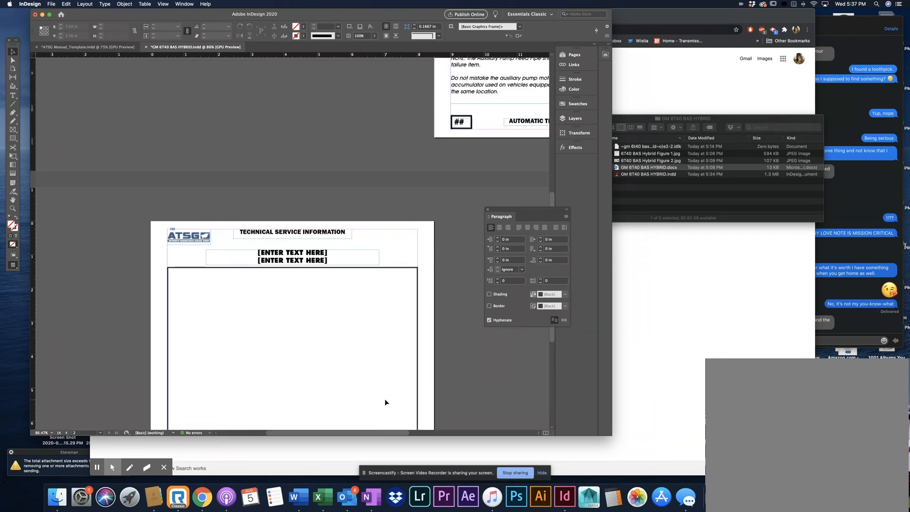
pyautogui.hscroll(5, 385, 402)
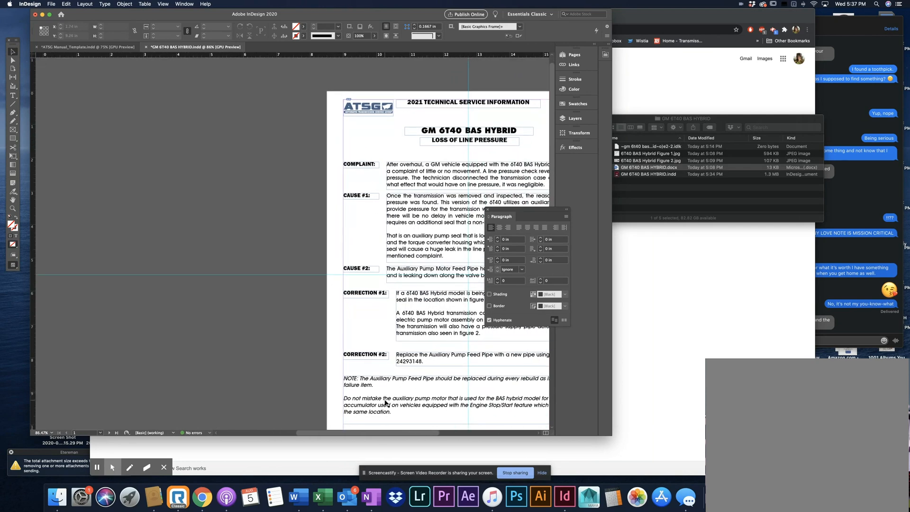
pyautogui.scroll(-5, 384, 401)
pyautogui.scroll(-10, 384, 402)
pyautogui.hscroll(-3, 385, 401)
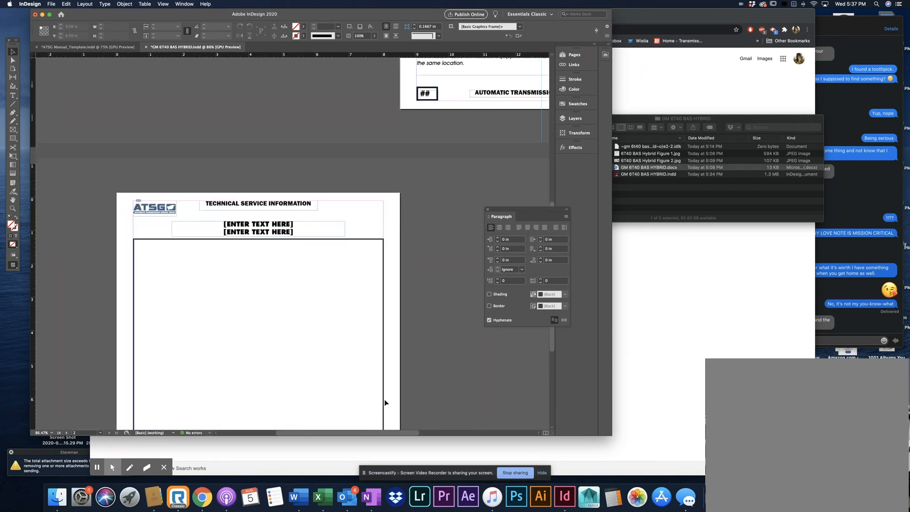
pyautogui.scroll(-5, 384, 403)
pyautogui.hscroll(-2, 384, 402)
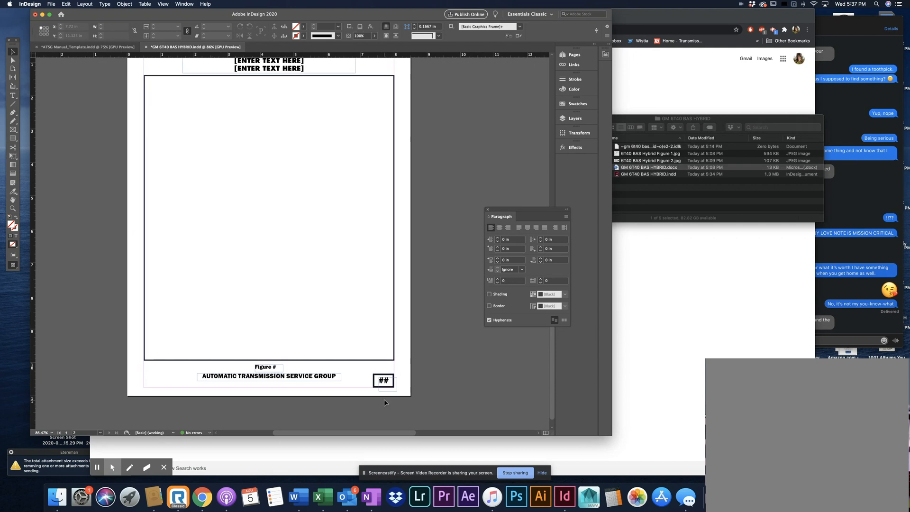
# Try to place 6T40 BAS Hybrid Figure 1.jpg beside page 2 straight from the Finder folder, and undo the placement
pyautogui.click(669, 155)
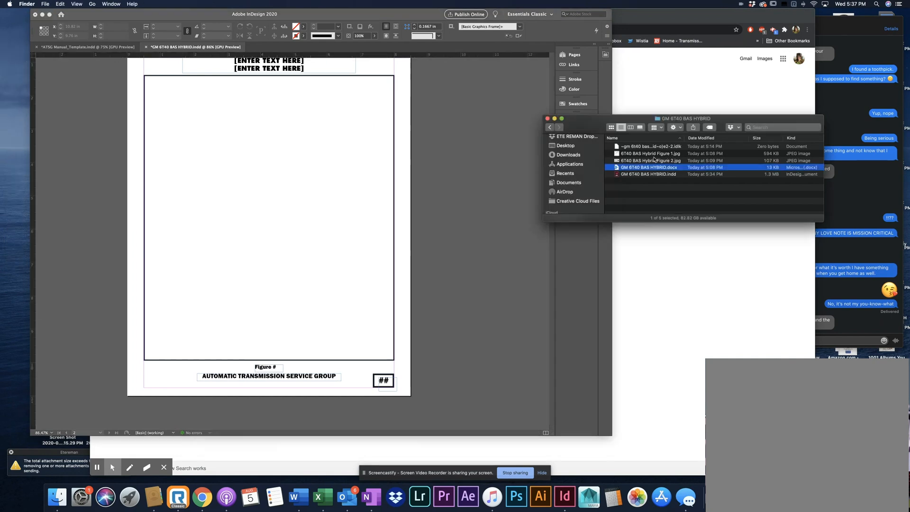
pyautogui.click(668, 155)
pyautogui.moveTo(669, 155); pyautogui.dragTo(496, 180)
pyautogui.hscroll(4, 387, 179)
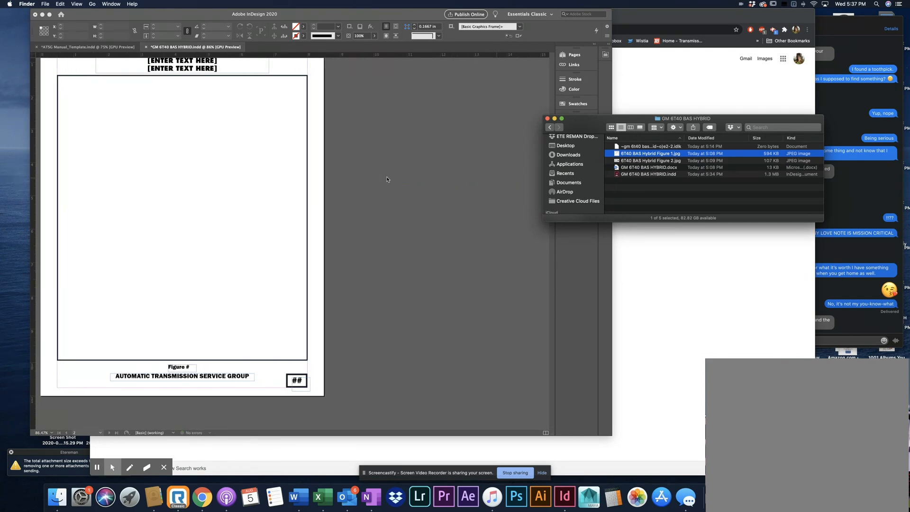
pyautogui.scroll(4, 387, 180)
pyautogui.scroll(-4, 387, 180)
pyautogui.hscroll(-6, 387, 180)
pyautogui.scroll(2, 387, 179)
pyautogui.hscroll(2, 387, 180)
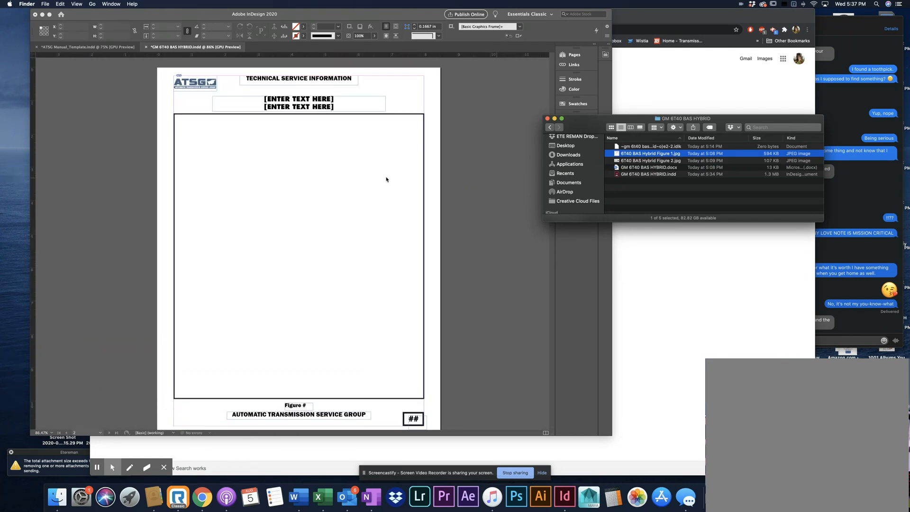
pyautogui.click(386, 179)
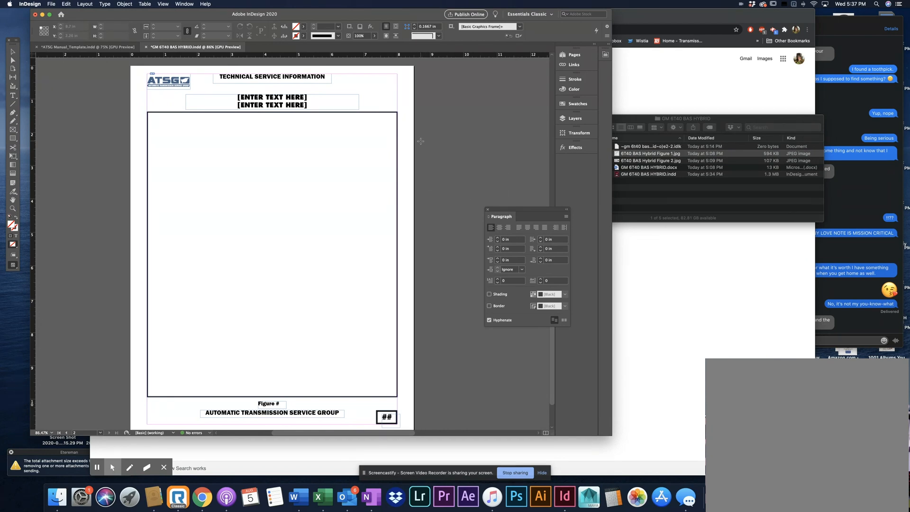
pyautogui.click(421, 141)
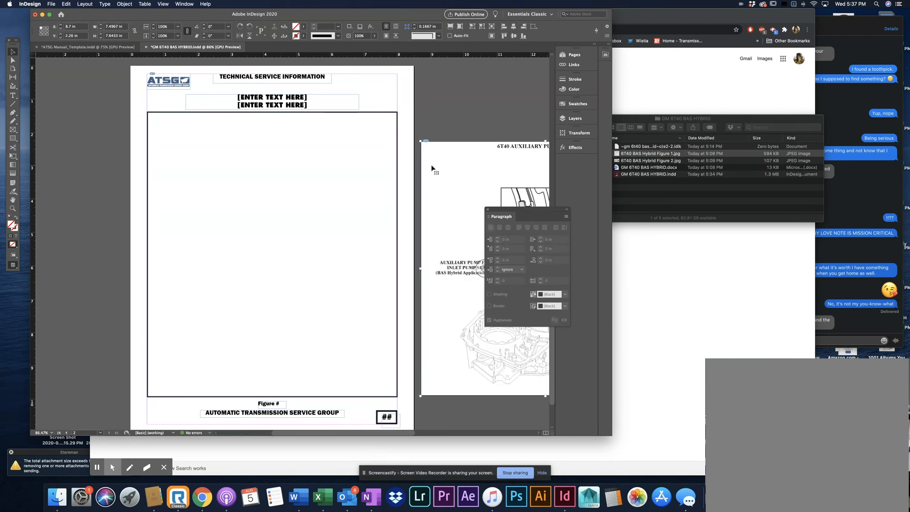
pyautogui.press('super+z')
# Open the Place dialog and browse from the Desktop through the ATSG folder to GM 6T40 BAS HYBRID
pyautogui.click(51, 4)
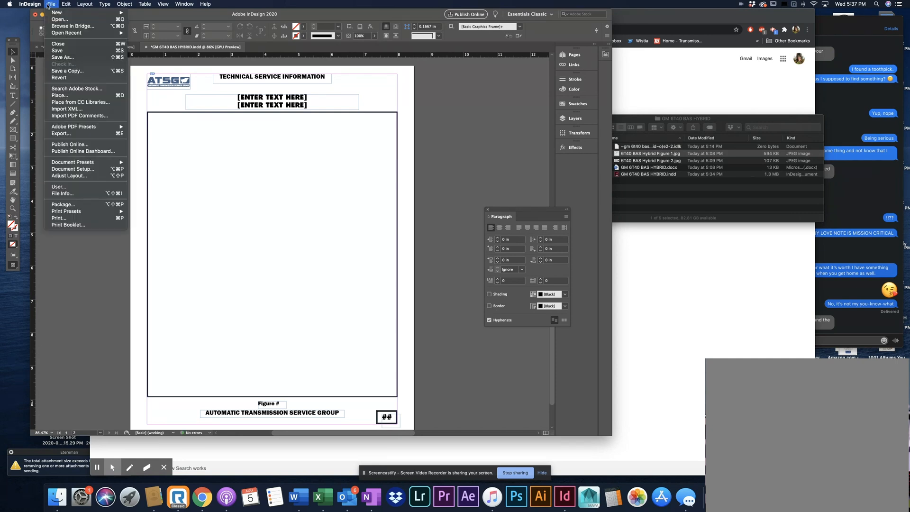
pyautogui.click(75, 97)
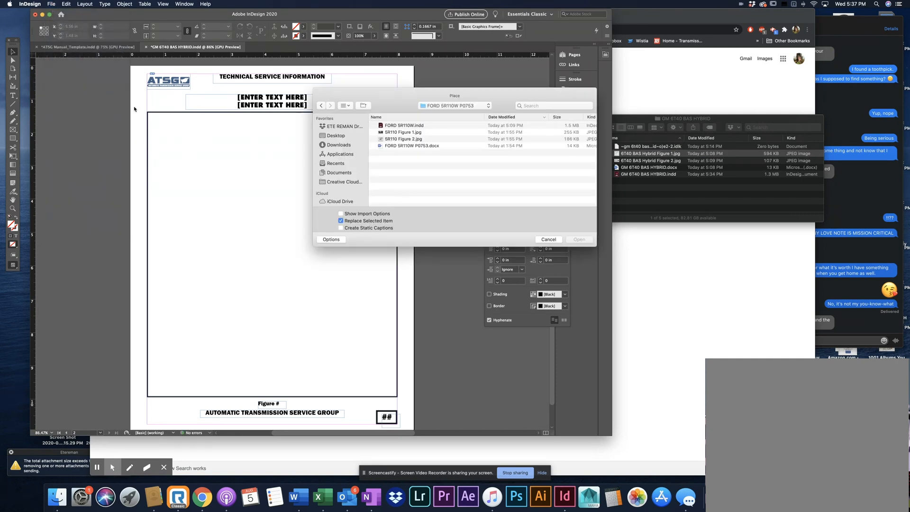
pyautogui.click(454, 106)
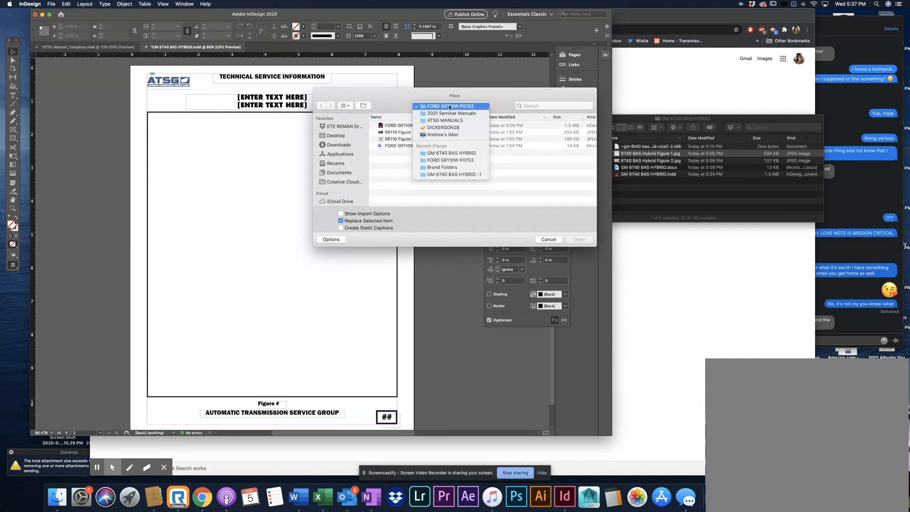
pyautogui.click(451, 122)
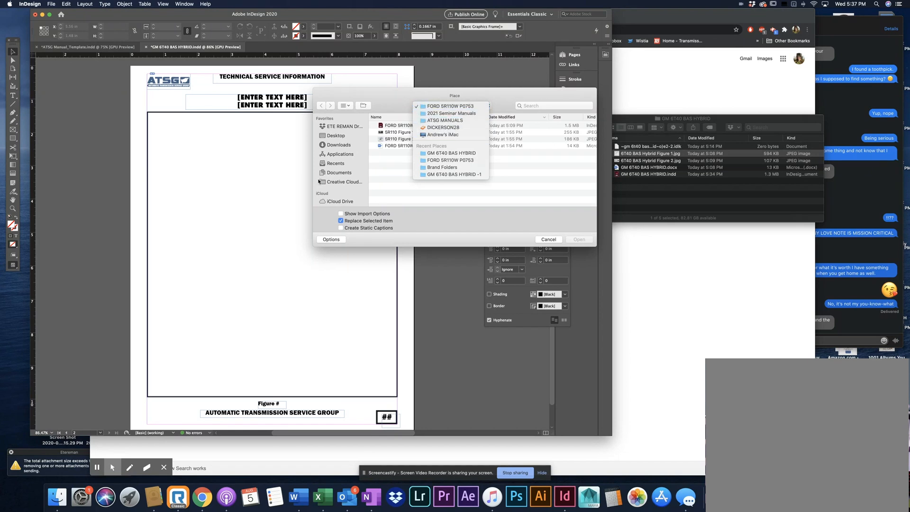
pyautogui.click(335, 136)
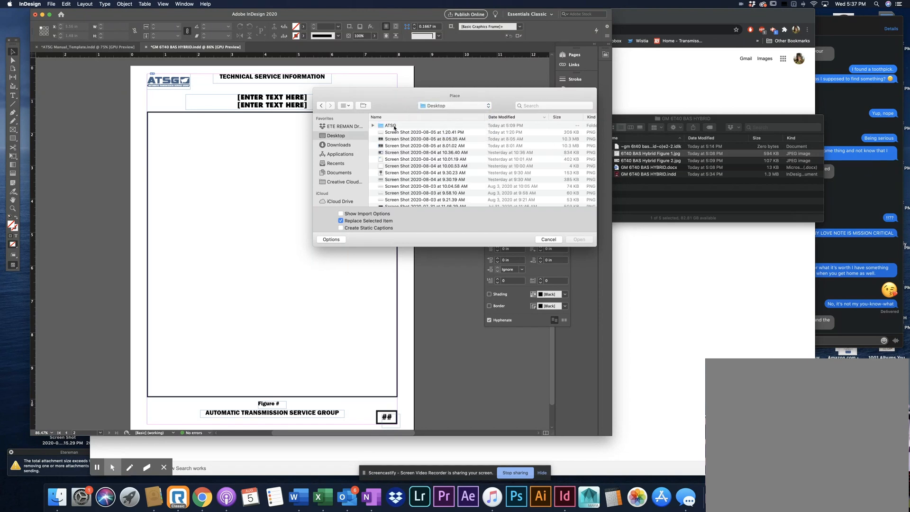
pyautogui.doubleClick(394, 126)
pyautogui.click(412, 126)
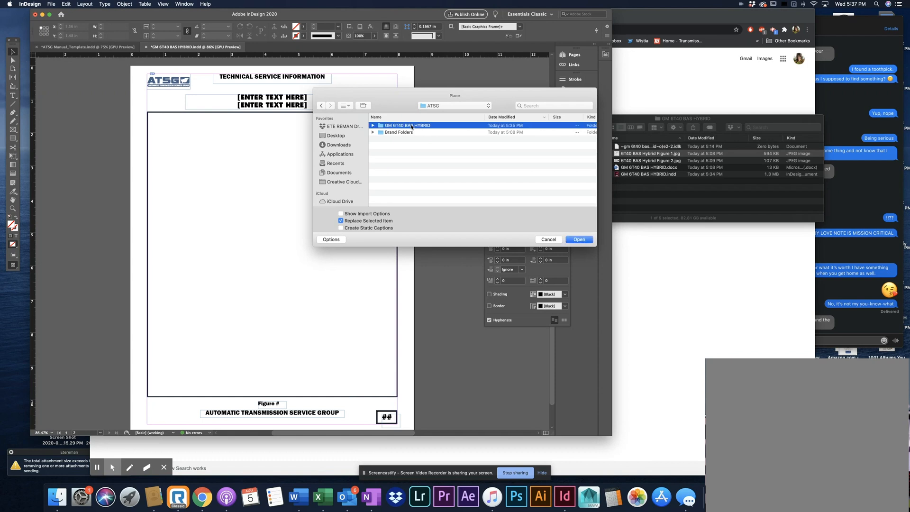
pyautogui.doubleClick(418, 128)
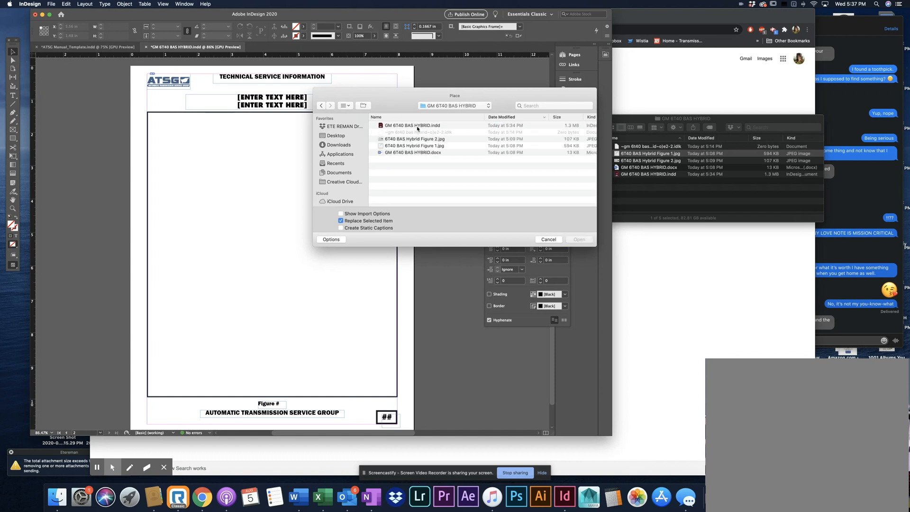
# Place 6T40 BAS Hybrid Figure 1.jpg inside the empty figure frame on page 2, and deselect it
pyautogui.click(432, 146)
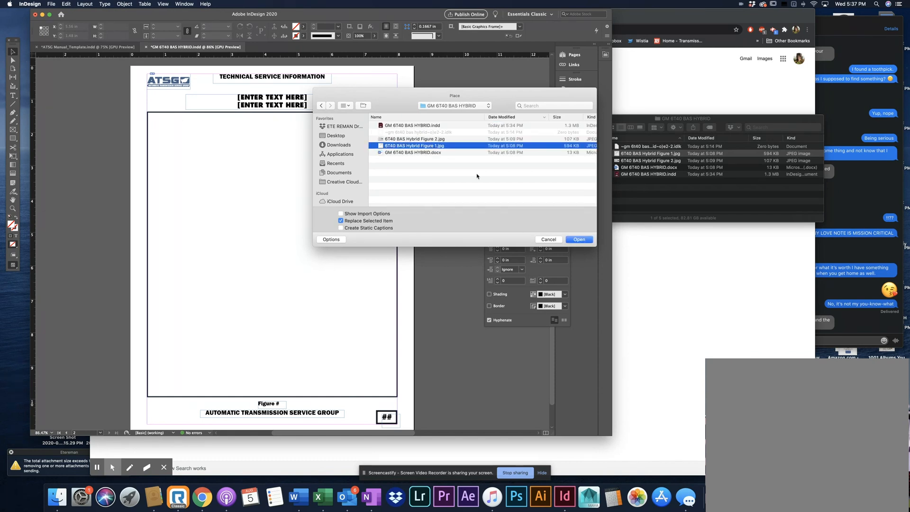
pyautogui.click(579, 239)
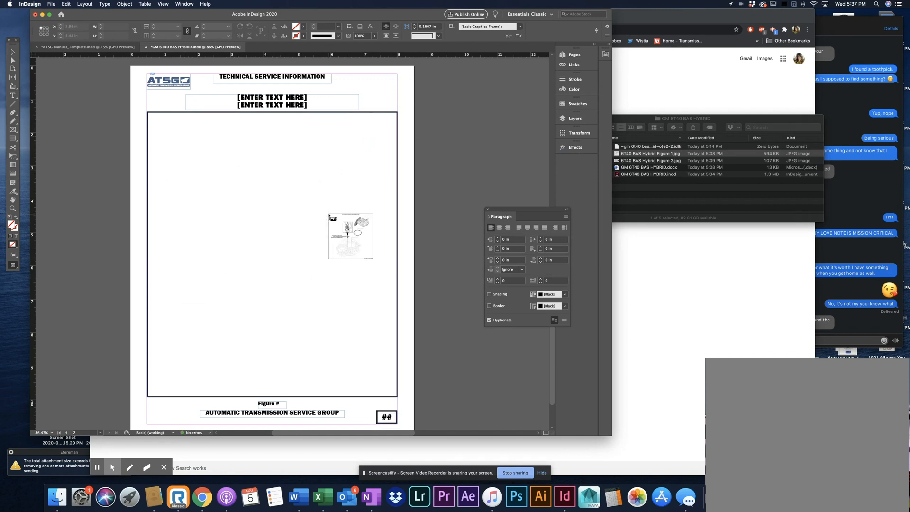
pyautogui.click(329, 214)
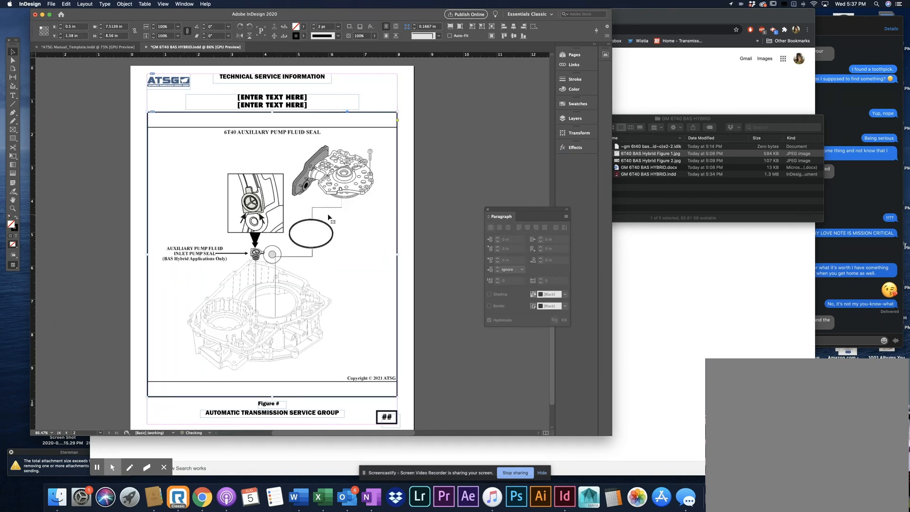
pyautogui.click(404, 177)
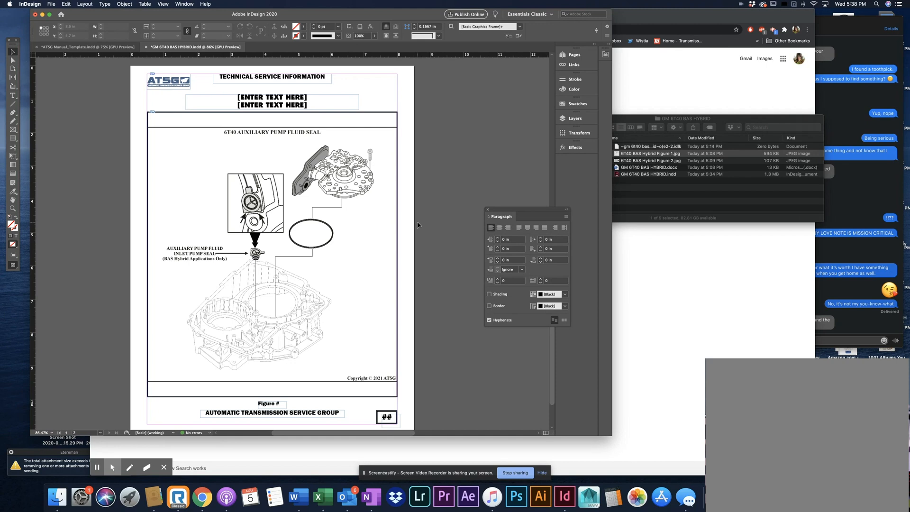
# Place 6T40 BAS Hybrid Figure 2.jpg at its default size on the pasteboard beside page 2
pyautogui.press('super+d')
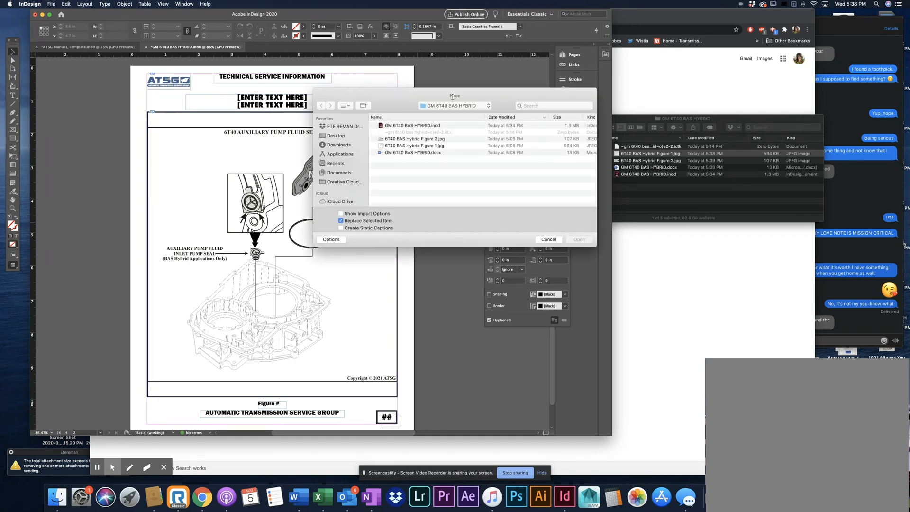
pyautogui.click(436, 140)
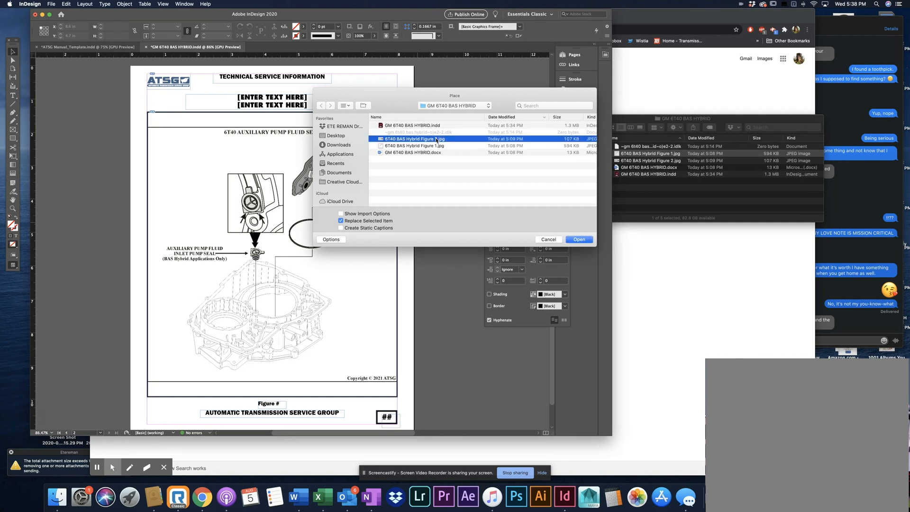
pyautogui.click(572, 238)
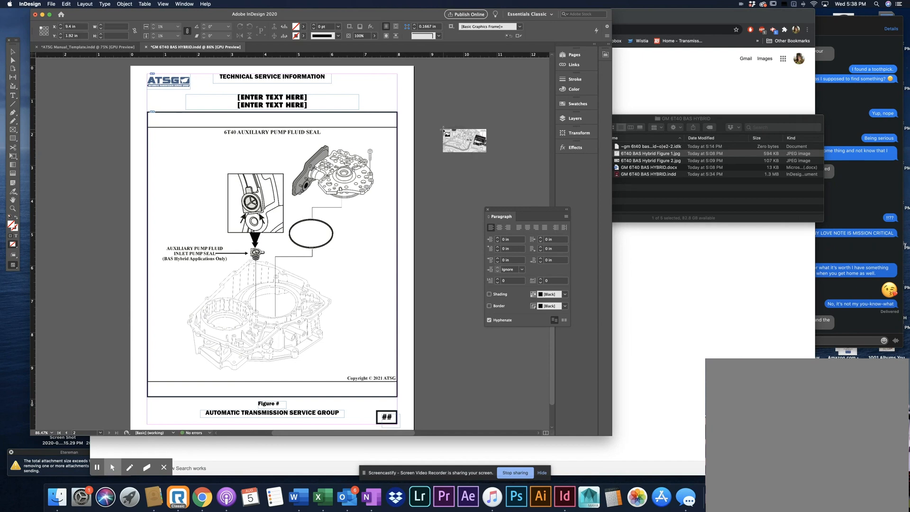
pyautogui.click(443, 129)
# Try enlarging the frame of the Figure 2 image from its lower-right corner, and undo the resize
pyautogui.hscroll(5, 477, 156)
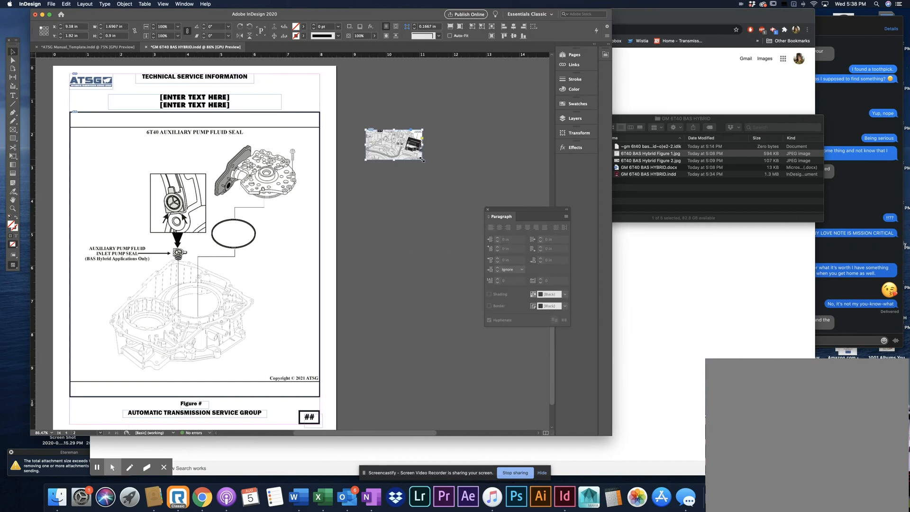
pyautogui.moveTo(421, 162); pyautogui.dragTo(535, 220)
pyautogui.press('super+z')
pyautogui.click(414, 116)
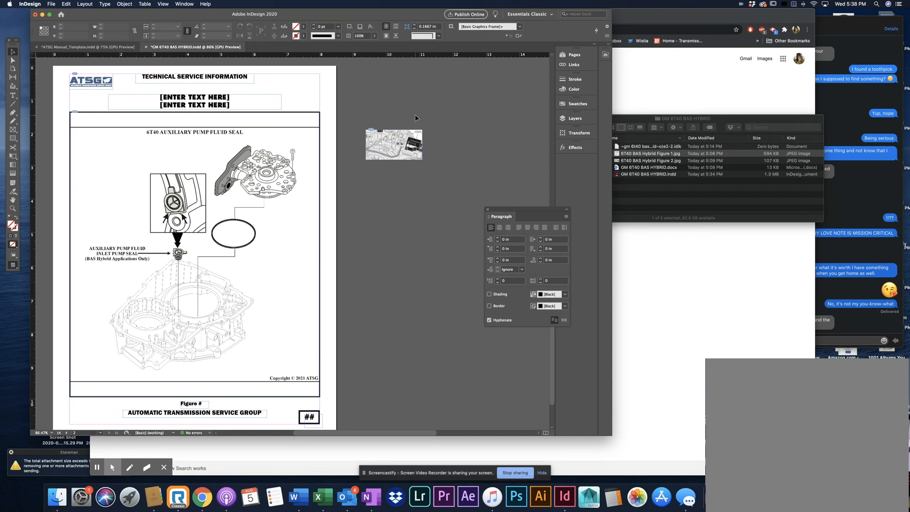
# Resize only the frame of the Figure 2 image to about 1.42 in by 0.64 in, cropping the picture, and deselect it
pyautogui.click(410, 138)
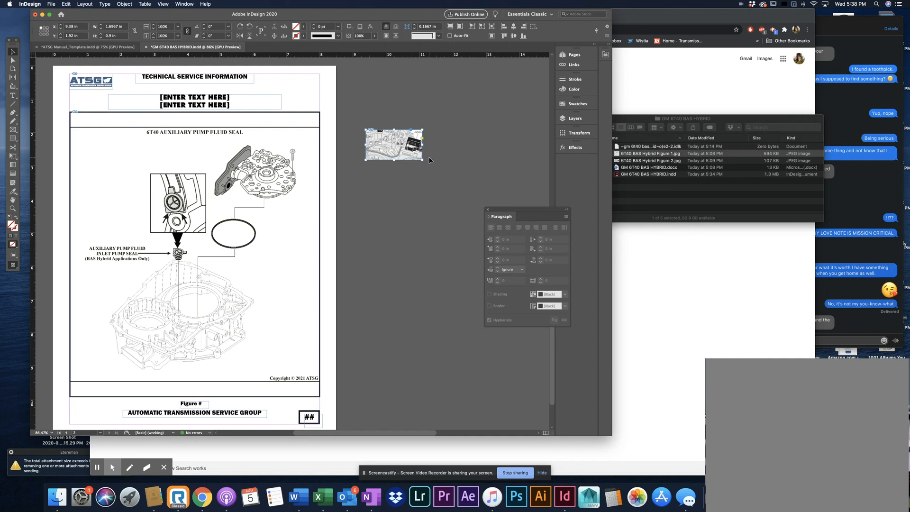
pyautogui.hscroll(1, 431, 161)
pyautogui.hscroll(5, 431, 161)
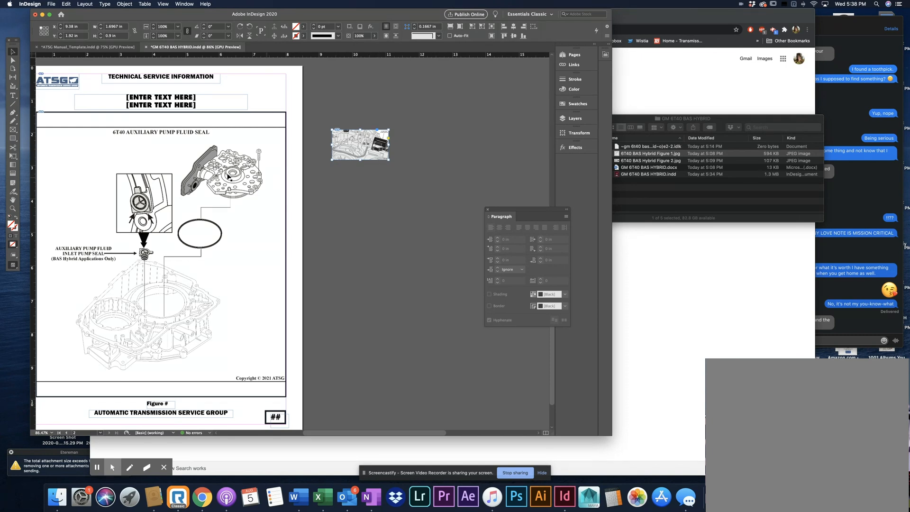
pyautogui.hscroll(-3, 230, 189)
pyautogui.hscroll(-1, 229, 189)
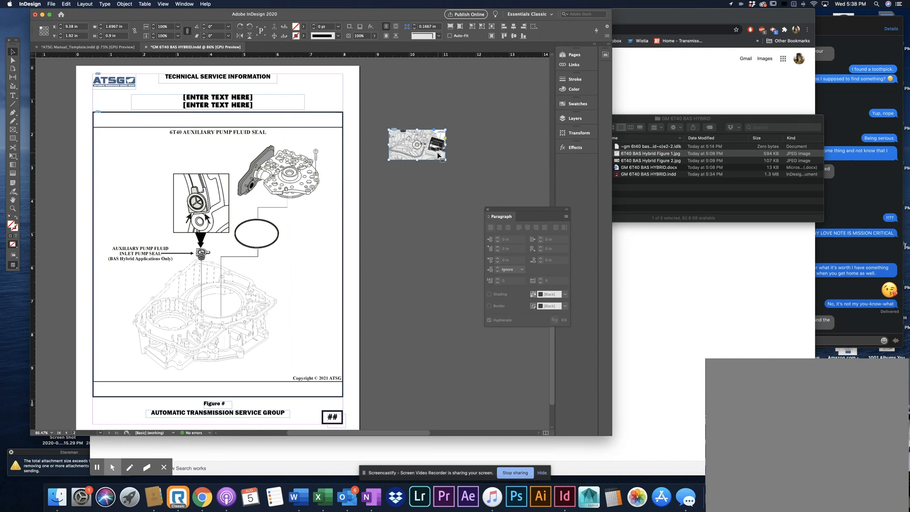
pyautogui.hscroll(5, 436, 152)
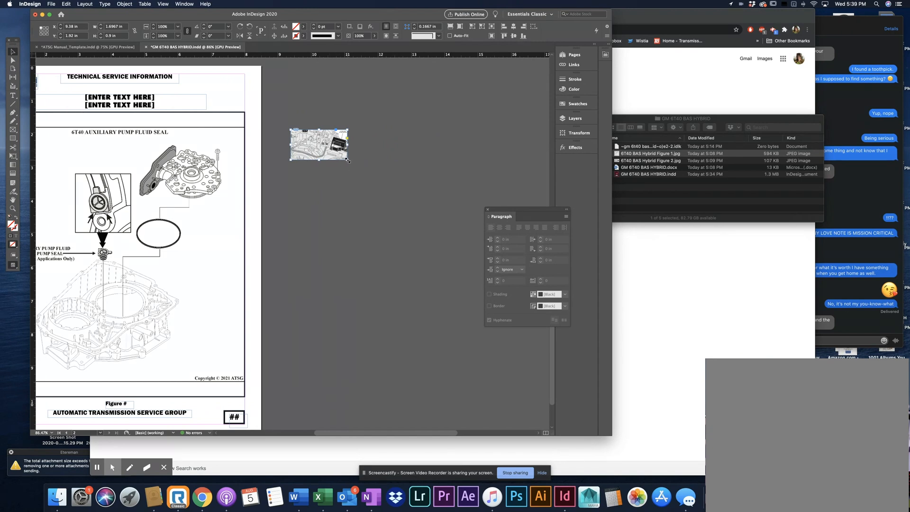
pyautogui.moveTo(348, 160); pyautogui.dragTo(454, 250)
pyautogui.moveTo(454, 251); pyautogui.dragTo(338, 151)
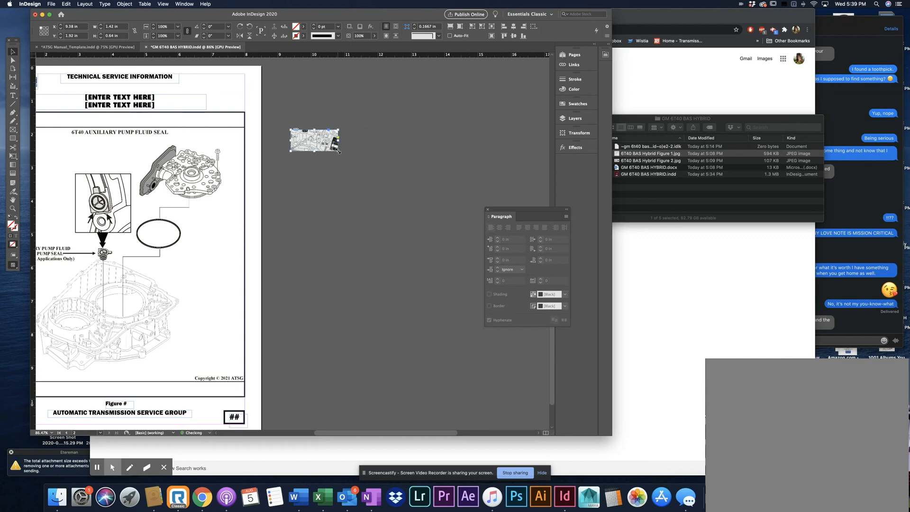
pyautogui.click(355, 200)
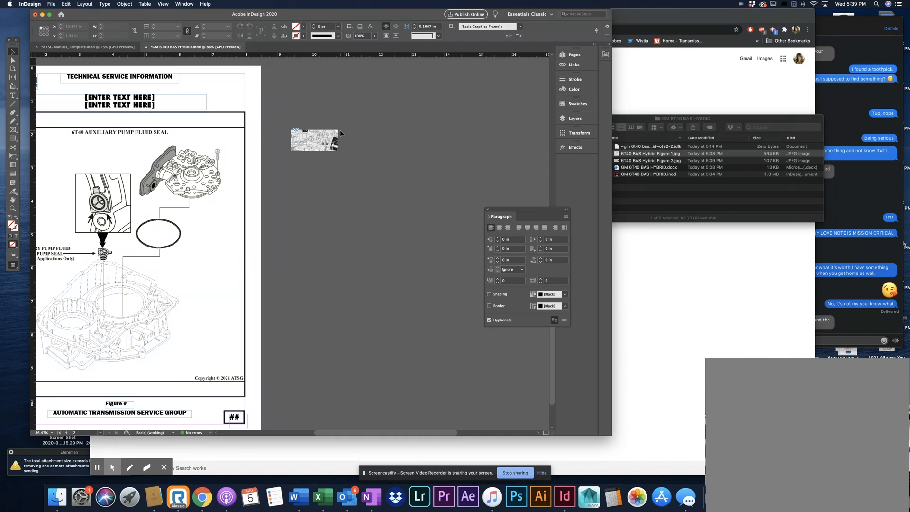
# Try resizing the frame of the Figure 2 image on the pasteboard, undo the change and deselect it
pyautogui.click(340, 130)
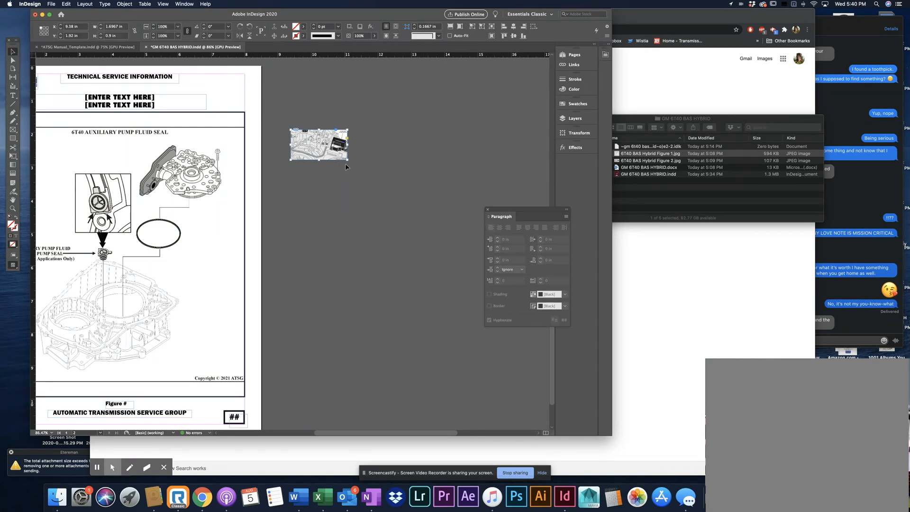
pyautogui.moveTo(348, 159); pyautogui.dragTo(409, 194)
pyautogui.press('super+z')
pyautogui.click(416, 222)
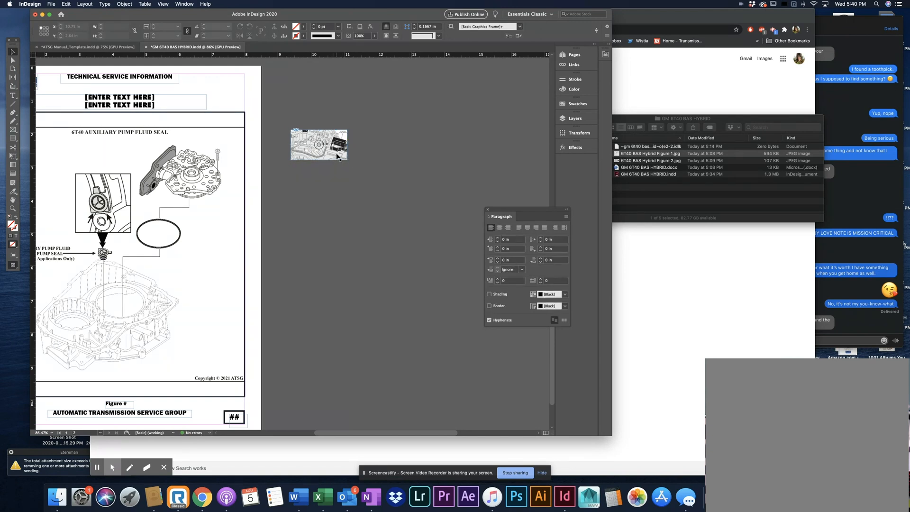
# Scale only the Figure 2 picture inside its frame to about 5.56 in by 4.84 in, and deselect it
pyautogui.click(337, 153)
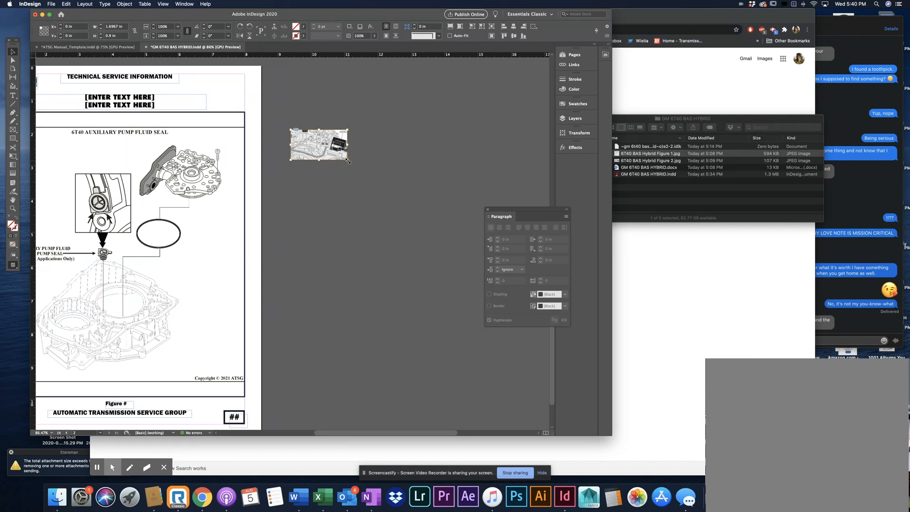
pyautogui.moveTo(348, 161); pyautogui.dragTo(475, 291)
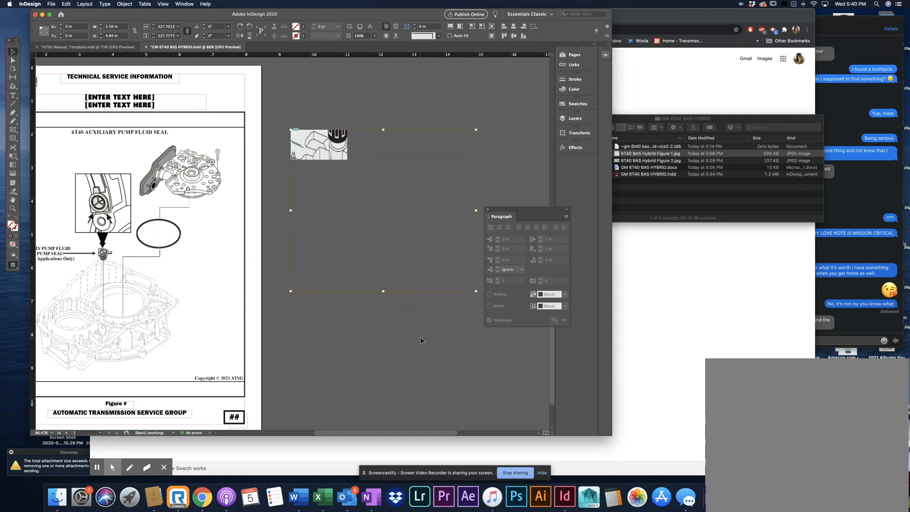
pyautogui.hscroll(3, 406, 190)
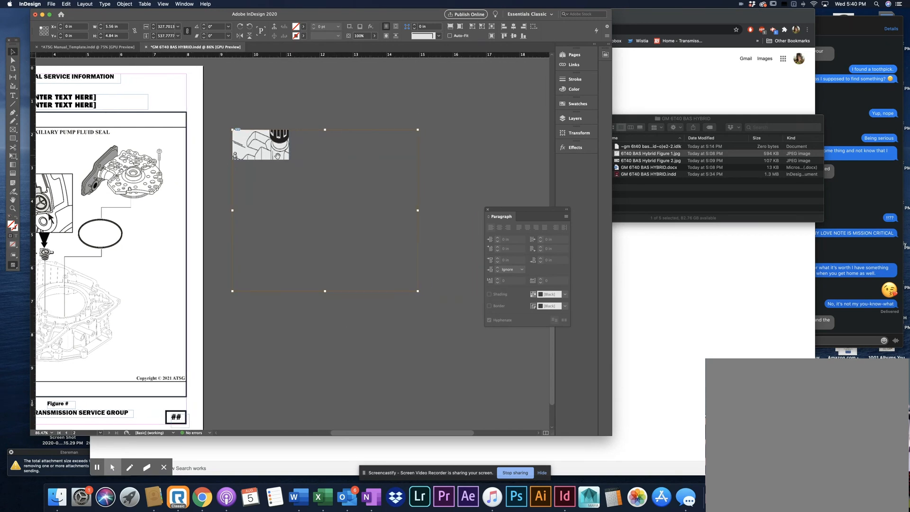
pyautogui.click(328, 71)
# Resize the Figure 2 frame to about 1.78 in by 0.84 in without scaling the picture inside
pyautogui.click(285, 159)
pyautogui.moveTo(288, 160)
pyautogui.mouseDown()
pyautogui.moveTo(372, 277)
pyautogui.moveTo(419, 288)
pyautogui.moveTo(427, 316)
pyautogui.moveTo(418, 292)
pyautogui.moveTo(429, 303)
pyautogui.moveTo(292, 158)
pyautogui.mouseUp()
pyautogui.click(323, 190)
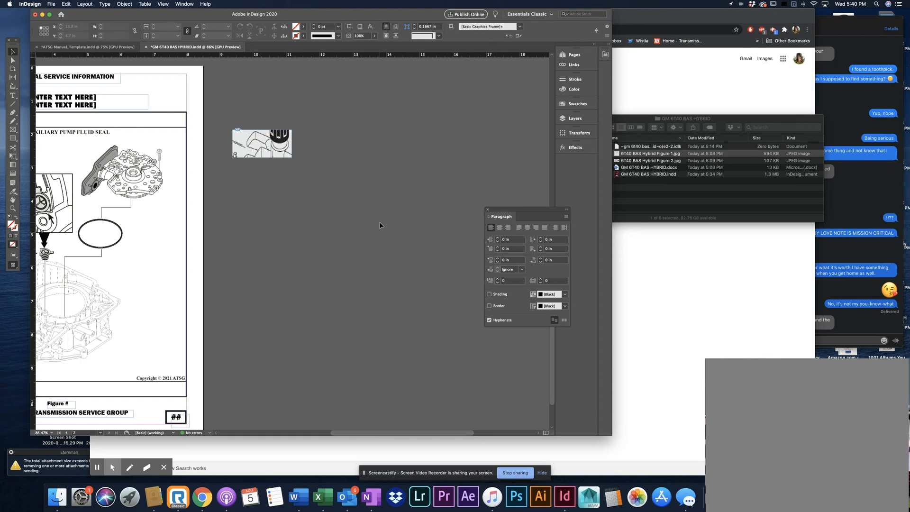
# Fit the Figure 2 frame to its enlarged picture so the whole image shows
pyautogui.click(262, 144)
pyautogui.click(425, 219)
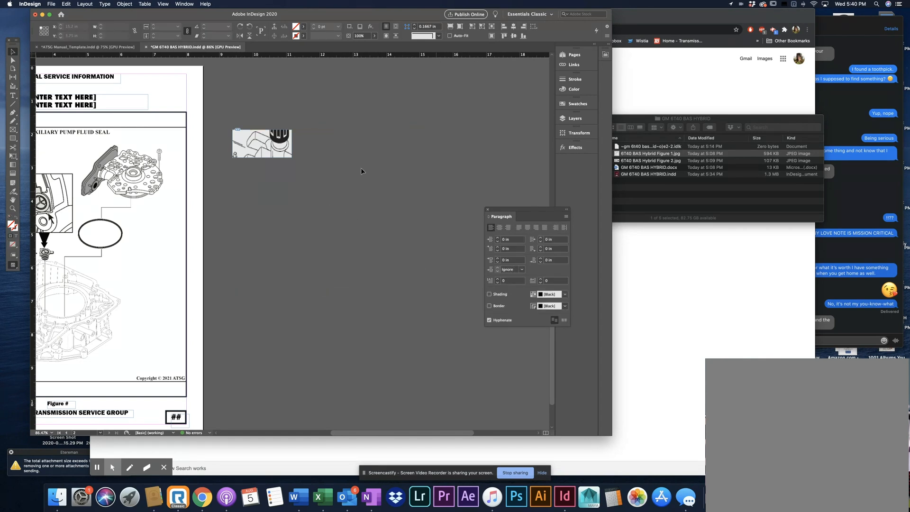
pyautogui.click(284, 142)
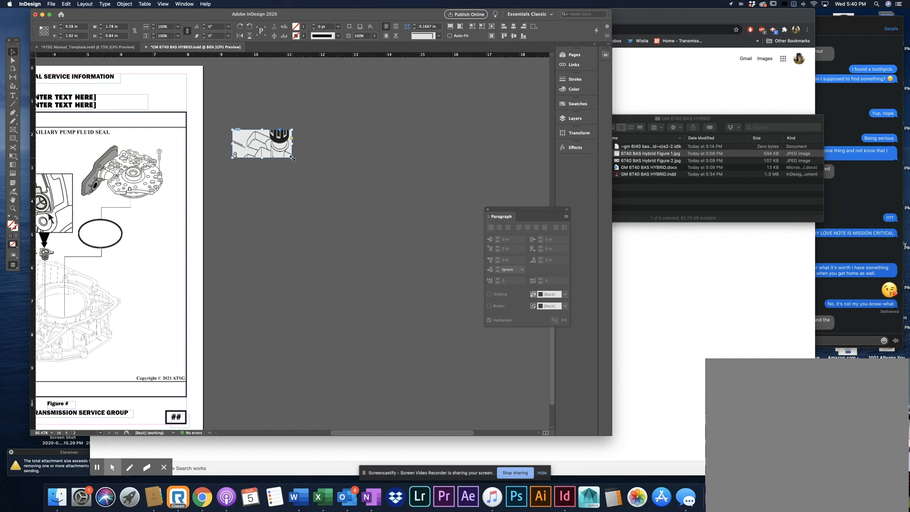
pyautogui.doubleClick(292, 158)
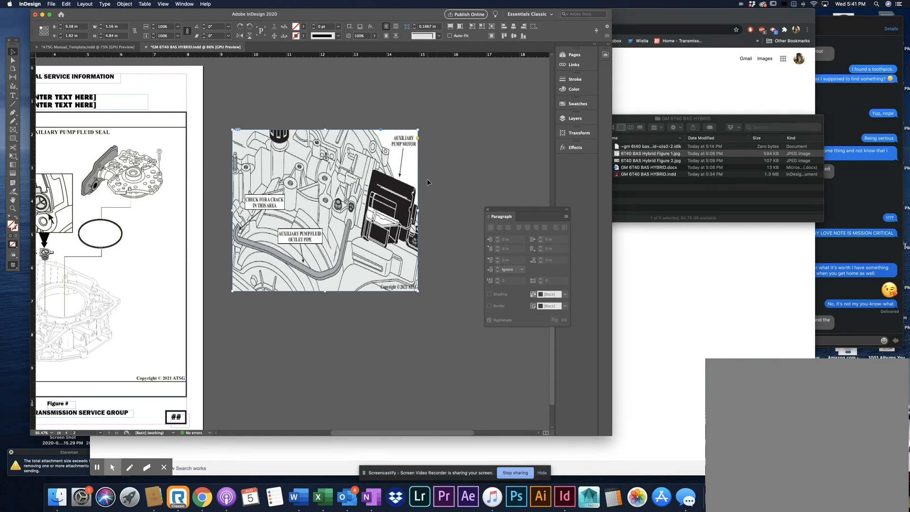
# Undo the frame fitting, frame resize and picture scaling of the Figure 2 image, and deselect it
pyautogui.press('super+z')
pyautogui.press('super+z')
pyautogui.press('super+z')
pyautogui.press('super+z')
pyautogui.press('super+z')
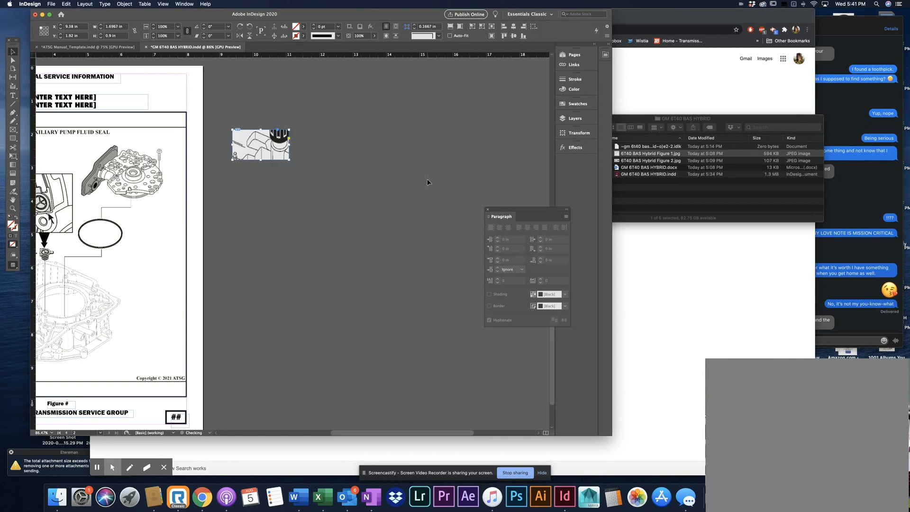
pyautogui.press('super+z')
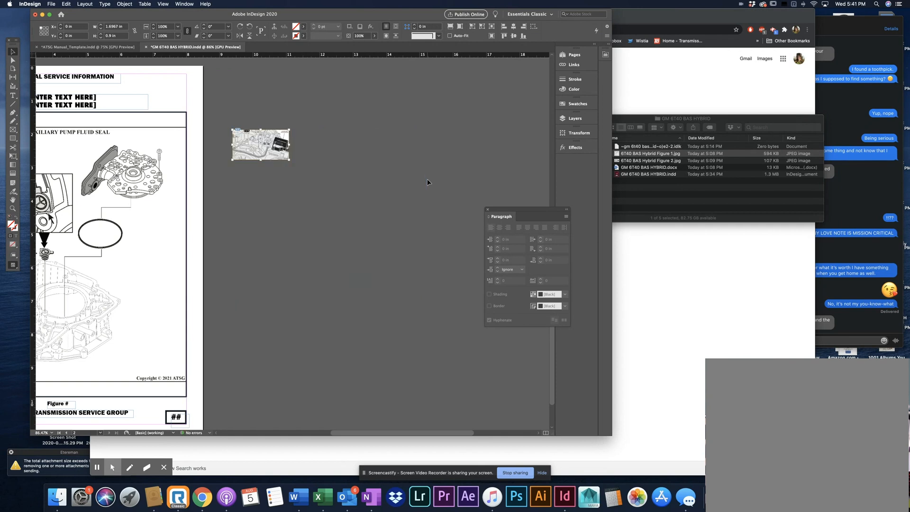
pyautogui.click(367, 183)
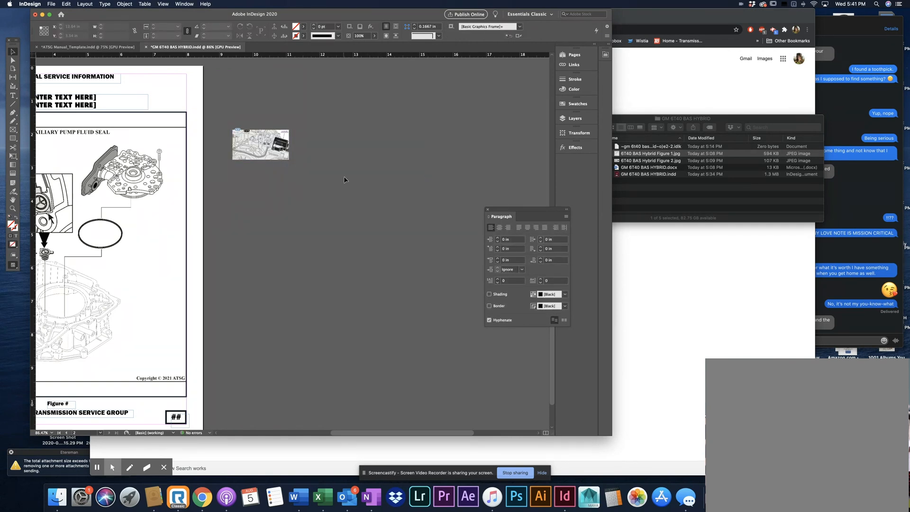
# Try lowering the upper edge of the Figure 1 frame on page 2 to a height of about 8.08 in, and undo it
pyautogui.hscroll(-3, 348, 176)
pyautogui.hscroll(-2, 347, 176)
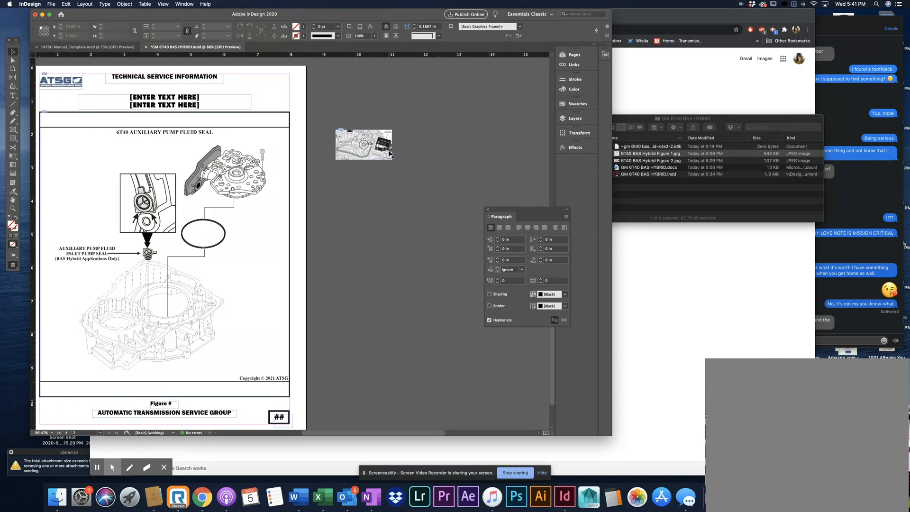
pyautogui.click(249, 235)
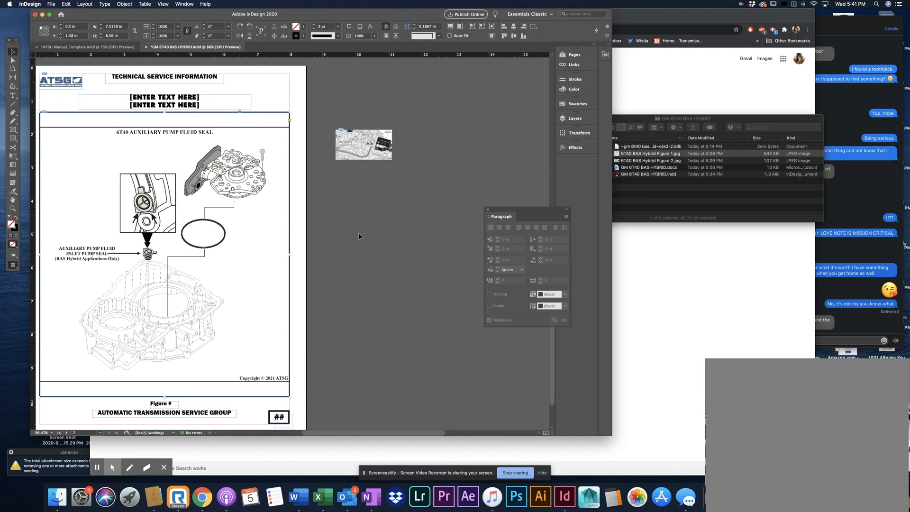
pyautogui.hscroll(-3, 358, 235)
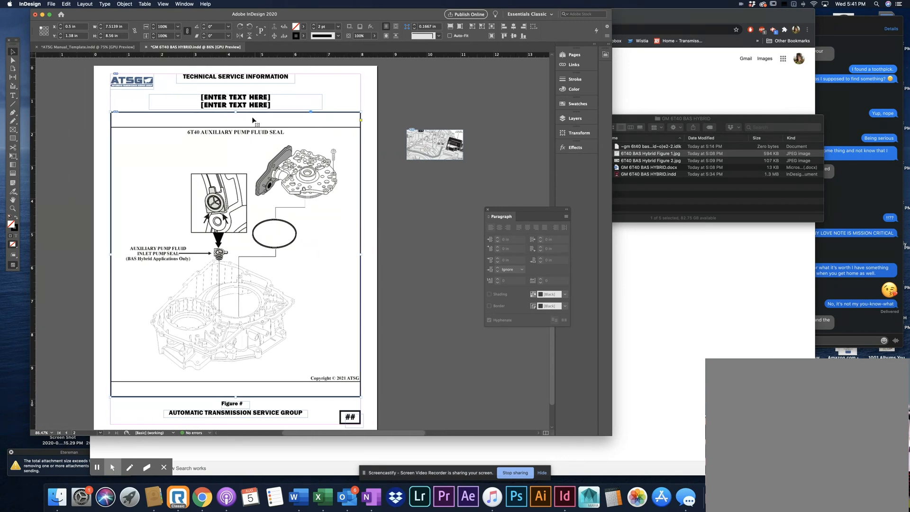
pyautogui.moveTo(235, 112); pyautogui.dragTo(235, 127)
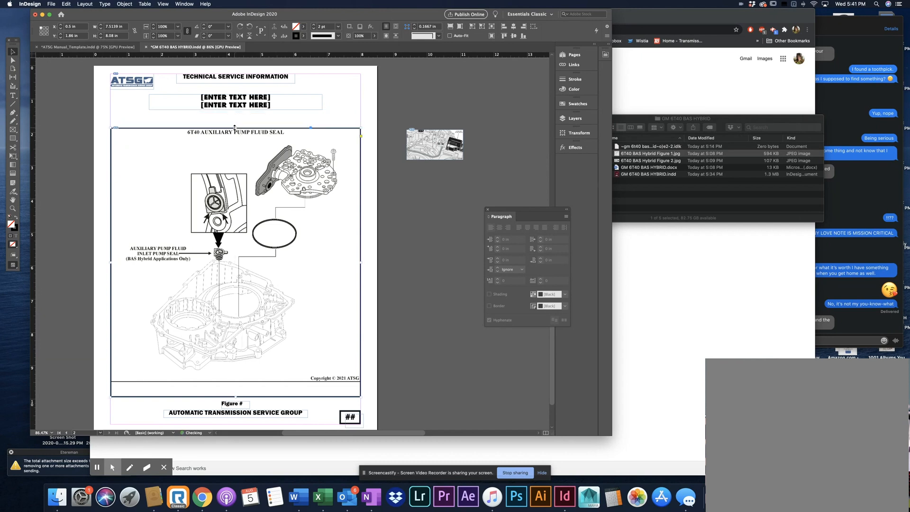
pyautogui.press('super+z')
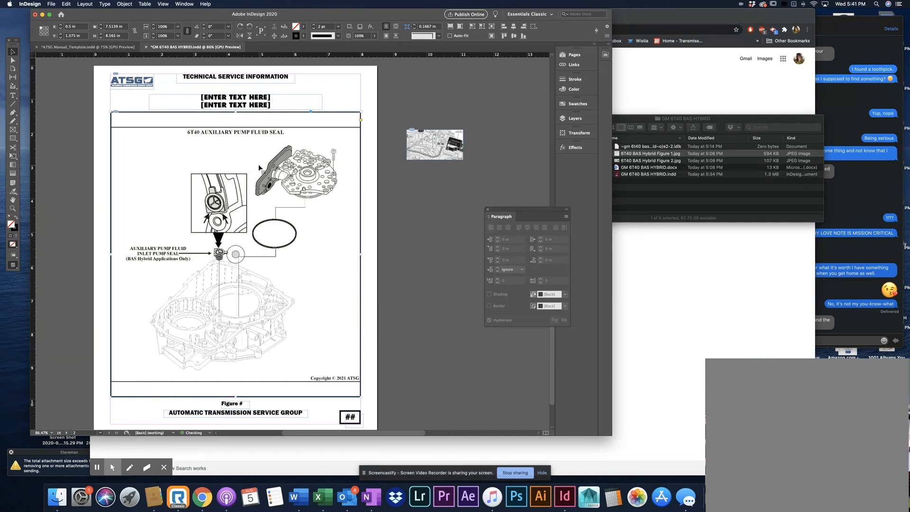
# Try moving the Figure 1 picture inside its frame and moving the frame itself, undoing each move
pyautogui.doubleClick(292, 177)
pyautogui.moveTo(291, 176); pyautogui.dragTo(325, 188)
pyautogui.press('super+z')
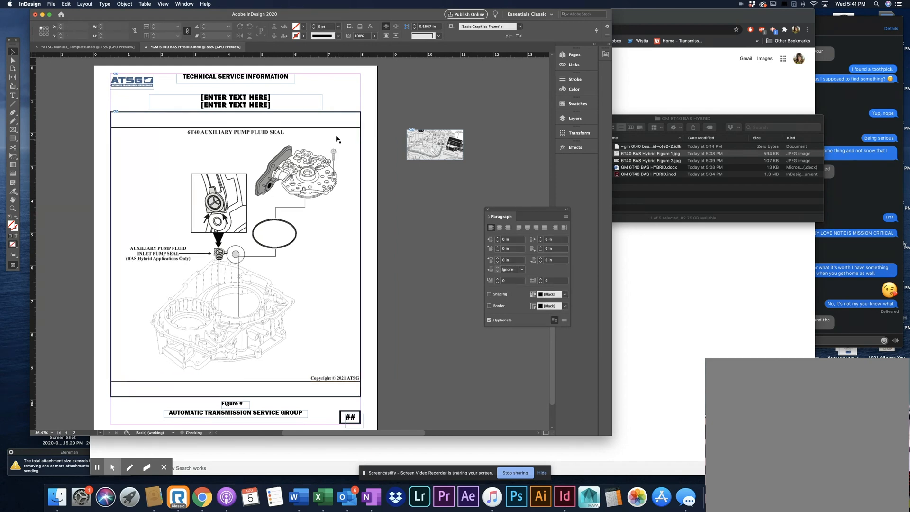
pyautogui.click(329, 122)
pyautogui.moveTo(328, 123); pyautogui.dragTo(302, 136)
pyautogui.press('super+z')
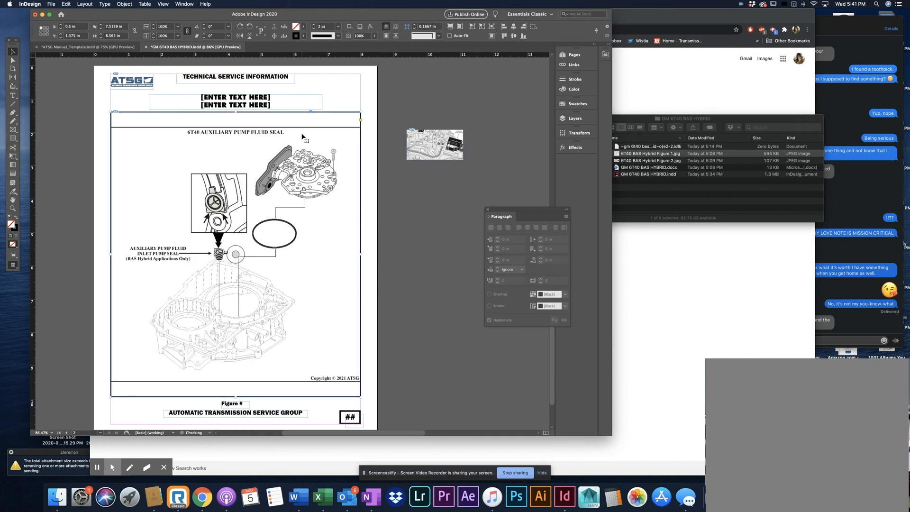
# Try raising the lower edge of the Figure 1 frame to crop the drawing, undo it and deselect the frame
pyautogui.hscroll(-1, 377, 195)
pyautogui.scroll(-1, 377, 195)
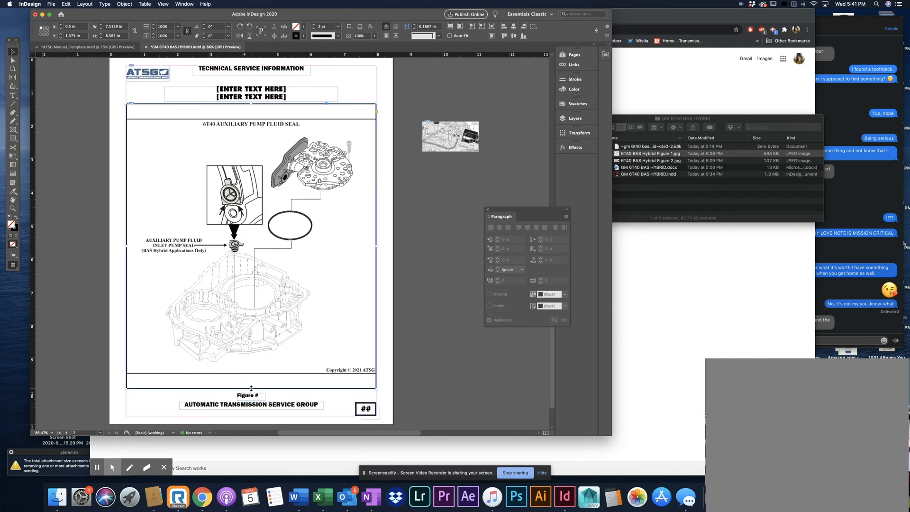
pyautogui.moveTo(251, 387); pyautogui.dragTo(260, 294)
pyautogui.press('super+z')
pyautogui.click(436, 314)
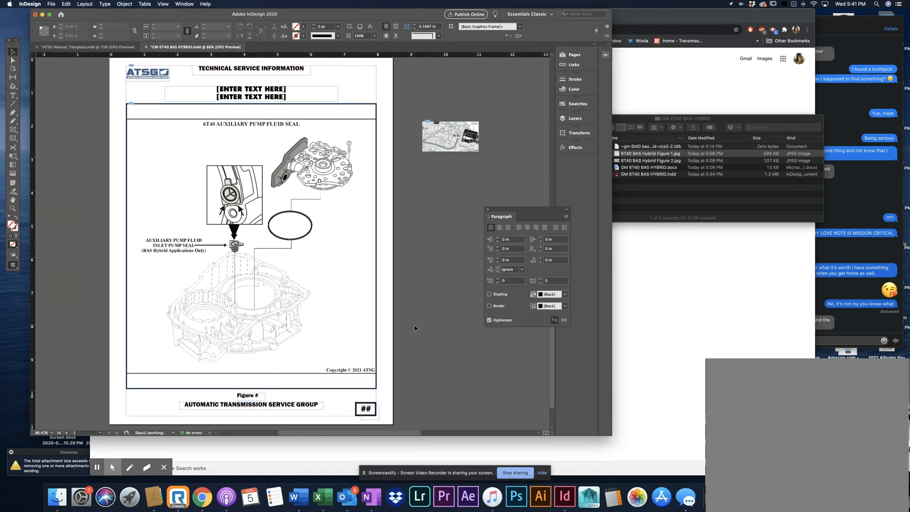
# Remove the black stroke from the Figure 1 frame on page 2, and deselect it
pyautogui.click(358, 273)
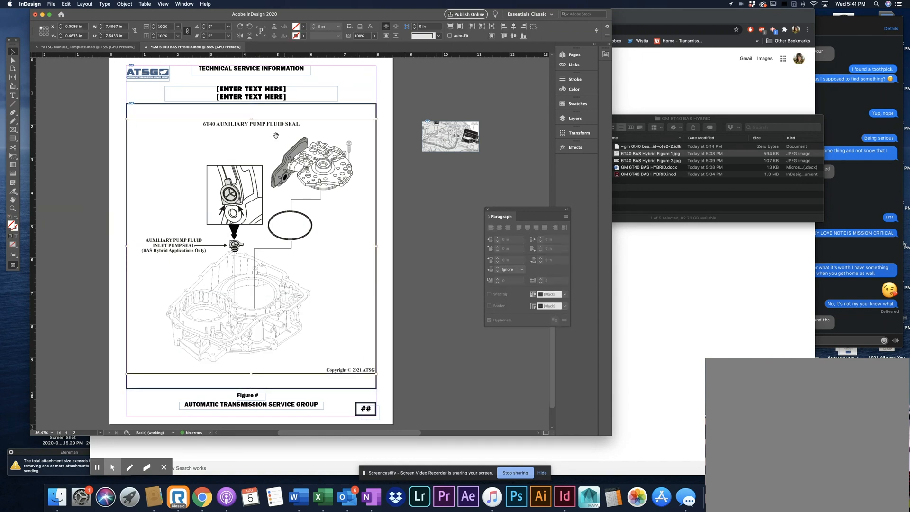
pyautogui.click(380, 149)
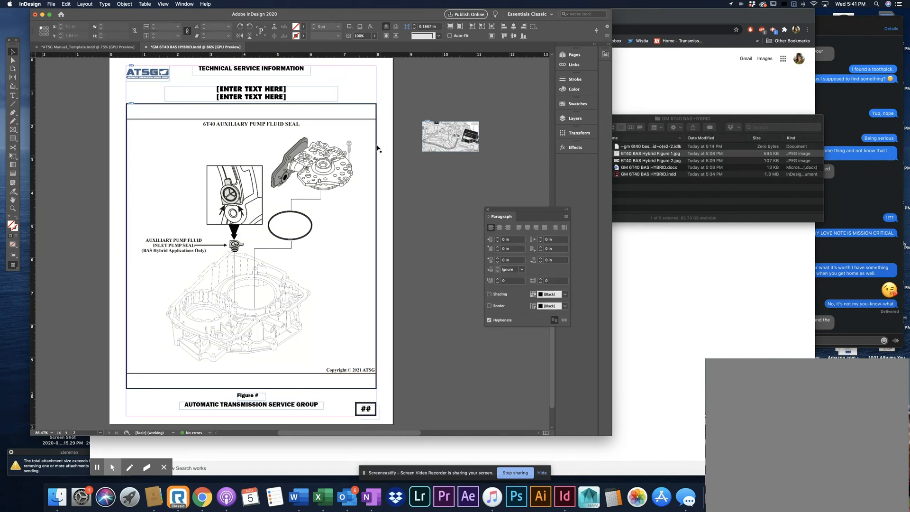
pyautogui.click(369, 123)
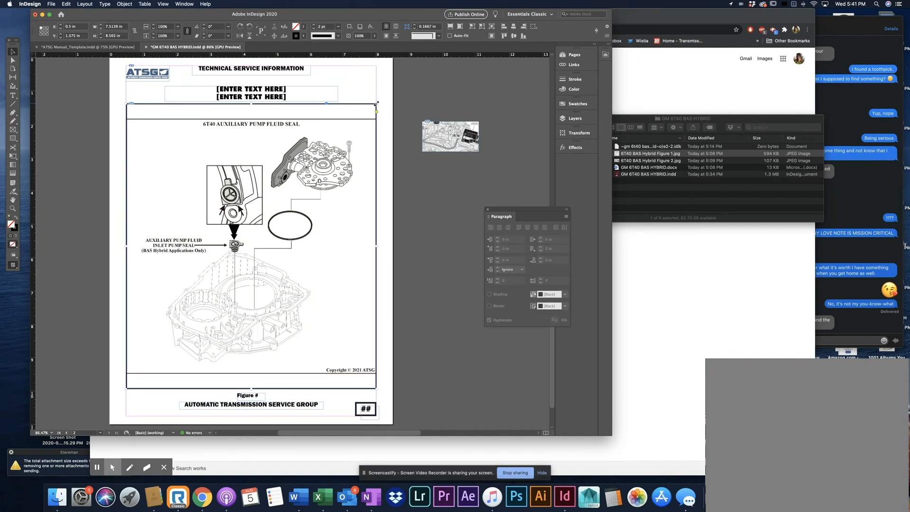
pyautogui.click(15, 229)
pyautogui.click(49, 217)
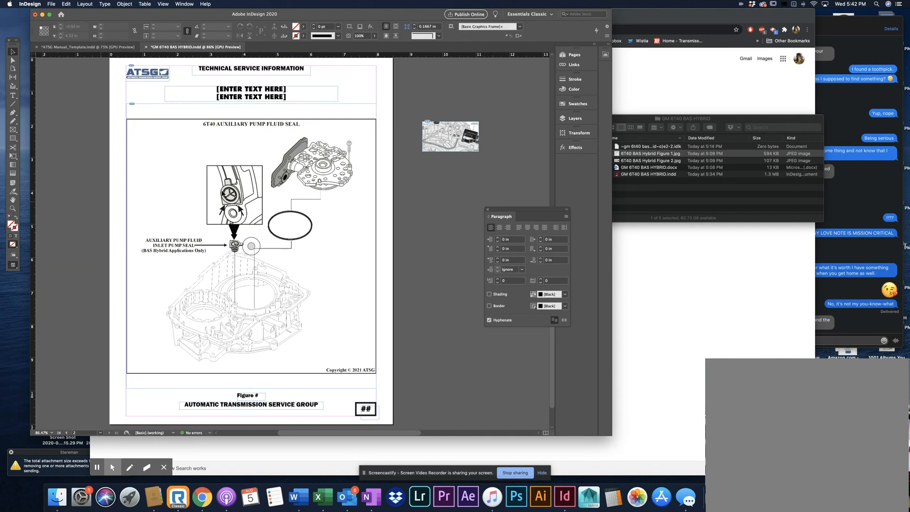
# Crop the Figure 1 frame's upper and lower edges close to the picture, and move the figure slightly up the page
pyautogui.click(252, 103)
pyautogui.moveTo(252, 103); pyautogui.dragTo(252, 118)
pyautogui.moveTo(251, 389); pyautogui.dragTo(251, 377)
pyautogui.moveTo(274, 315); pyautogui.dragTo(274, 305)
pyautogui.click(412, 311)
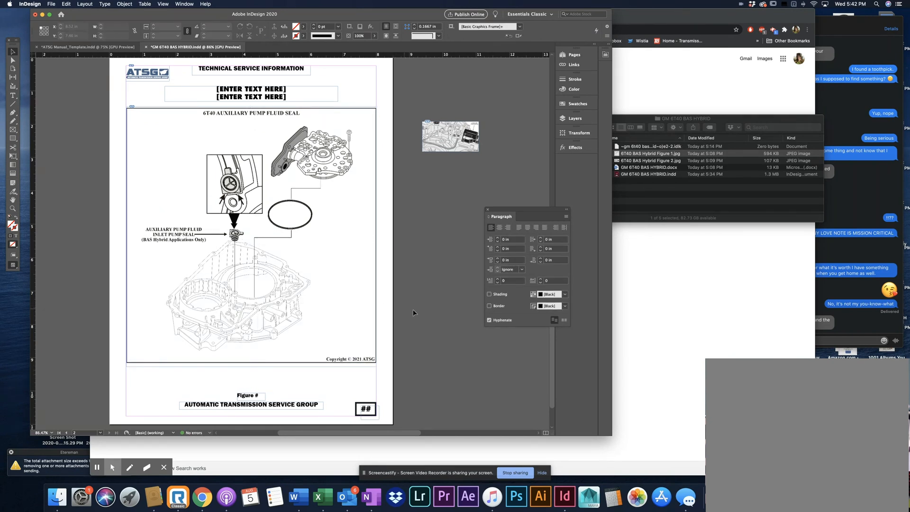
# Copy the title text GM 6T40 BAS HYBRID from the heading of page 1
pyautogui.scroll(8, 261, 118)
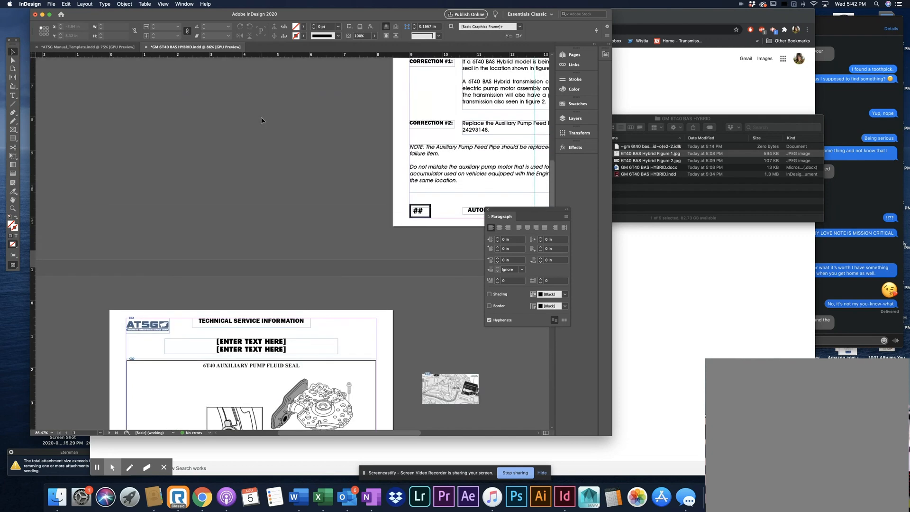
pyautogui.scroll(7, 260, 117)
pyautogui.hscroll(6, 261, 116)
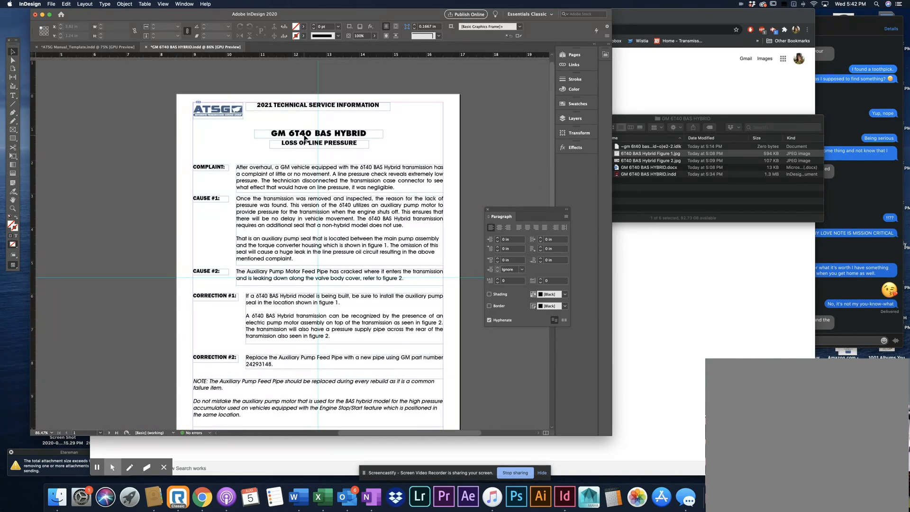
pyautogui.press('t')
pyautogui.click(287, 130)
pyautogui.tripleClick(287, 129)
pyautogui.press('super+c')
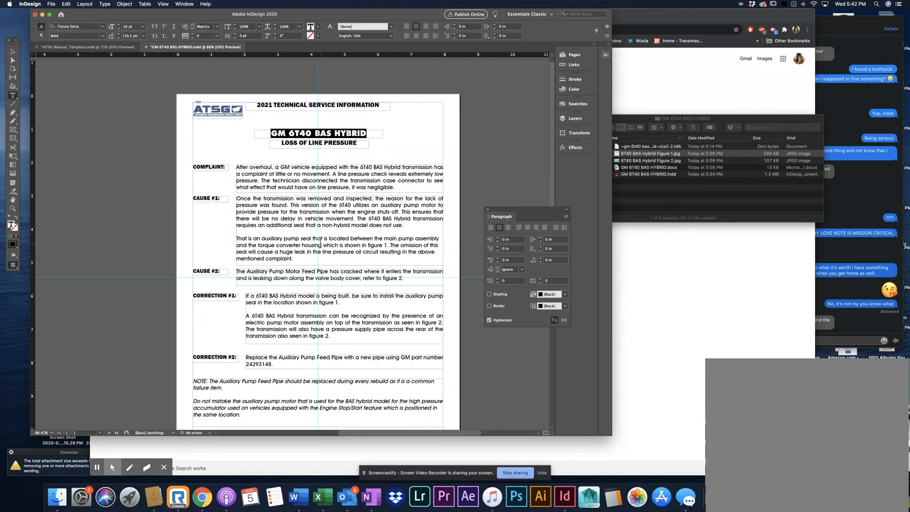
# Replace both [ENTER TEXT HERE] placeholder lines in the page 2 heading with the copied title GM 6T40 BAS HYBRID
pyautogui.scroll(-5, 320, 242)
pyautogui.scroll(-10, 320, 241)
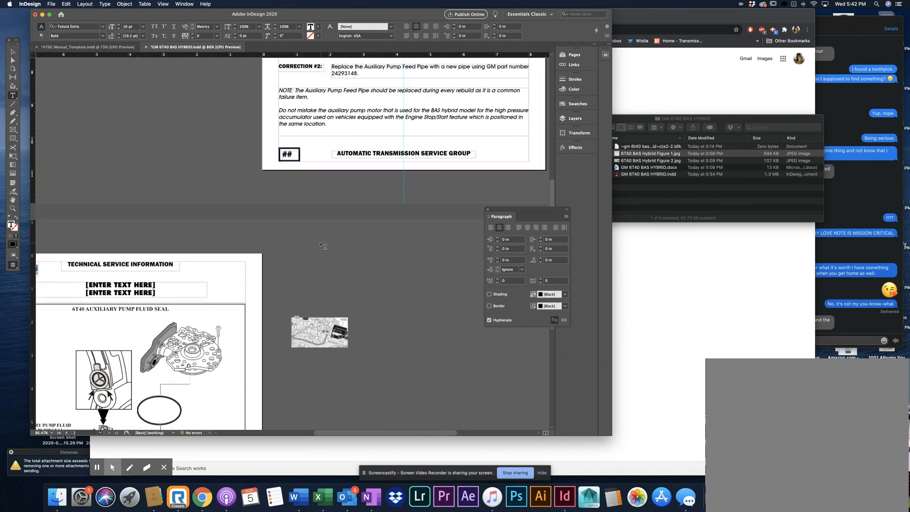
pyautogui.hscroll(-5, 322, 244)
pyautogui.moveTo(167, 179); pyautogui.dragTo(240, 191)
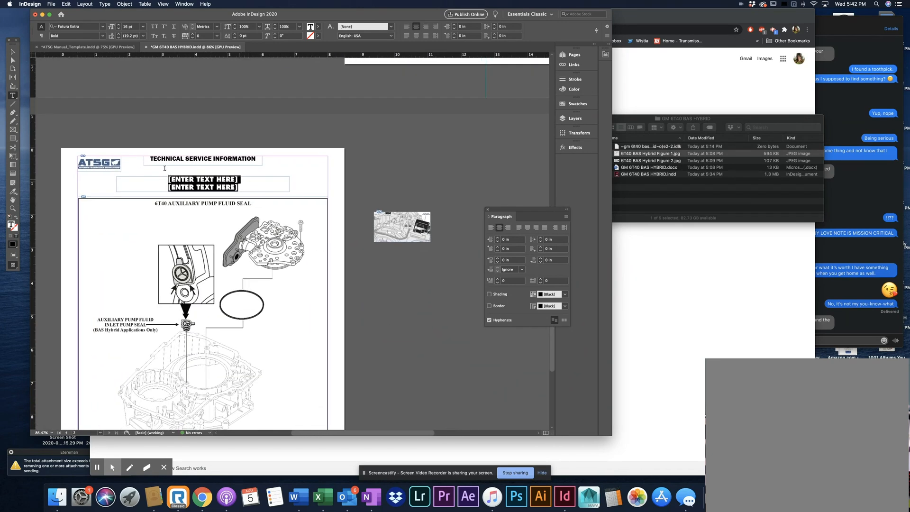
pyautogui.press('super+v')
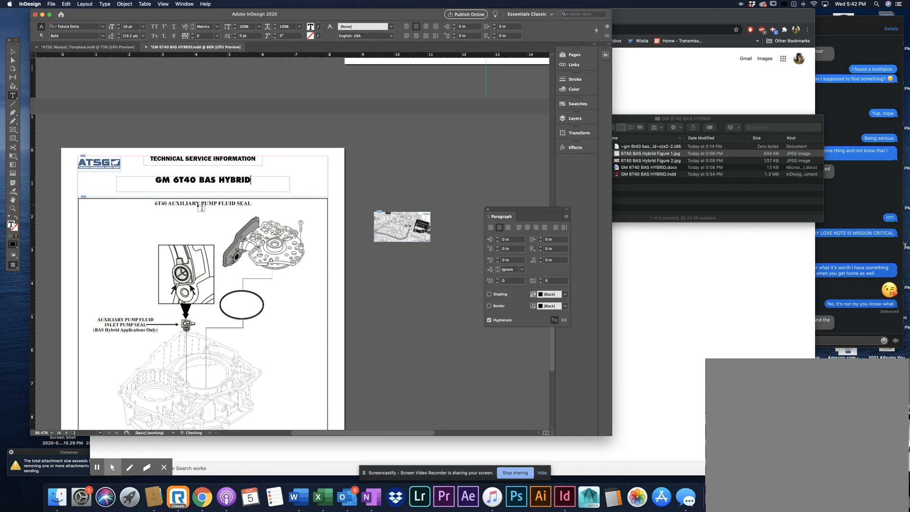
# Preview 6T40 BAS Hybrid Figure 1.jpg in Finder, close the preview and return to page 2 in InDesign
pyautogui.scroll(-3, 198, 209)
pyautogui.hscroll(-1, 198, 209)
pyautogui.scroll(-2, 198, 209)
pyautogui.hscroll(-1, 198, 209)
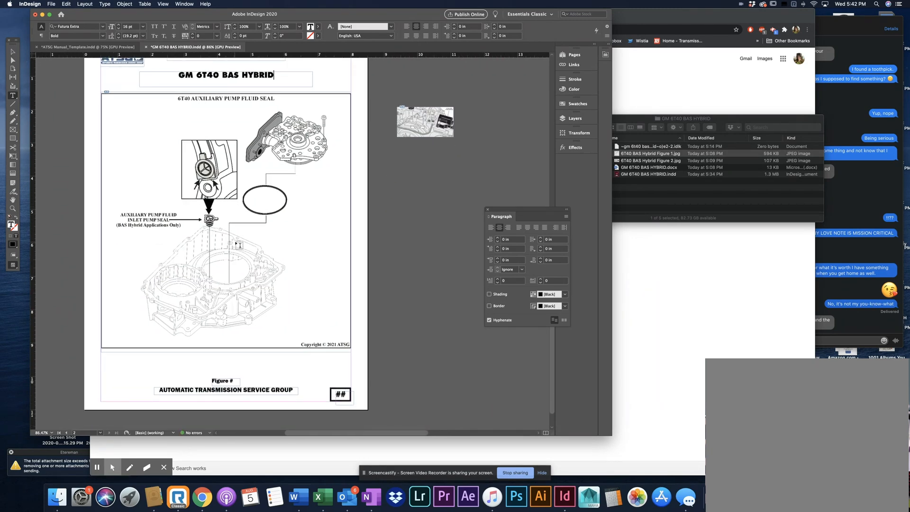
pyautogui.click(663, 153)
pyautogui.press('space')
pyautogui.press('space')
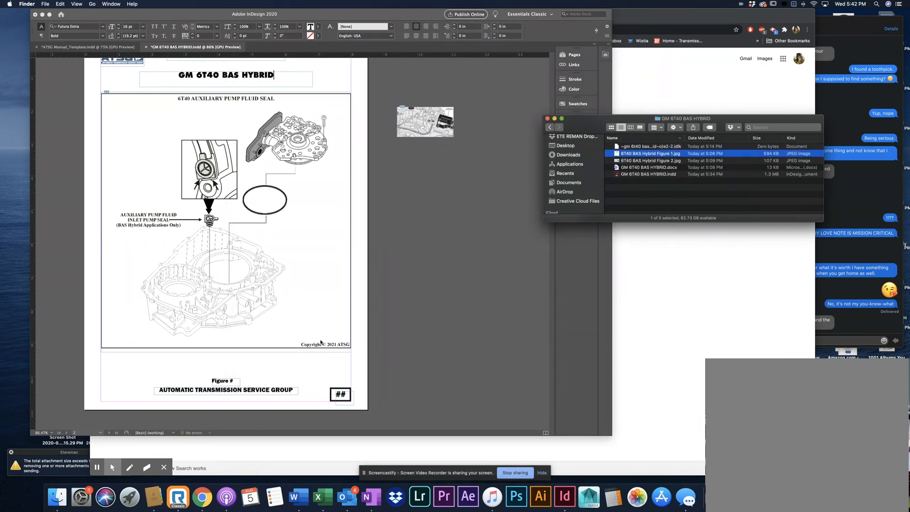
pyautogui.click(234, 387)
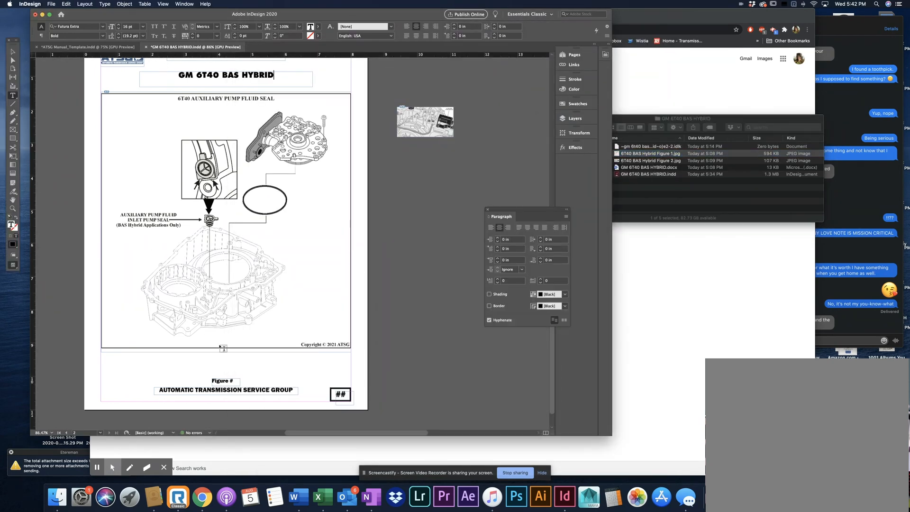
# Complete the caption under the figure on page 2 so that it reads Figure # 1
pyautogui.click(244, 380)
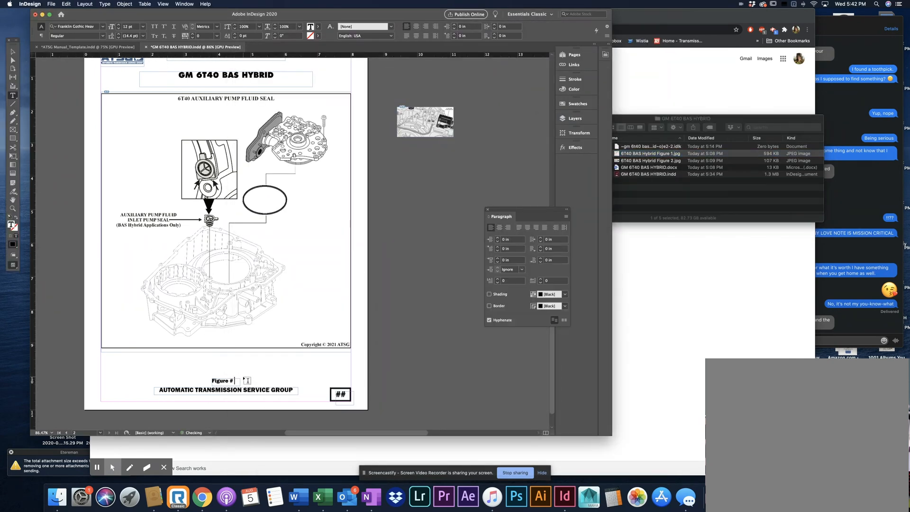
pyautogui.write('1')
pyautogui.click(13, 51)
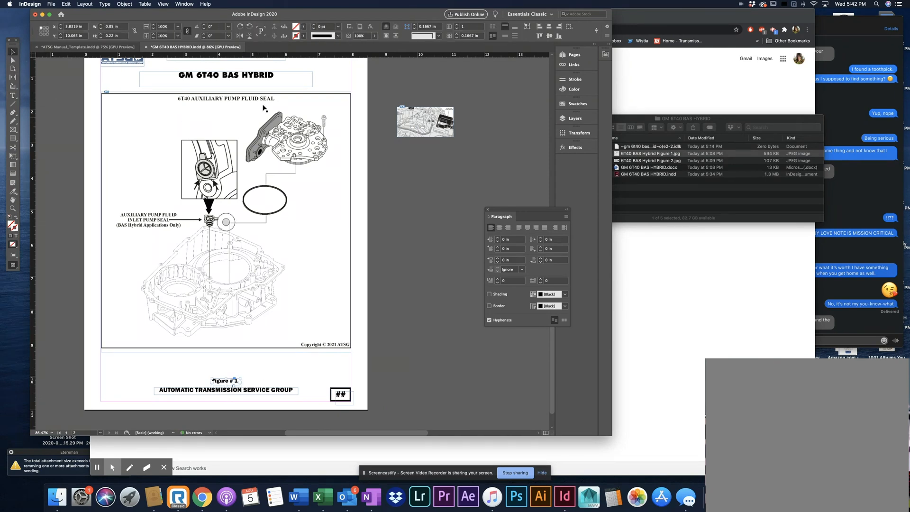
pyautogui.click(267, 322)
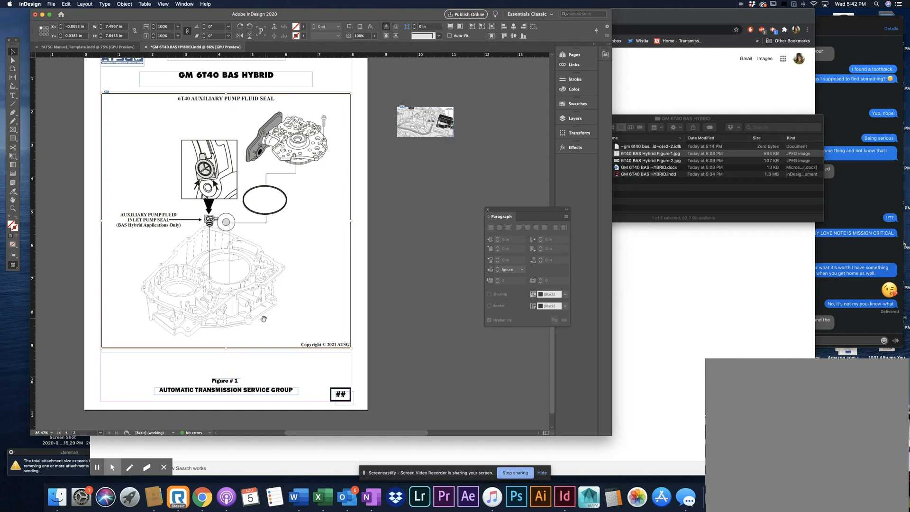
pyautogui.moveTo(226, 349); pyautogui.dragTo(228, 345)
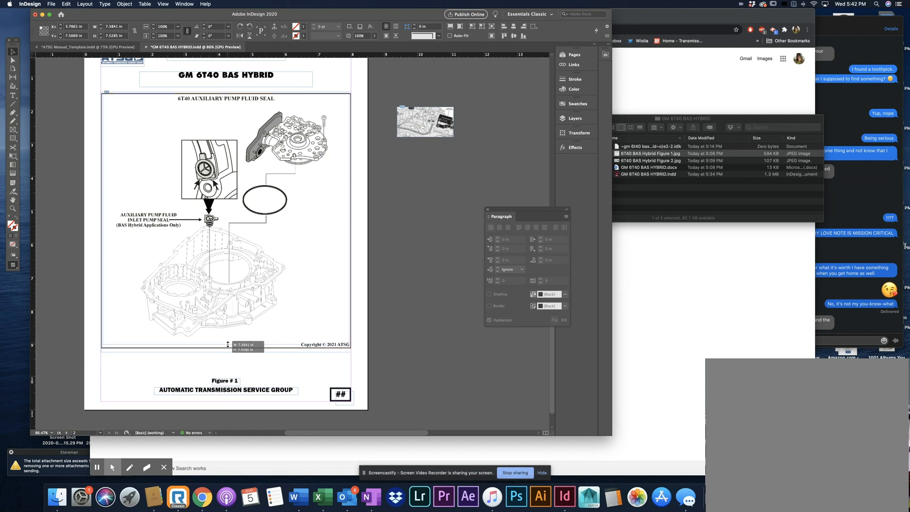
pyautogui.click(394, 330)
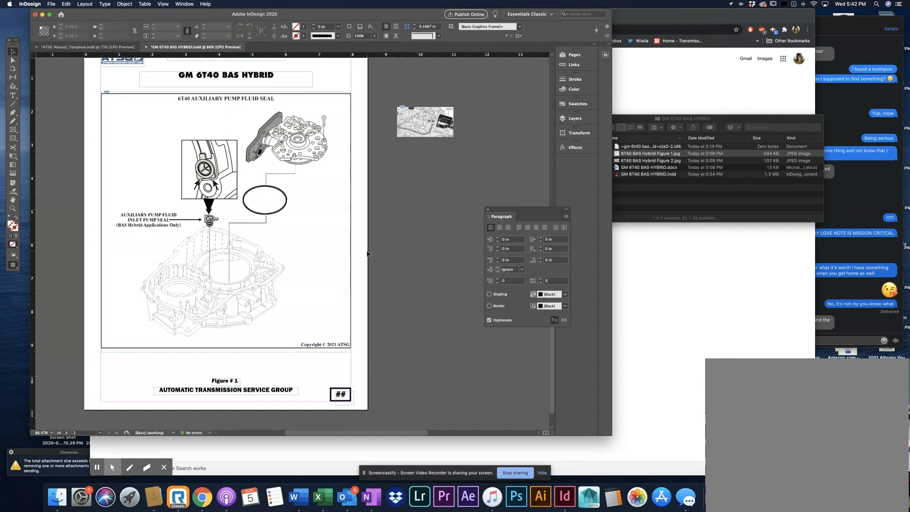
pyautogui.click(311, 258)
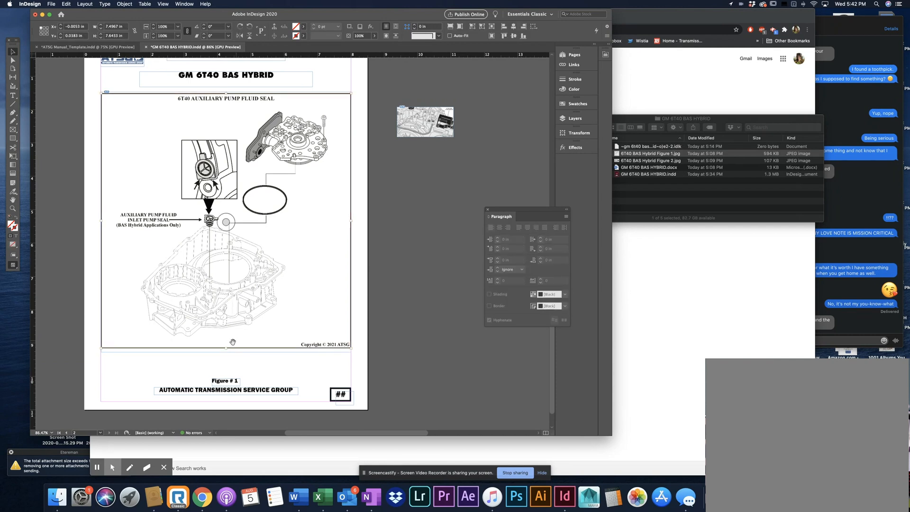
pyautogui.moveTo(226, 348); pyautogui.dragTo(229, 334)
pyautogui.press('super+z')
# Scale the Figure 1 picture down to about 66%, about 4.93 in wide, and fit its frame to the picture
pyautogui.moveTo(226, 349); pyautogui.dragTo(228, 262)
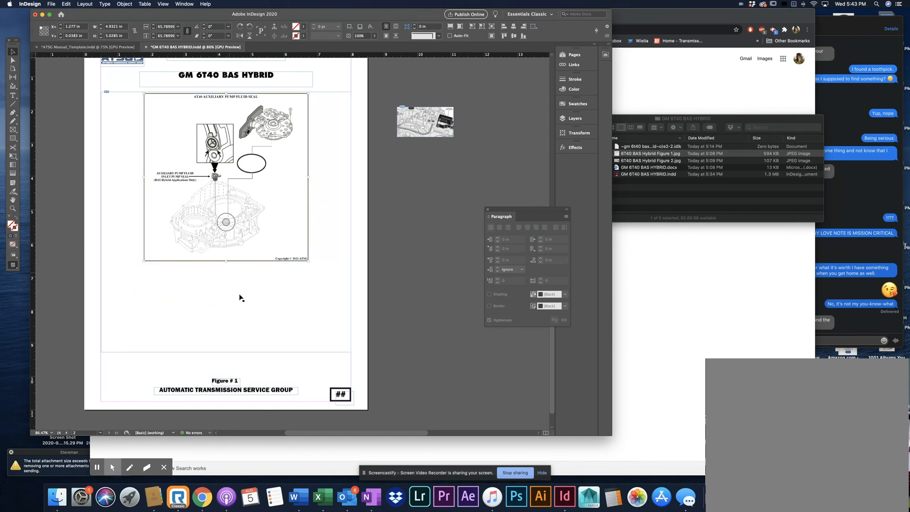
pyautogui.click(240, 298)
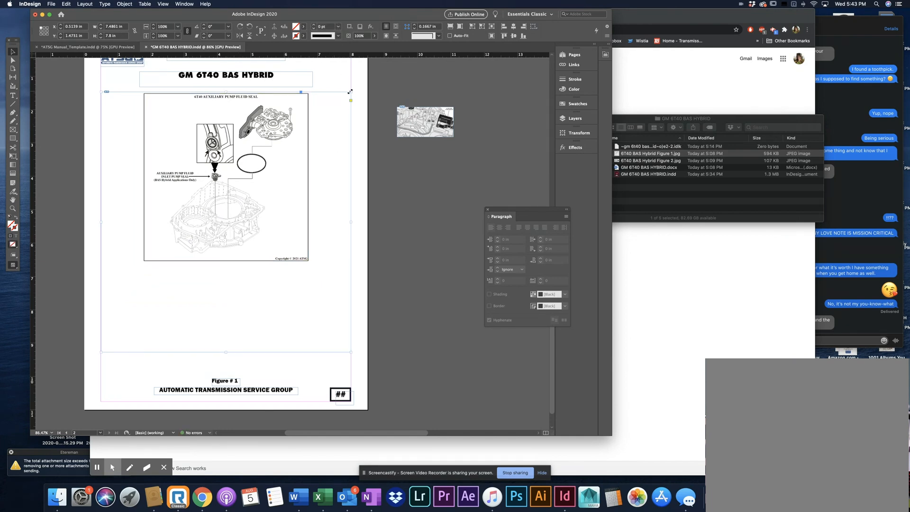
pyautogui.doubleClick(351, 353)
pyautogui.click(311, 321)
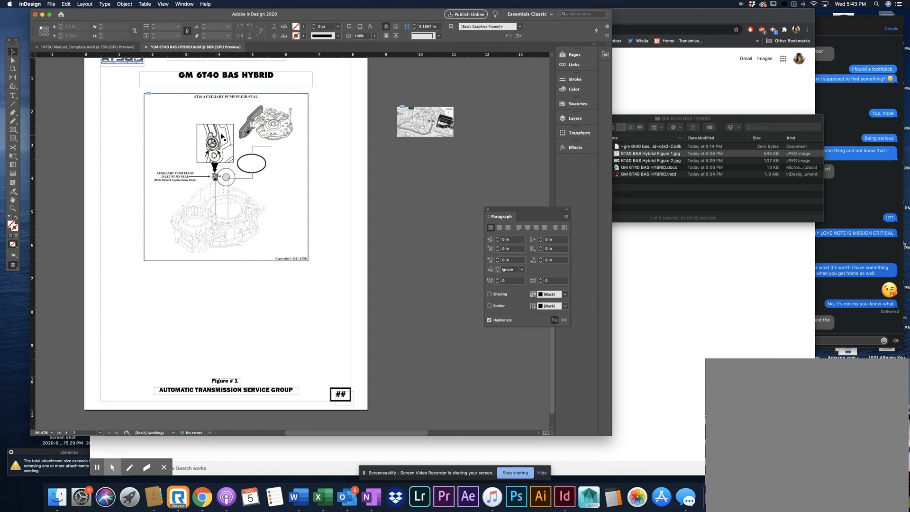
# Move the Figure 2 picture from the pasteboard into the empty area below Figure 1 on page 2
pyautogui.click(434, 120)
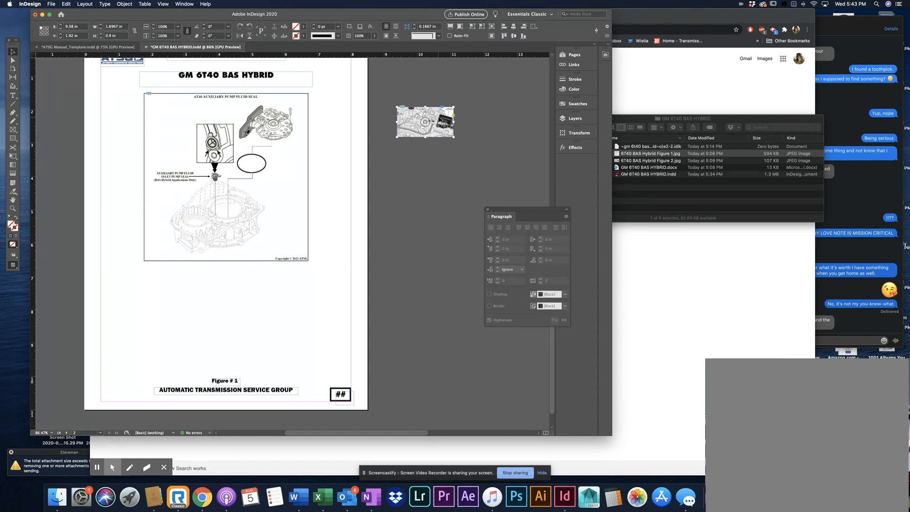
pyautogui.moveTo(440, 118); pyautogui.dragTo(242, 323)
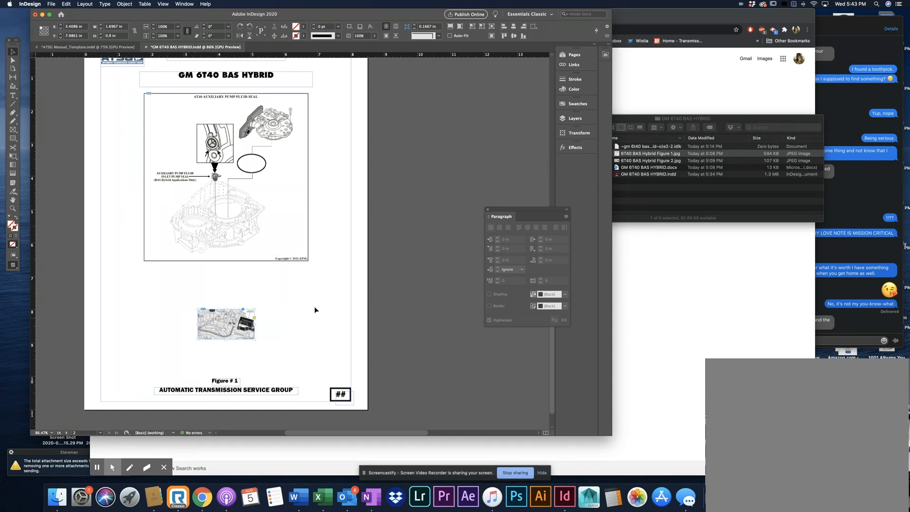
pyautogui.click(333, 303)
# Add a vertical ruler guide at the horizontal centre of page 2
pyautogui.moveTo(33, 135); pyautogui.dragTo(225, 140)
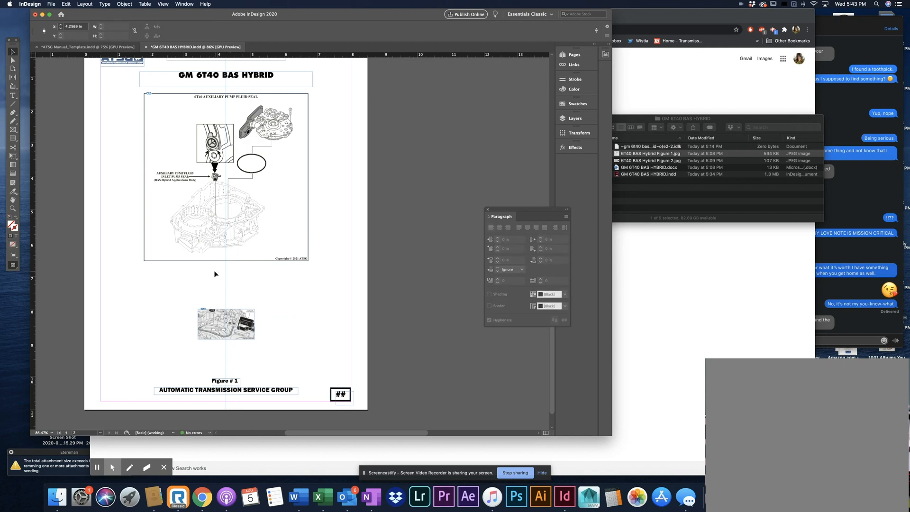
pyautogui.click(71, 27)
pyautogui.press('Return')
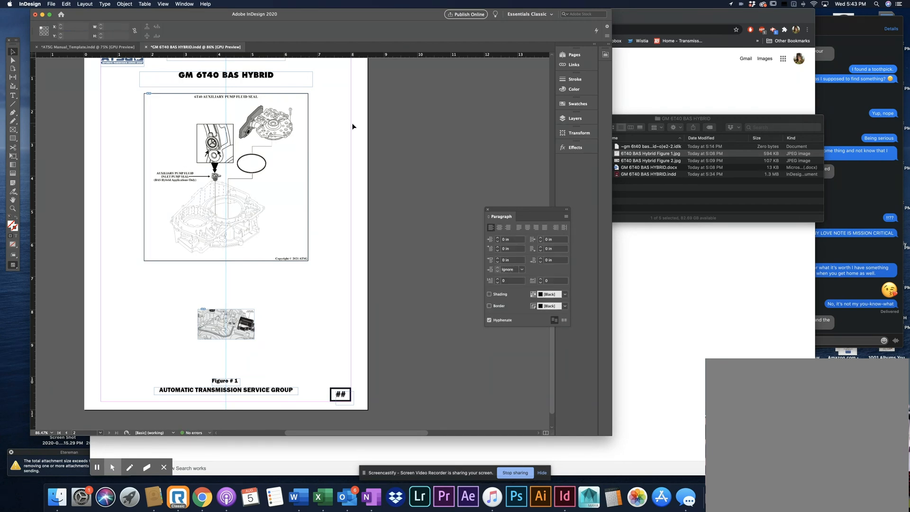
# Line up the page 2 header, title and Figure 1 frame with the vertical centre guide
pyautogui.click(352, 123)
pyautogui.scroll(2, 345, 126)
pyautogui.click(266, 111)
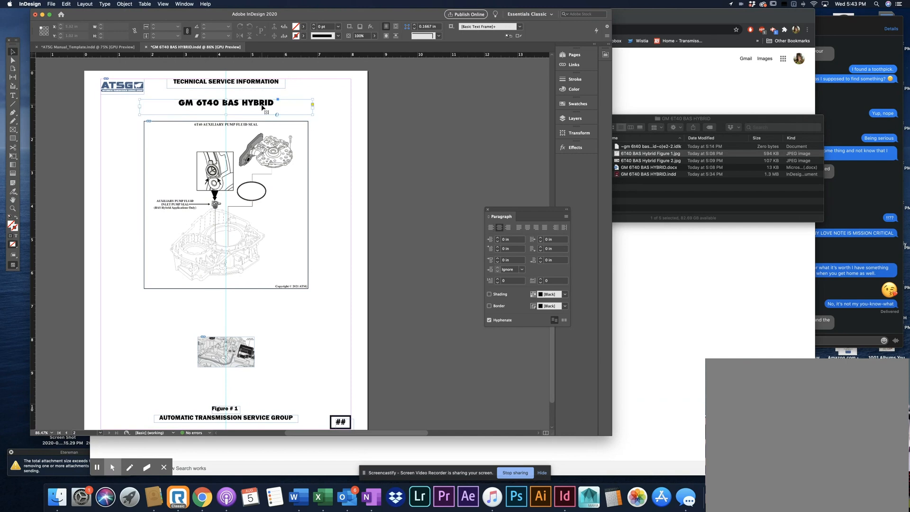
pyautogui.click(243, 85)
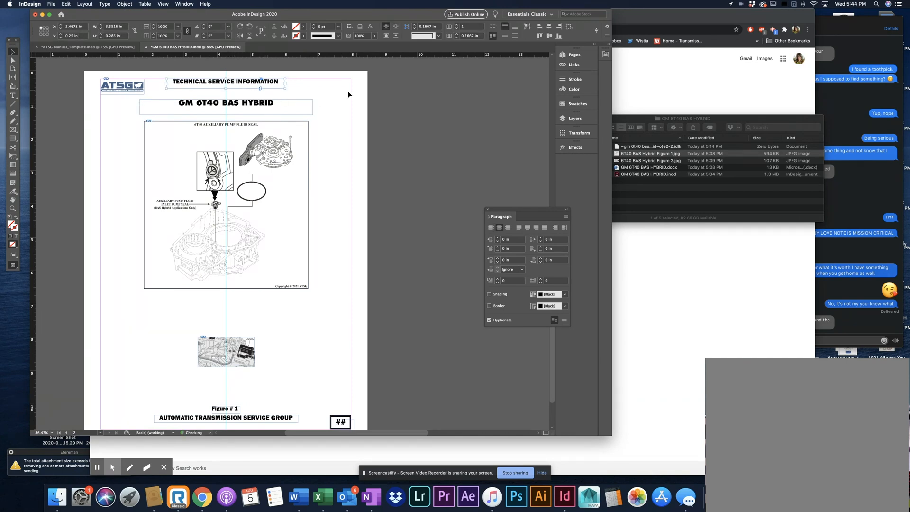
pyautogui.click(244, 104)
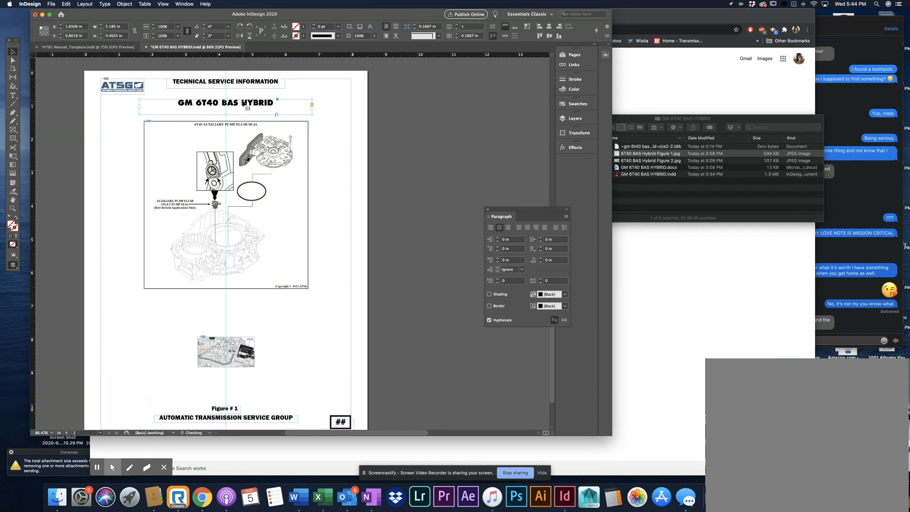
pyautogui.click(274, 165)
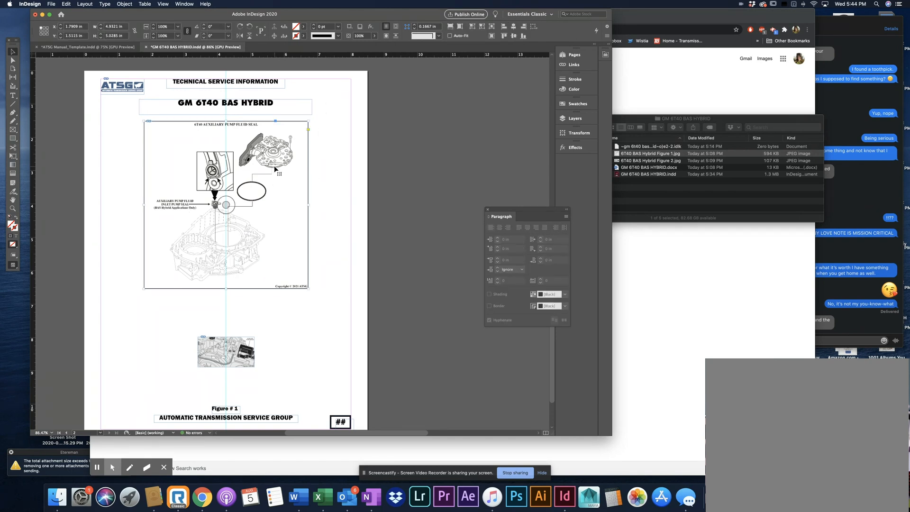
pyautogui.click(330, 136)
# Enlarge the Figure 2 picture to about 234%, about 3.97 in wide, extending it upward, and fit its frame to the picture
pyautogui.scroll(-3, 330, 137)
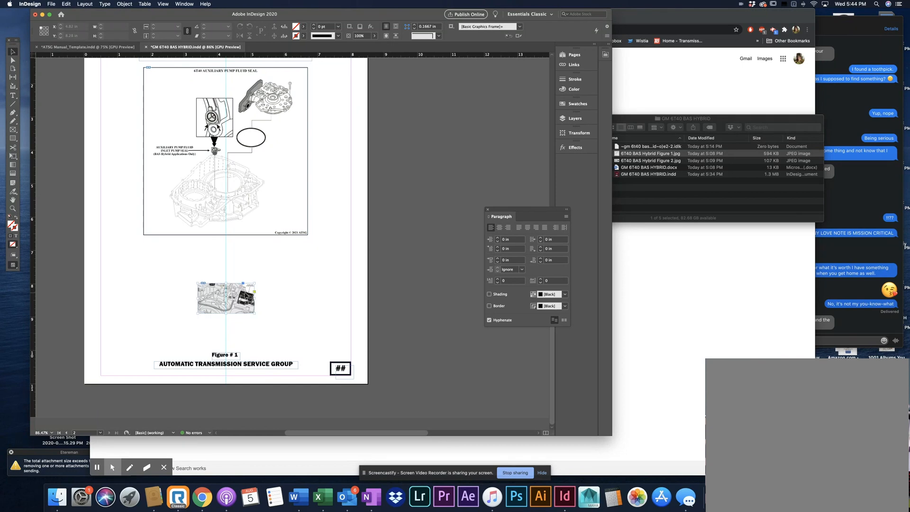
pyautogui.click(250, 295)
pyautogui.click(226, 298)
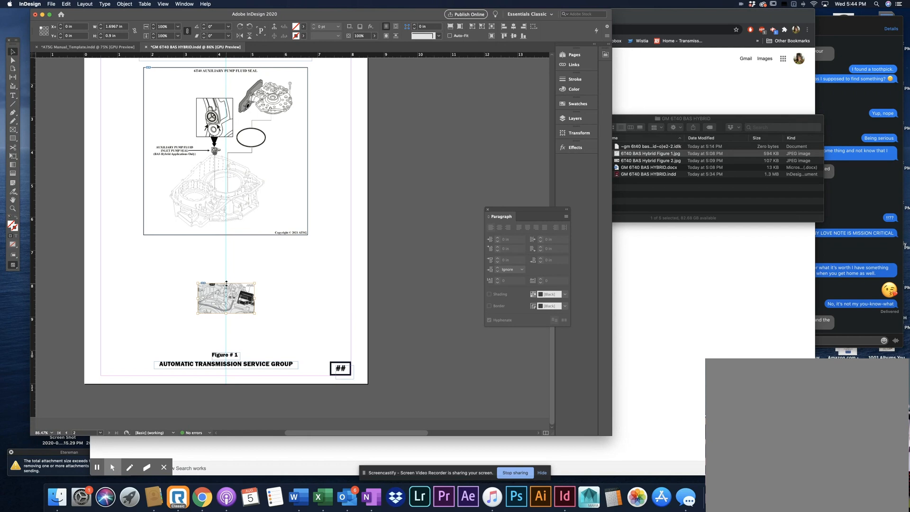
pyautogui.moveTo(227, 283); pyautogui.dragTo(251, 245)
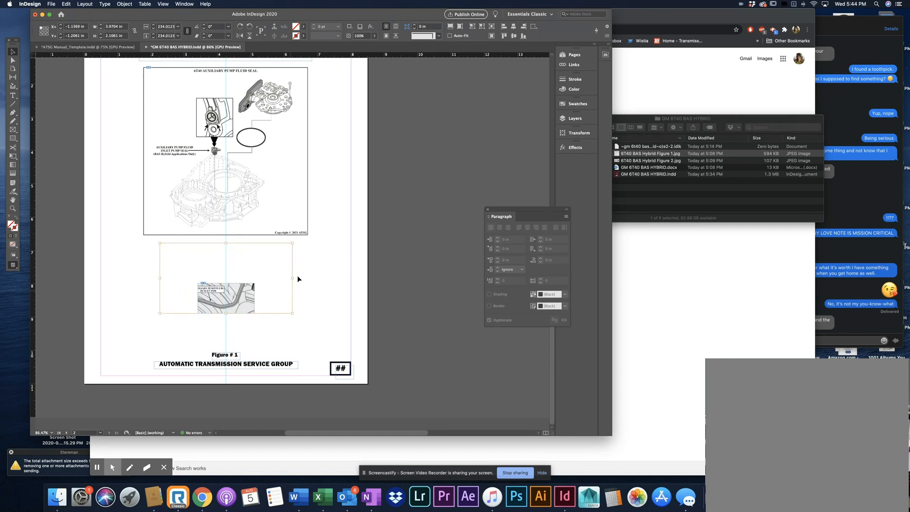
pyautogui.click(337, 287)
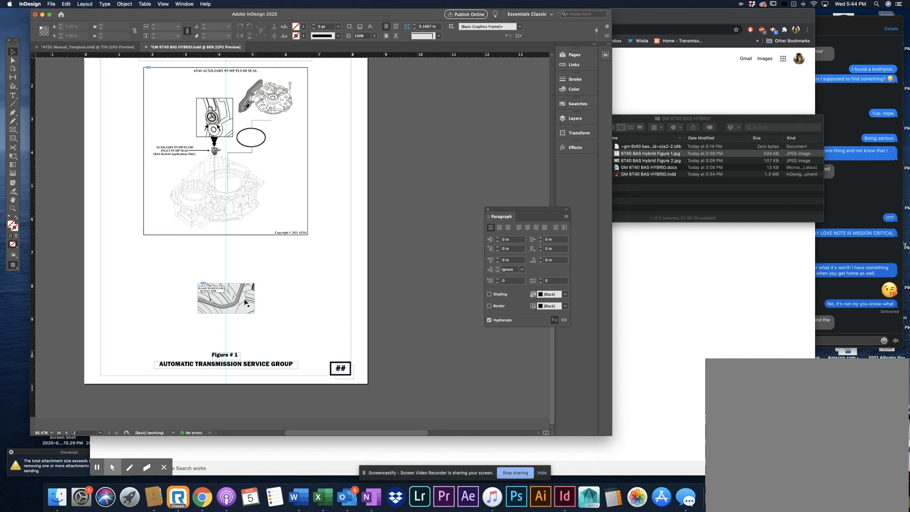
pyautogui.click(253, 288)
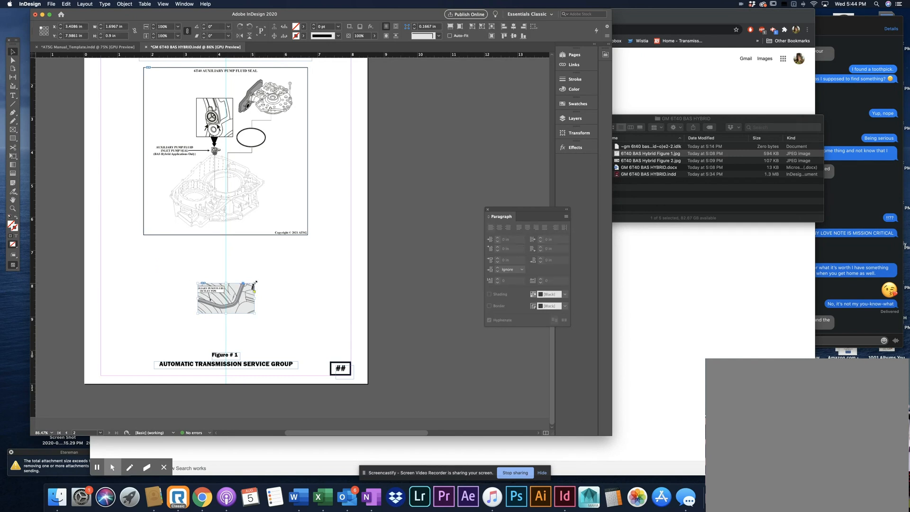
pyautogui.doubleClick(254, 283)
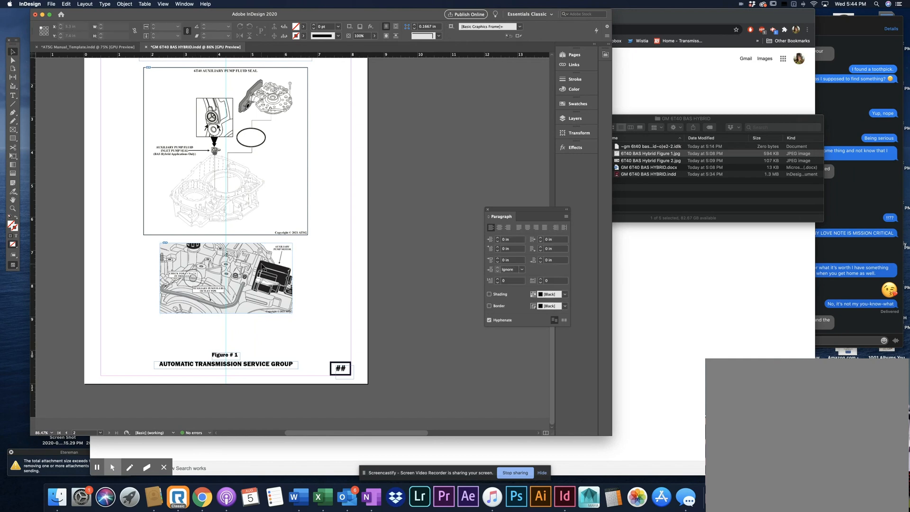
# Enlarge the Figure 2 picture downward to about 291% to match Figure 1's width, and fit its frame to the picture
pyautogui.click(226, 278)
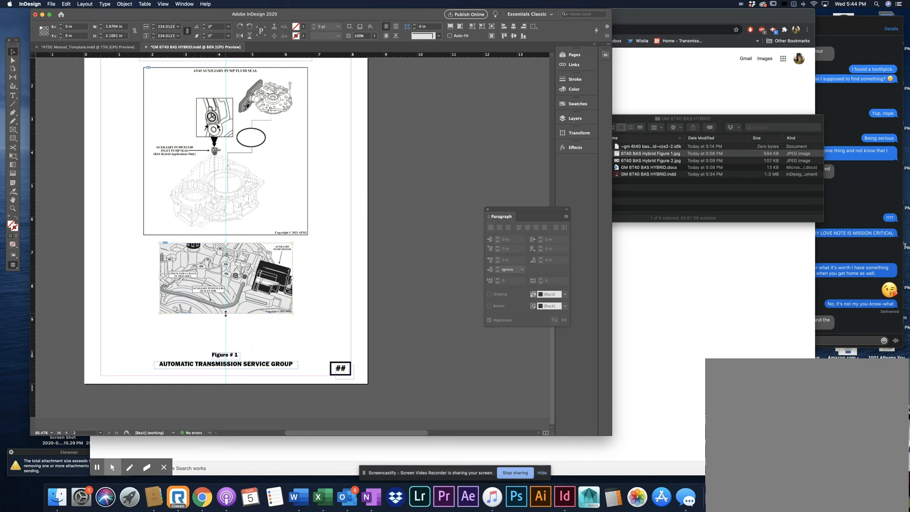
pyautogui.moveTo(226, 314); pyautogui.dragTo(224, 331)
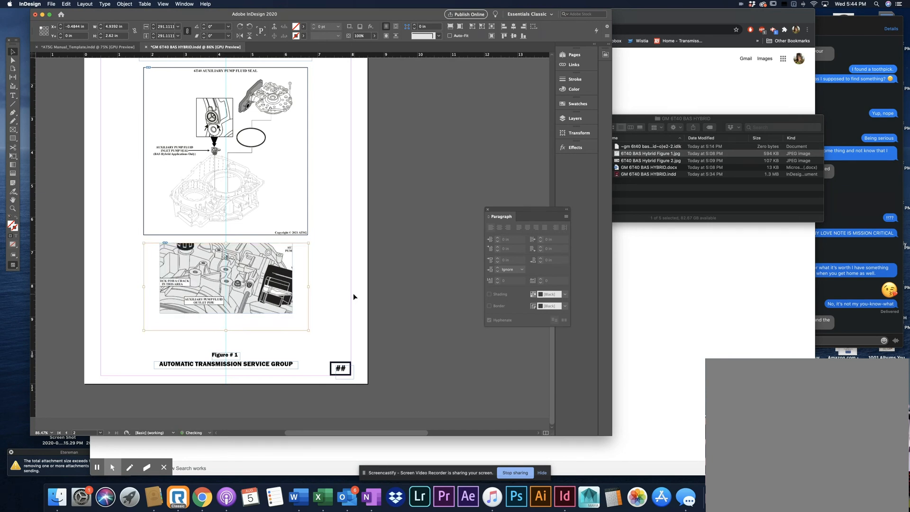
pyautogui.click(355, 297)
pyautogui.click(253, 310)
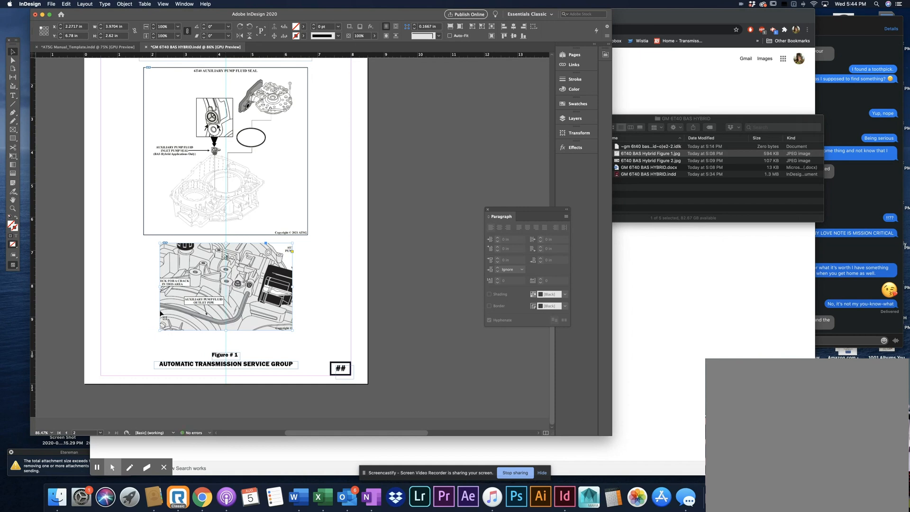
pyautogui.press('super+z')
pyautogui.click(407, 305)
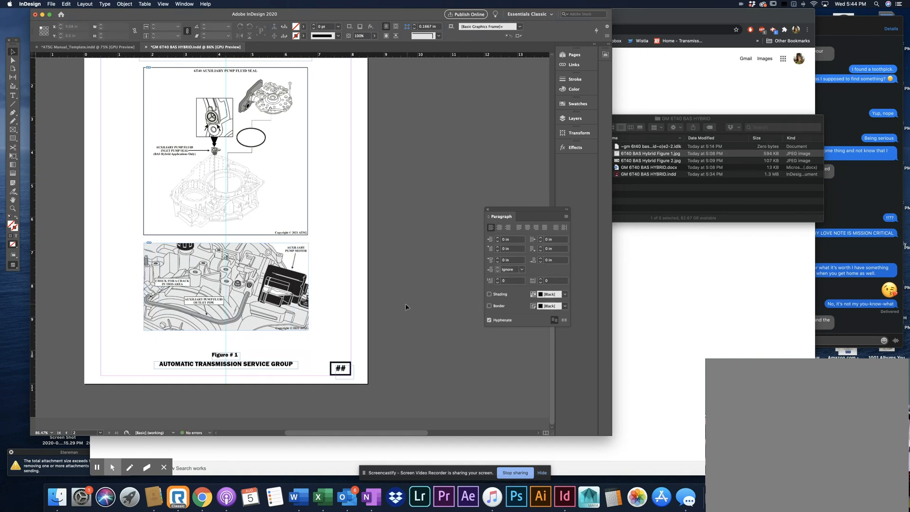
# Move the Figure 1 frame up to a Y position of about 1.32 in, widening the gap above Figure 2
pyautogui.scroll(1, 398, 309)
pyautogui.scroll(1, 390, 314)
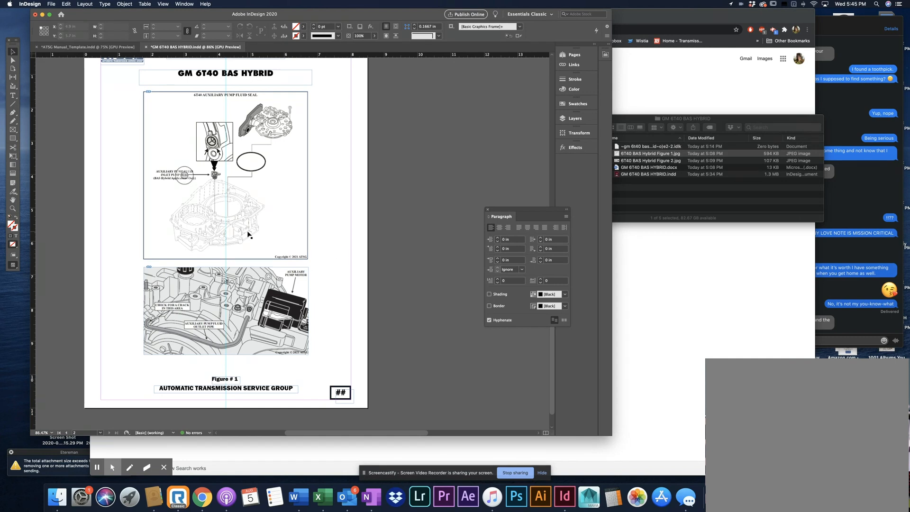
pyautogui.click(245, 242)
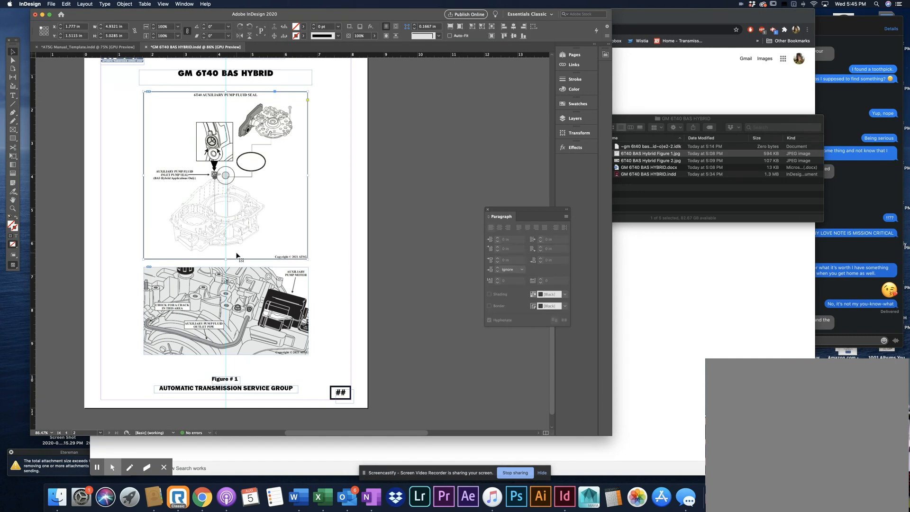
pyautogui.moveTo(238, 252); pyautogui.dragTo(238, 246)
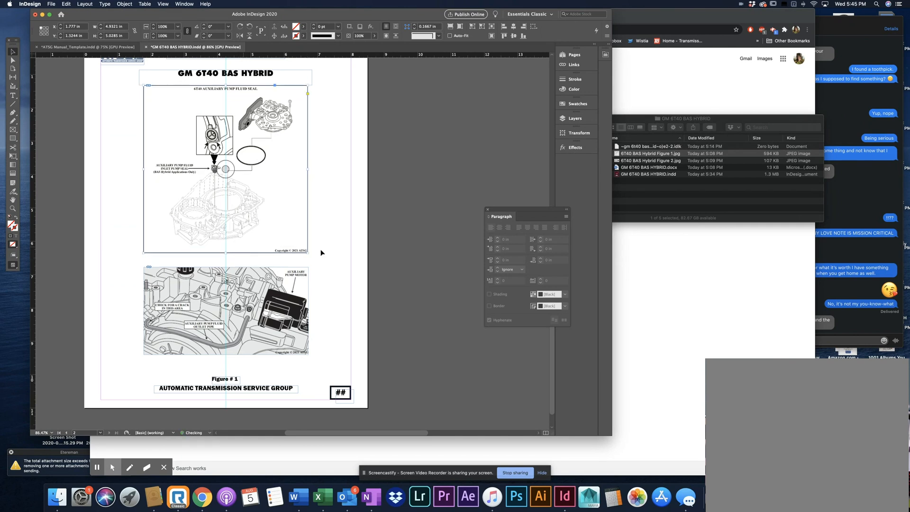
pyautogui.click(339, 249)
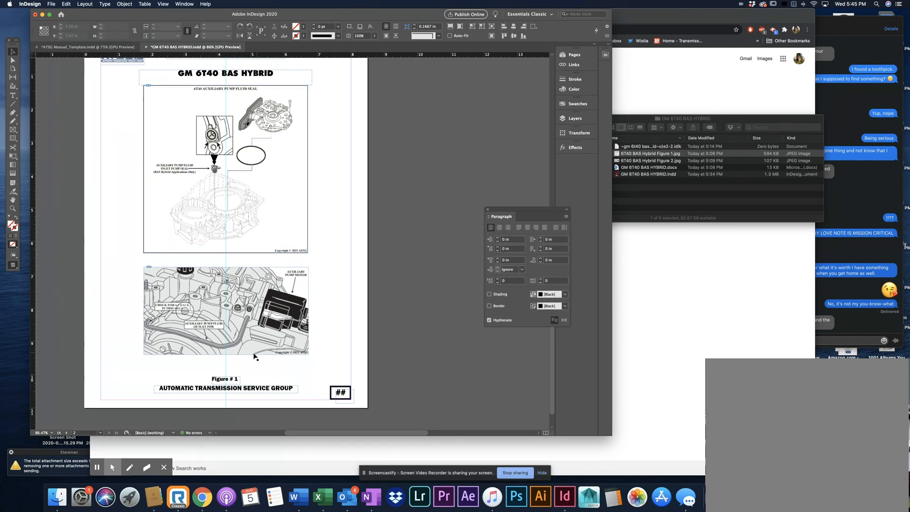
# Duplicate the Figure # 1 caption and place the copy centred between the two figures
pyautogui.click(235, 382)
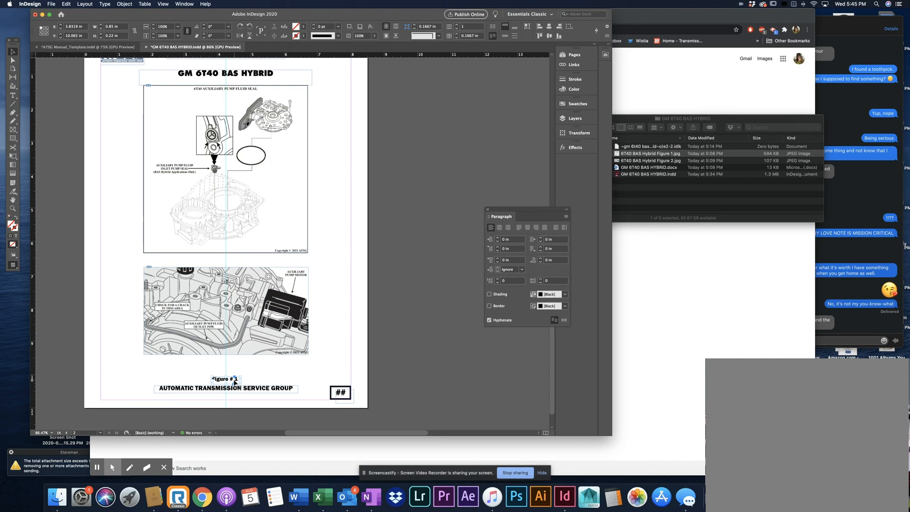
pyautogui.press('super+v')
pyautogui.click(324, 290)
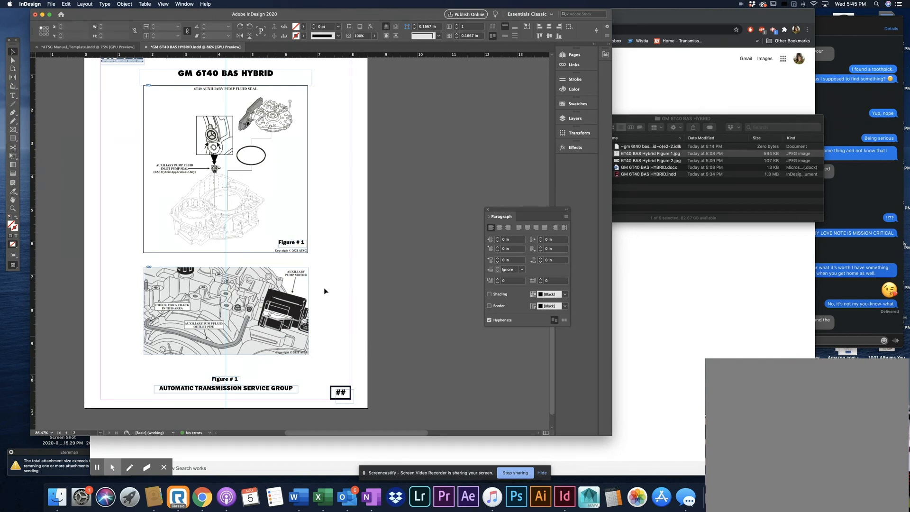
pyautogui.moveTo(293, 244); pyautogui.dragTo(221, 260)
# Change the number in the lower figure's caption so it reads Figure # 2
pyautogui.click(237, 381)
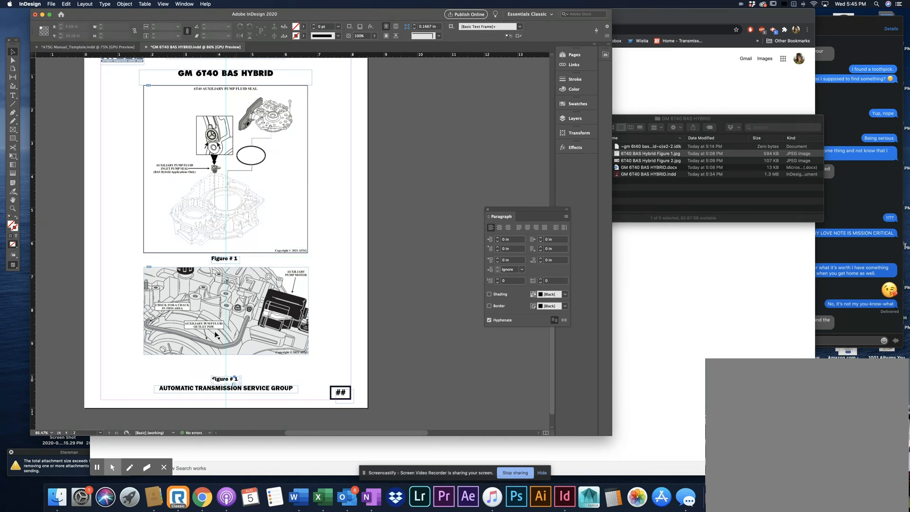
pyautogui.click(16, 94)
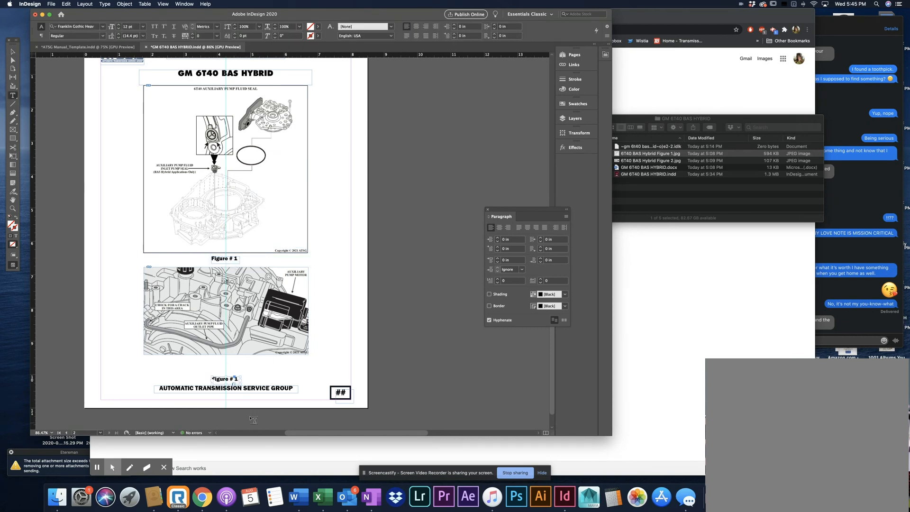
pyautogui.doubleClick(236, 379)
pyautogui.write('2')
pyautogui.click(13, 51)
# Preview the whole page without guides and frame edges, and return to the normal editing view
pyautogui.click(283, 188)
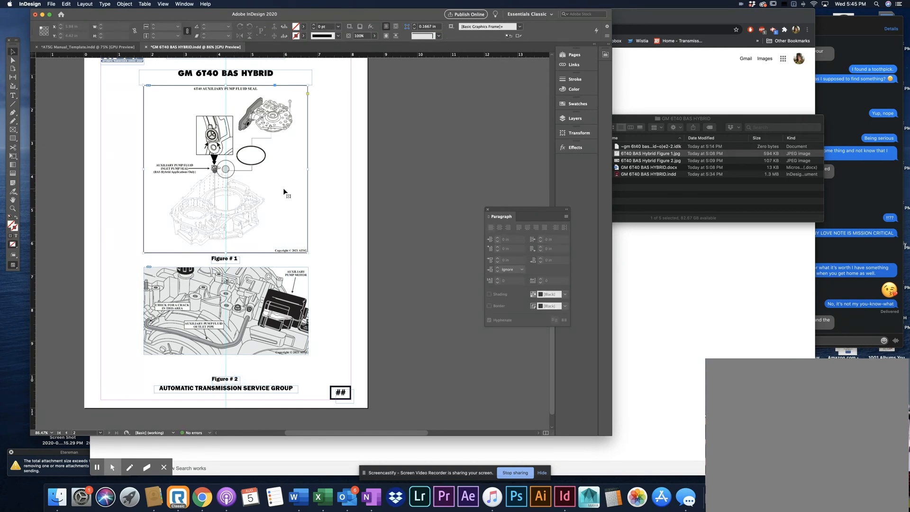
pyautogui.click(421, 211)
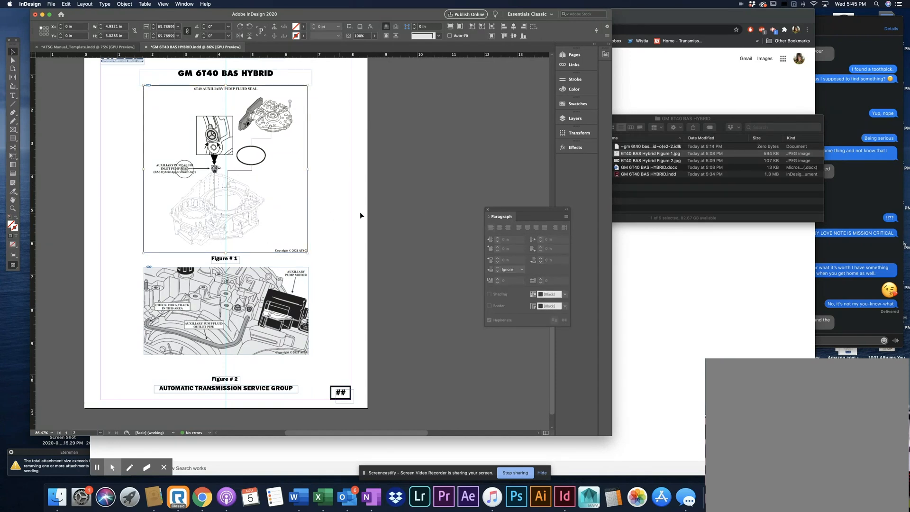
pyautogui.scroll(2, 360, 230)
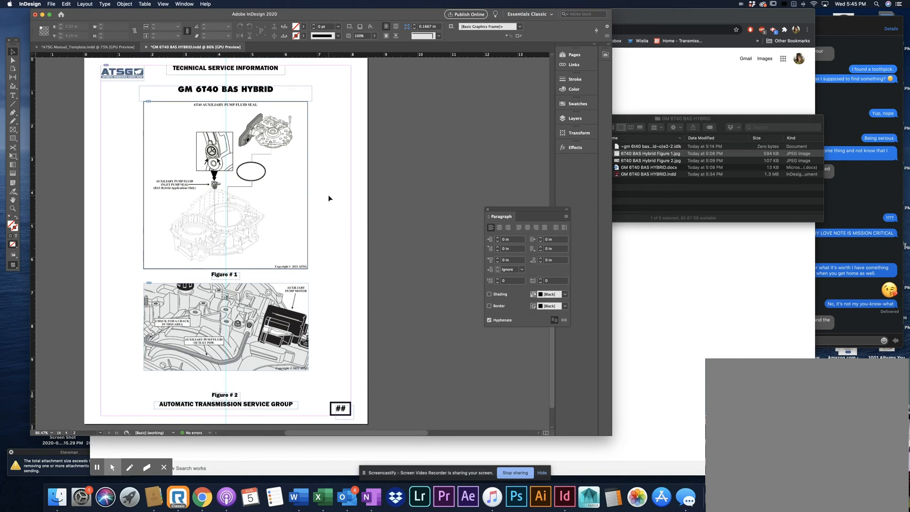
pyautogui.press('w')
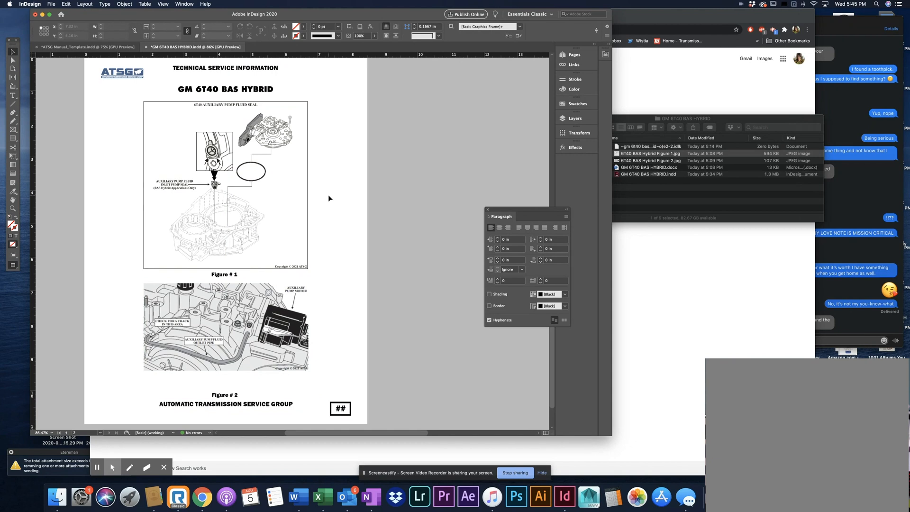
pyautogui.press('w')
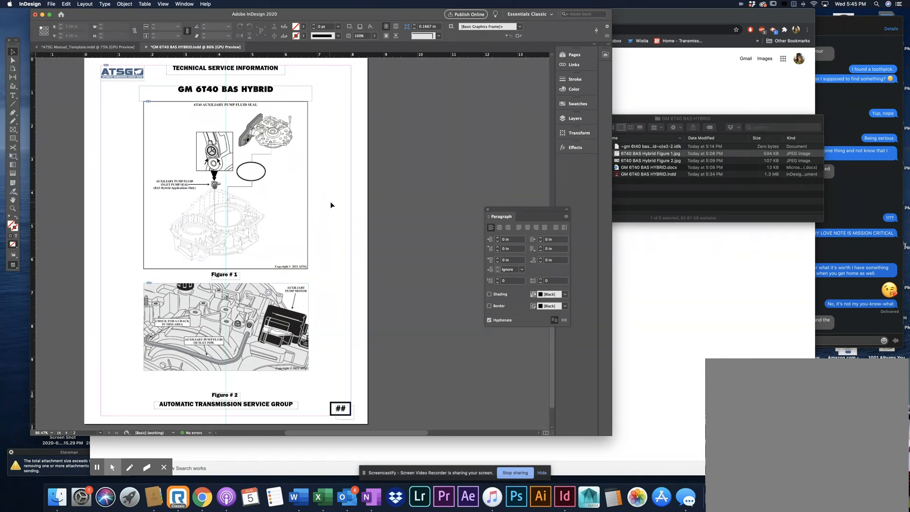
# Choose the Rectangle tool and set its stroke colour to black, 000000, with nothing selected
pyautogui.click(13, 138)
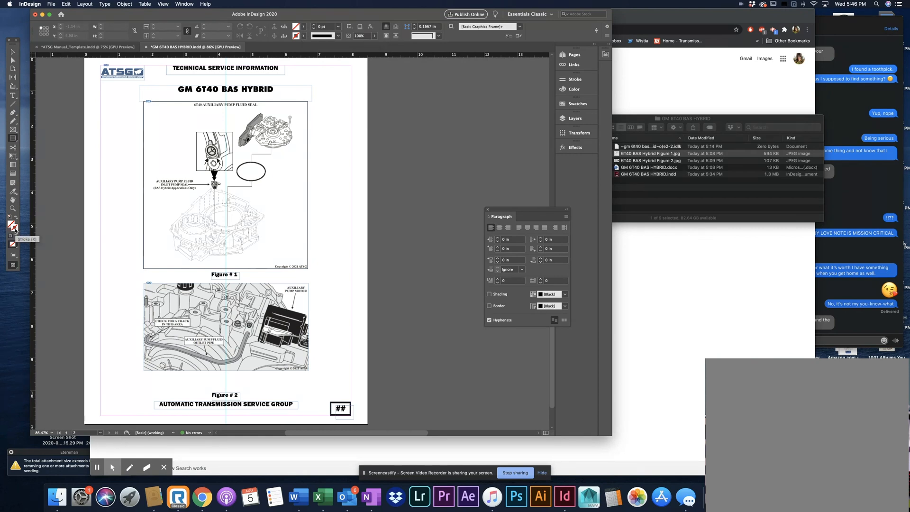
pyautogui.click(304, 37)
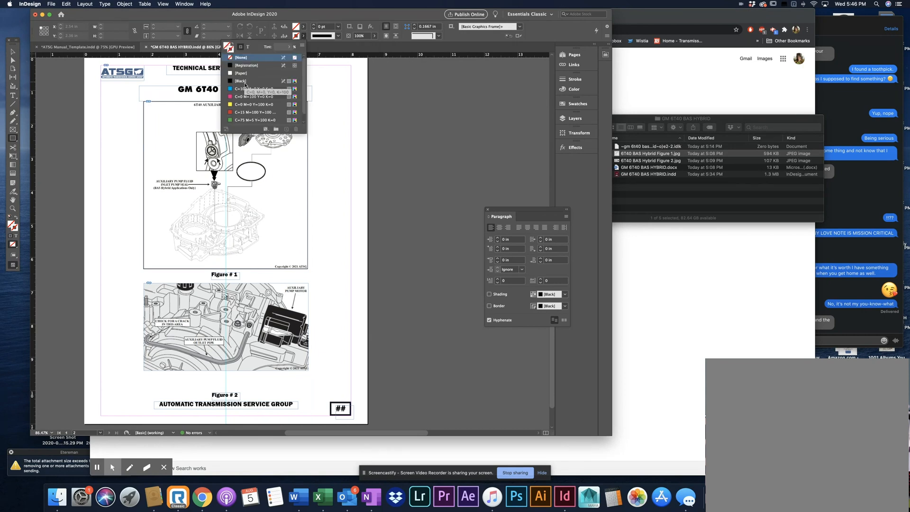
pyautogui.scroll(-1, 244, 100)
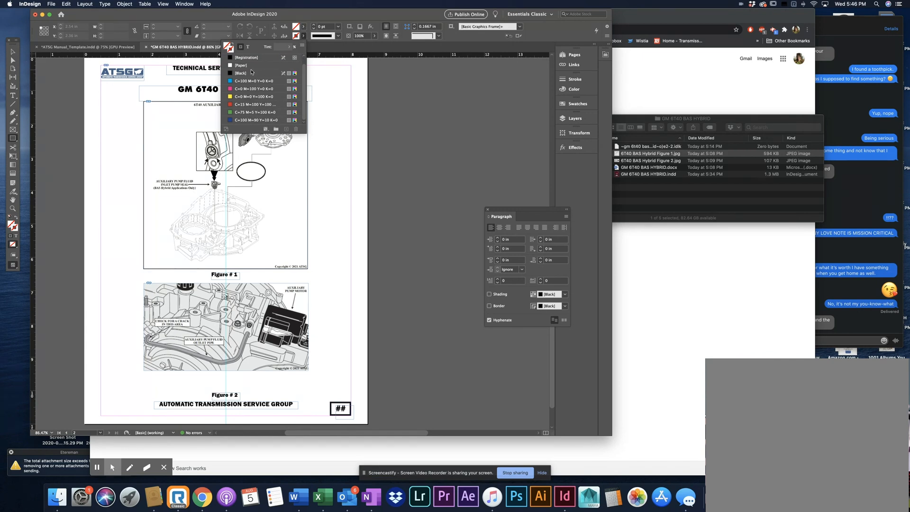
pyautogui.scroll(1, 257, 86)
pyautogui.click(303, 38)
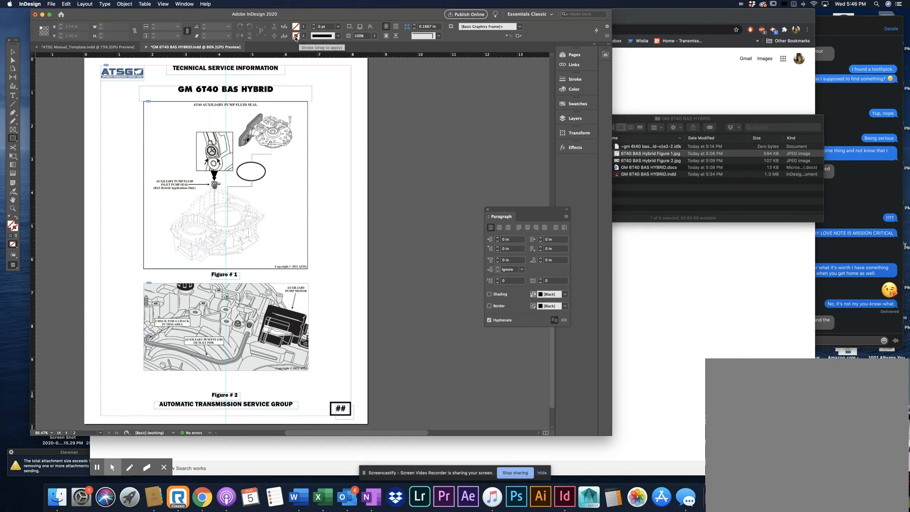
pyautogui.doubleClick(295, 37)
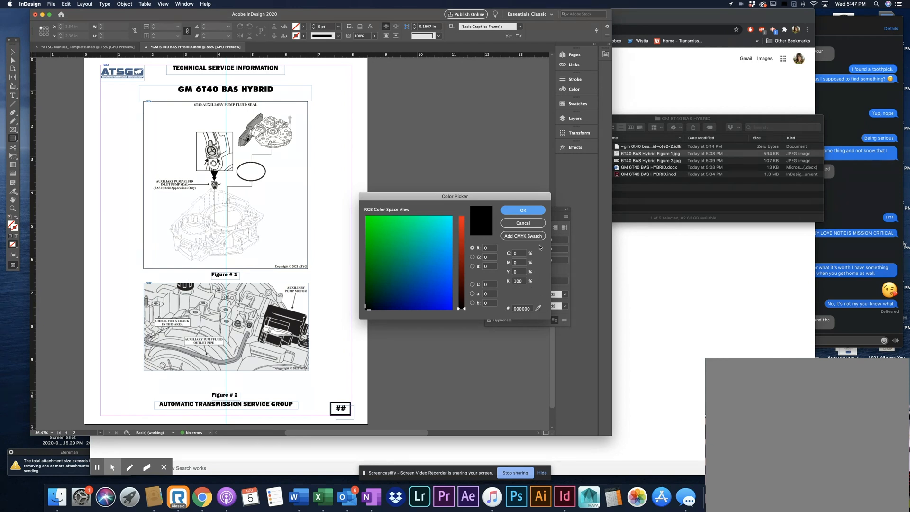
pyautogui.click(530, 209)
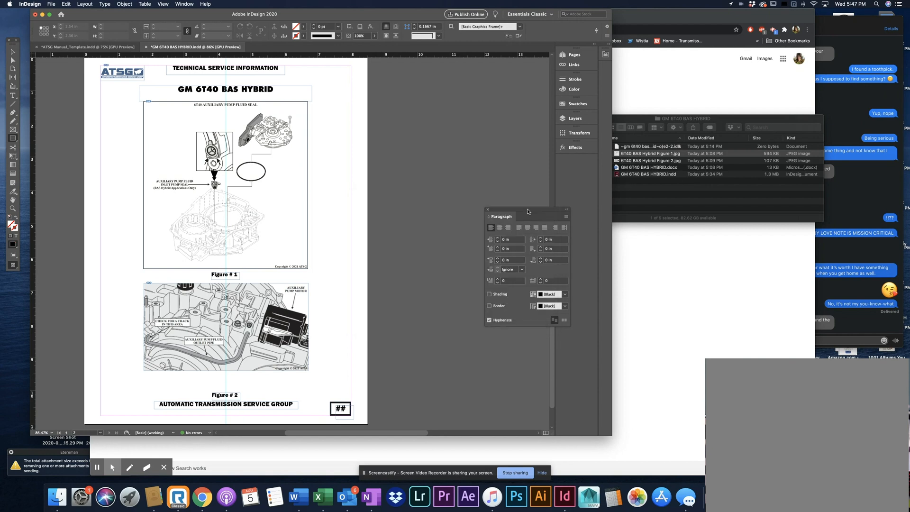
# Draw a rectangle about 4.01 by 2.42 in across the page's right edge, filled with the red C=15 M=100 Y=100 swatch
pyautogui.click(303, 36)
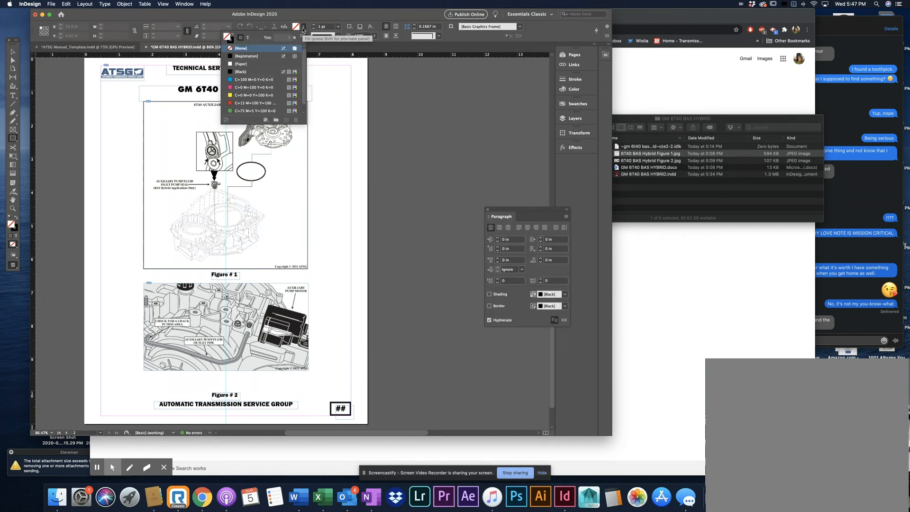
pyautogui.click(254, 103)
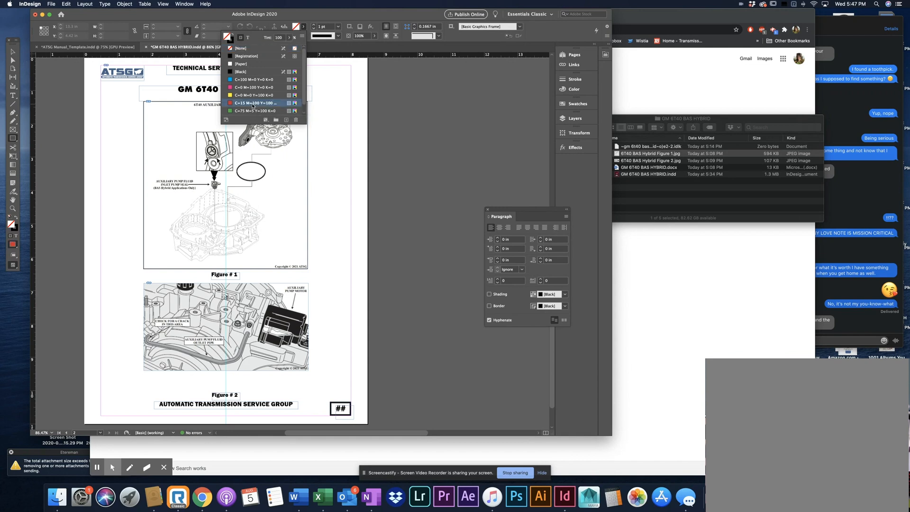
pyautogui.click(303, 27)
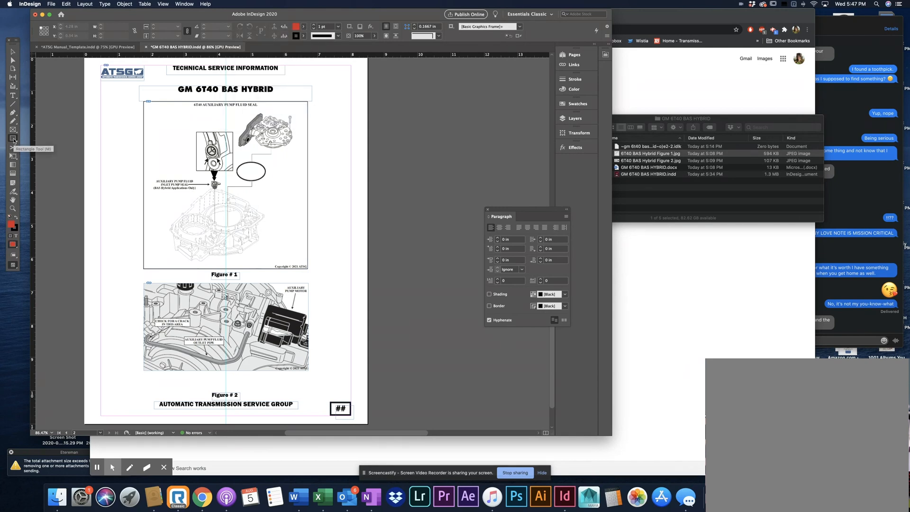
pyautogui.moveTo(330, 95); pyautogui.dragTo(463, 176)
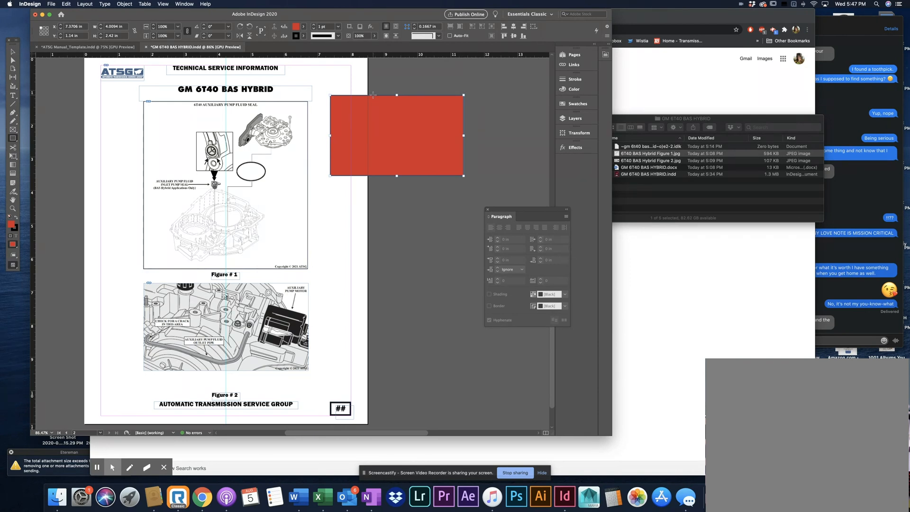
# Try thicker outlines on the red rectangle by raising its stroke weight to 14 pt and reducing it to 9 pt
pyautogui.click(314, 25)
pyautogui.click(314, 26)
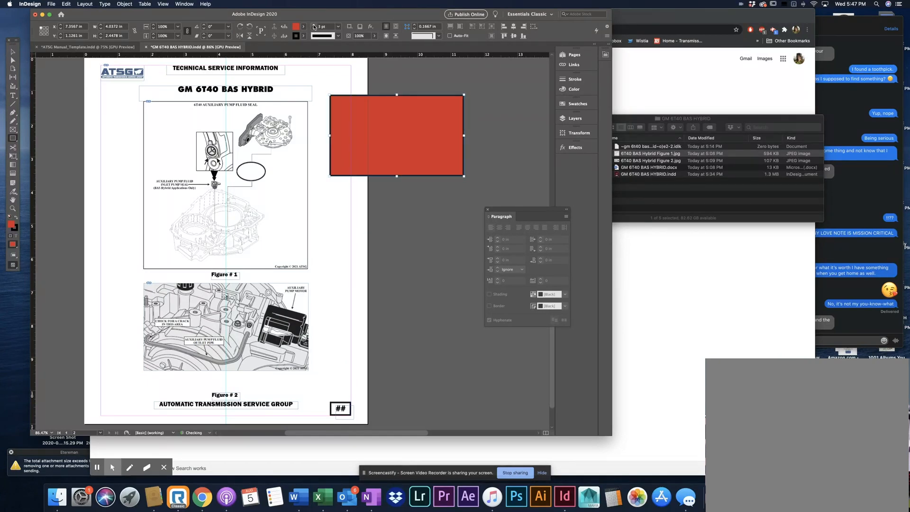
pyautogui.click(314, 25)
pyautogui.click(313, 25)
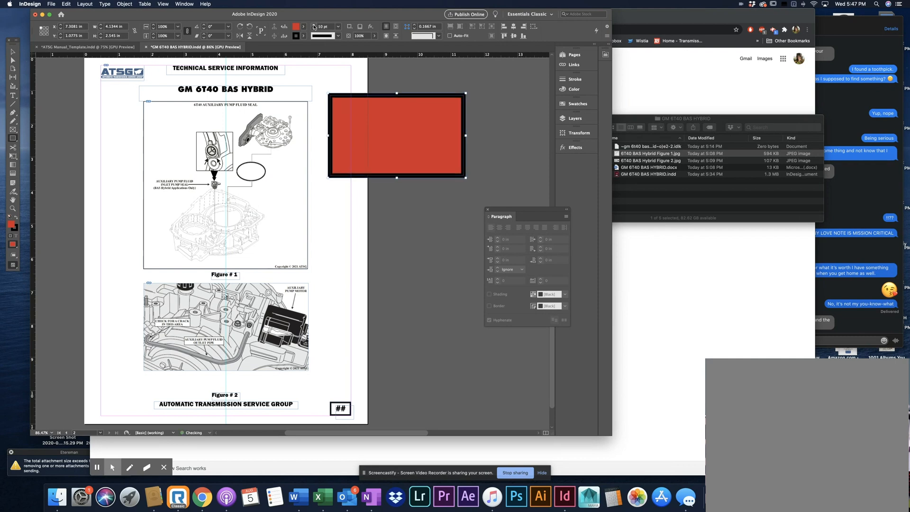
pyautogui.click(313, 25)
pyautogui.click(313, 25)
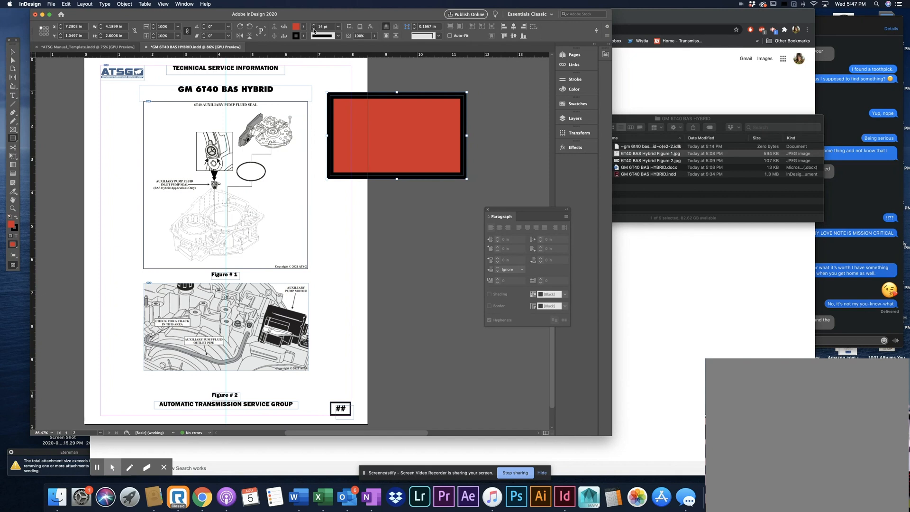
pyautogui.click(313, 28)
pyautogui.click(313, 28)
pyautogui.click(314, 29)
pyautogui.click(313, 28)
pyautogui.click(313, 28)
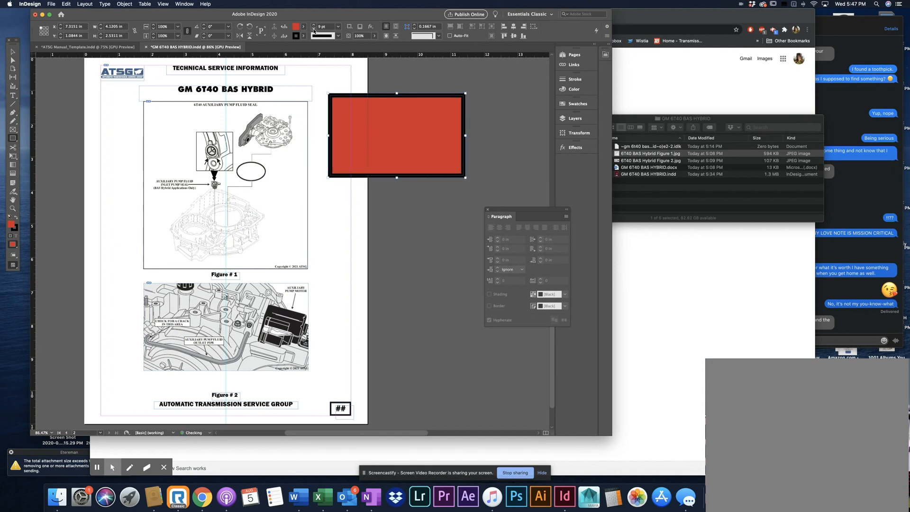
# Try the Japanese Dots stroke style and a multi-line style on the rectangle, and restore an unbroken black outline
pyautogui.click(338, 36)
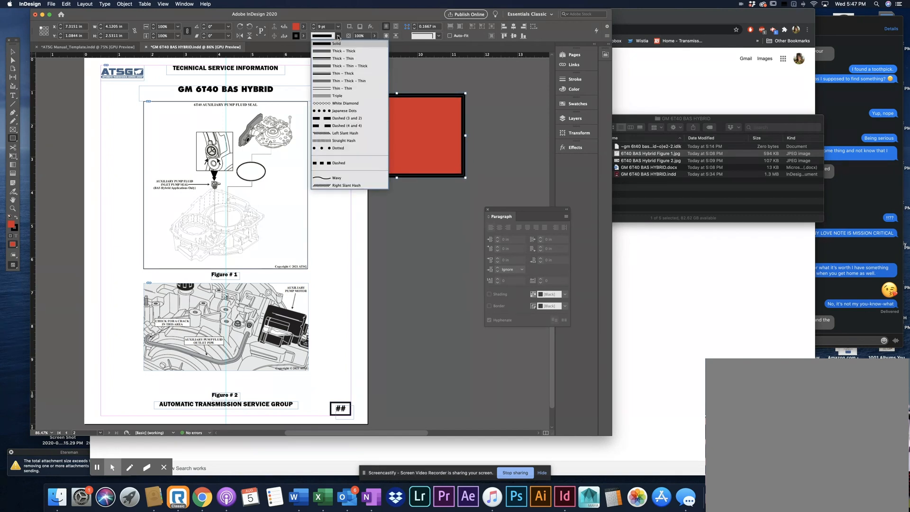
pyautogui.click(339, 110)
pyautogui.click(338, 38)
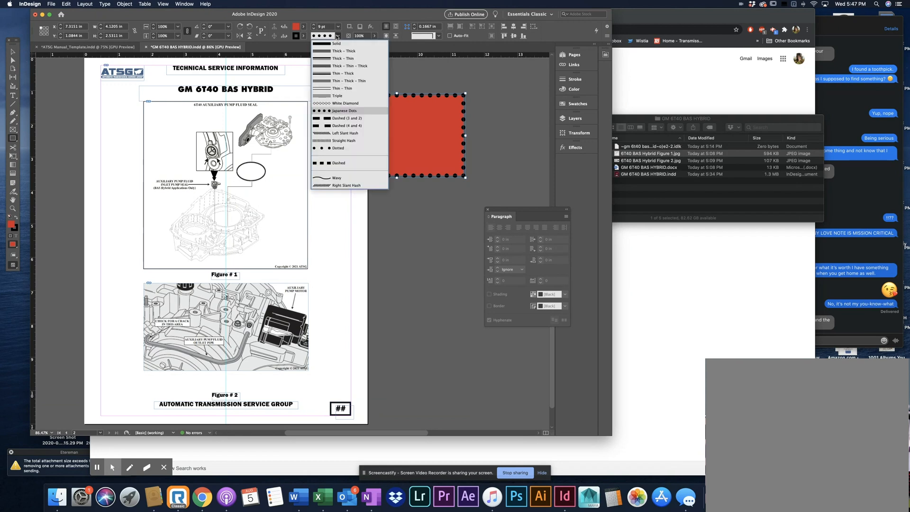
pyautogui.click(362, 101)
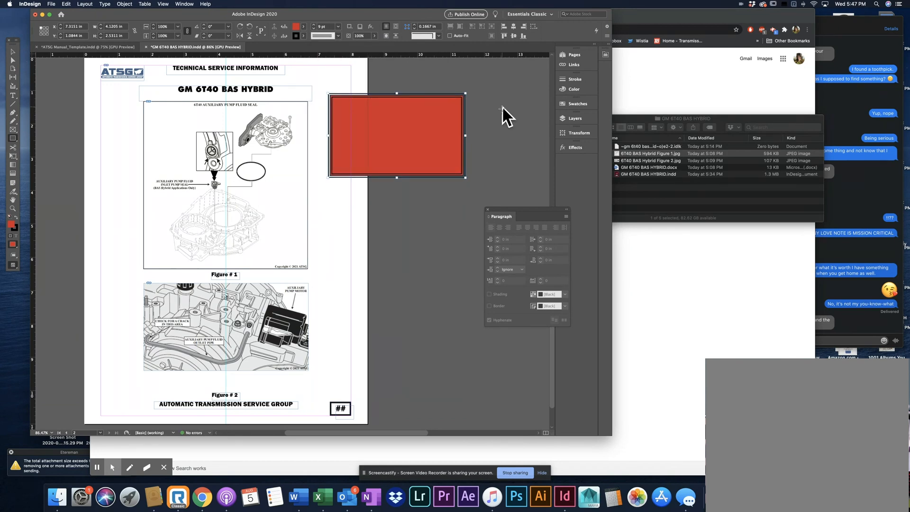
pyautogui.click(340, 37)
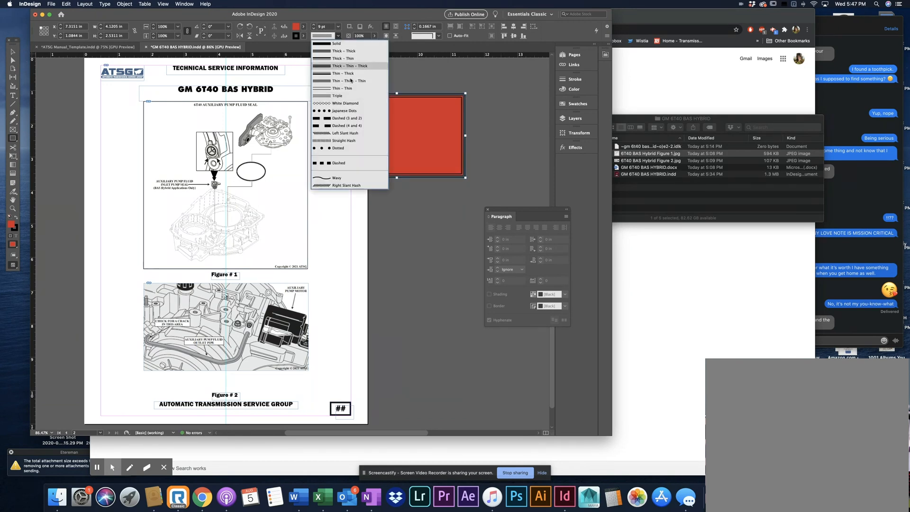
pyautogui.click(347, 51)
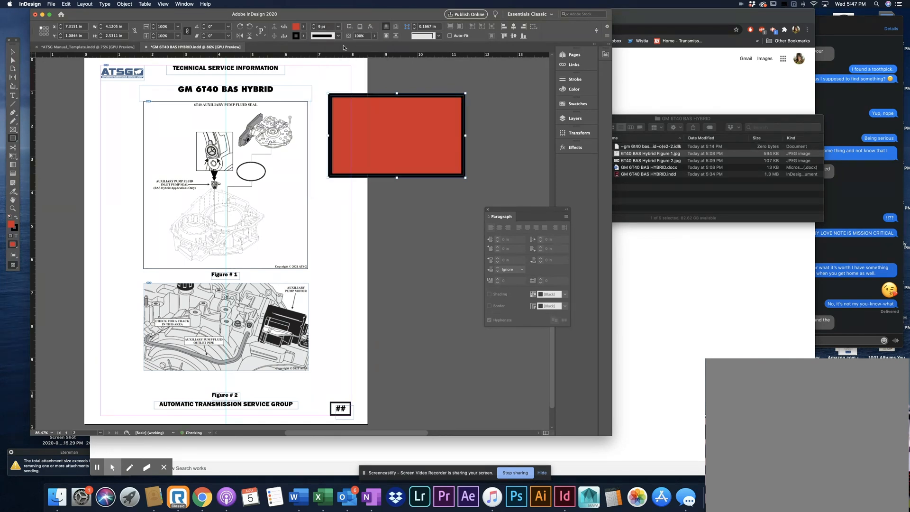
# Set the rectangle's stroke weight to 3 pt and its fill to None
pyautogui.click(314, 30)
pyautogui.click(314, 30)
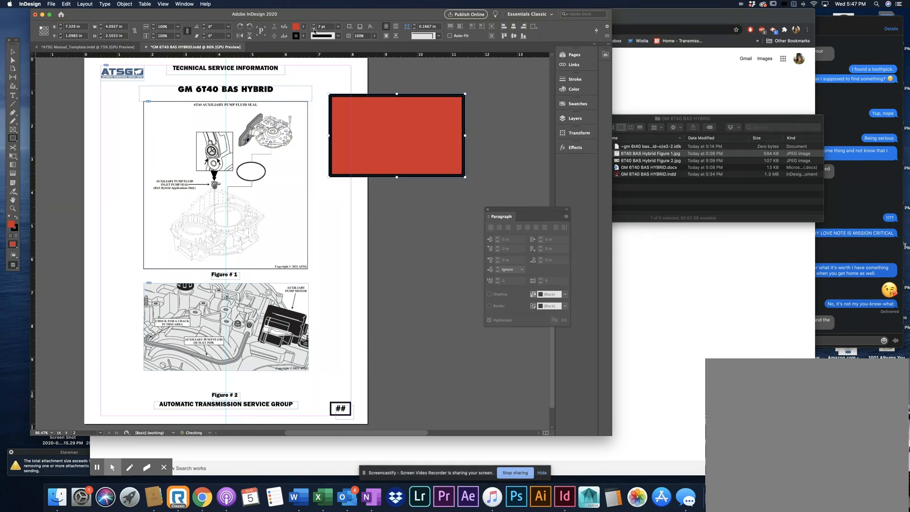
pyautogui.click(314, 29)
pyautogui.click(314, 29)
pyautogui.click(313, 29)
pyautogui.click(314, 29)
pyautogui.click(313, 29)
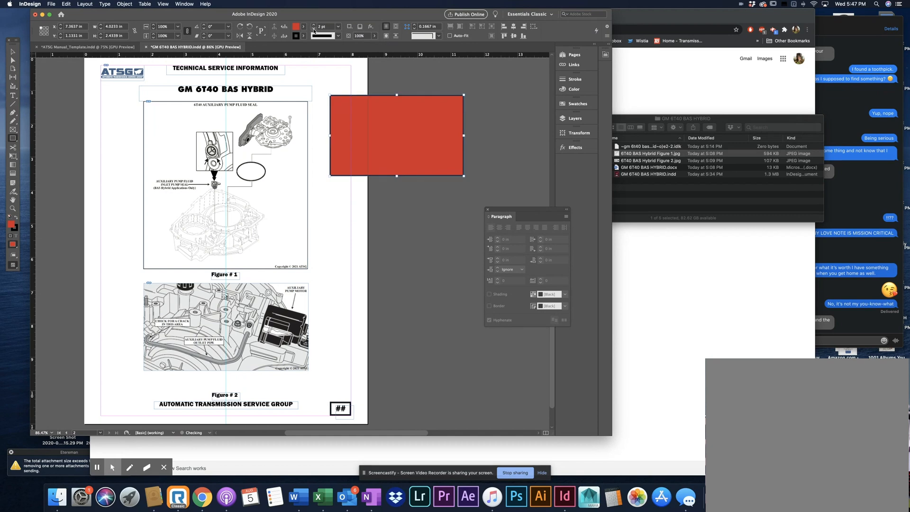
pyautogui.click(314, 25)
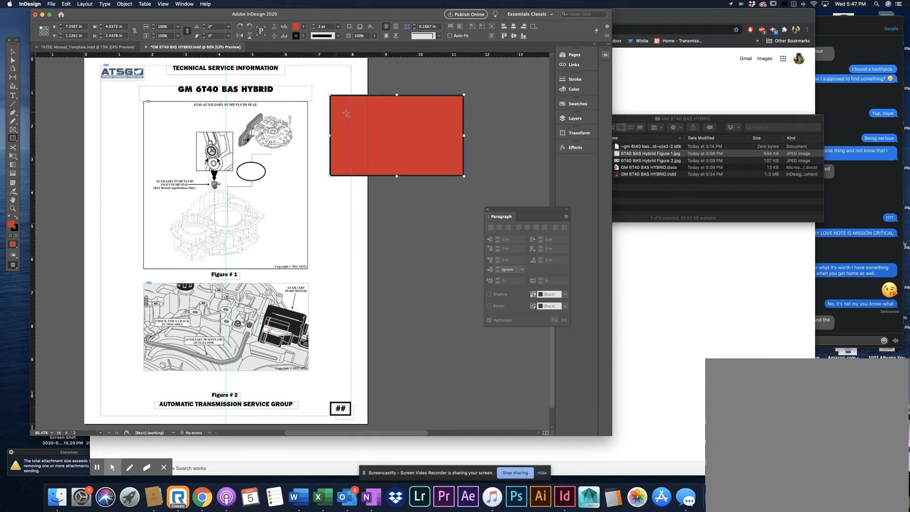
pyautogui.click(303, 27)
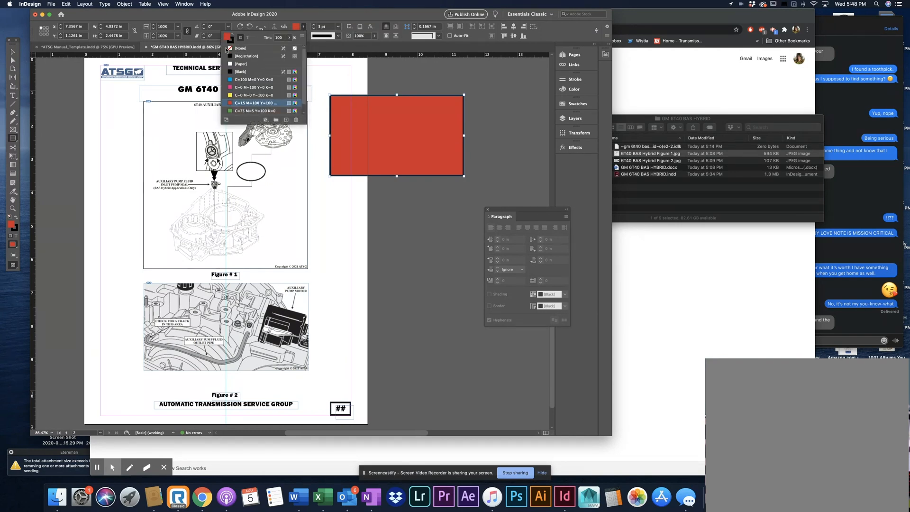
pyautogui.click(240, 49)
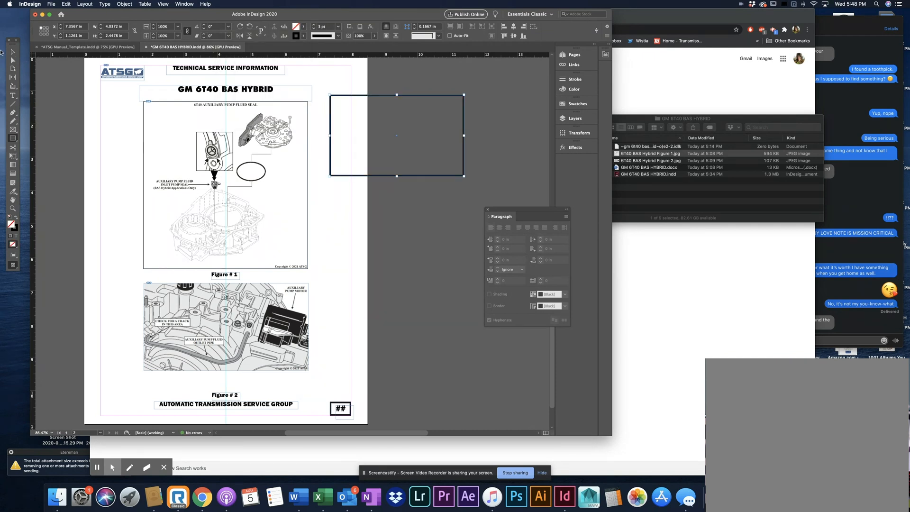
# Place the rectangle at X 0.5 in, Y about 1.31 in, widen it to 7.5 in between the margins and extend it down to Figure 1's bottom edge
pyautogui.press('v')
pyautogui.moveTo(426, 178); pyautogui.dragTo(198, 184)
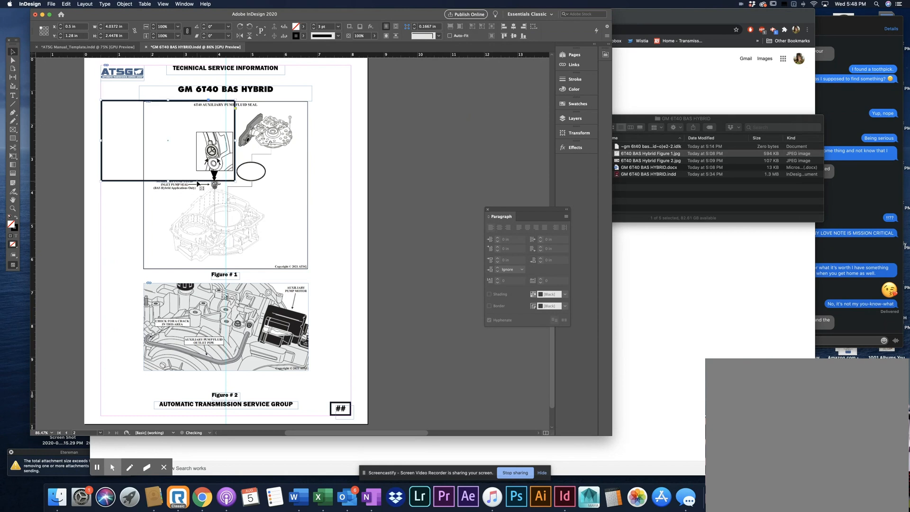
pyautogui.press('Down')
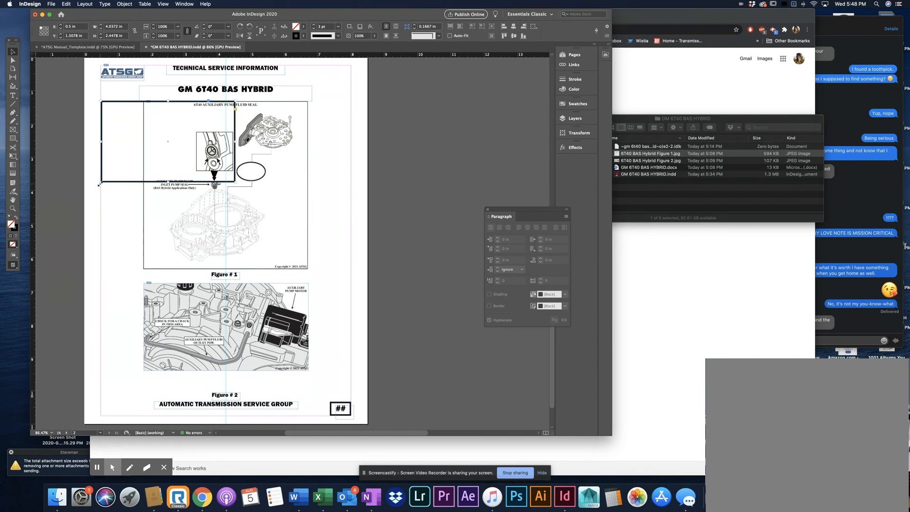
pyautogui.moveTo(234, 141); pyautogui.dragTo(351, 138)
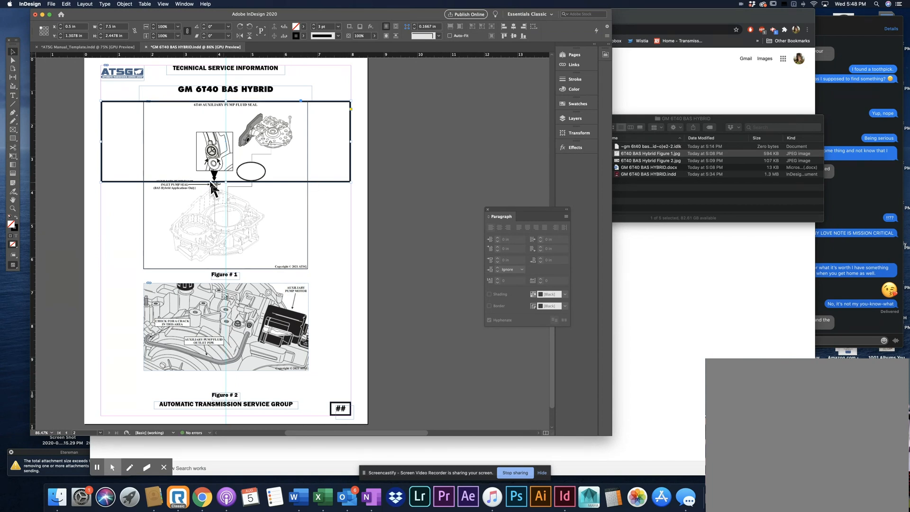
pyautogui.moveTo(225, 182); pyautogui.dragTo(238, 273)
pyautogui.click(369, 219)
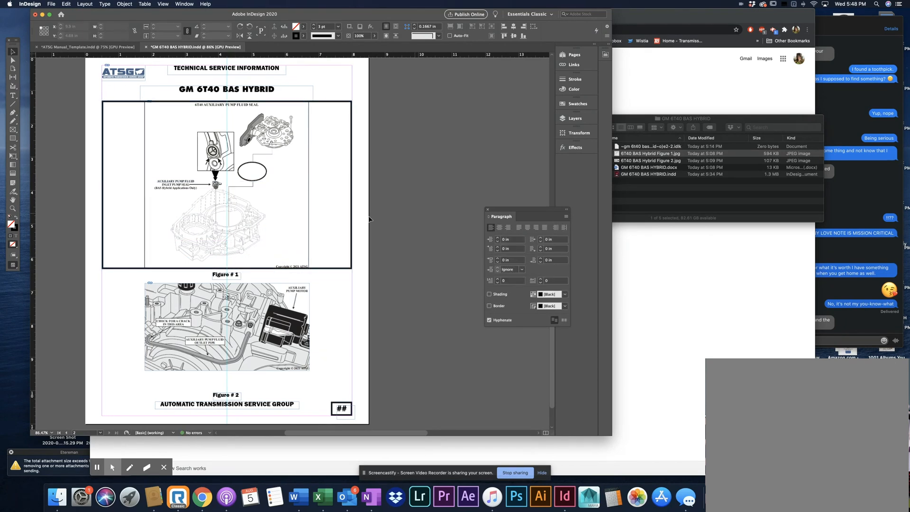
# Duplicate Figure 1's black box over Figure 2, lower its top edge to Figure 2's top for a height of 2.62 in, and preview without guides
pyautogui.click(329, 102)
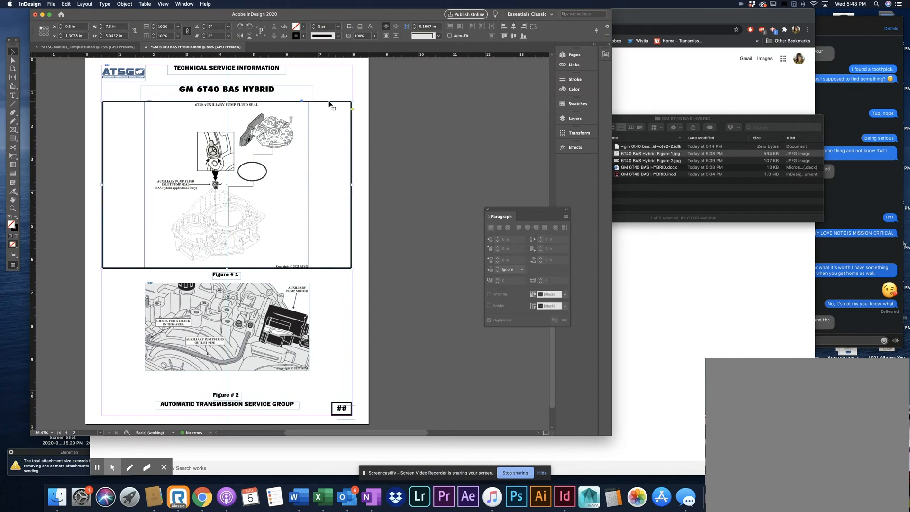
pyautogui.moveTo(328, 105); pyautogui.dragTo(334, 205)
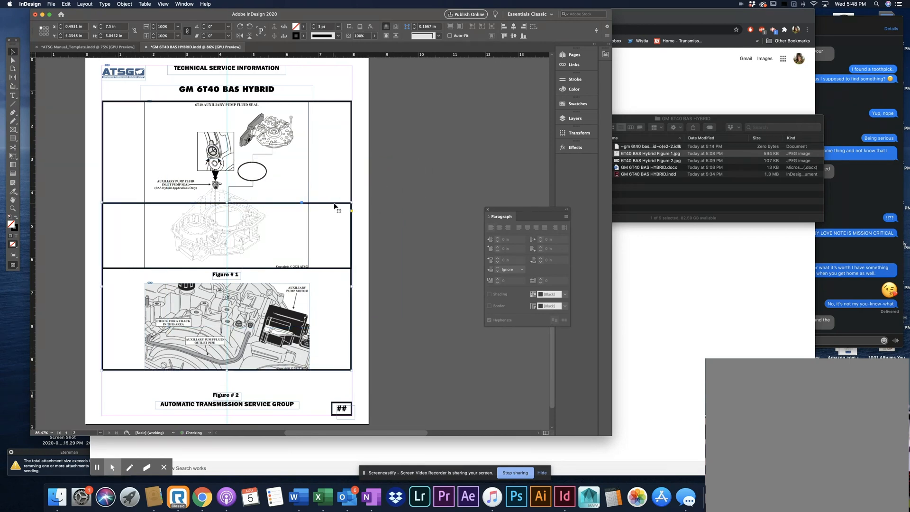
pyautogui.moveTo(228, 202); pyautogui.dragTo(236, 286)
pyautogui.click(432, 264)
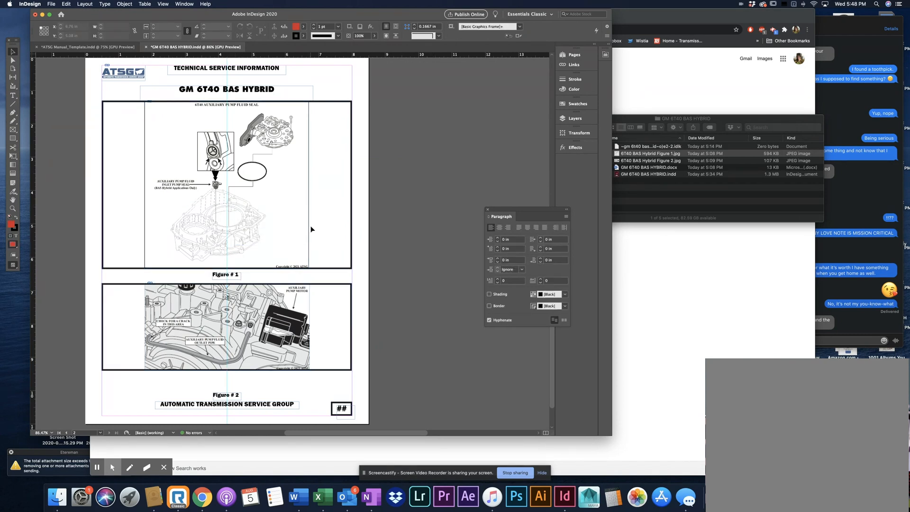
pyautogui.scroll(-1, 380, 228)
pyautogui.press('w')
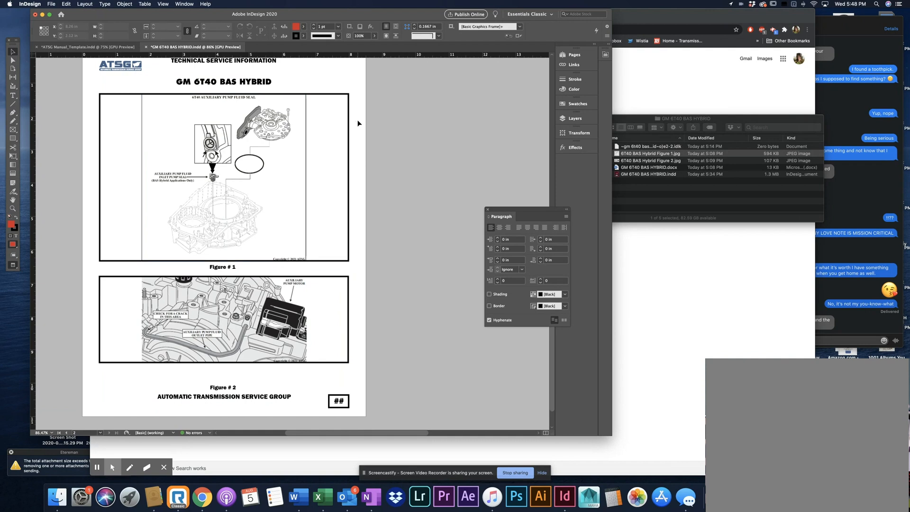
# Narrow the black box around Figure 1 to the image's side edges, at X about 1.78 in and about 4.93 in wide
pyautogui.click(350, 173)
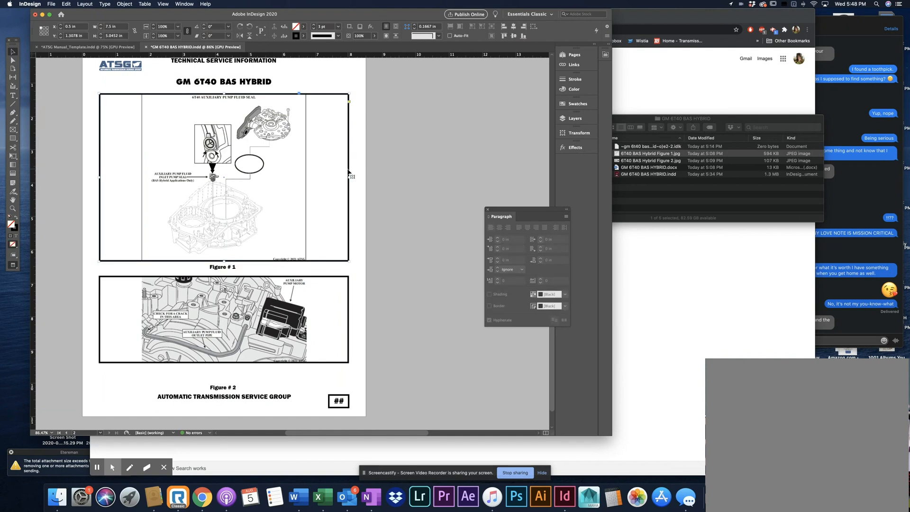
pyautogui.moveTo(349, 177); pyautogui.dragTo(306, 182)
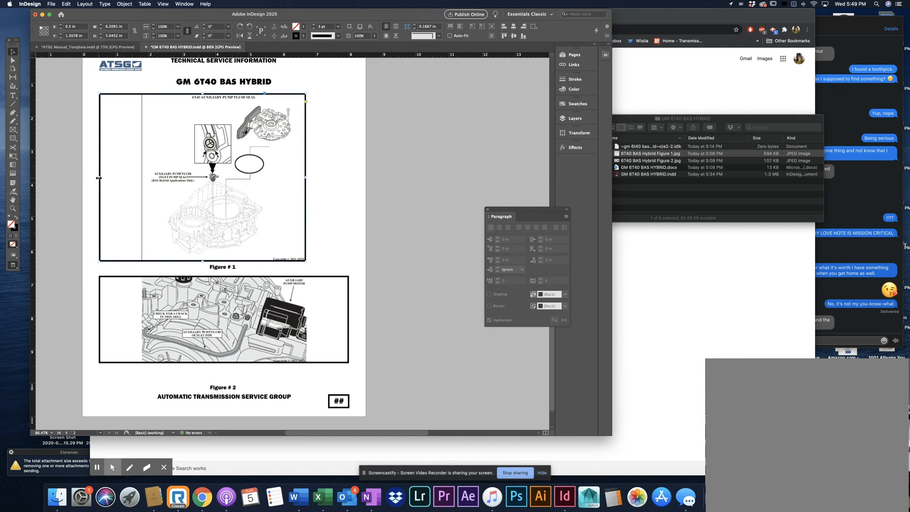
pyautogui.moveTo(99, 177); pyautogui.dragTo(141, 178)
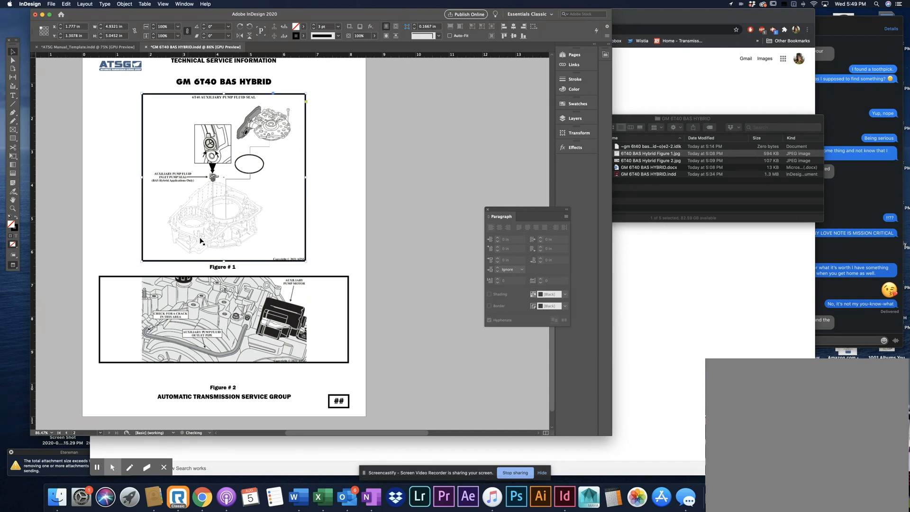
# Narrow the black box around Figure 2 to the image's side edges, at X about 1.78 in and about 4.95 in wide
pyautogui.click(97, 321)
pyautogui.moveTo(97, 321); pyautogui.dragTo(142, 321)
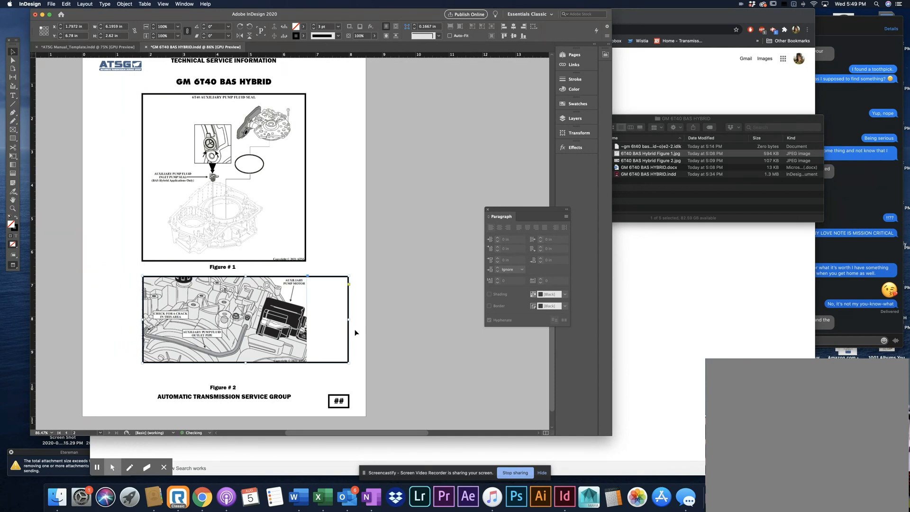
pyautogui.moveTo(348, 322); pyautogui.dragTo(307, 324)
pyautogui.moveTo(143, 321); pyautogui.dragTo(141, 321)
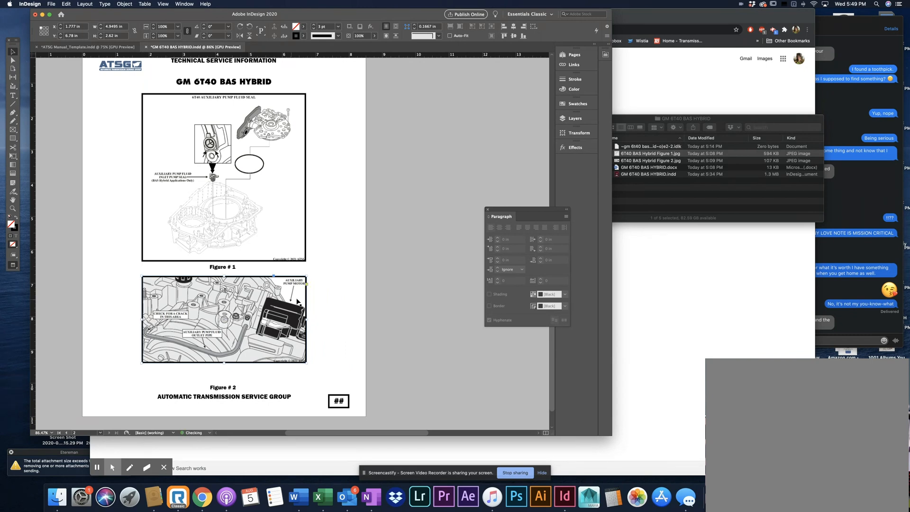
pyautogui.click(339, 298)
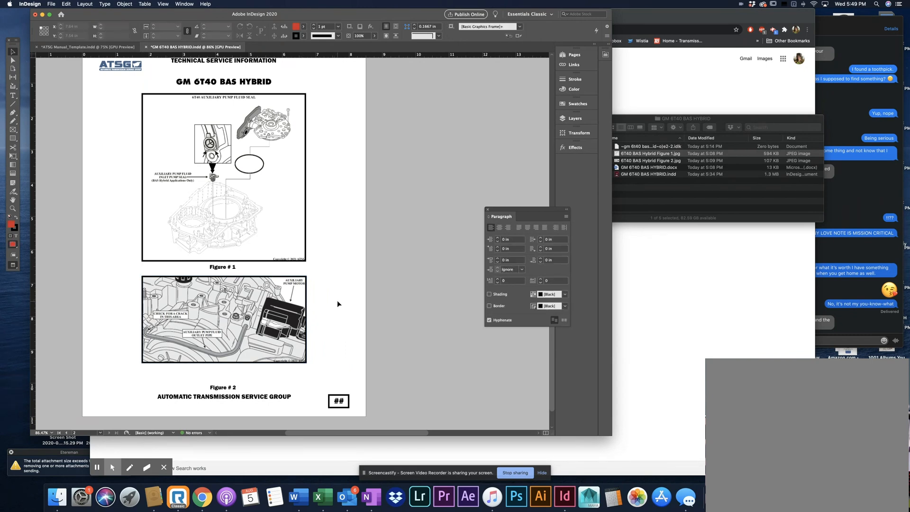
pyautogui.scroll(3, 337, 301)
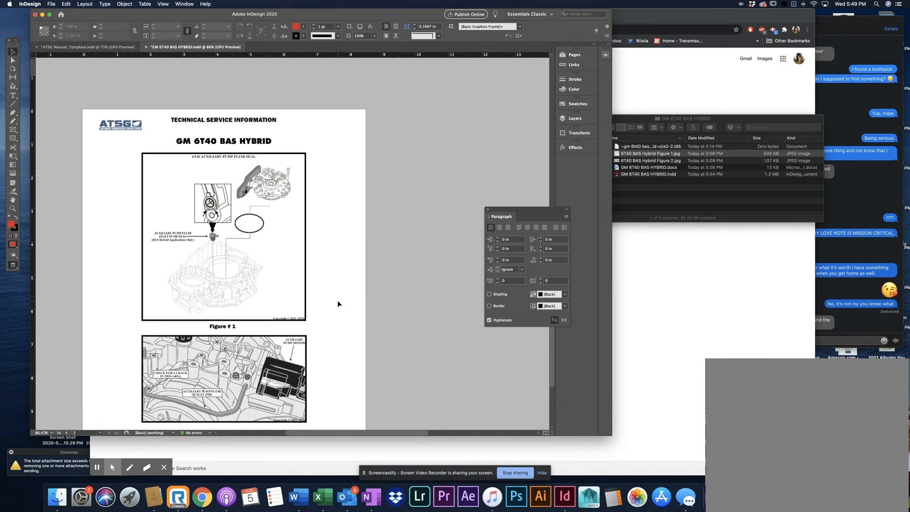
pyautogui.scroll(-3, 337, 303)
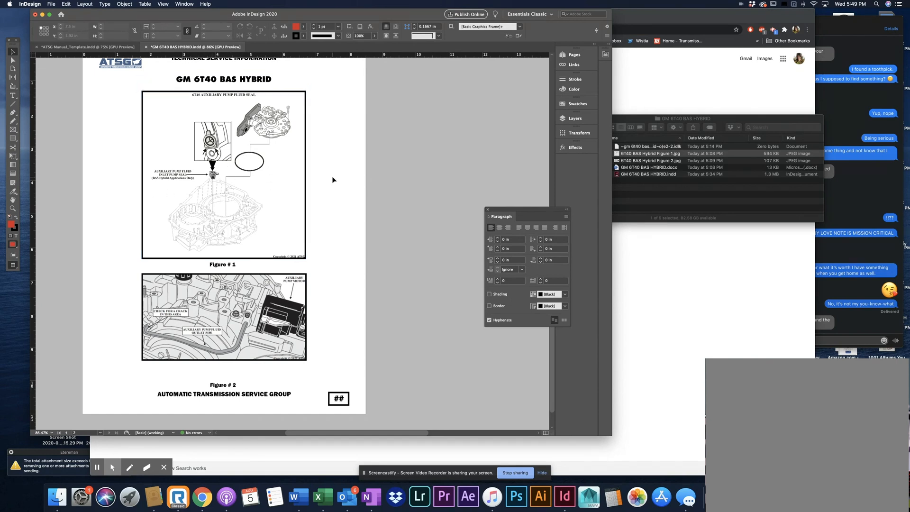
pyautogui.scroll(3, 308, 190)
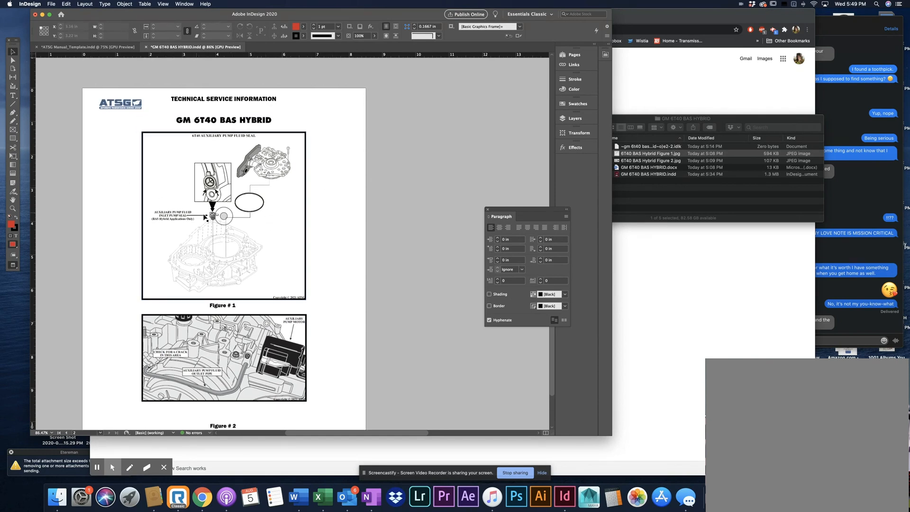
pyautogui.scroll(-5, 346, 233)
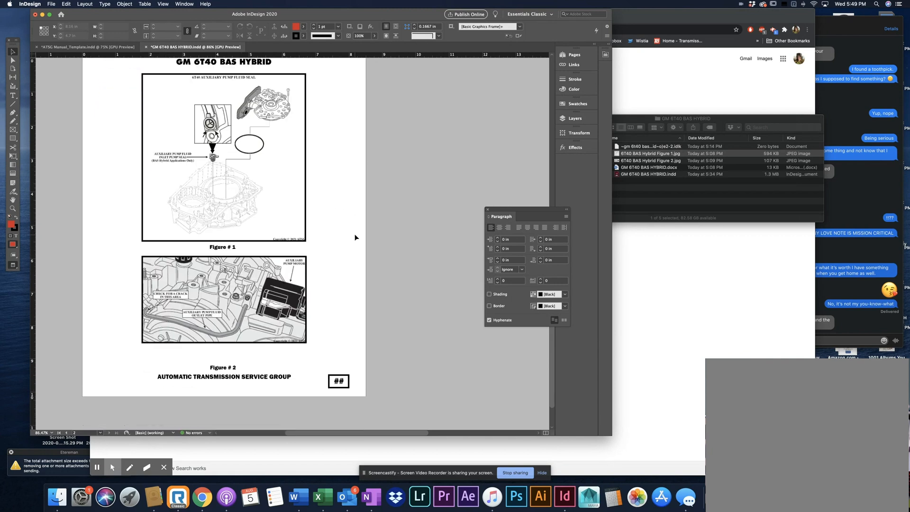
pyautogui.scroll(3, 352, 234)
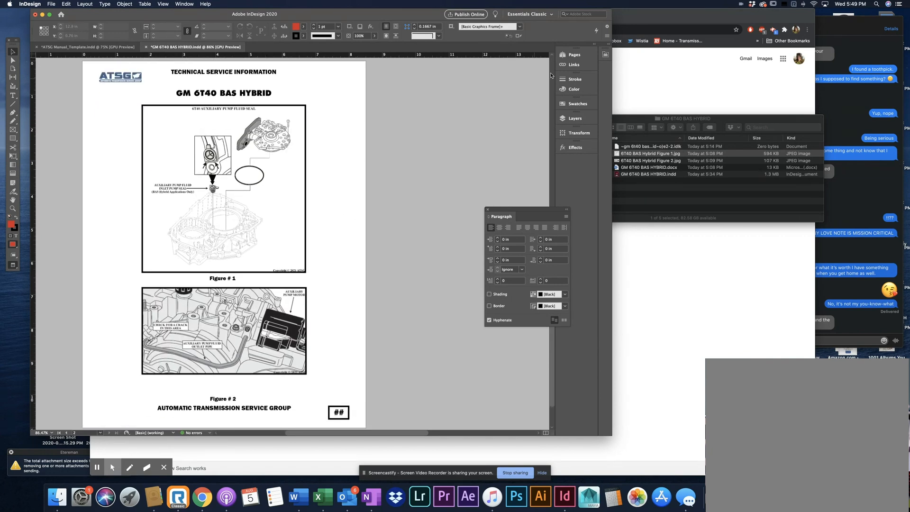
# Add a third page facing page 2 and move page 2's ## page-number box to that page's lower-left corner
pyautogui.click(570, 56)
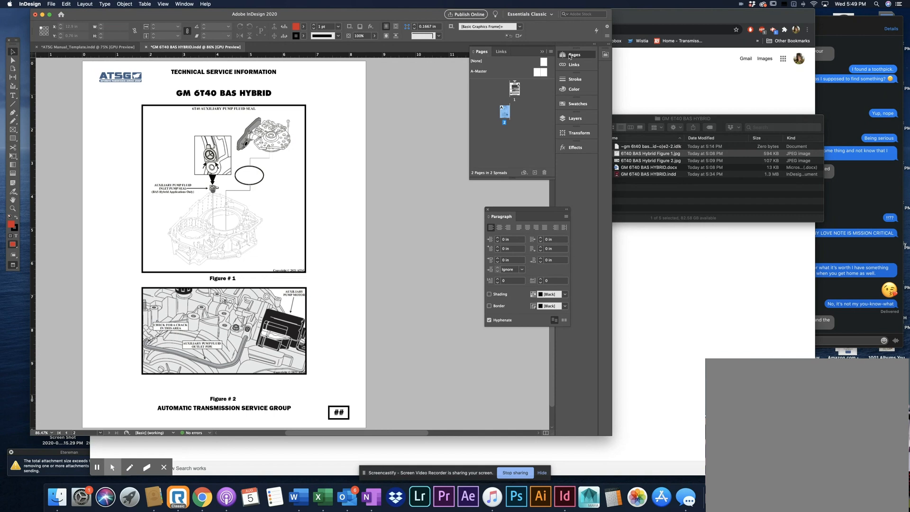
pyautogui.click(535, 174)
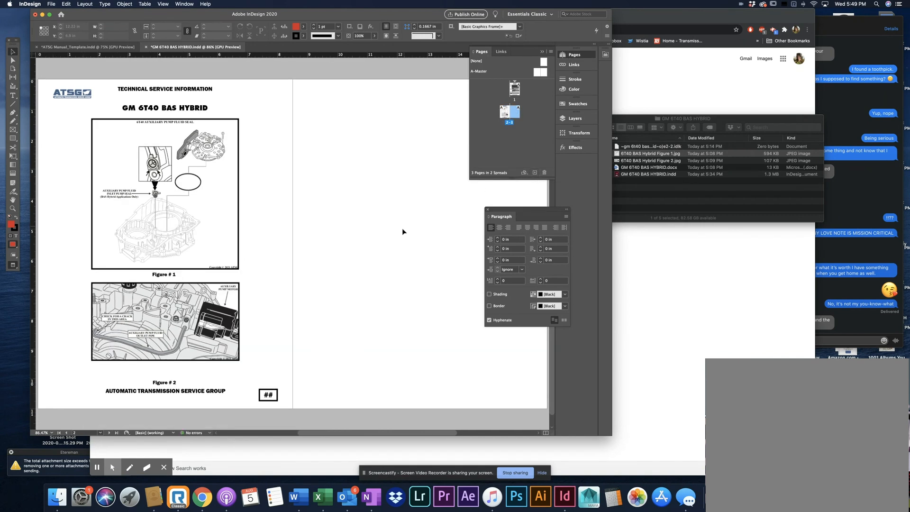
pyautogui.click(268, 395)
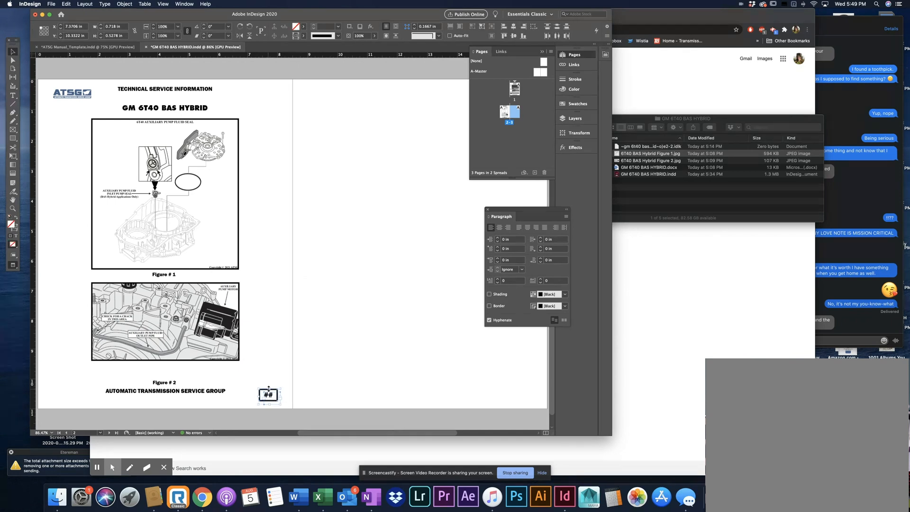
pyautogui.moveTo(268, 395); pyautogui.dragTo(61, 394)
pyautogui.click(242, 342)
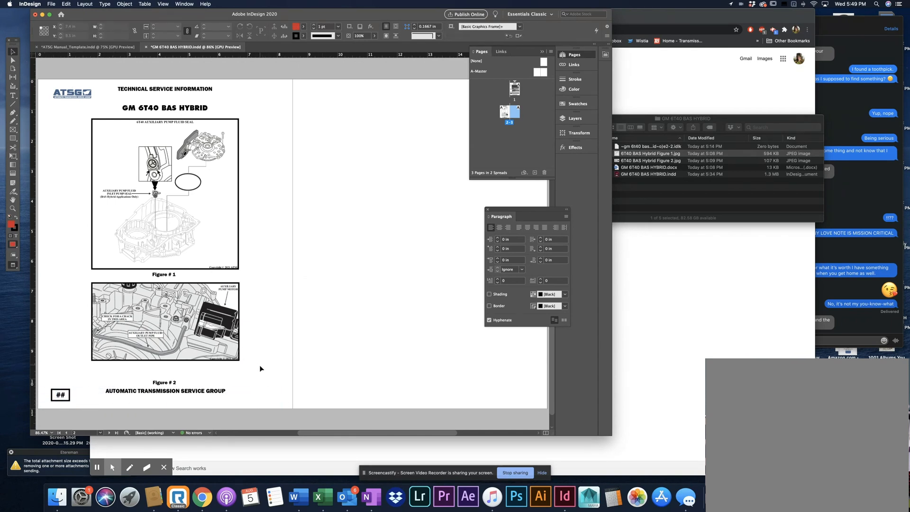
# Move Figure 2 with its black box and caption from page 2 to page 3, at X 9.94 in, Y about 1.32 in
pyautogui.moveTo(260, 366); pyautogui.dragTo(176, 315)
pyautogui.moveTo(259, 386); pyautogui.dragTo(154, 366)
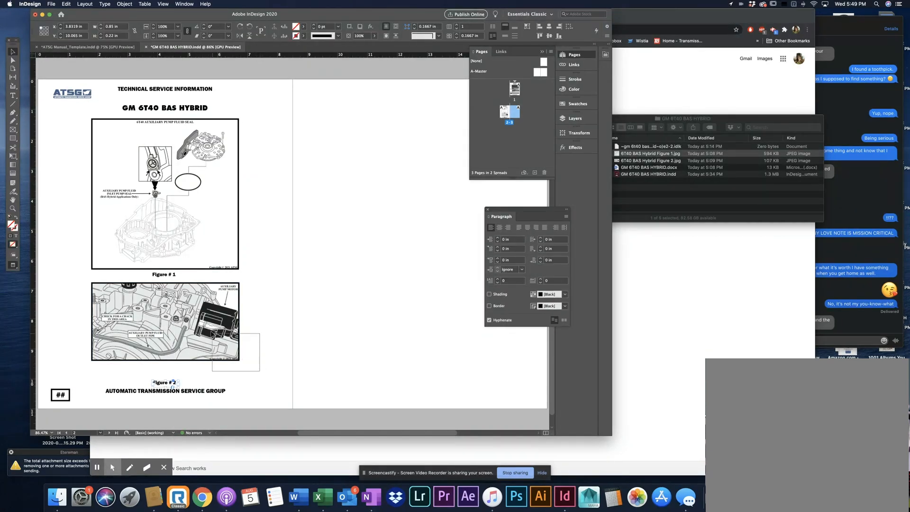
pyautogui.keyDown('shift'); pyautogui.click(184, 312); pyautogui.keyUp('shift')
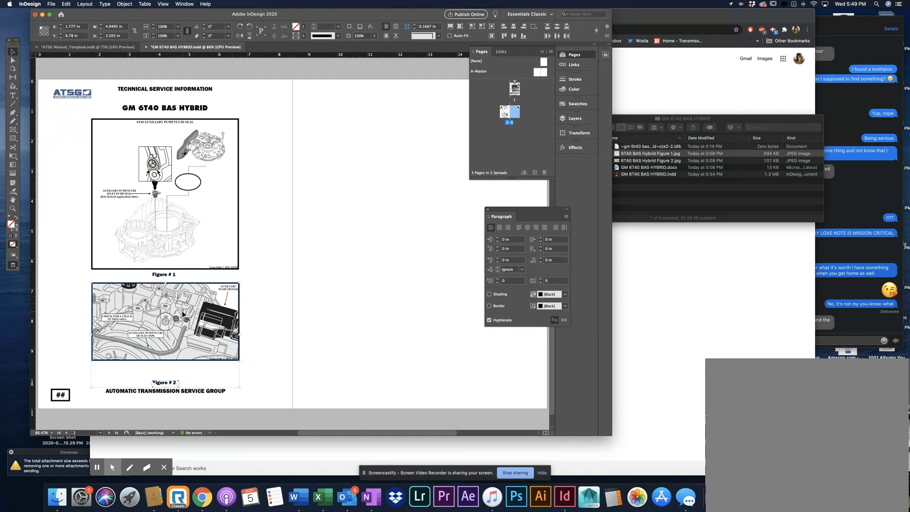
pyautogui.moveTo(183, 314); pyautogui.dragTo(428, 150)
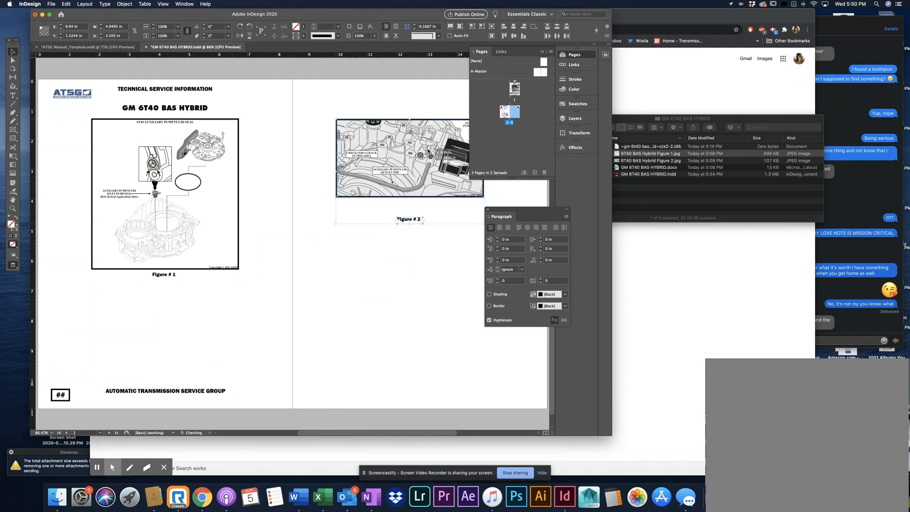
pyautogui.click(363, 300)
# Show the guides again, then copy and paste page 2's ATSG logo, header, GM 6T40 BAS HYBRID title, footer and ## box
pyautogui.hscroll(3, 362, 297)
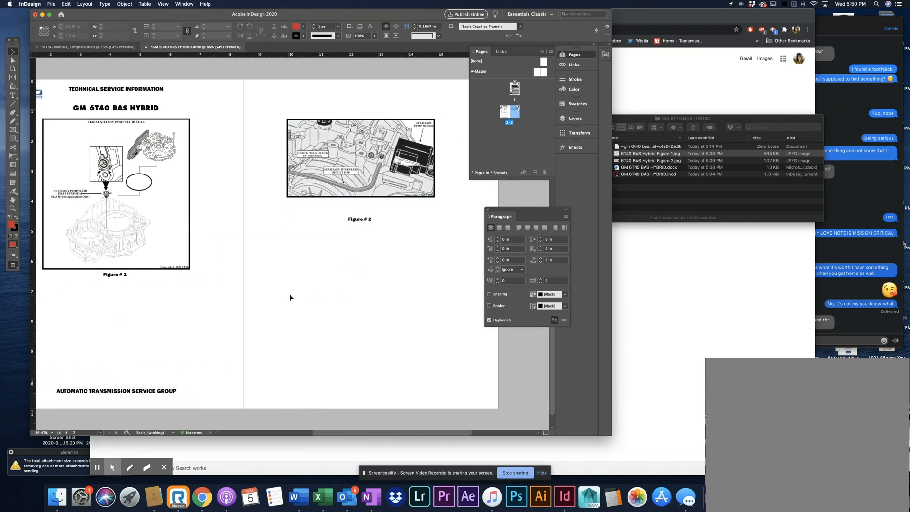
pyautogui.hscroll(-3, 291, 297)
pyautogui.press('w')
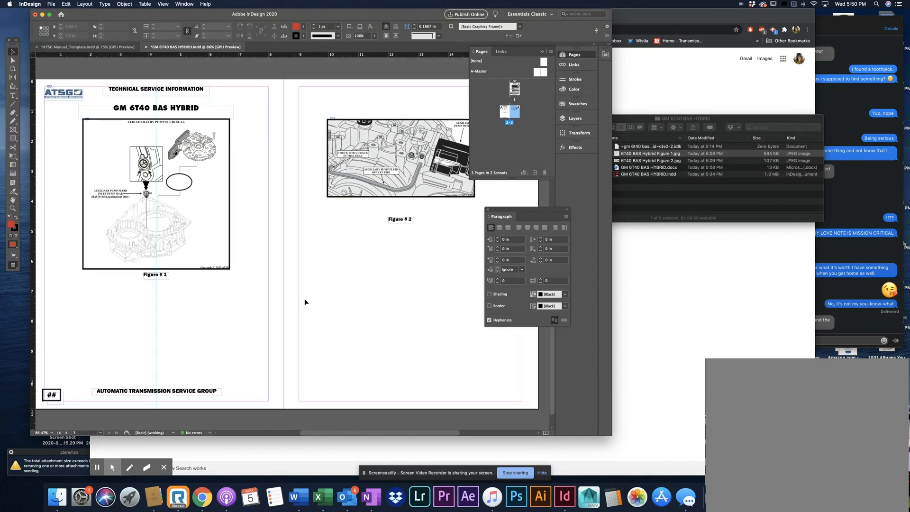
pyautogui.moveTo(255, 396); pyautogui.dragTo(41, 84)
pyautogui.moveTo(243, 396); pyautogui.dragTo(152, 378)
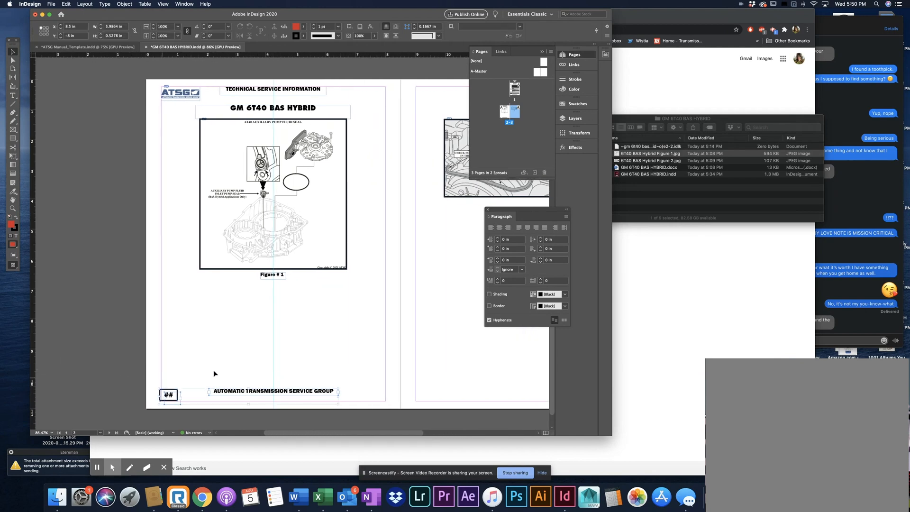
pyautogui.keyDown('shift'); pyautogui.click(177, 95); pyautogui.keyUp('shift')
pyautogui.keyDown('shift'); pyautogui.click(275, 88); pyautogui.keyUp('shift')
pyautogui.keyDown('shift'); pyautogui.click(302, 108); pyautogui.keyUp('shift')
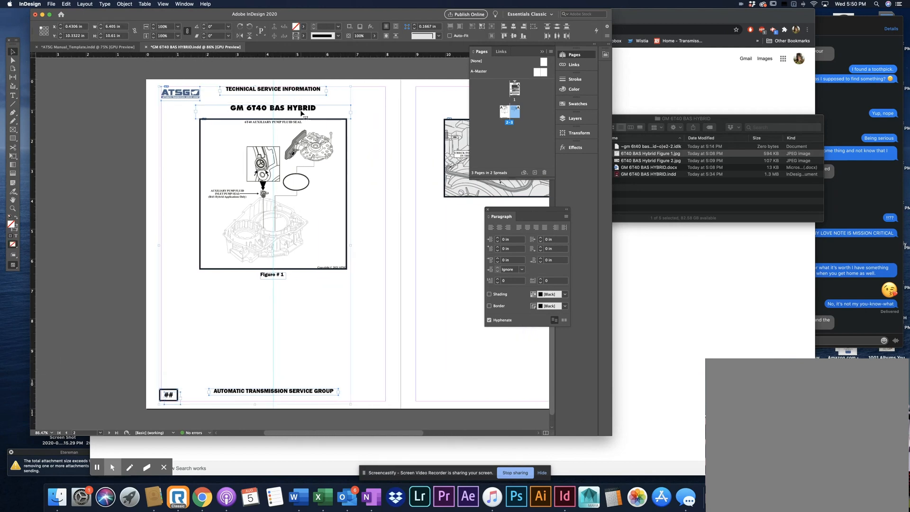
pyautogui.hscroll(3, 264, 132)
pyautogui.hscroll(2, 263, 132)
pyautogui.press('super+v')
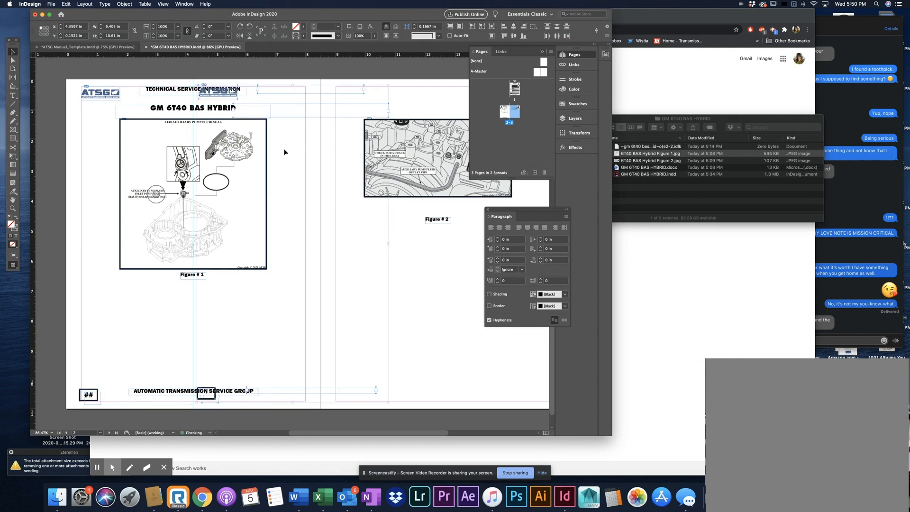
# Place the pasted logo, header, title, footer and ## box within page 3's margins, level with their originals on page 2
pyautogui.hscroll(3, 283, 149)
pyautogui.moveTo(250, 112); pyautogui.dragTo(355, 93)
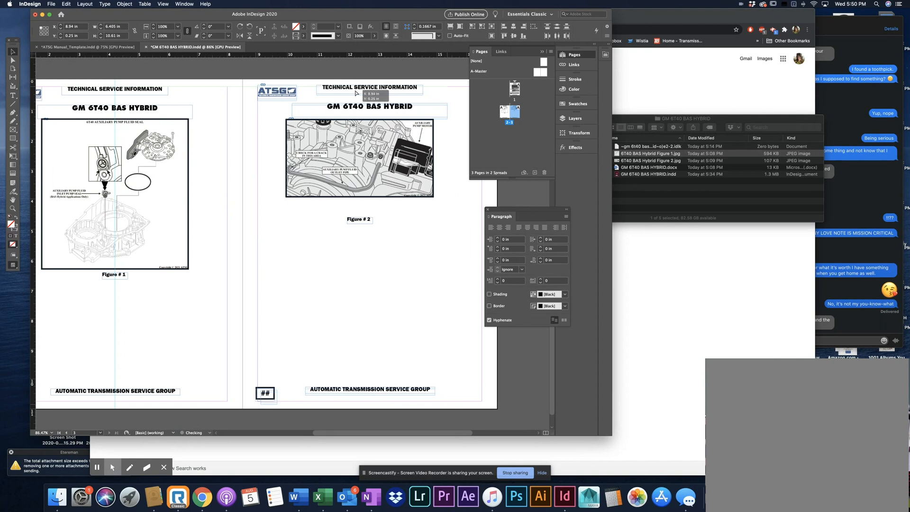
pyautogui.click(355, 65)
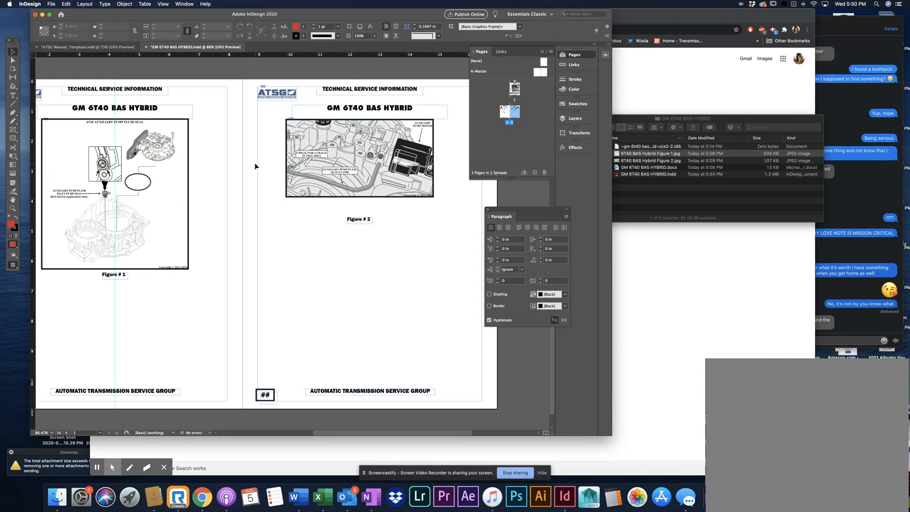
pyautogui.hscroll(2, 254, 163)
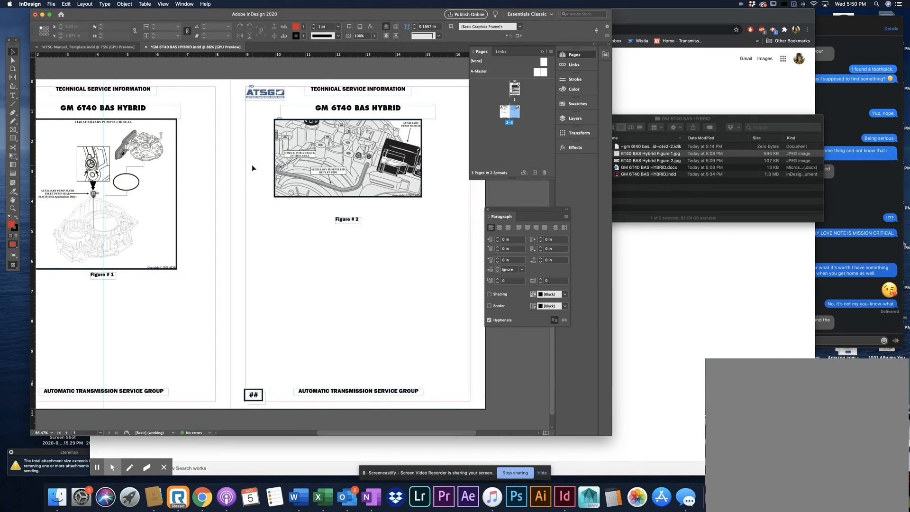
# Shift page 3's title slightly right, move the Figure 2 image to X about 10.28 in, Y about 1.35 in, and realign its black box around it
pyautogui.click(367, 110)
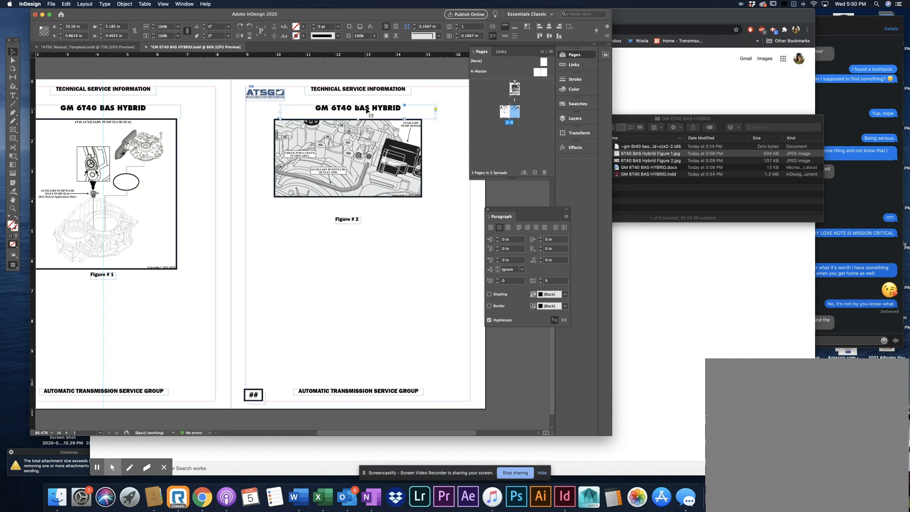
pyautogui.moveTo(367, 110); pyautogui.dragTo(370, 109)
pyautogui.moveTo(368, 141); pyautogui.dragTo(379, 142)
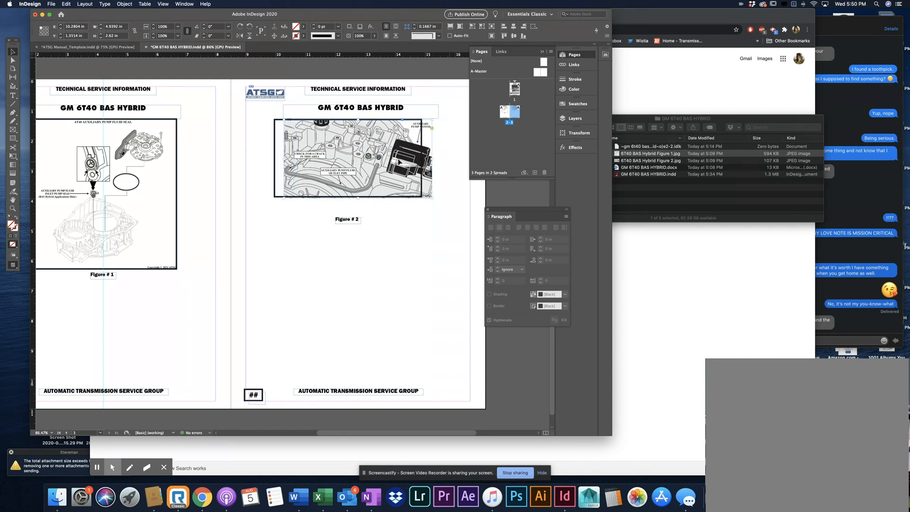
pyautogui.click(270, 148)
pyautogui.click(276, 162)
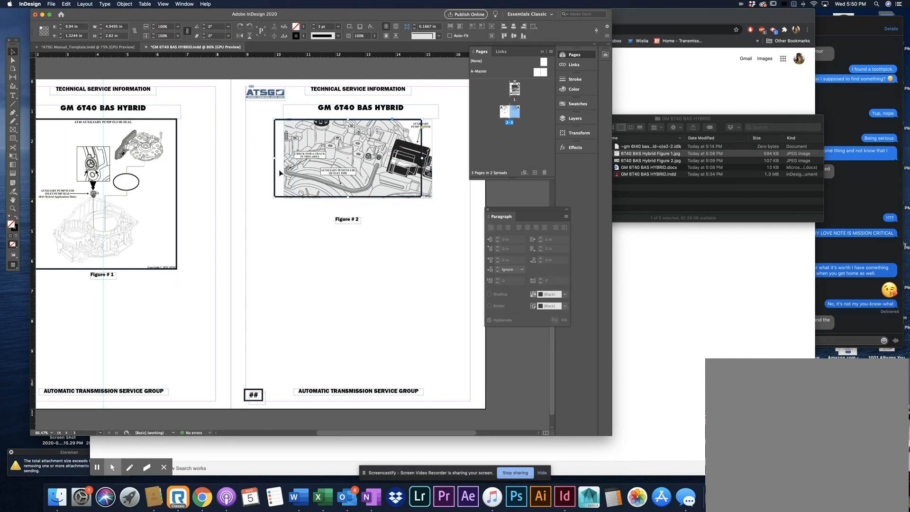
pyautogui.moveTo(279, 172); pyautogui.dragTo(285, 172)
pyautogui.click(234, 174)
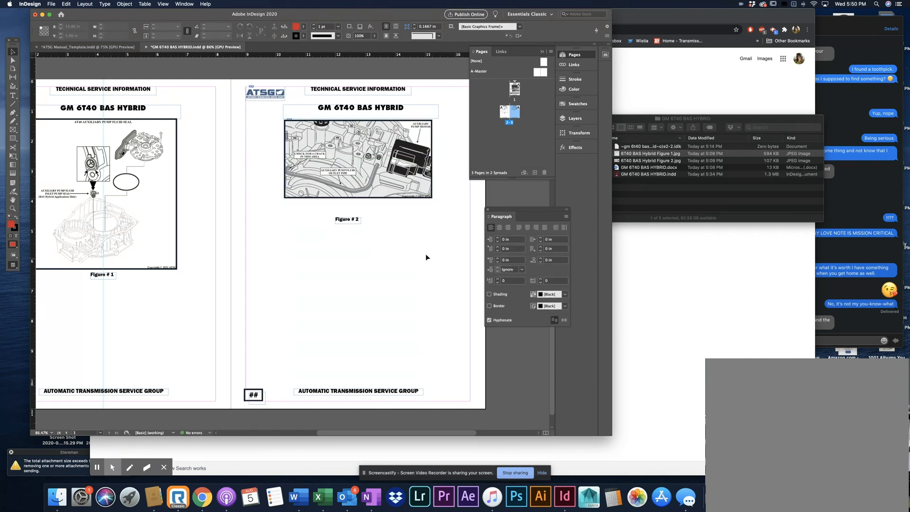
# Move the Figure # 2 caption up and right so it is centered just beneath the boxed image on page 3
pyautogui.moveTo(349, 221); pyautogui.dragTo(362, 209)
pyautogui.click(397, 243)
pyautogui.hscroll(2, 393, 243)
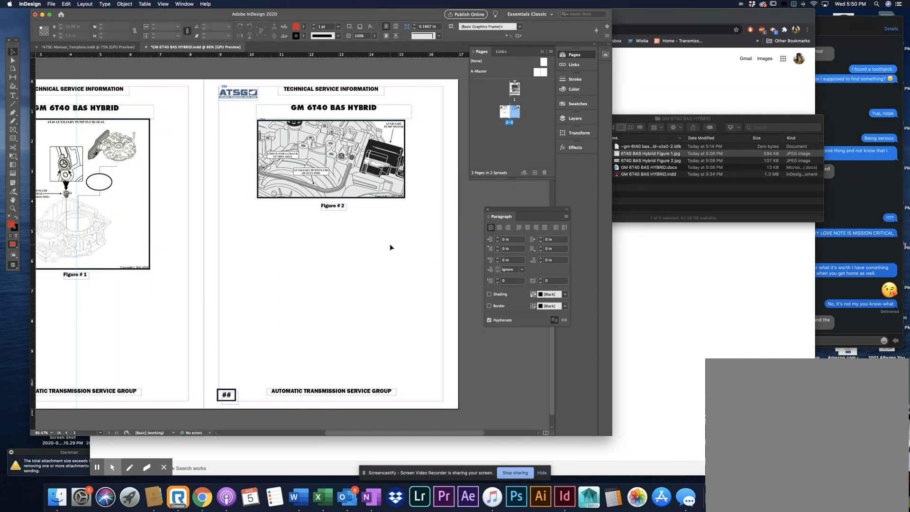
# Move the Figure 2 image, its black box and its caption together slightly down on page 3
pyautogui.hscroll(2, 392, 243)
pyautogui.moveTo(282, 230); pyautogui.dragTo(333, 168)
pyautogui.click(395, 172)
pyautogui.hscroll(-4, 395, 172)
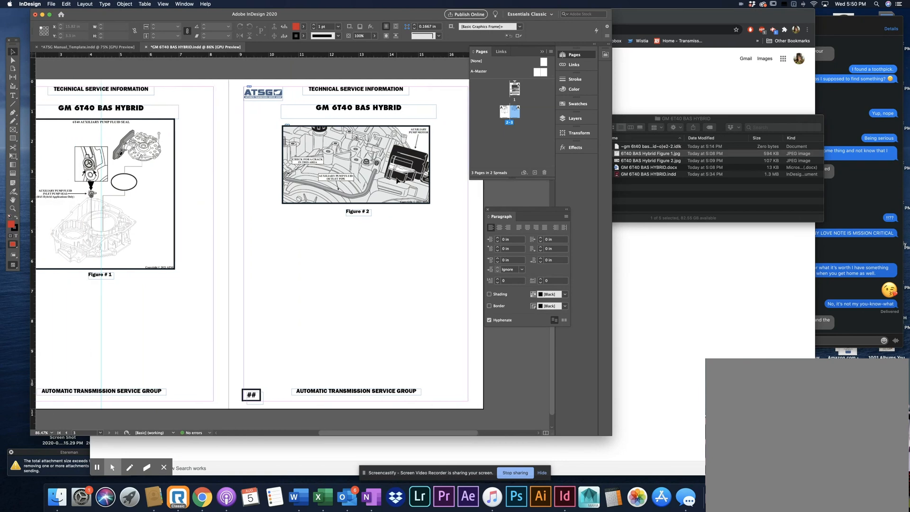
pyautogui.hscroll(-1, 396, 180)
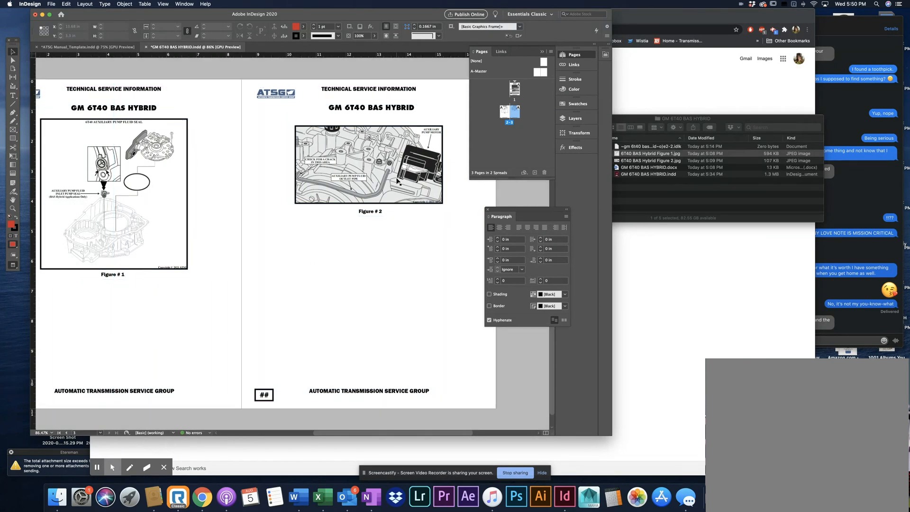
# Show the guides again and move the Figure # 1 caption down to just above page 2's footer
pyautogui.press('z')
pyautogui.keyDown('alt'); pyautogui.click(358, 214); pyautogui.keyUp('alt')
pyautogui.keyDown('alt'); pyautogui.click(203, 255); pyautogui.keyUp('alt')
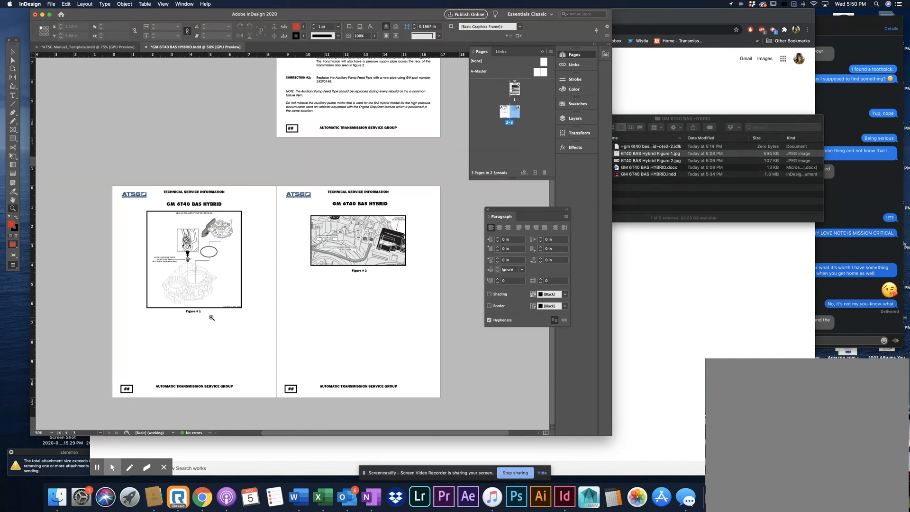
pyautogui.press('v')
pyautogui.press('w')
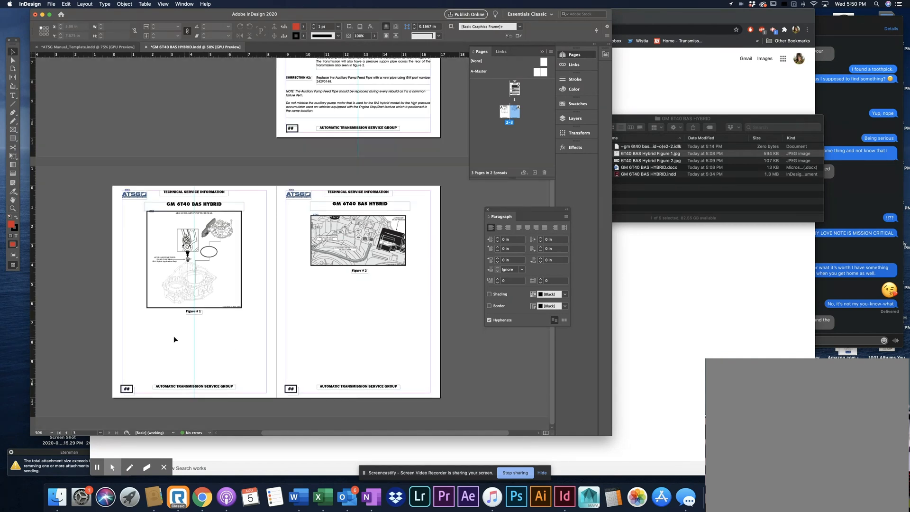
pyautogui.click(190, 312)
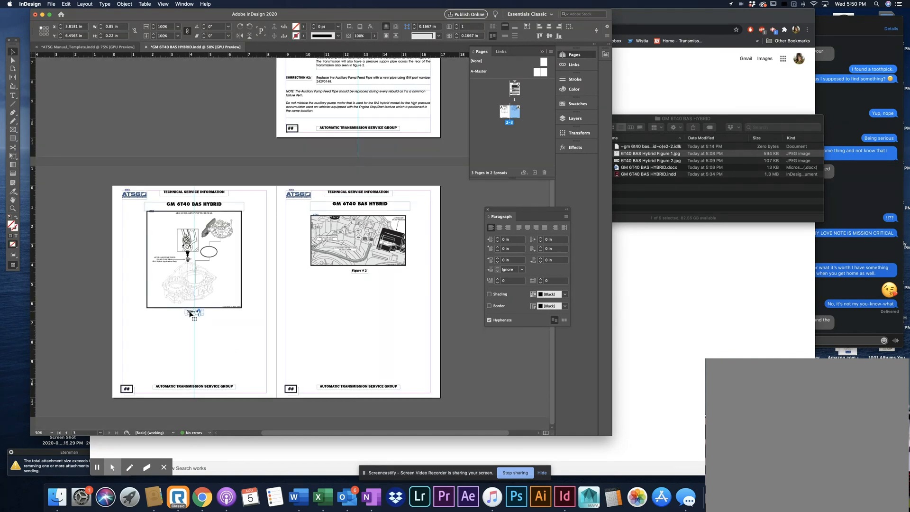
pyautogui.moveTo(189, 313); pyautogui.dragTo(189, 381)
# Enlarge the black box around Figure 1 proportionally to the page 2 margins, about 7.46 in wide and 7.63 in high
pyautogui.click(204, 305)
pyautogui.moveTo(194, 313); pyautogui.dragTo(191, 358)
pyautogui.click(208, 334)
# Scale the Figure 1 image to about 99.6% so it fills the enlarged box, and fit its frame to the image
pyautogui.doubleClick(217, 300)
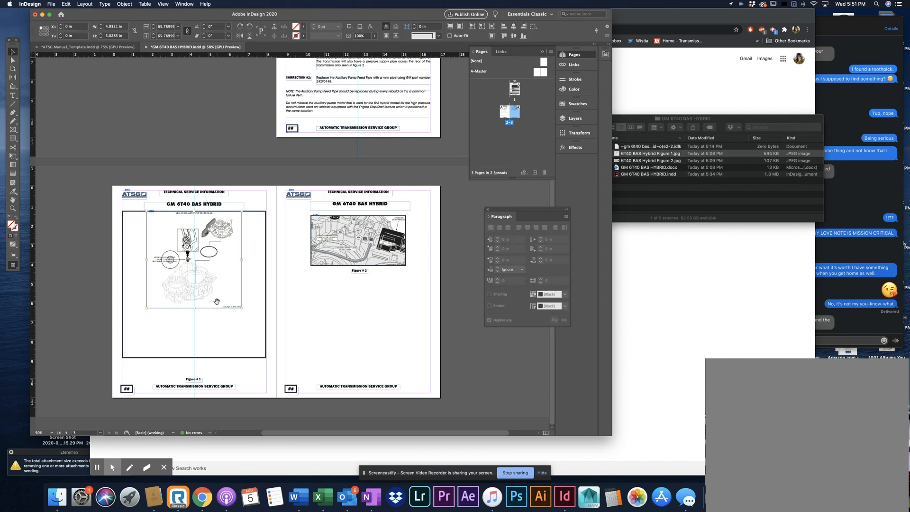
pyautogui.moveTo(194, 308); pyautogui.dragTo(194, 309)
pyautogui.moveTo(194, 309); pyautogui.dragTo(193, 356)
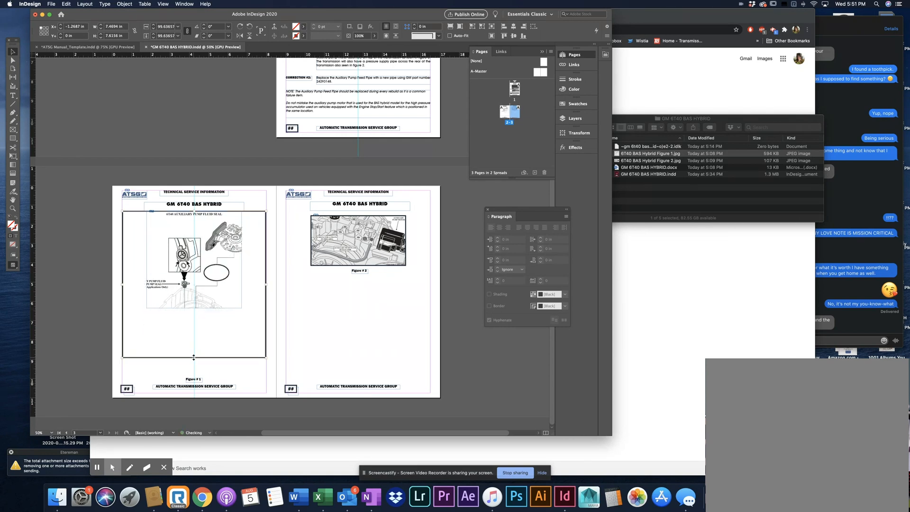
pyautogui.click(241, 148)
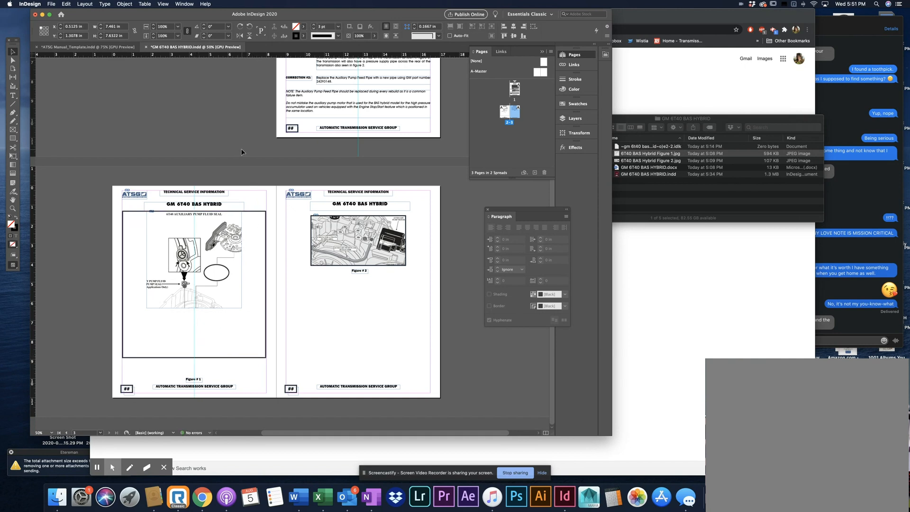
pyautogui.click(233, 304)
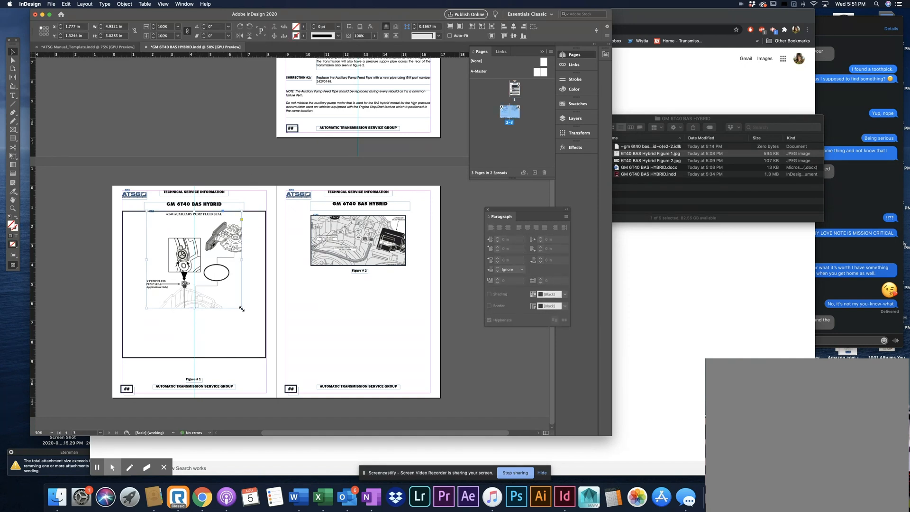
pyautogui.doubleClick(241, 308)
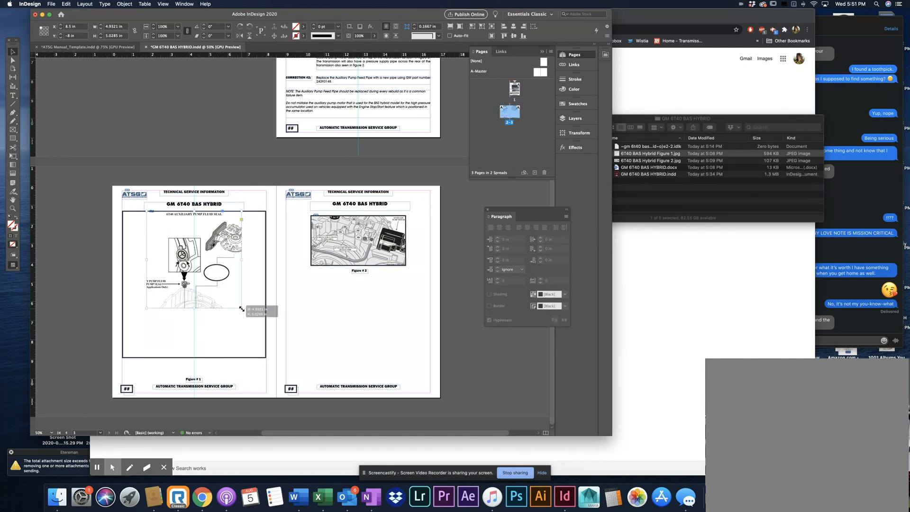
pyautogui.click(229, 146)
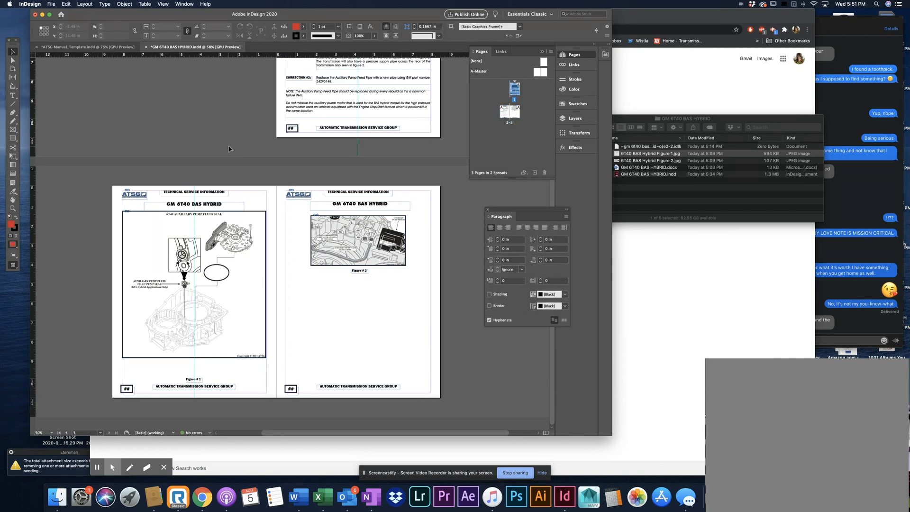
# Hide the guides and move the Figure # 1 caption up to just beneath the enlarged box on page 2
pyautogui.press('z')
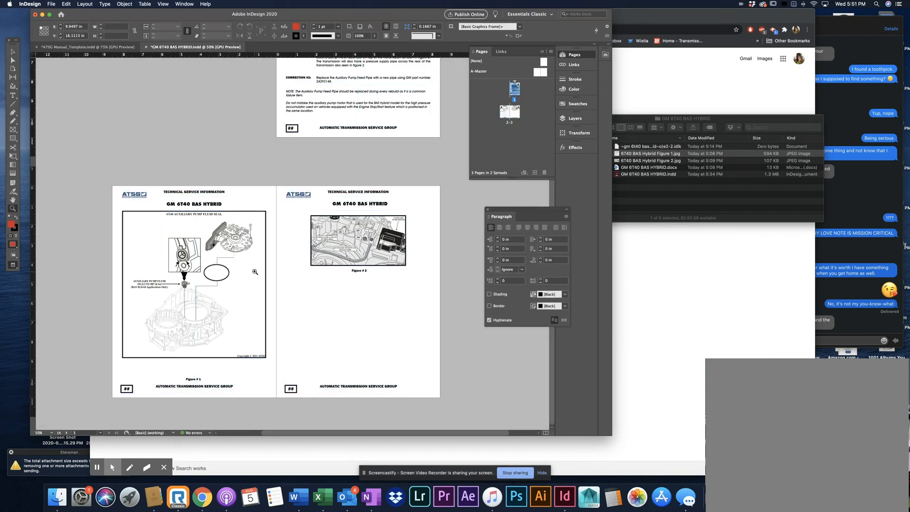
pyautogui.click(253, 268)
pyautogui.scroll(-2, 253, 271)
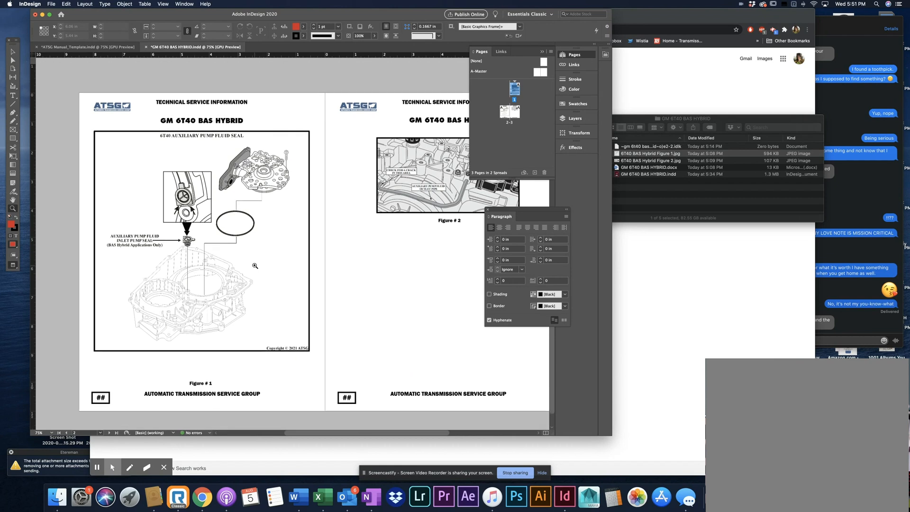
pyautogui.press('v')
pyautogui.moveTo(207, 379); pyautogui.dragTo(207, 357)
pyautogui.click(238, 368)
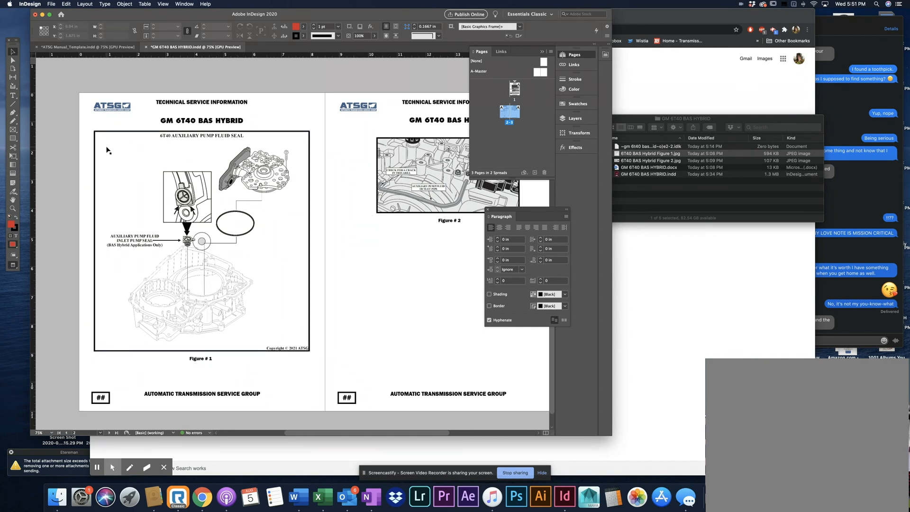
# Review the boxed, captioned figures on pages 2 and 3 alongside the text on page 1
pyautogui.hscroll(3, 138, 306)
pyautogui.hscroll(5, 138, 305)
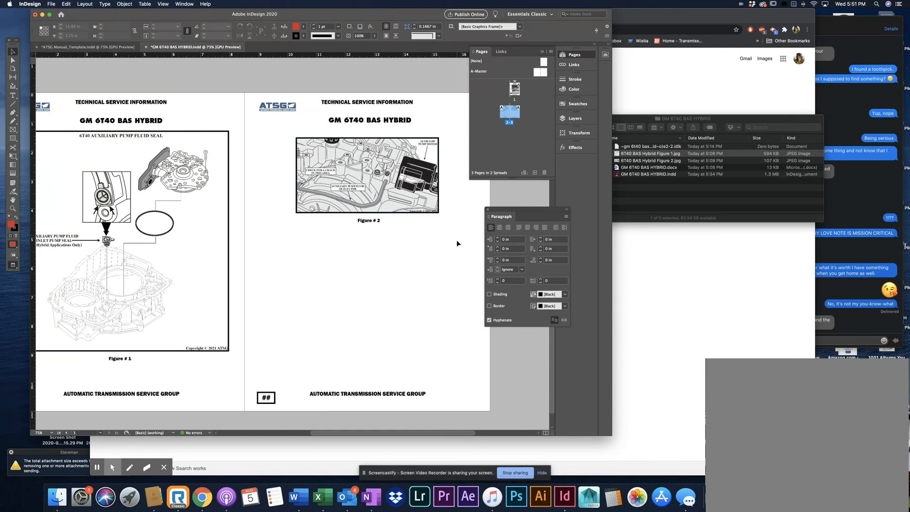
pyautogui.hscroll(-2, 409, 317)
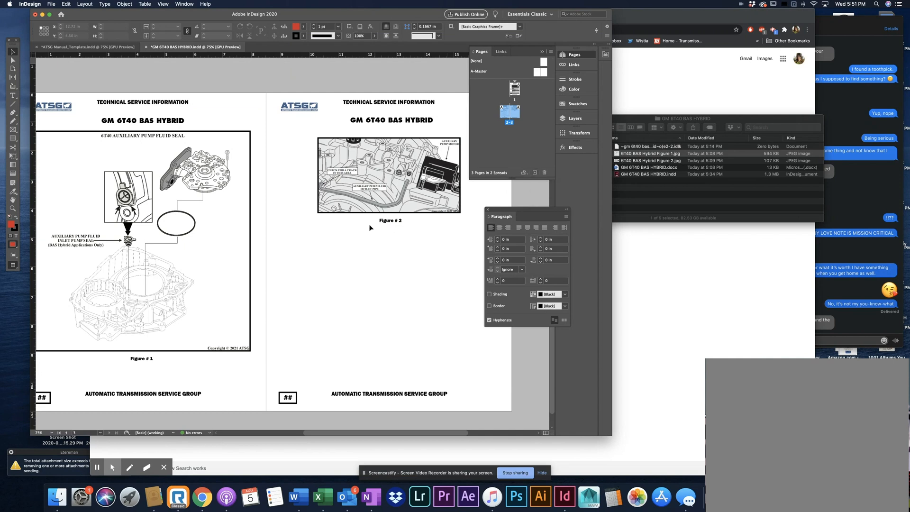
pyautogui.hscroll(-3, 293, 266)
pyautogui.scroll(1, 293, 266)
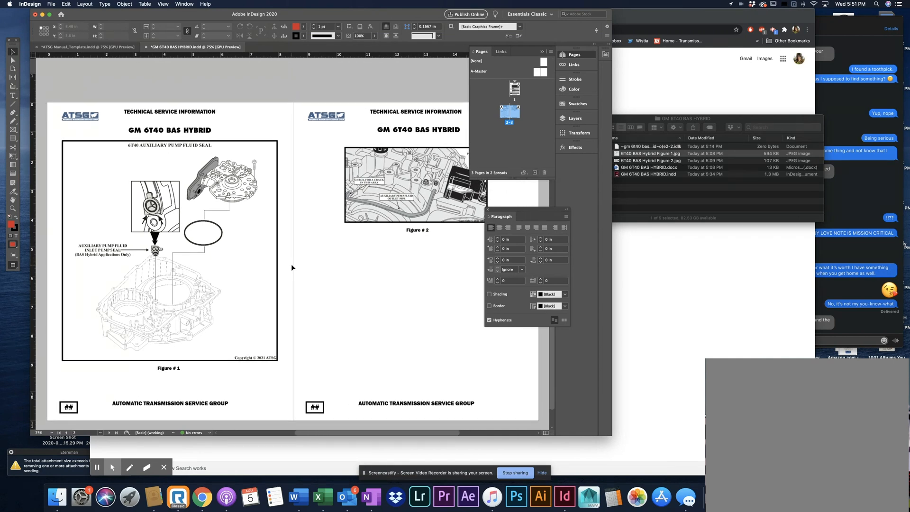
pyautogui.hscroll(2, 310, 267)
pyautogui.hscroll(2, 310, 269)
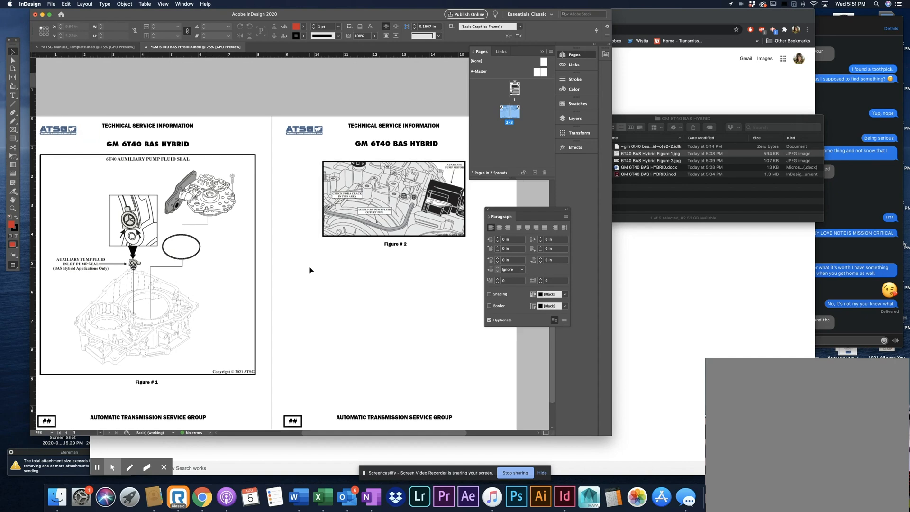
pyautogui.scroll(8, 310, 270)
pyautogui.scroll(-9, 309, 270)
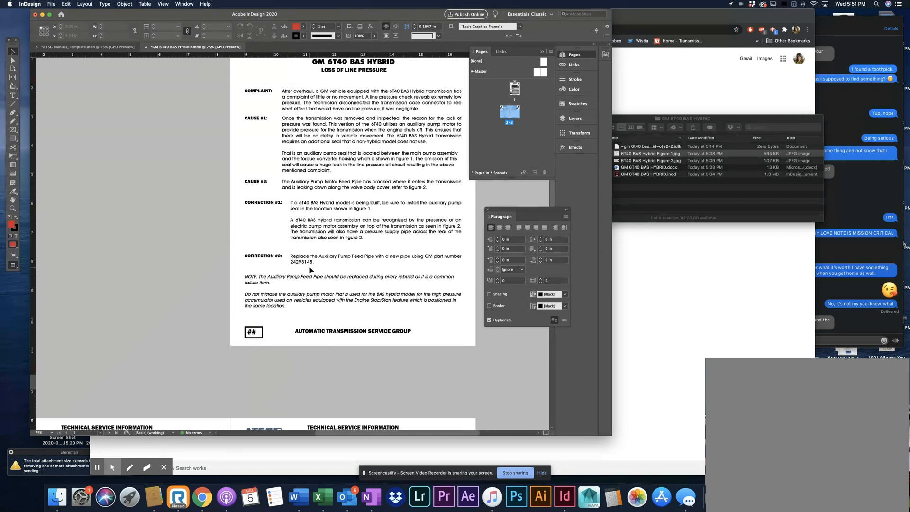
pyautogui.scroll(2, 309, 269)
pyautogui.hscroll(-2, 310, 269)
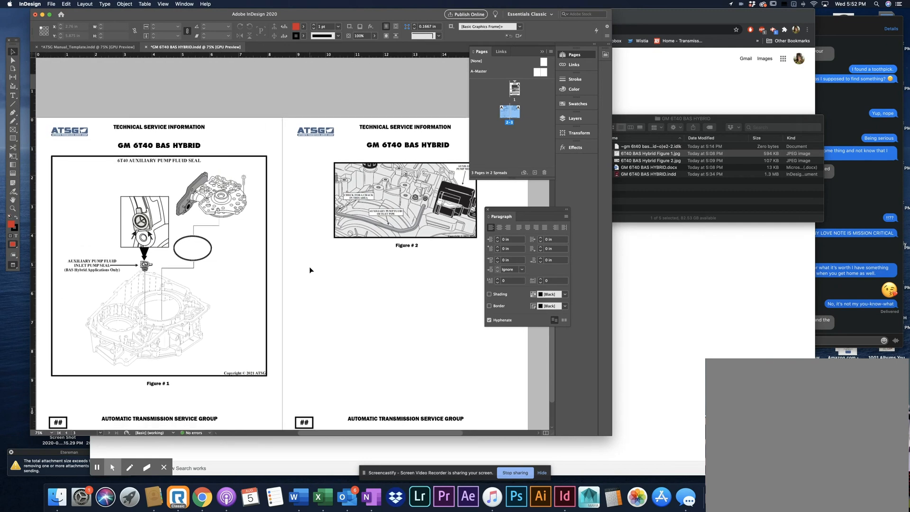
pyautogui.scroll(-1, 309, 270)
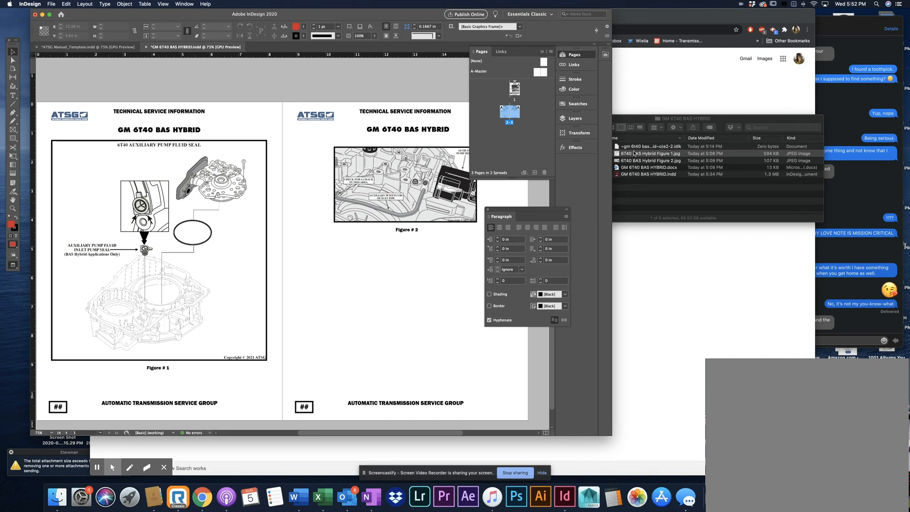
# Bring the Chrome window forward, shift it slightly right and down, and return to InDesign
pyautogui.click(743, 18)
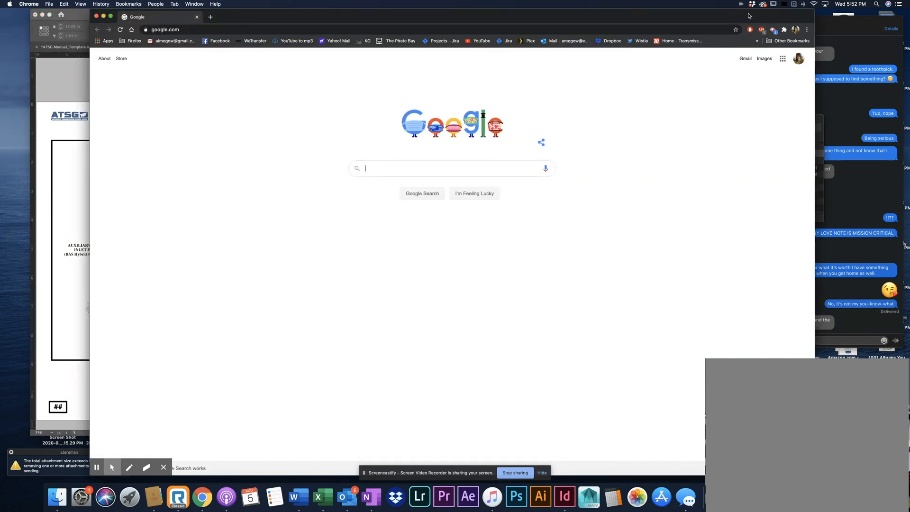
pyautogui.moveTo(748, 16); pyautogui.dragTo(799, 22)
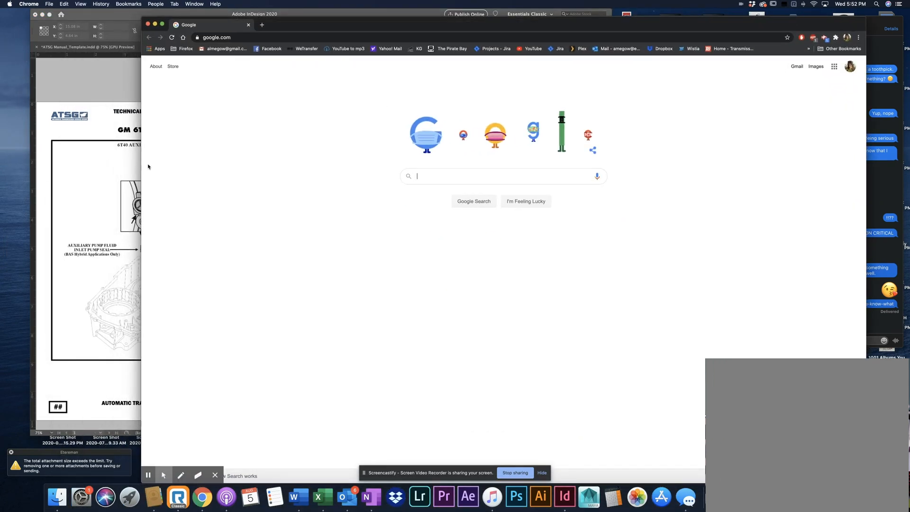
pyautogui.click(124, 78)
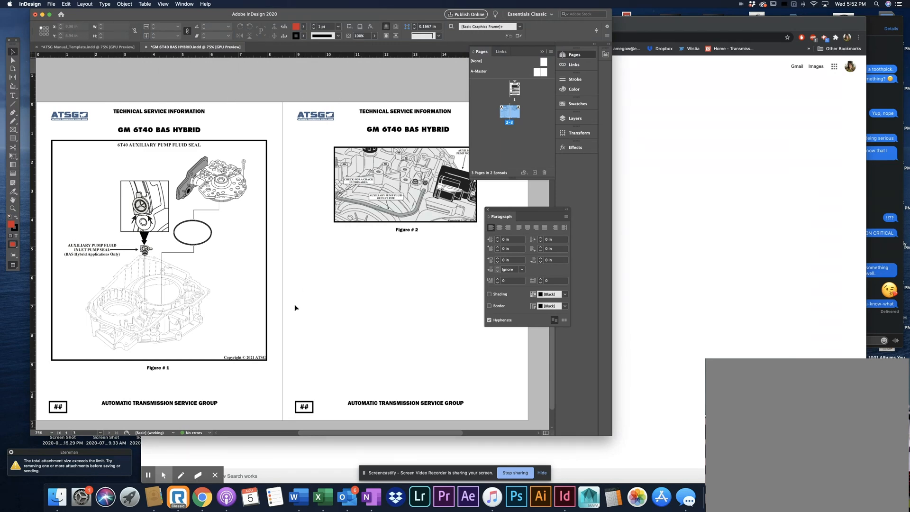
# Check the finished three-page layout from page 1's text to Figures 1 and 2, collapsing the Pages panel to uncover page 3
pyautogui.scroll(2, 295, 307)
pyautogui.scroll(10, 293, 307)
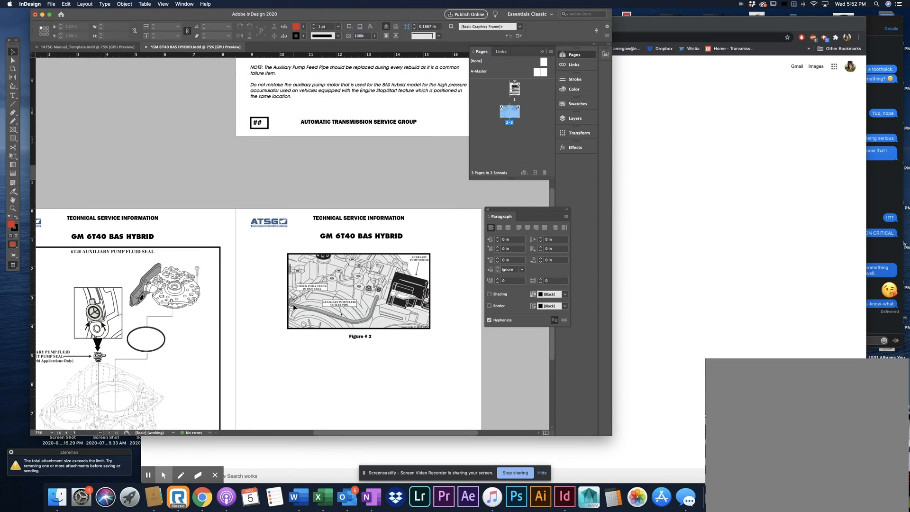
pyautogui.scroll(-10, 293, 307)
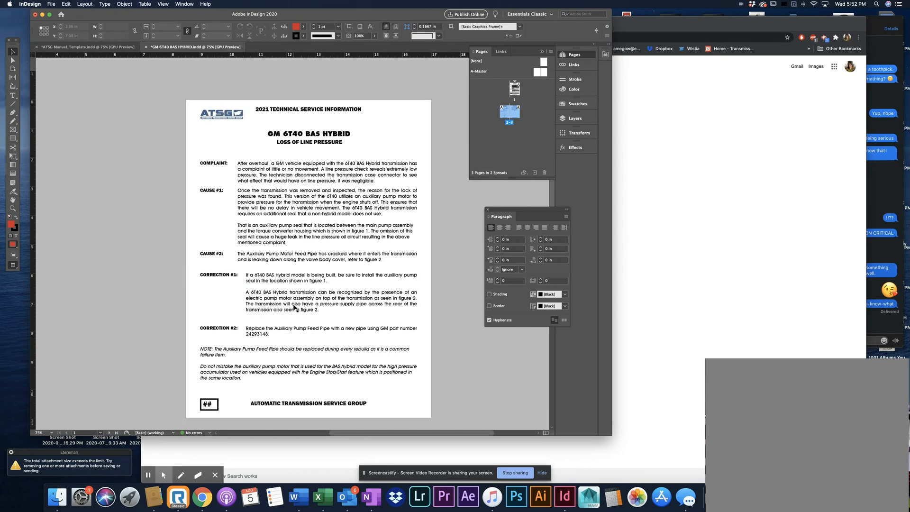
pyautogui.scroll(-5, 293, 307)
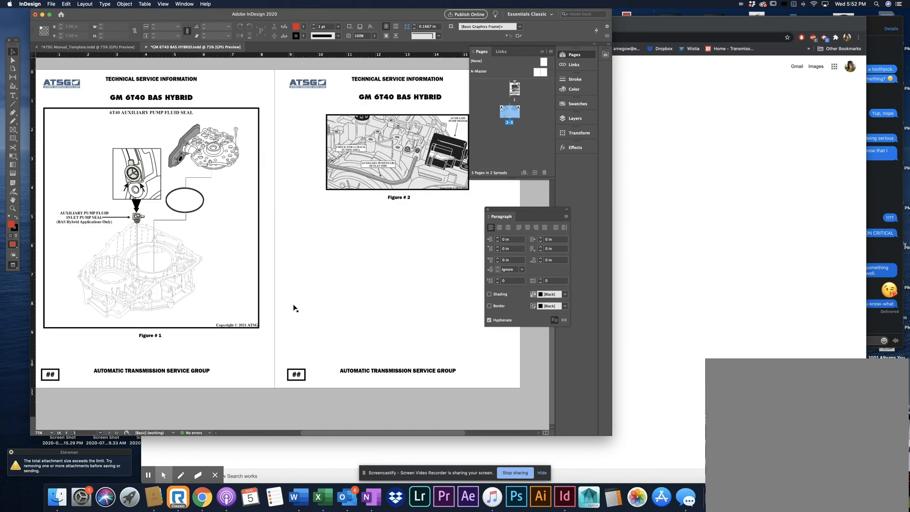
pyautogui.hscroll(-5, 294, 308)
pyautogui.hscroll(3, 293, 308)
pyautogui.scroll(-1, 294, 308)
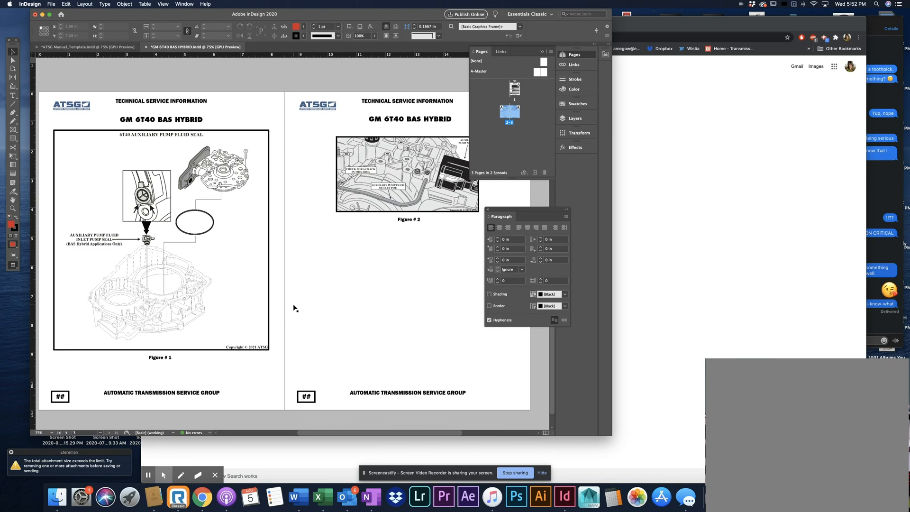
pyautogui.click(543, 52)
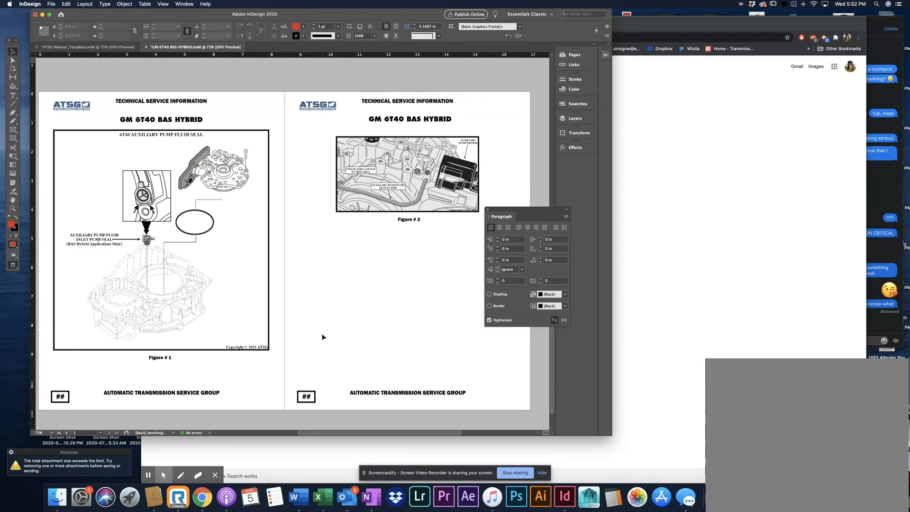
pyautogui.scroll(5, 321, 337)
pyautogui.scroll(20, 323, 337)
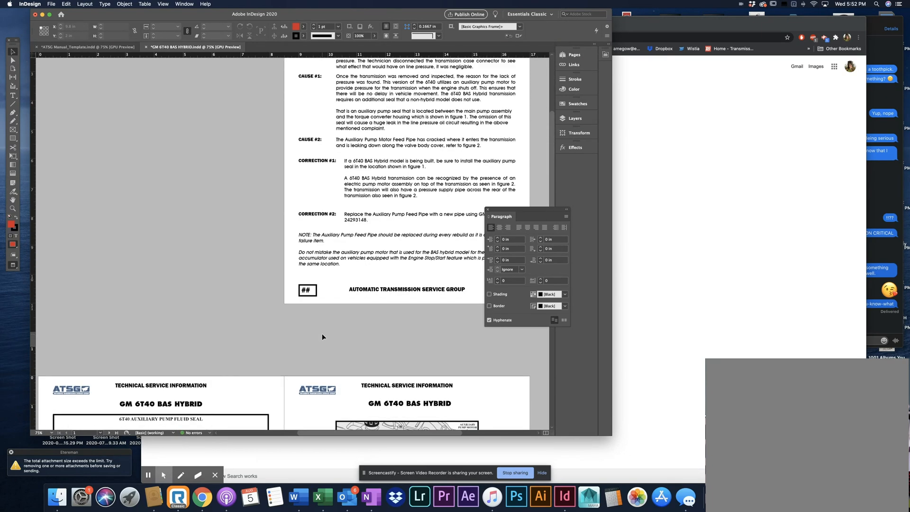
pyautogui.scroll(5, 322, 337)
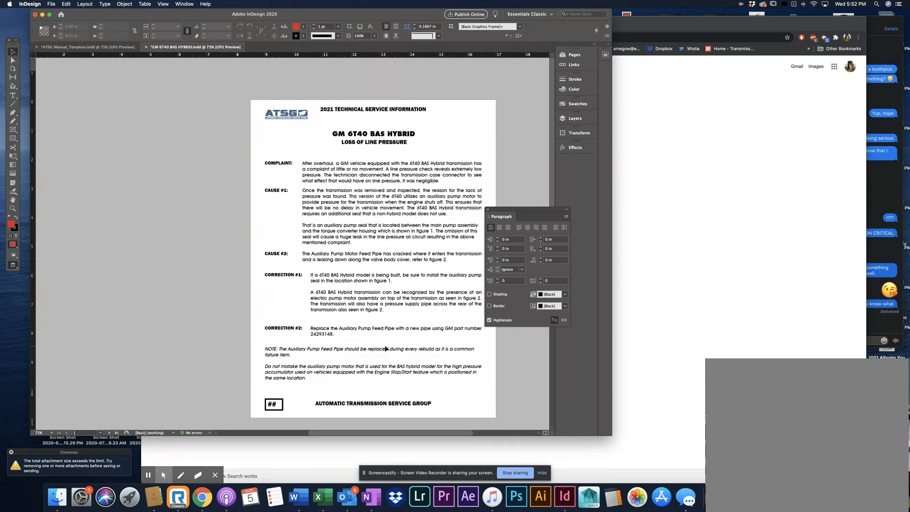
pyautogui.scroll(-20, 386, 349)
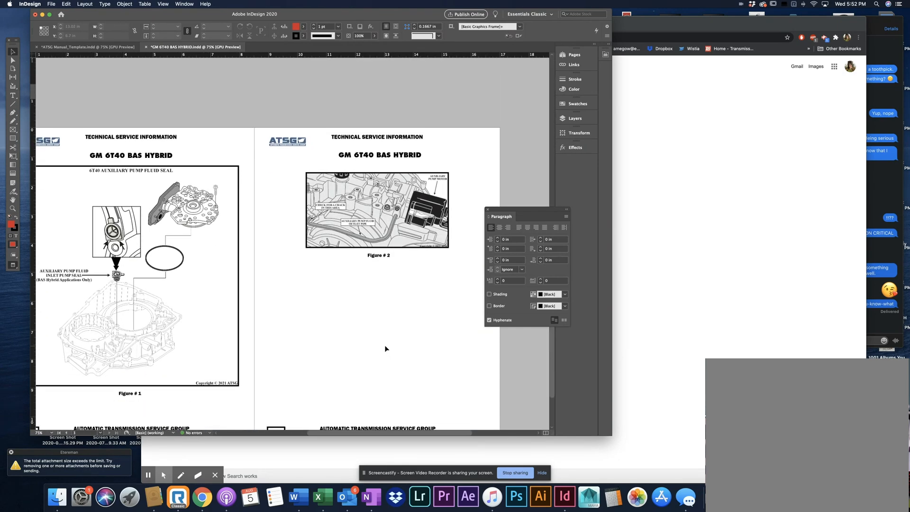
pyautogui.scroll(-3, 385, 348)
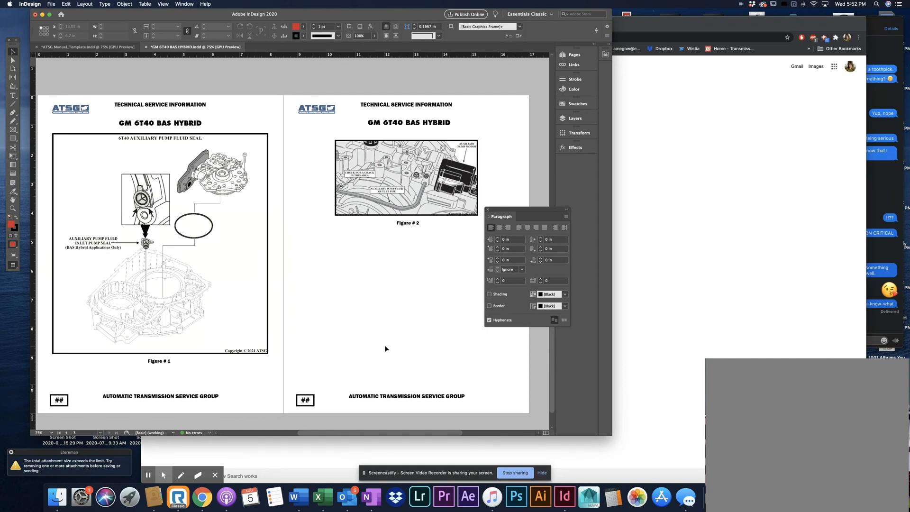
pyautogui.scroll(-1, 385, 348)
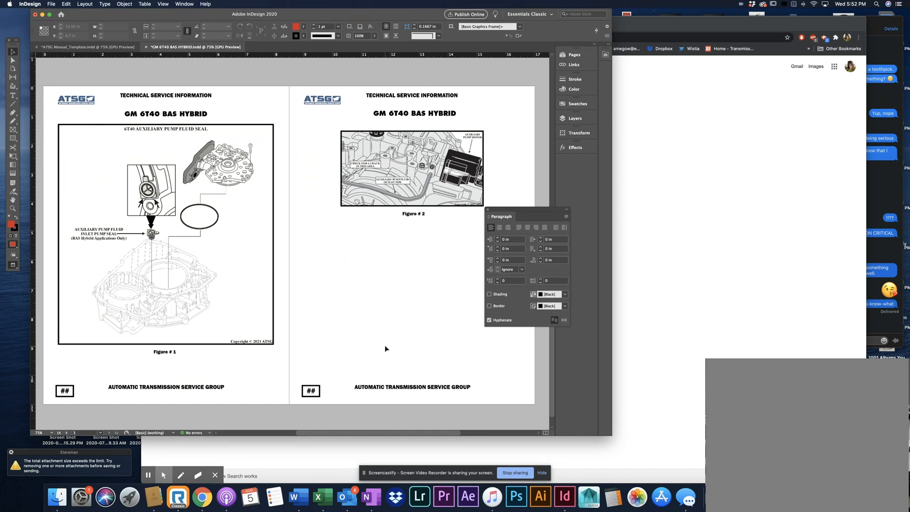
# Switch to the Chrome browser window
pyautogui.click(798, 23)
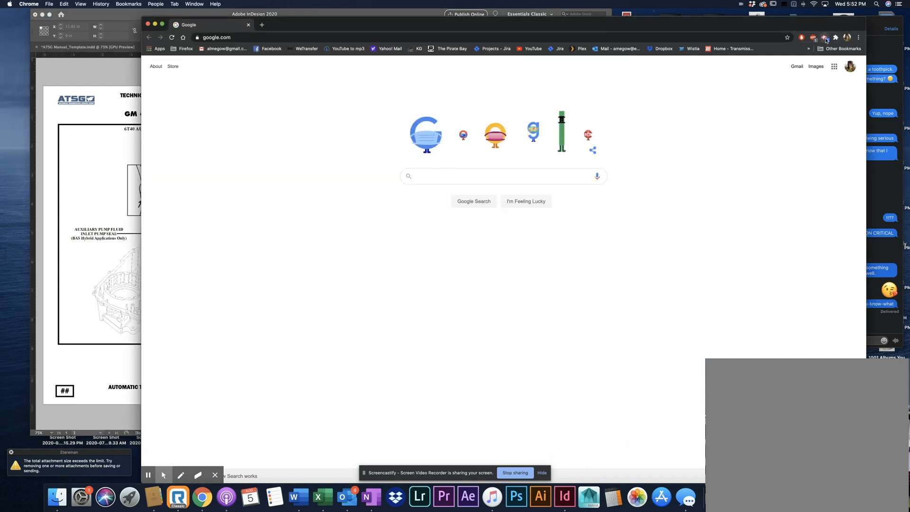